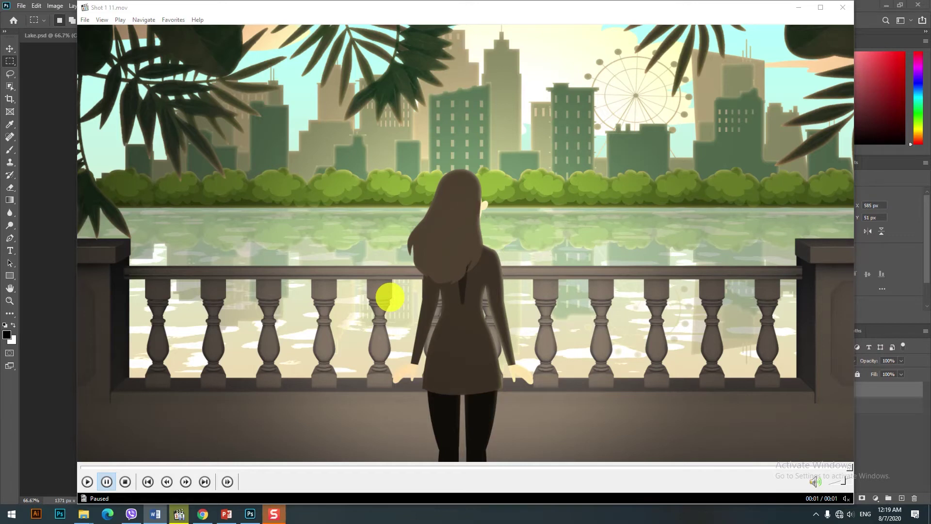
Replay the Shot 1 11.mov reference render from its first frame, then bring up the pxhere page.
click(126, 473)
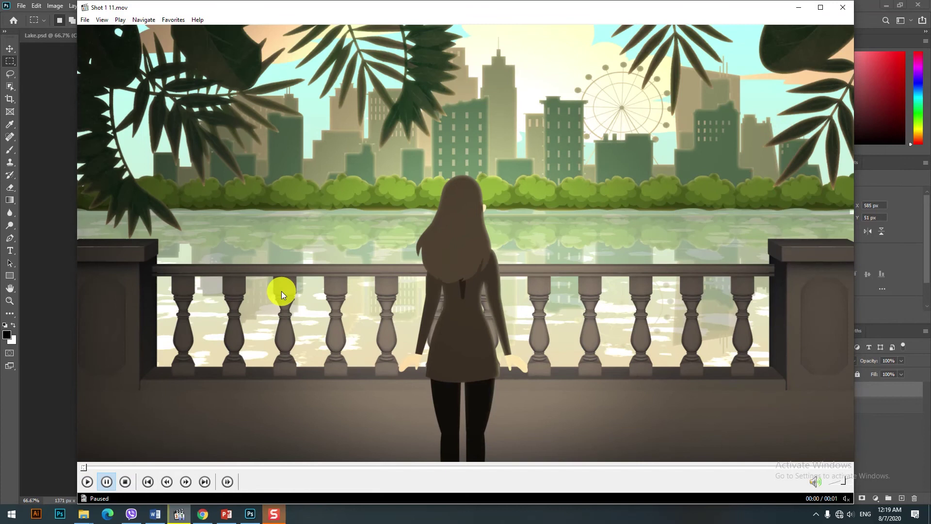
click(281, 291)
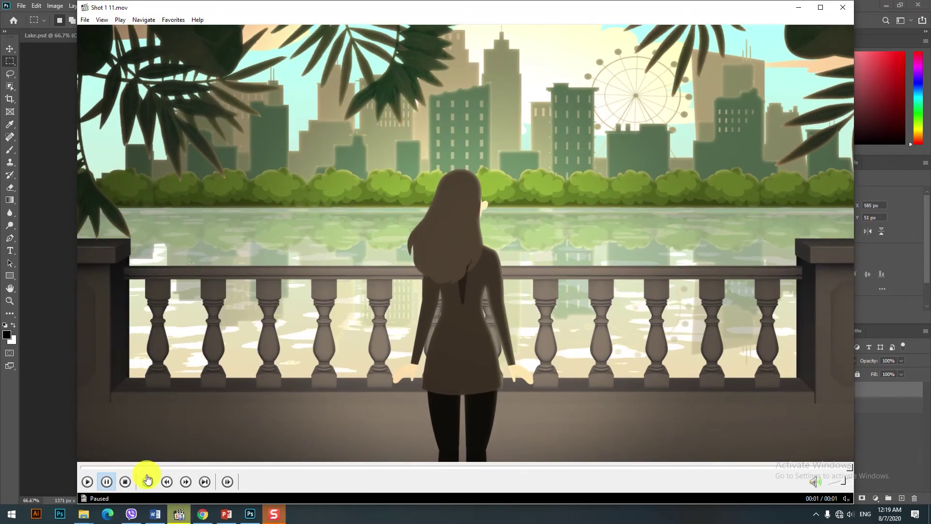
click(88, 466)
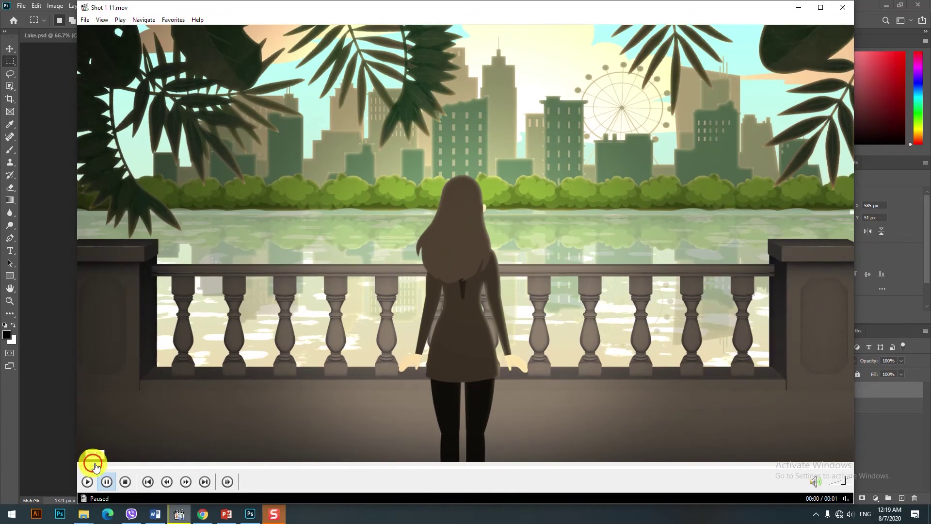
mouse_move(95, 466)
mouse_down()
mouse_move(343, 474)
mouse_move(79, 478)
mouse_up()
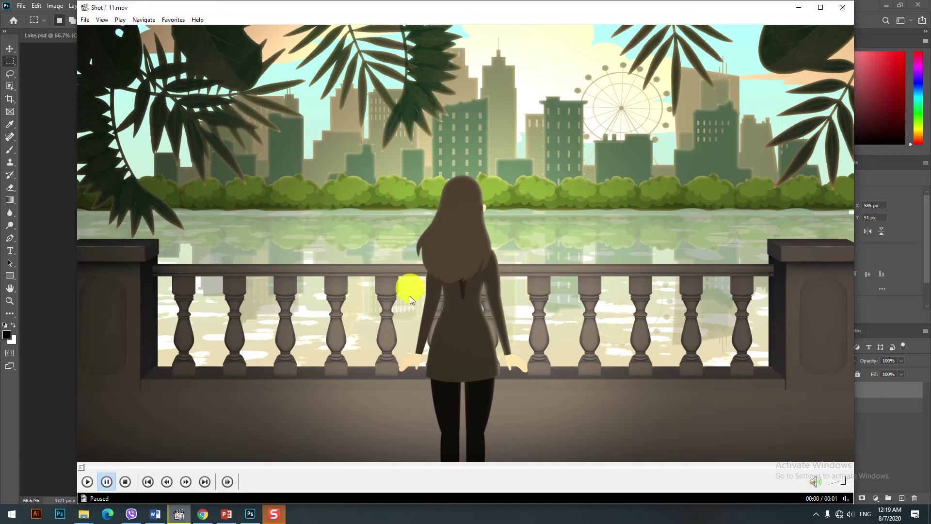
click(202, 514)
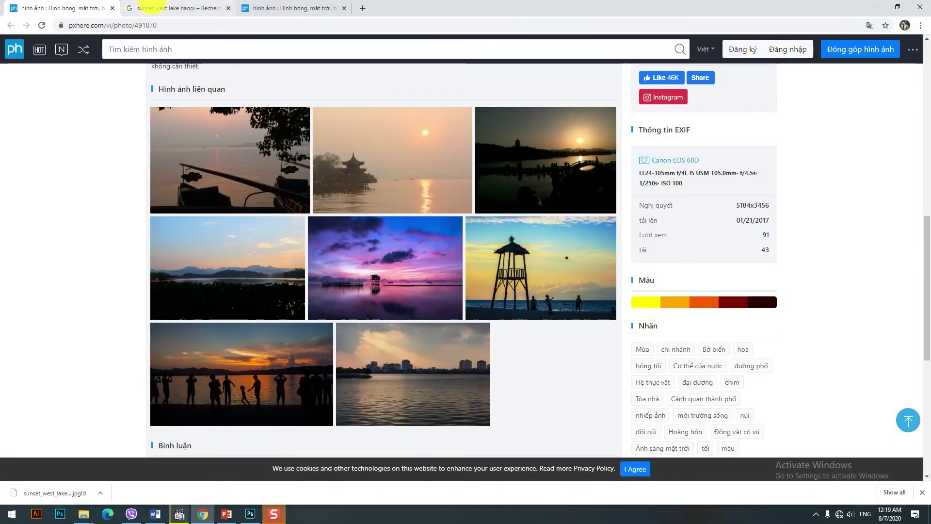
Browse West Lake sunset images and open the pxhere photo of two cyclists at the railing.
scroll(368, 230, down, 4)
scroll(366, 224, up, 4)
scroll(252, 245, down, 2)
scroll(339, 240, up, 5)
scroll(485, 255, down, 3)
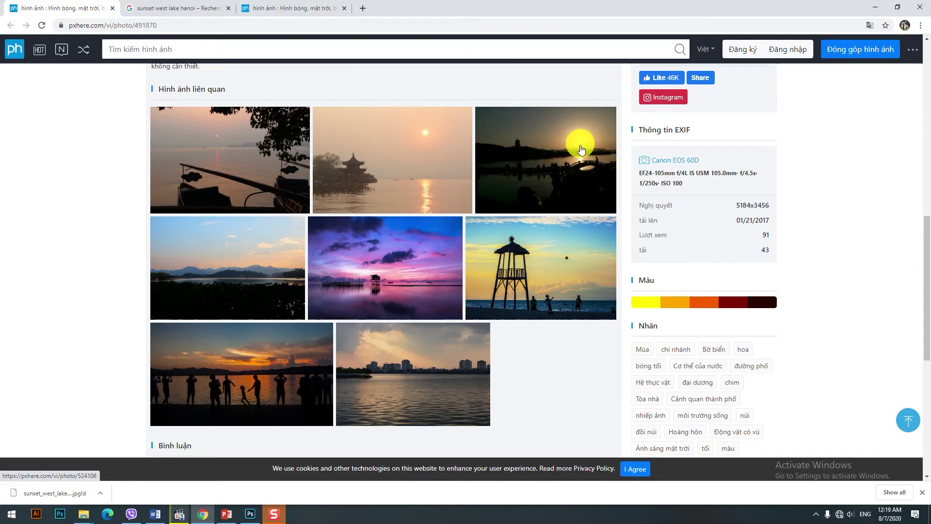
click(146, 8)
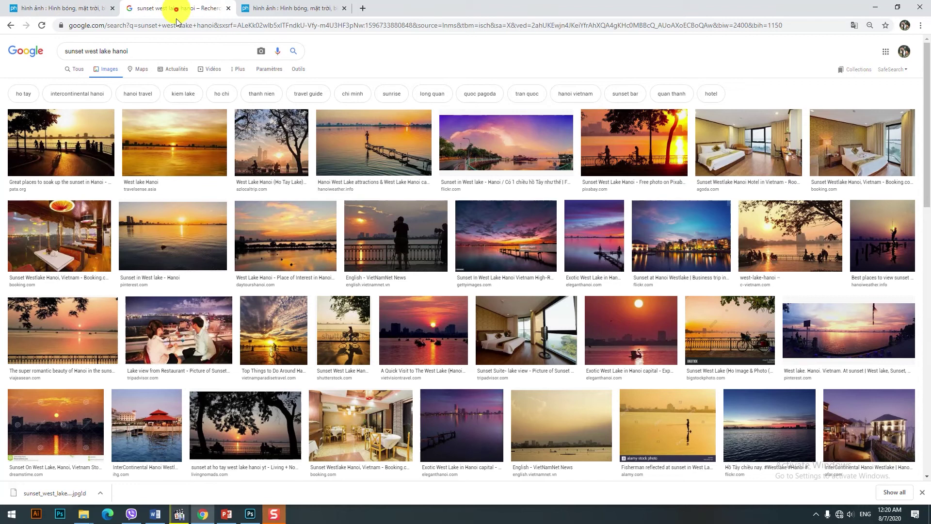
click(643, 152)
click(263, 4)
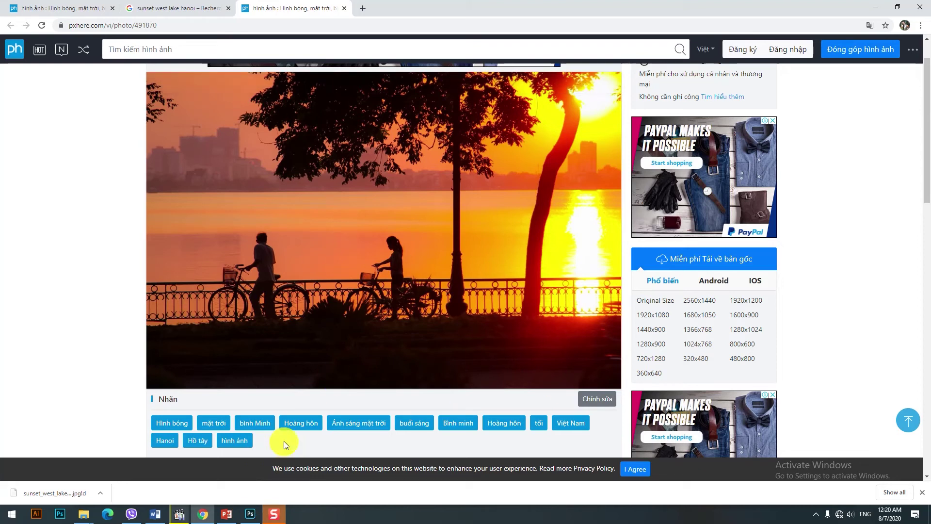
In Lake.psd, toggle the Cay gan 2, Cay gan 1 and Cay xa foliage layers off and on.
click(250, 513)
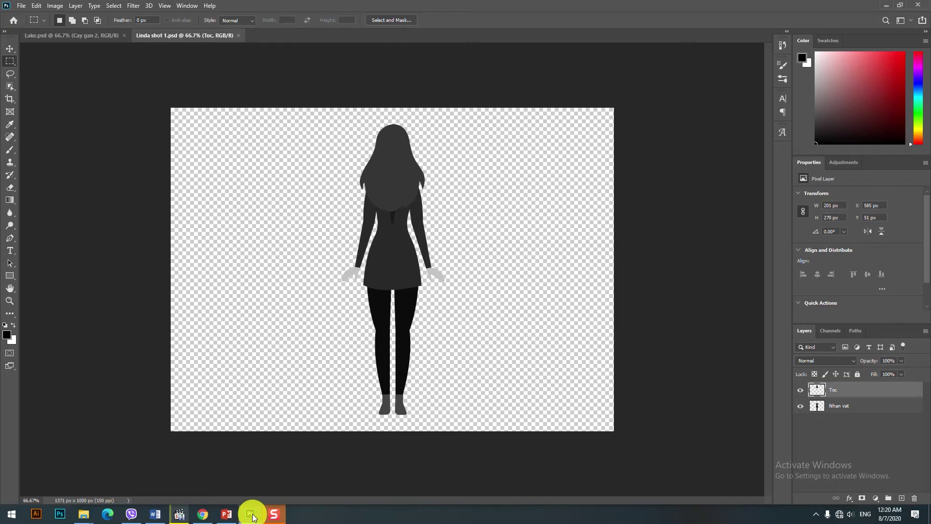
click(80, 36)
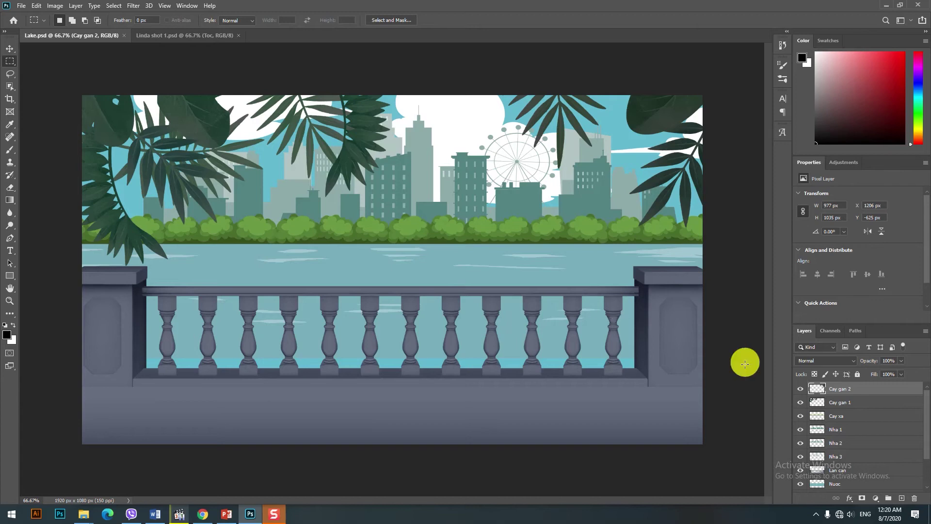
click(801, 388)
click(800, 388)
click(800, 389)
click(800, 388)
click(800, 388)
click(800, 389)
click(800, 388)
click(800, 389)
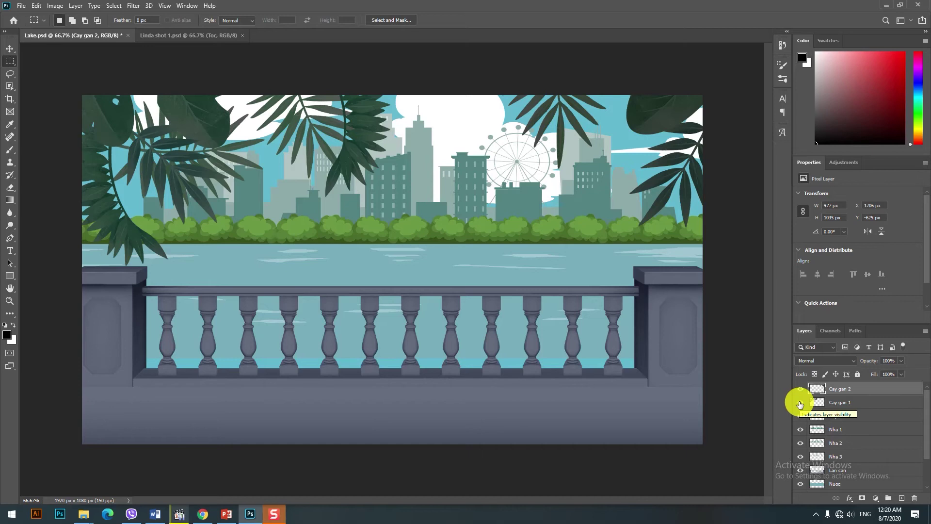
click(800, 403)
click(800, 402)
click(800, 403)
click(800, 403)
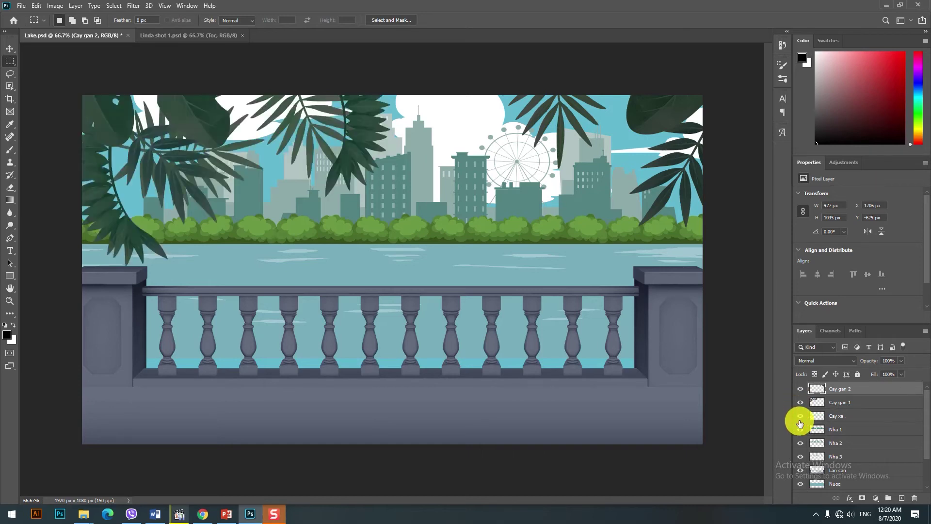
click(800, 416)
click(801, 416)
click(800, 416)
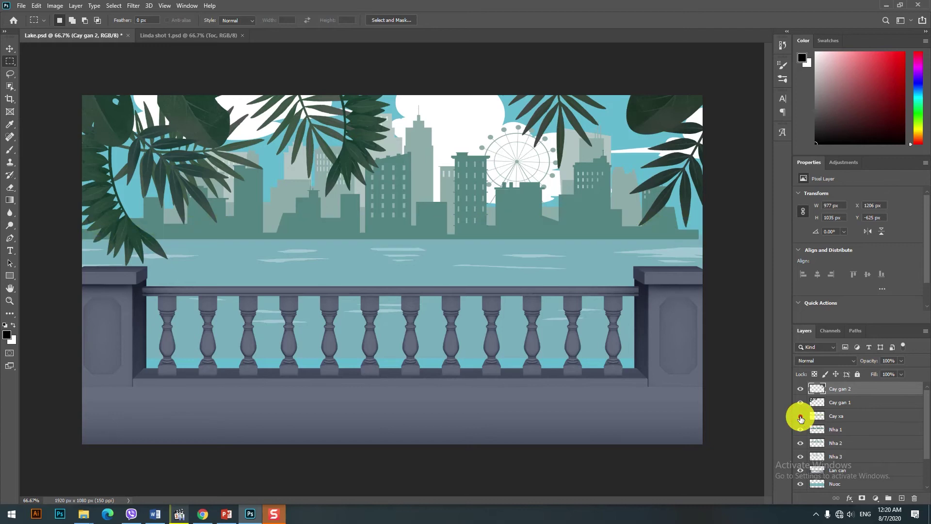
click(801, 413)
Toggle the Nha 1, Nha 2 and Nha 3 building layers off and back on.
click(801, 429)
click(801, 429)
click(801, 429)
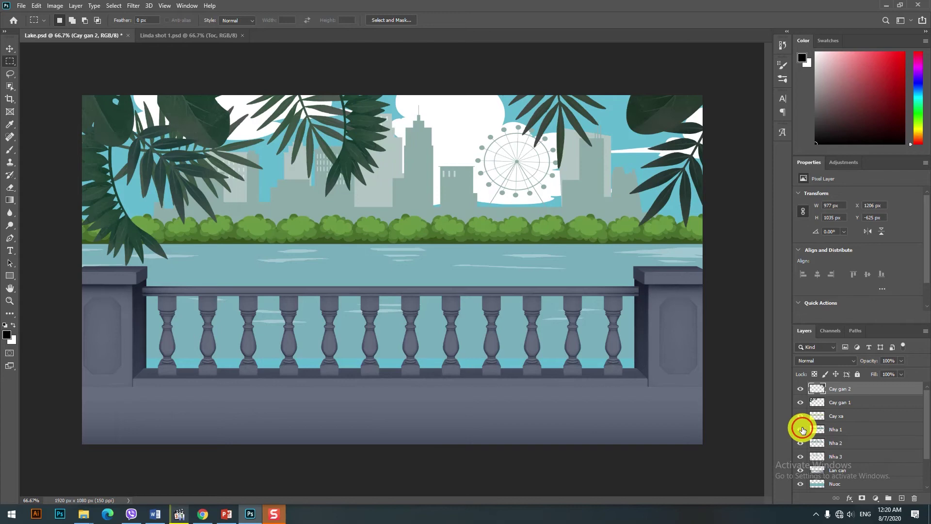
click(801, 429)
click(800, 444)
click(800, 443)
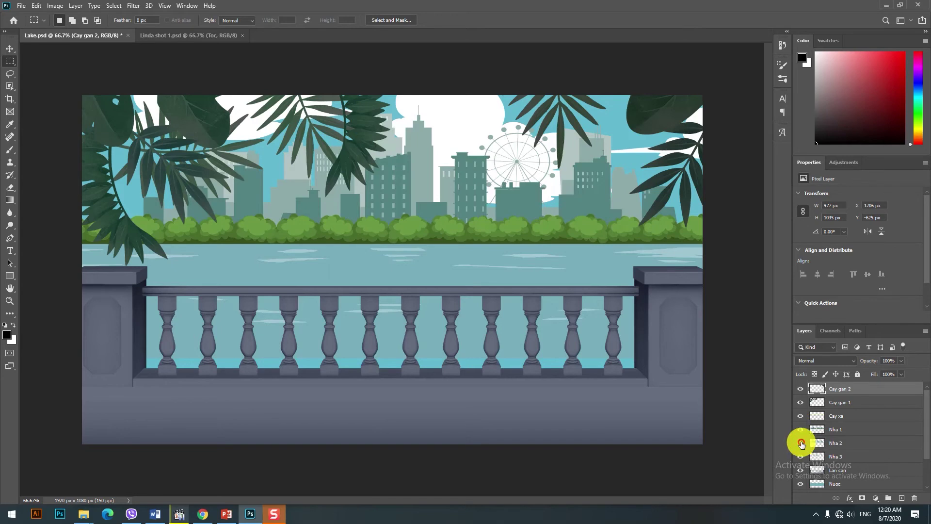
click(800, 456)
click(800, 456)
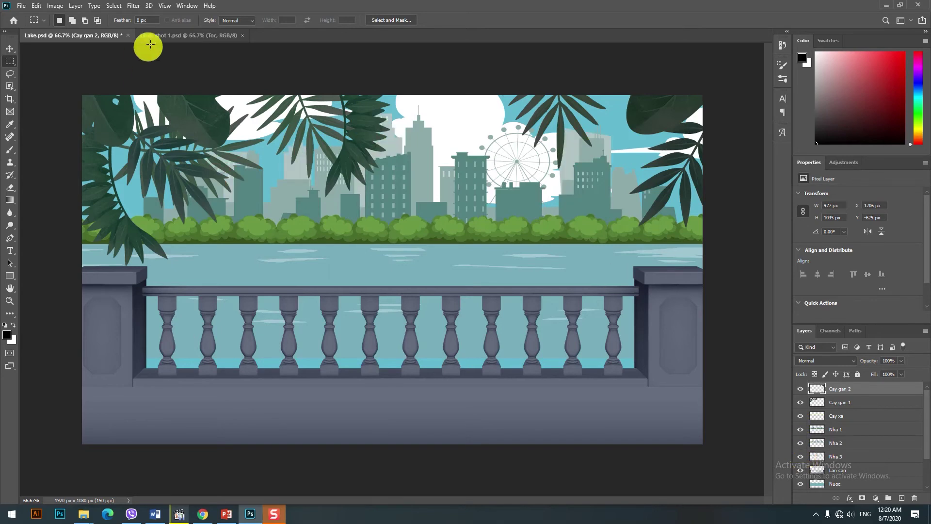
In Linda shot 1.psd, toggle the Toc hair and Nhan vat body layers off and back on.
click(170, 36)
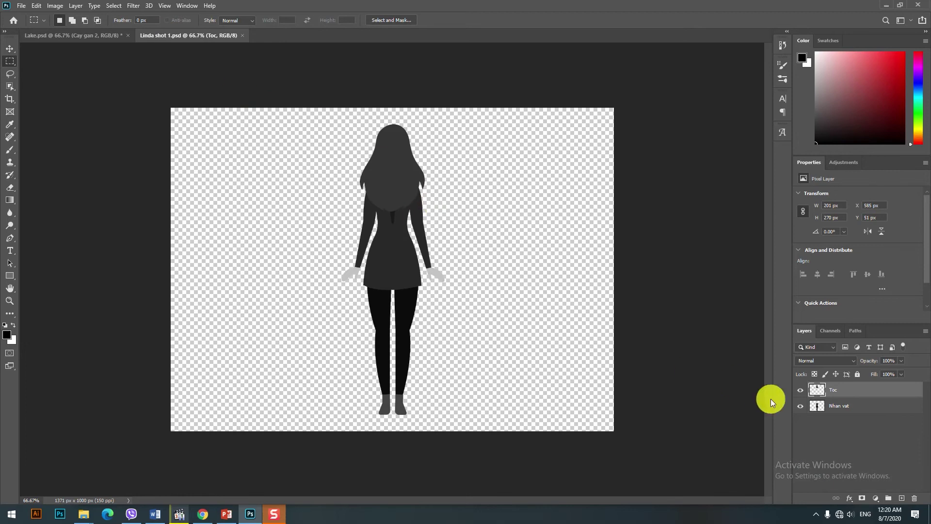
click(802, 392)
click(803, 393)
click(803, 394)
click(803, 396)
click(802, 404)
click(802, 404)
click(802, 405)
click(802, 405)
click(801, 406)
click(802, 406)
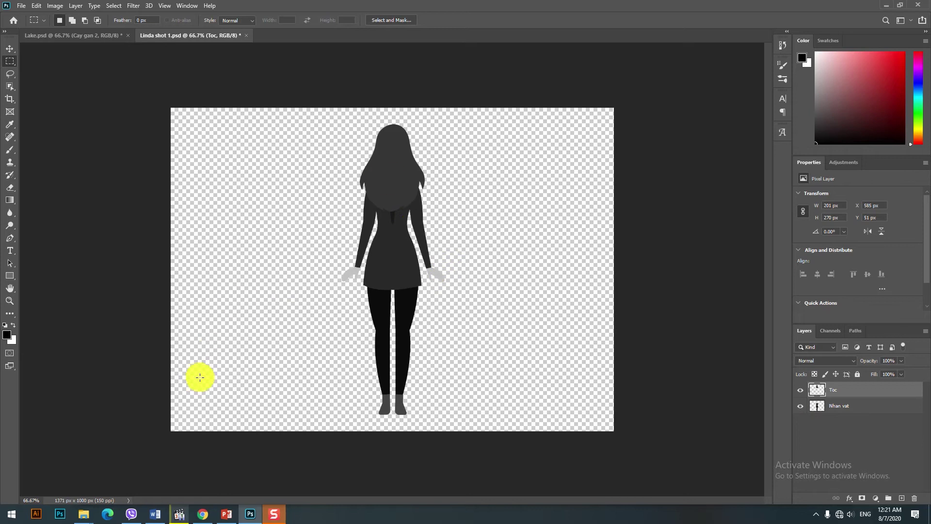
click(179, 513)
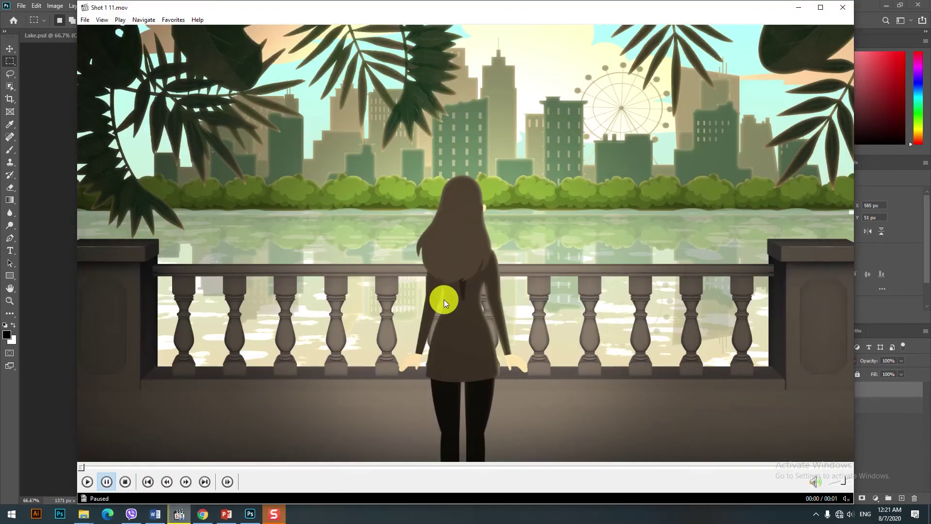
Play Shot 1 11.mov, compare it with Lake.psd, and show the render full screen.
click(88, 481)
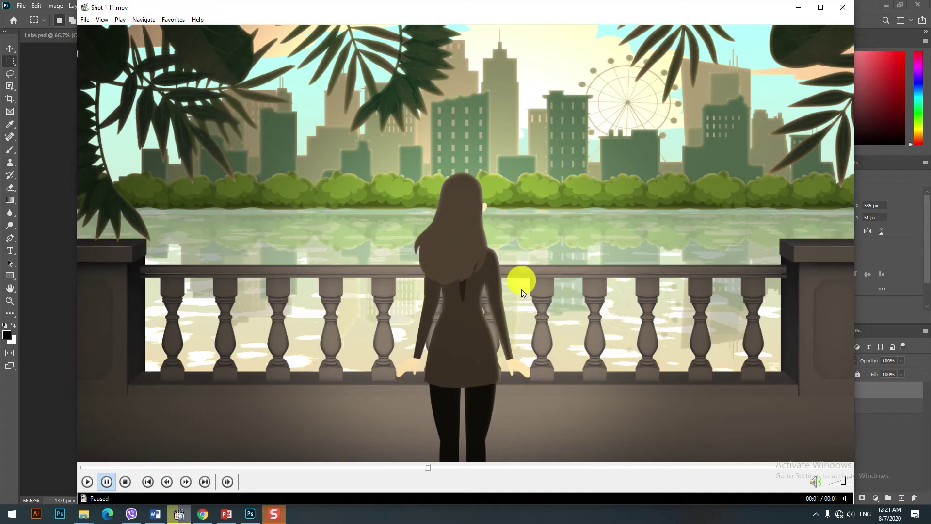
click(115, 465)
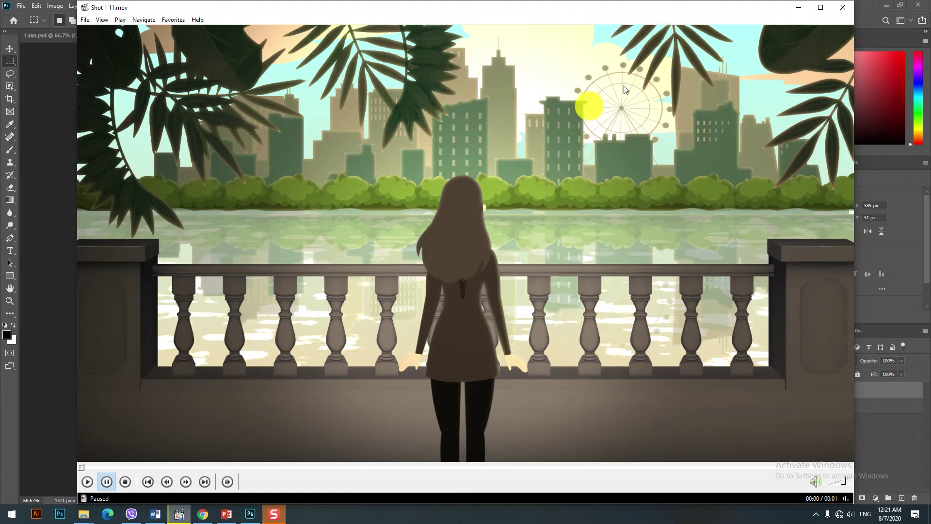
click(802, 11)
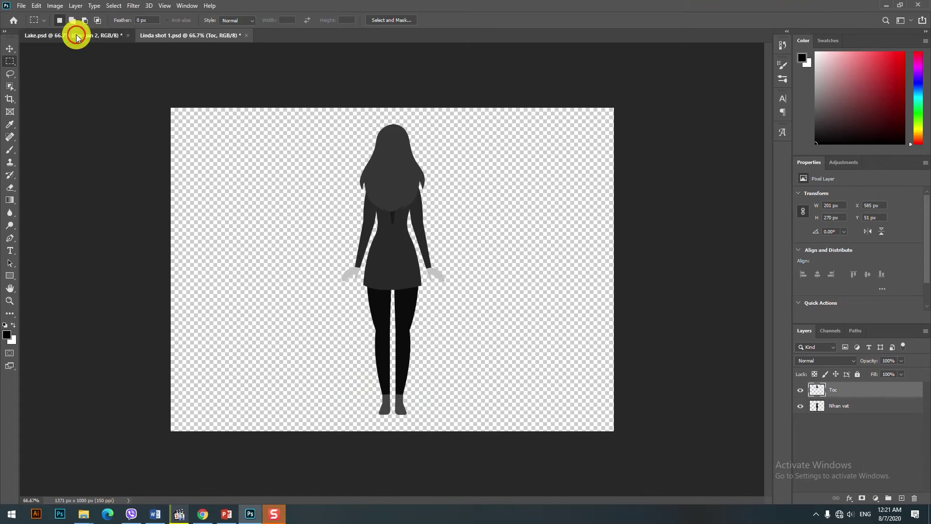
click(76, 36)
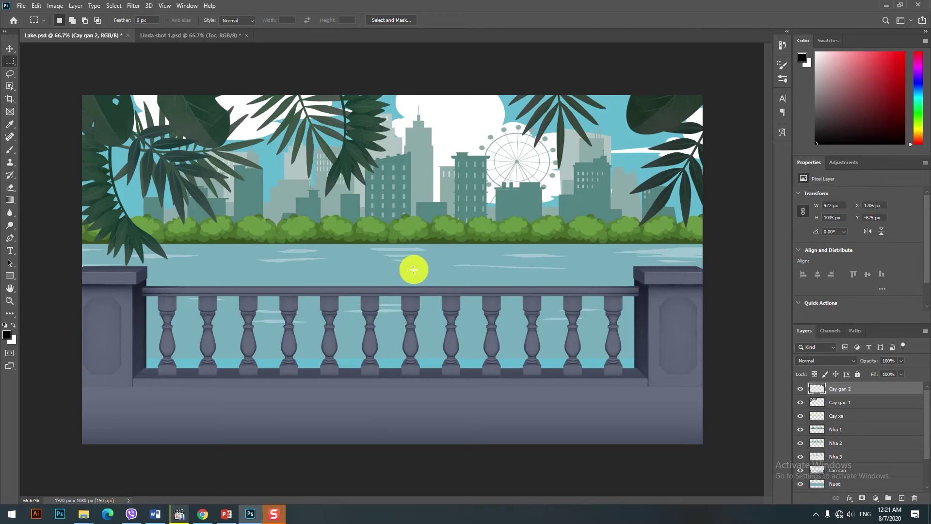
click(179, 513)
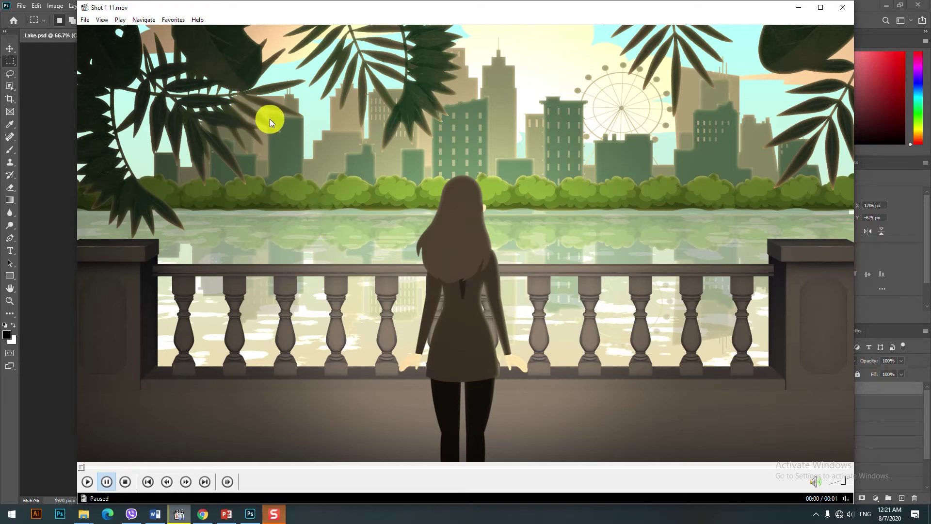
double_click(269, 118)
key(F9)
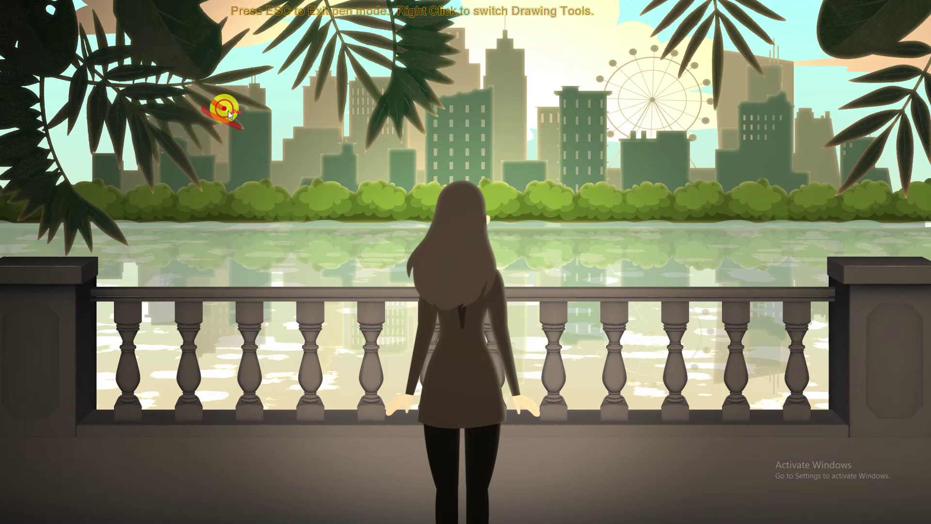
Draw red marks on the upper-left leaves, the central tower's edge and the hair's right edge.
drag(280, 144, 248, 114)
drag(555, 62, 528, 111)
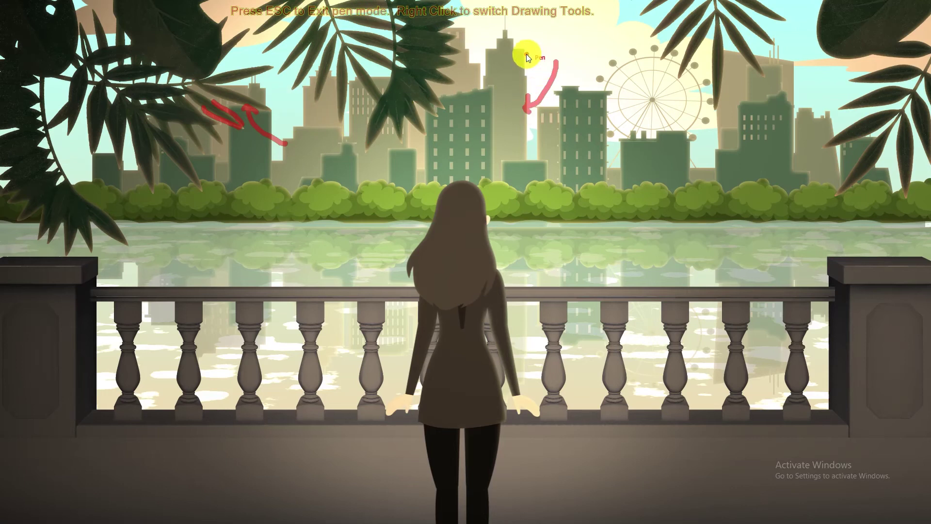
mouse_move(523, 53)
mouse_down()
mouse_move(524, 72)
mouse_move(493, 117)
mouse_up()
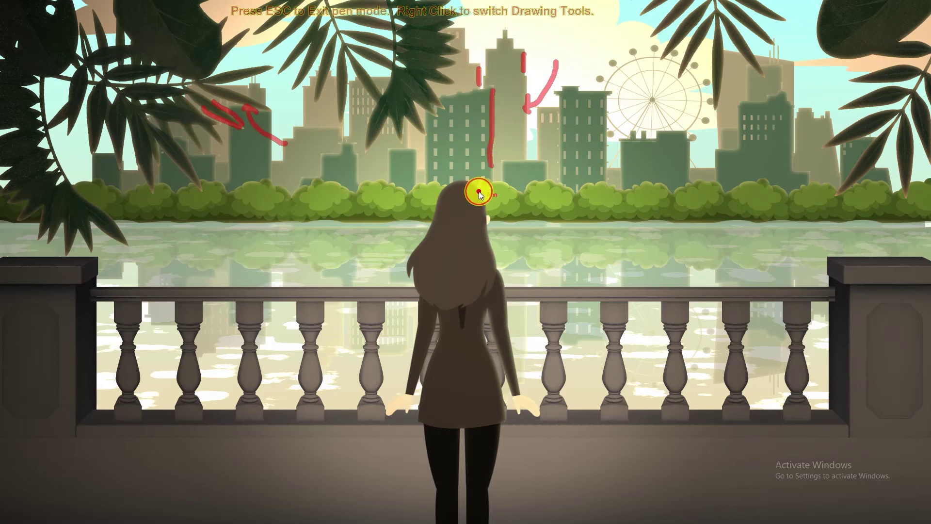
drag(490, 245, 508, 320)
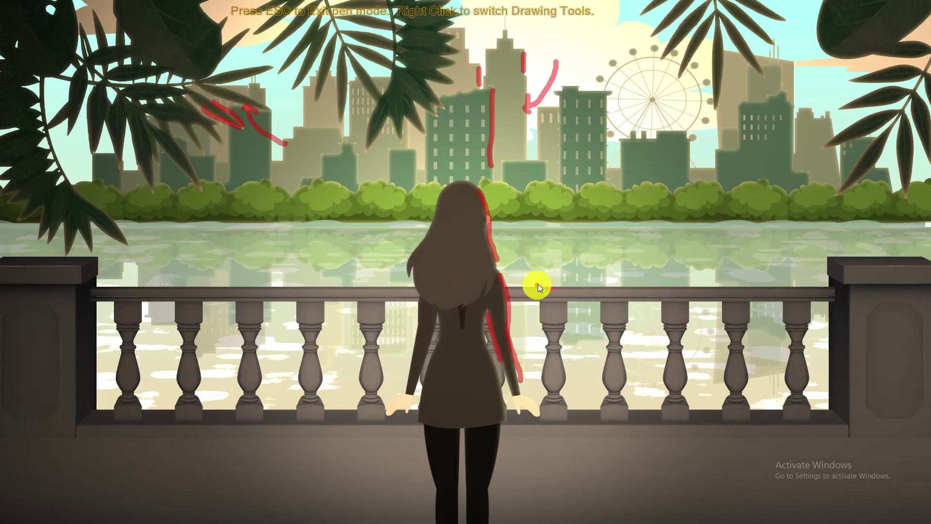
Clear the red annotations and return the paused render to a window.
right_click(447, 172)
key(Escape)
double_click(399, 164)
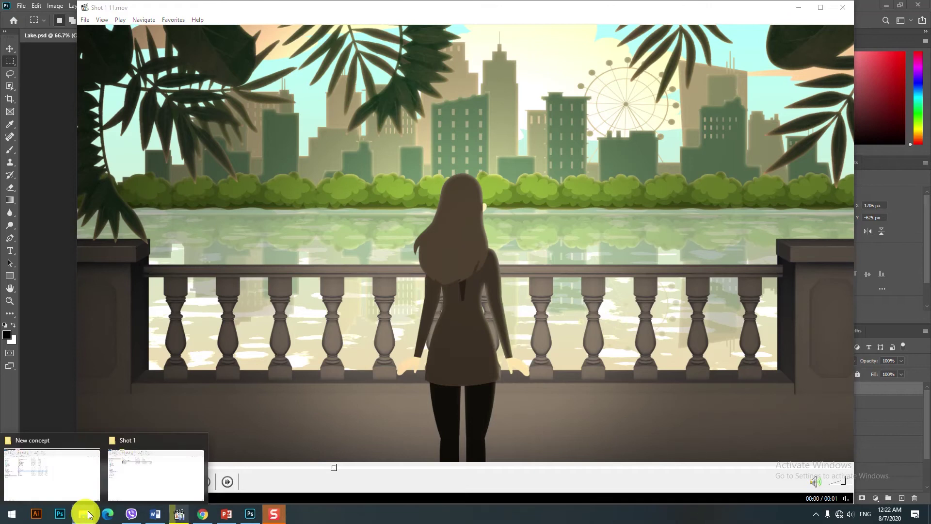
Run Keying Suite 11.1.9 Setup from Red.Giant.Keying.Suite.11.1.9\KSuite_Win_Full as administrator.
click(150, 480)
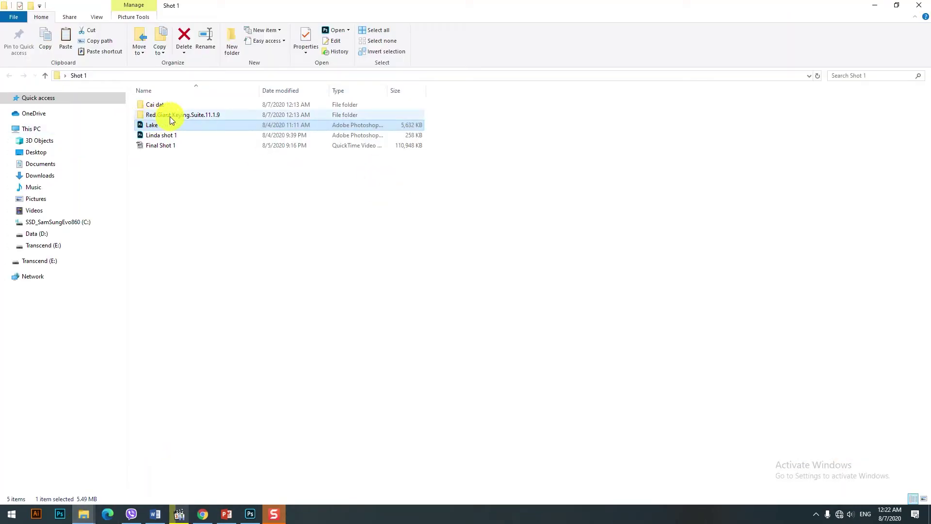
mouse_move(183, 117)
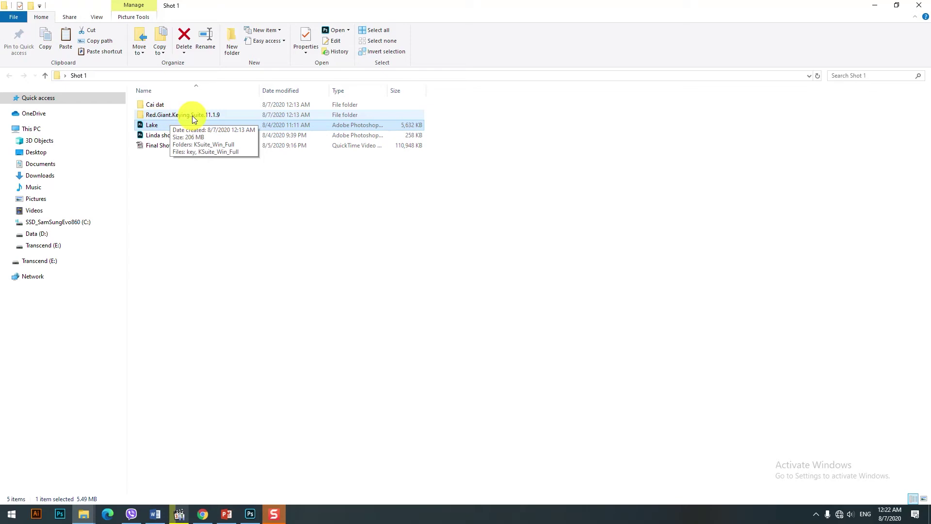
double_click(192, 117)
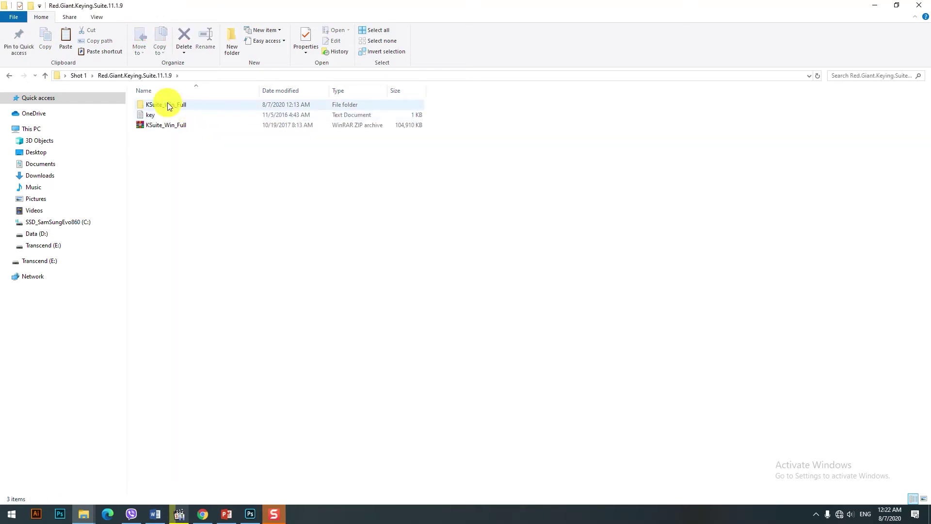
double_click(165, 104)
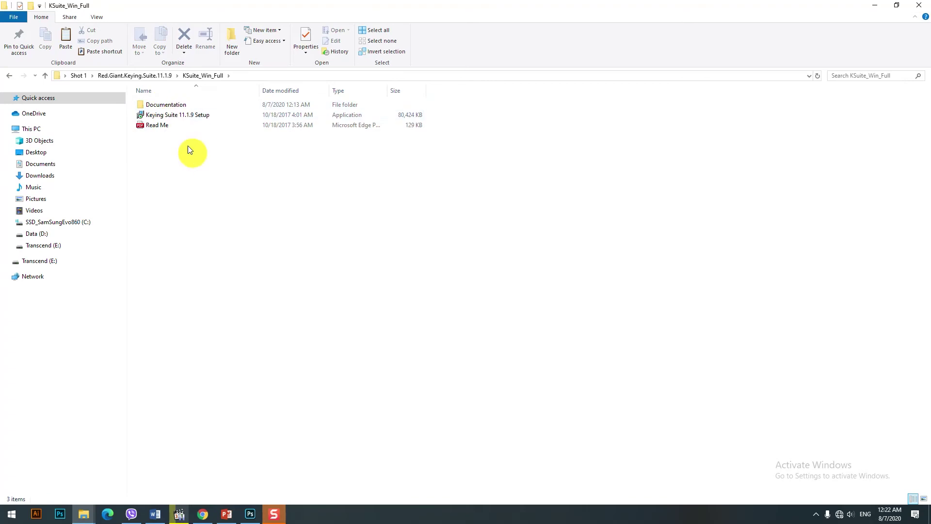
right_click(178, 115)
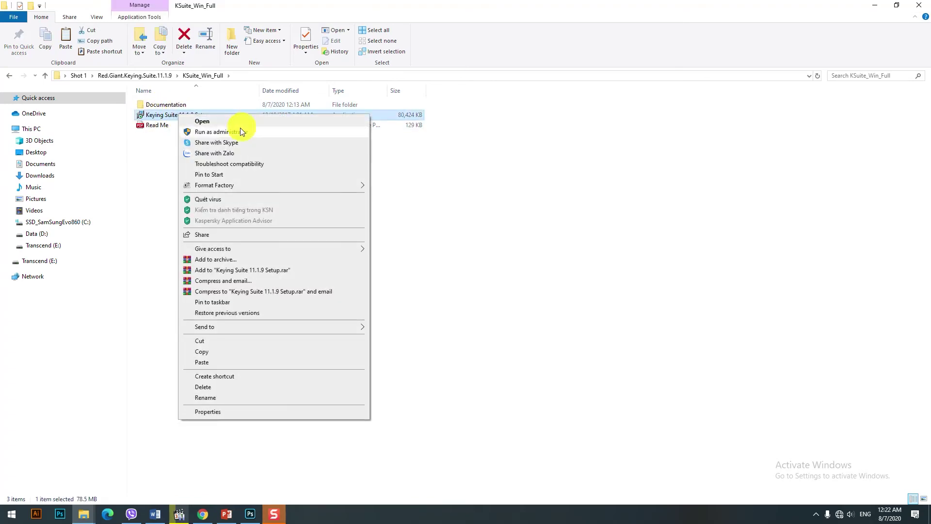
click(238, 132)
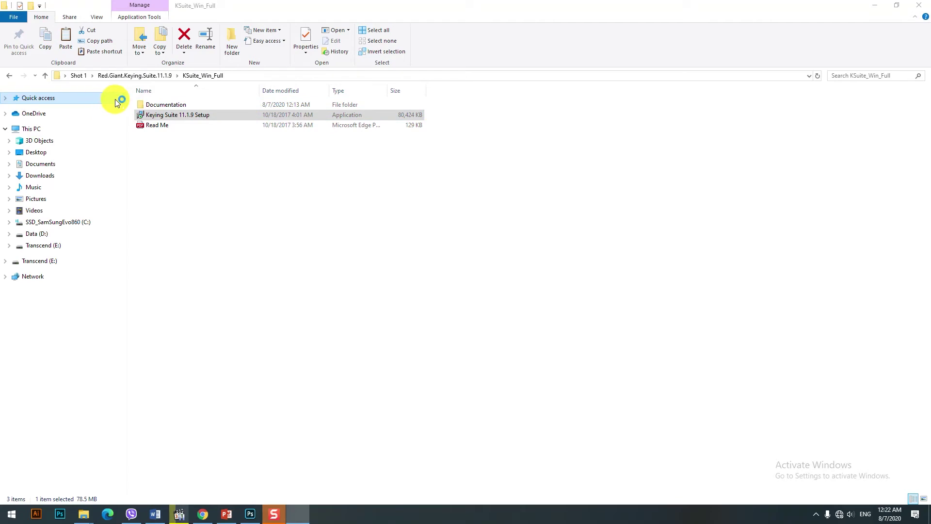
click(140, 76)
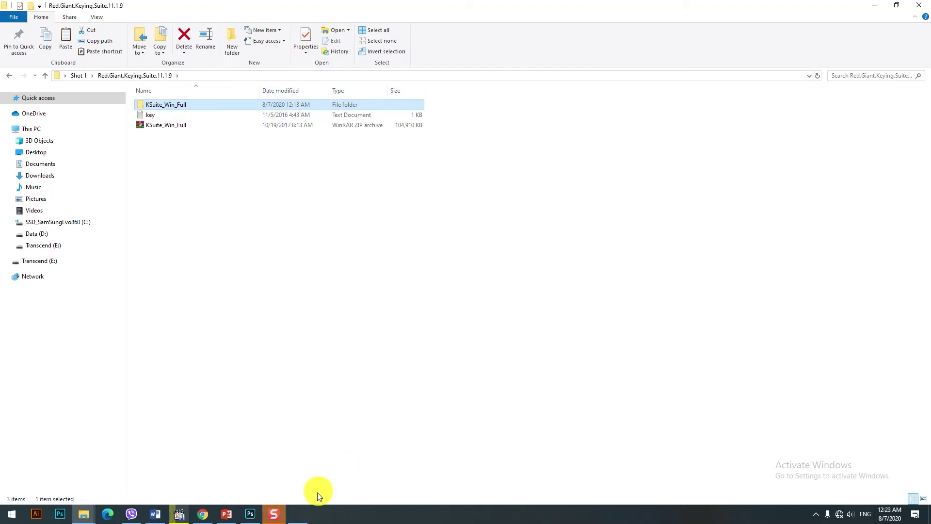
click(298, 513)
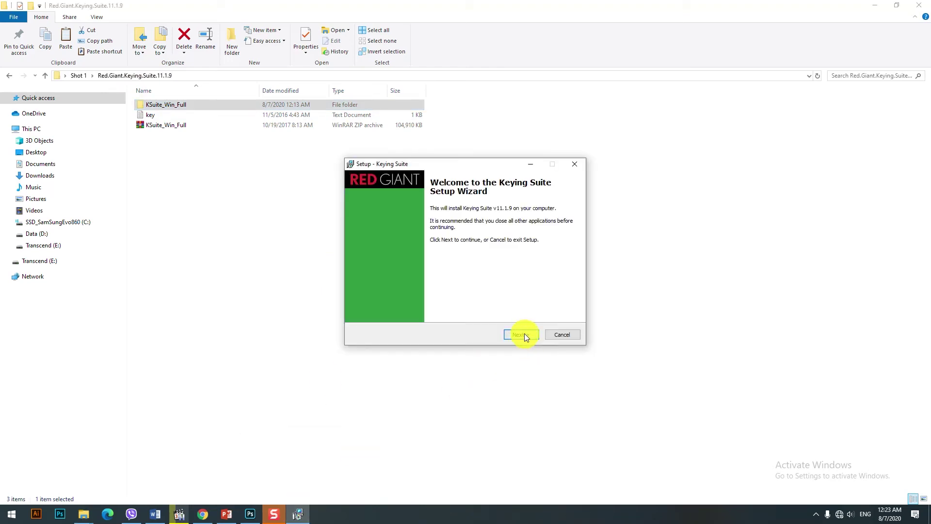
Open the key file and register Key Correct with its serial from the list.
click(523, 334)
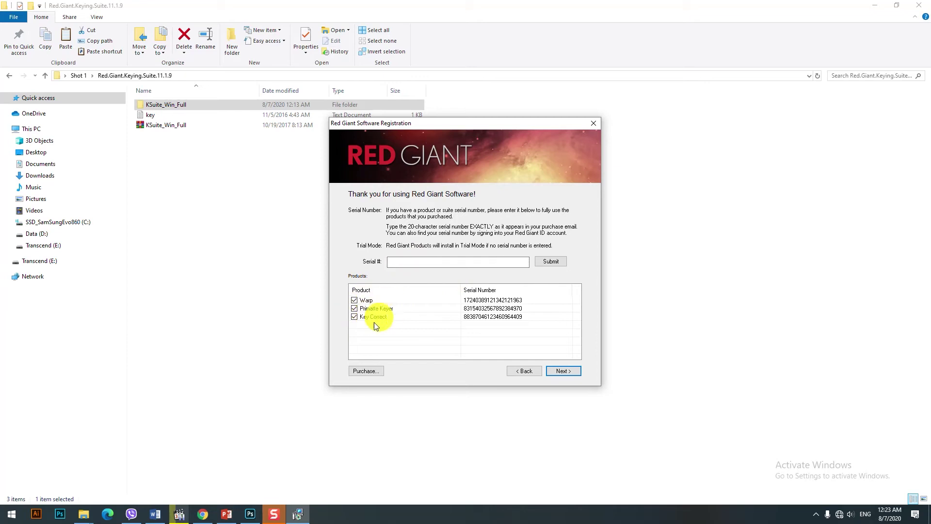
double_click(151, 116)
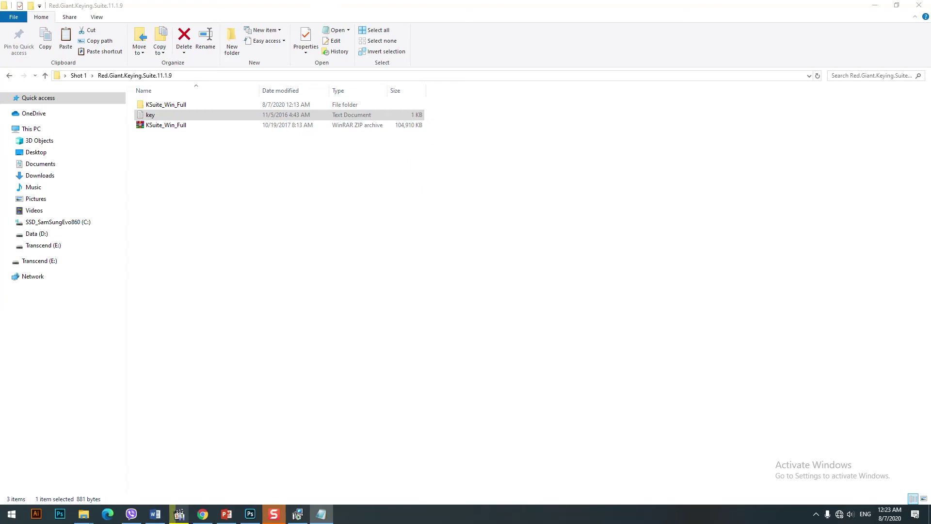
drag(460, 141, 389, 79)
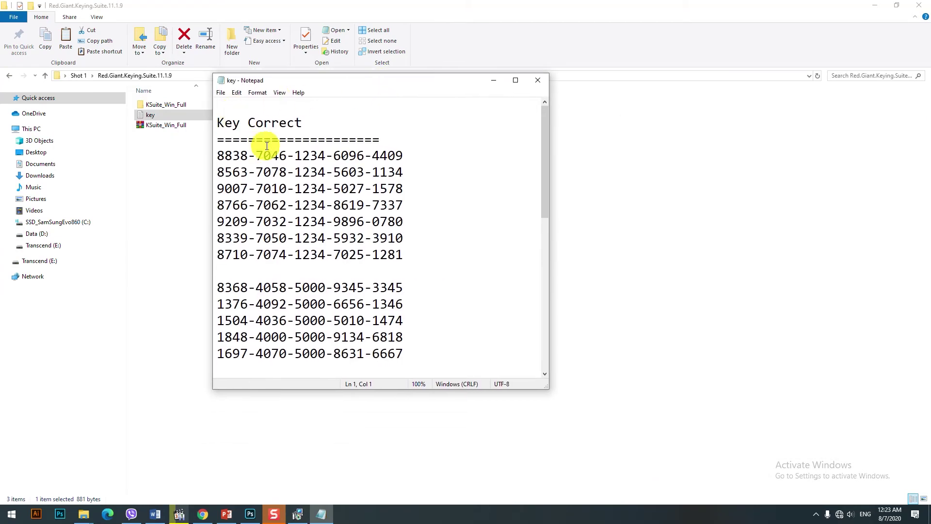
drag(406, 155, 215, 157)
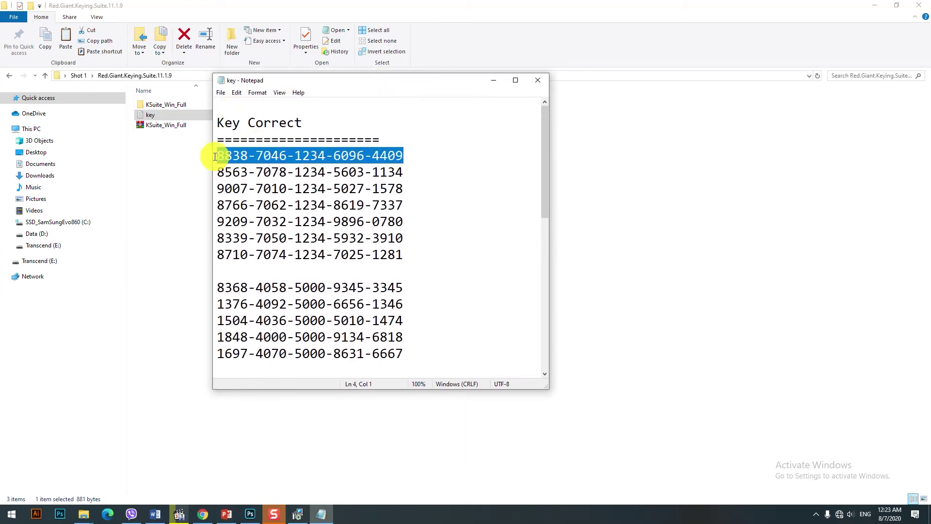
right_click(266, 155)
click(291, 184)
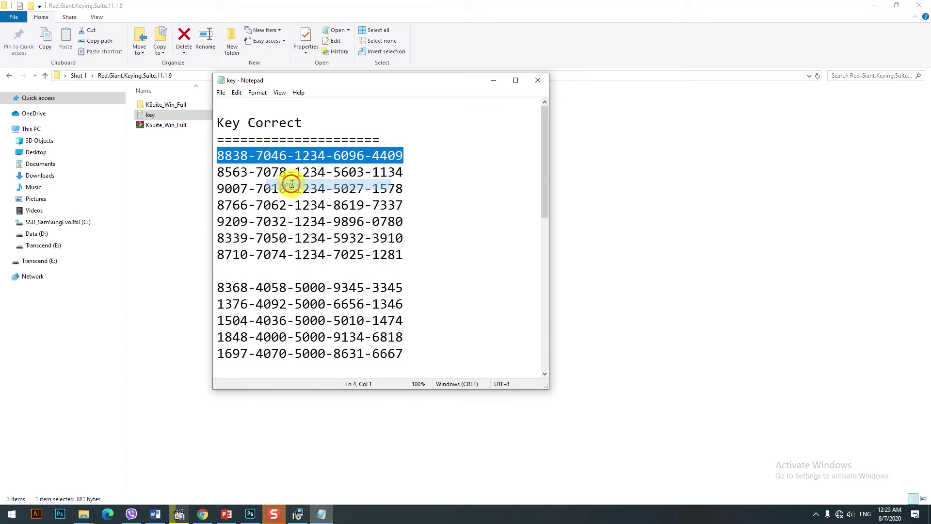
click(298, 514)
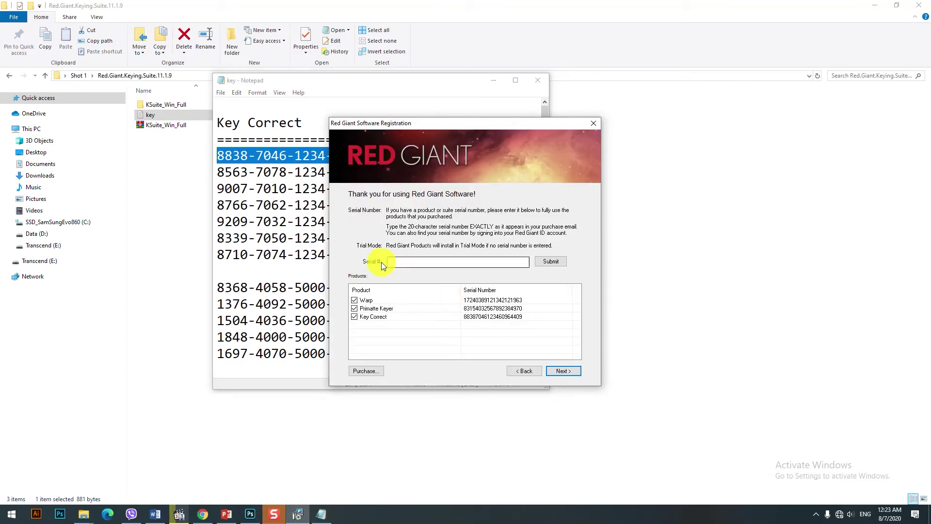
right_click(400, 261)
click(418, 301)
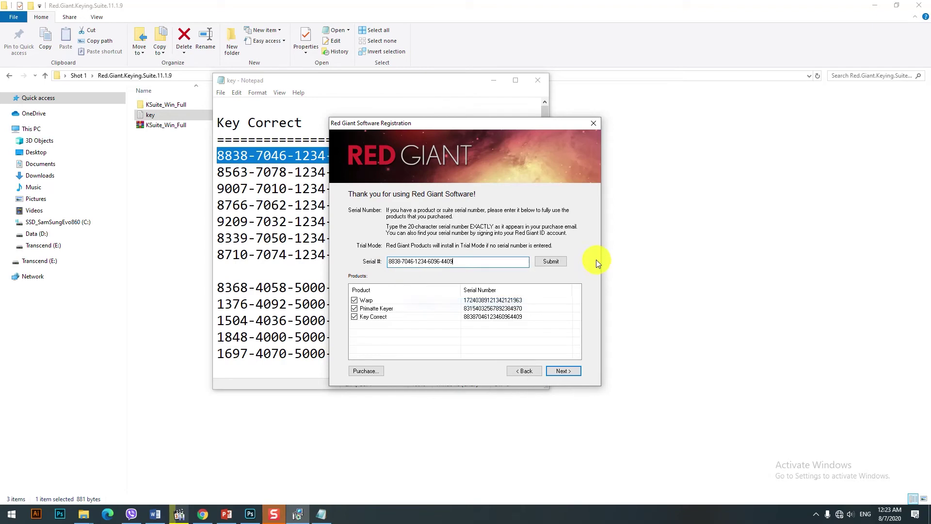
click(559, 261)
click(535, 290)
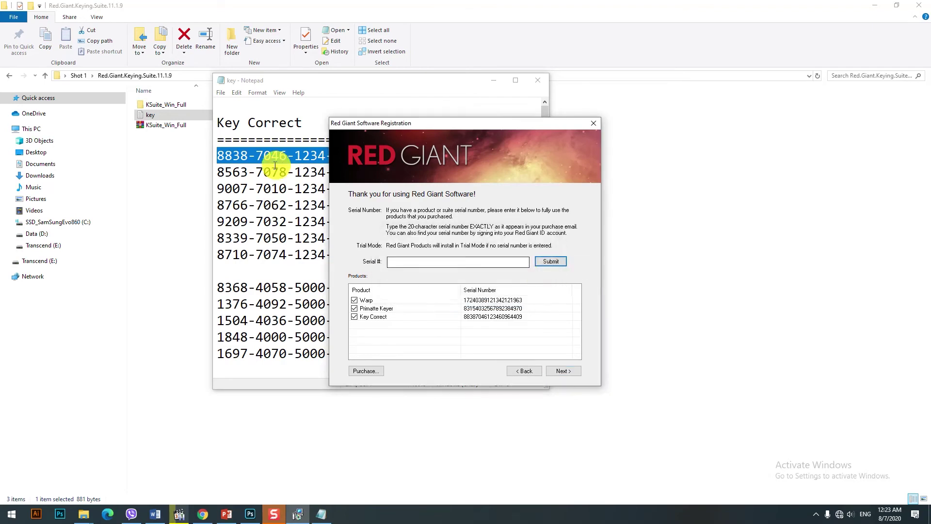
Register Primatte Keyer with its serial copied from the key file.
click(274, 165)
scroll(266, 162, down, 5)
scroll(415, 145, down, 1)
scroll(386, 156, up, 1)
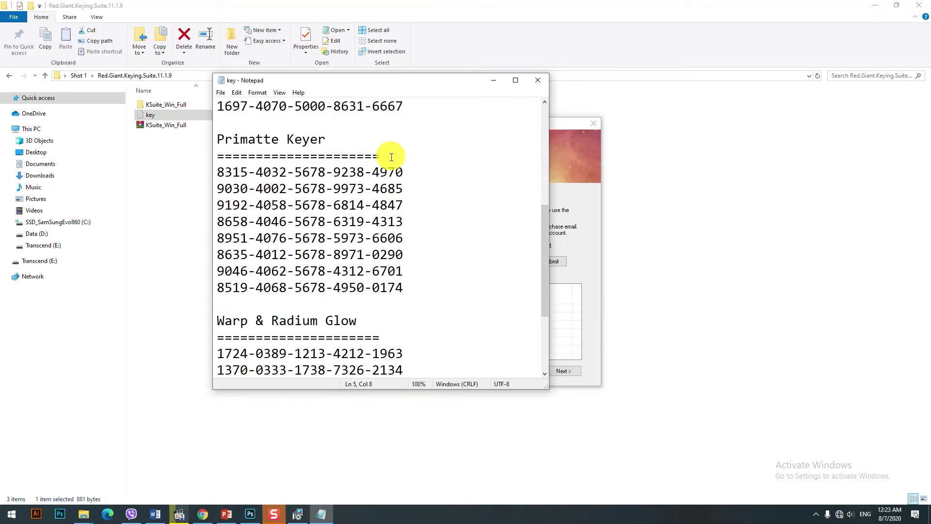
drag(418, 170, 217, 172)
right_click(254, 173)
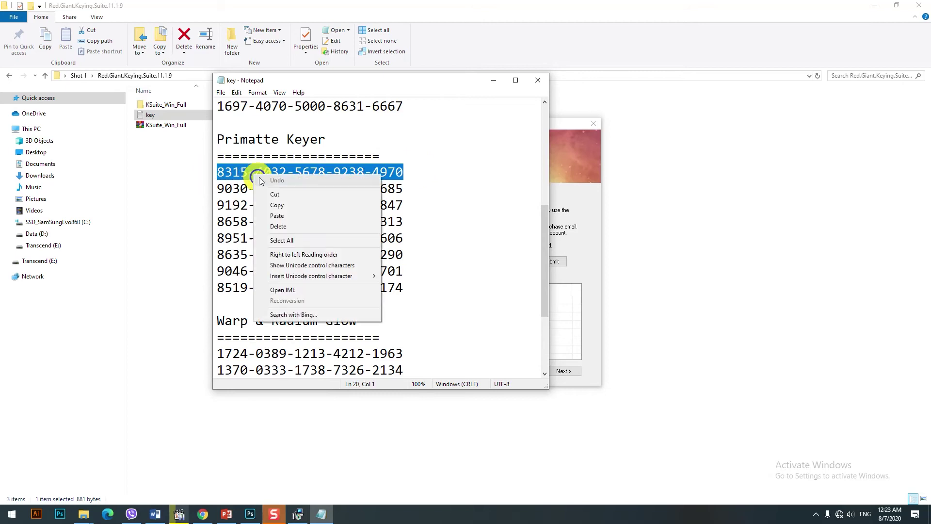
click(268, 206)
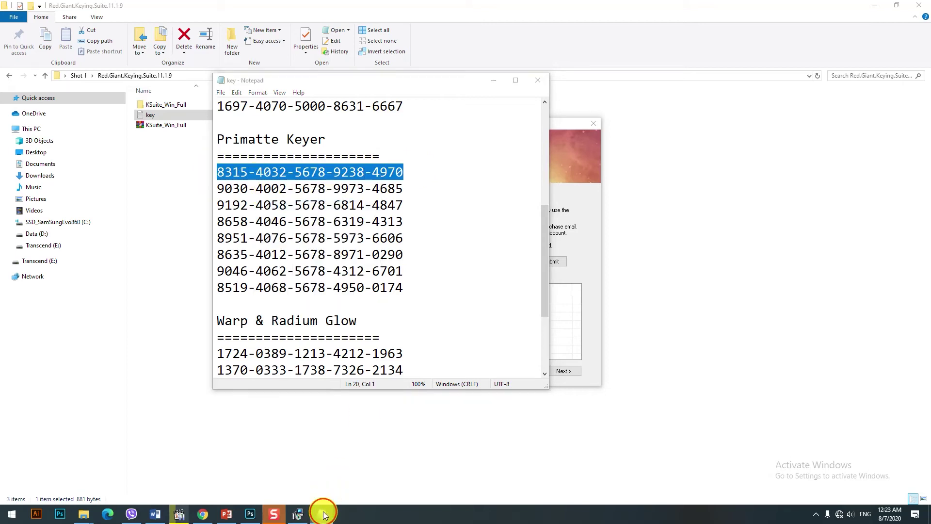
click(321, 513)
right_click(408, 265)
click(444, 307)
click(550, 261)
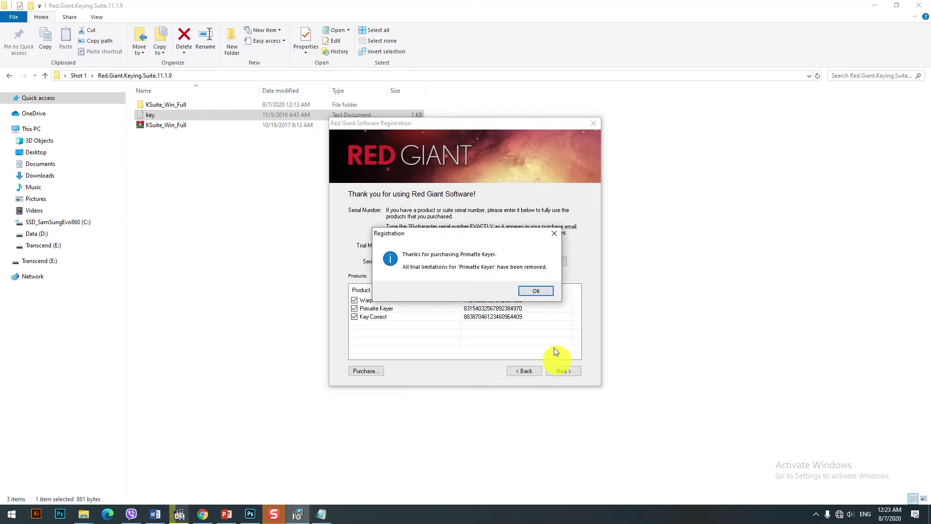
click(544, 292)
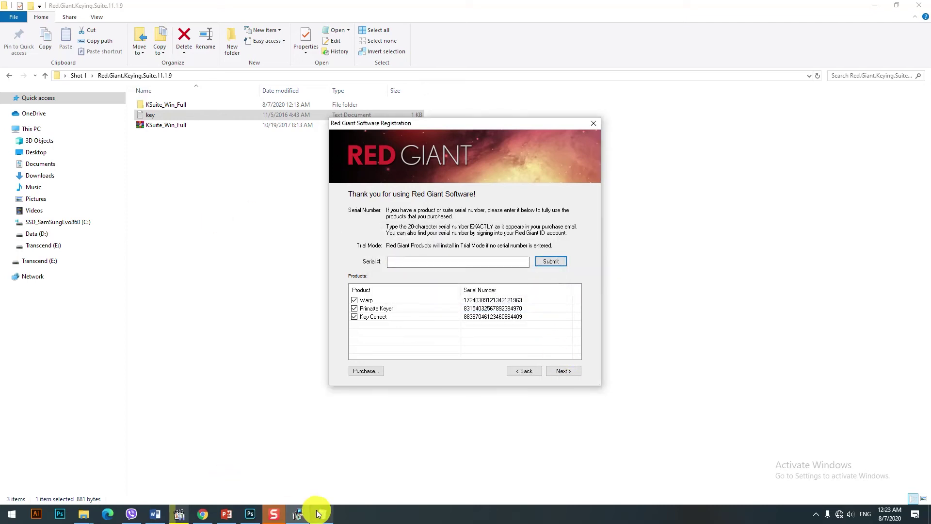
Register Warp with its serial from the key file and finish registration.
click(296, 513)
scroll(281, 368, down, 2)
scroll(277, 354, down, 1)
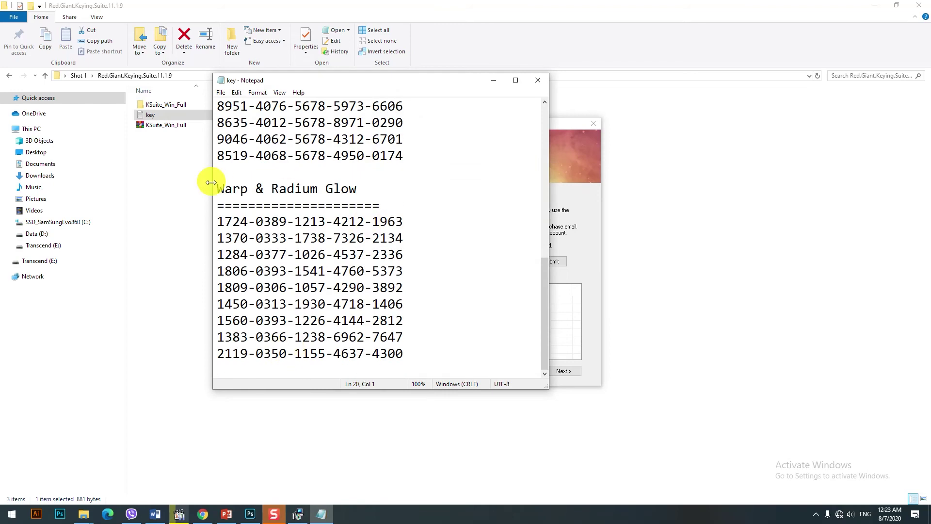
drag(414, 221, 187, 221)
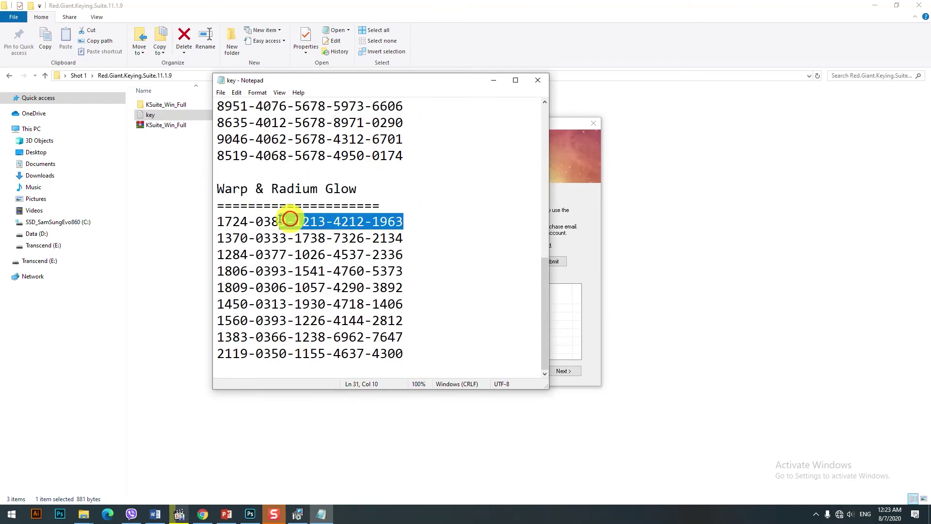
right_click(302, 220)
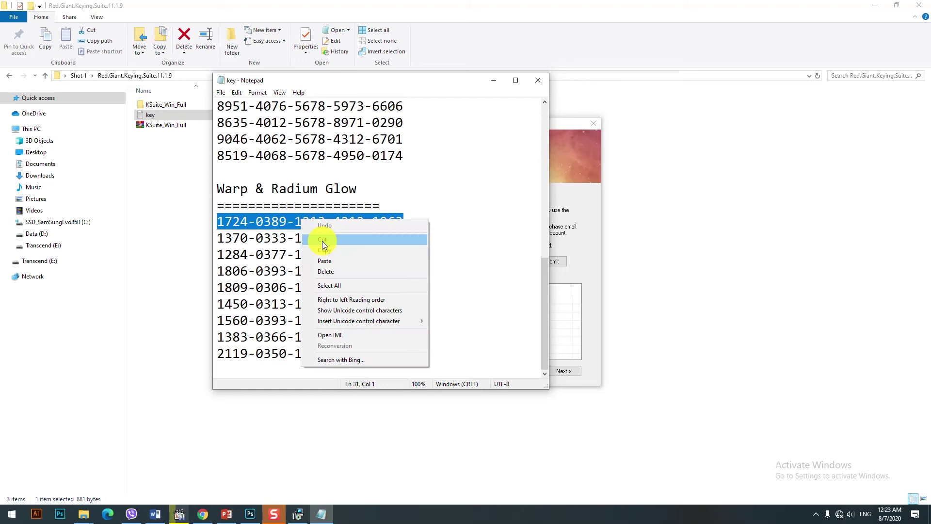
click(334, 250)
click(494, 80)
click(414, 262)
right_click(426, 267)
click(456, 300)
click(557, 261)
click(523, 291)
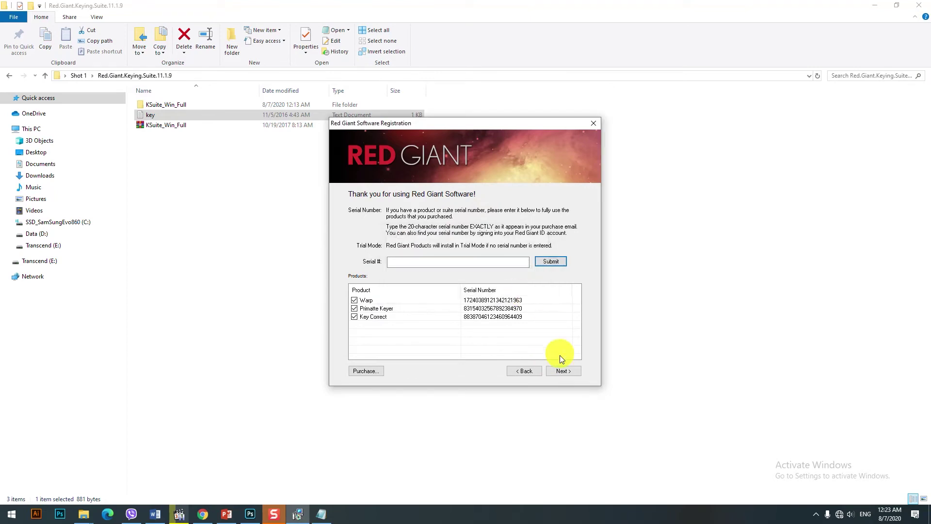
click(561, 371)
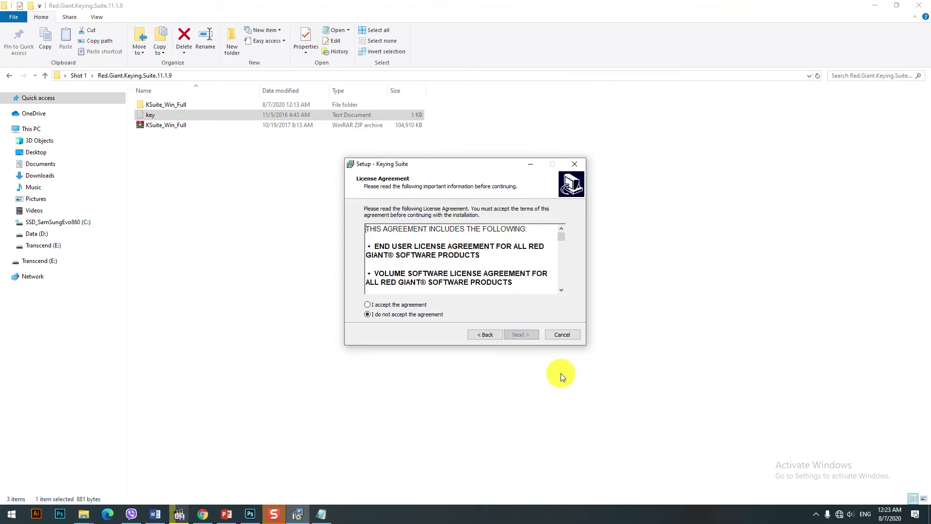
Accept the license, install the Keying Suite plugins, and dismiss the update-check error.
click(395, 306)
click(526, 333)
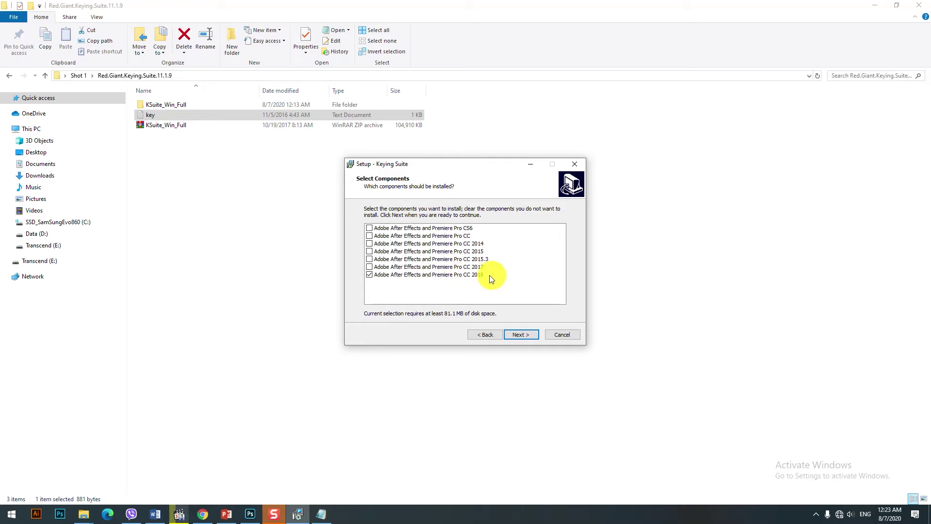
click(525, 336)
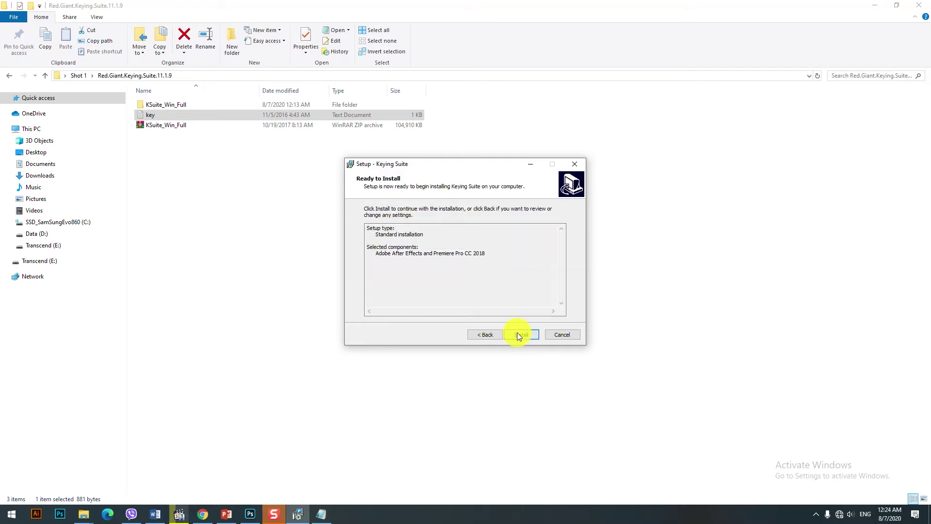
click(517, 332)
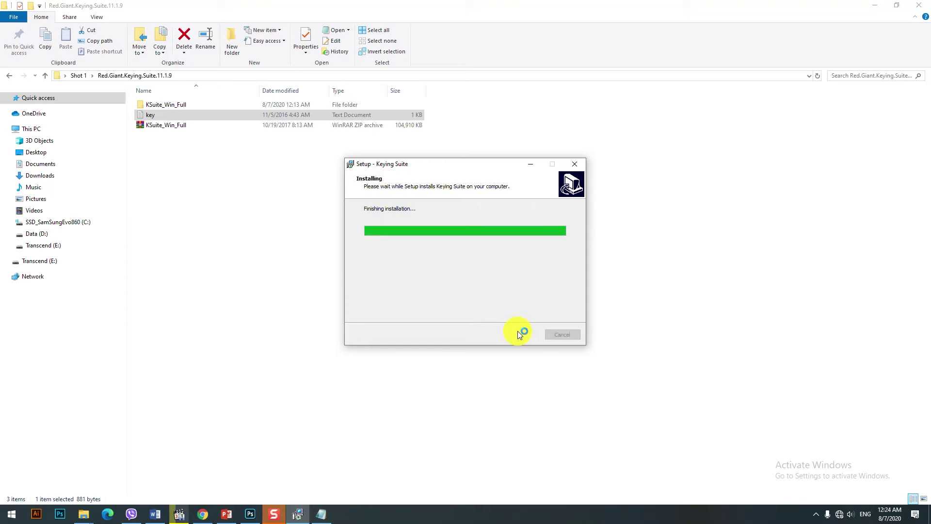
click(519, 335)
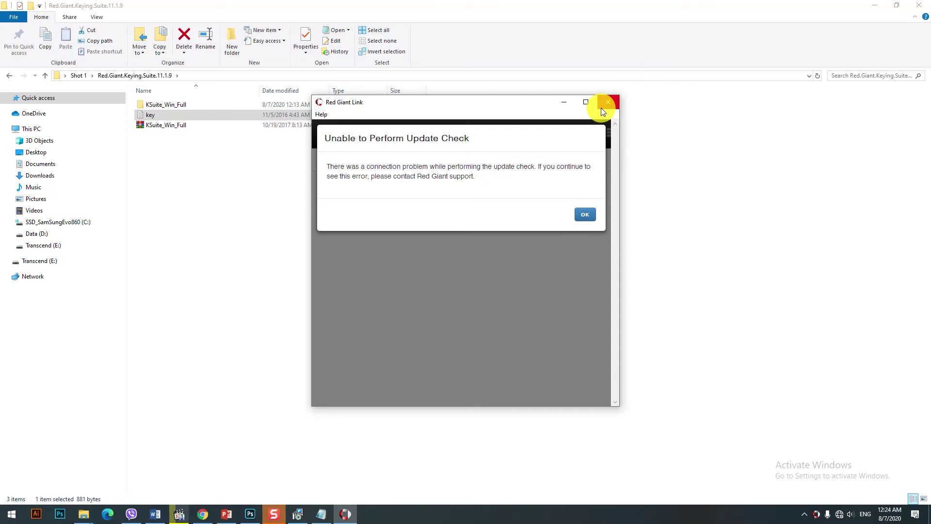
click(606, 100)
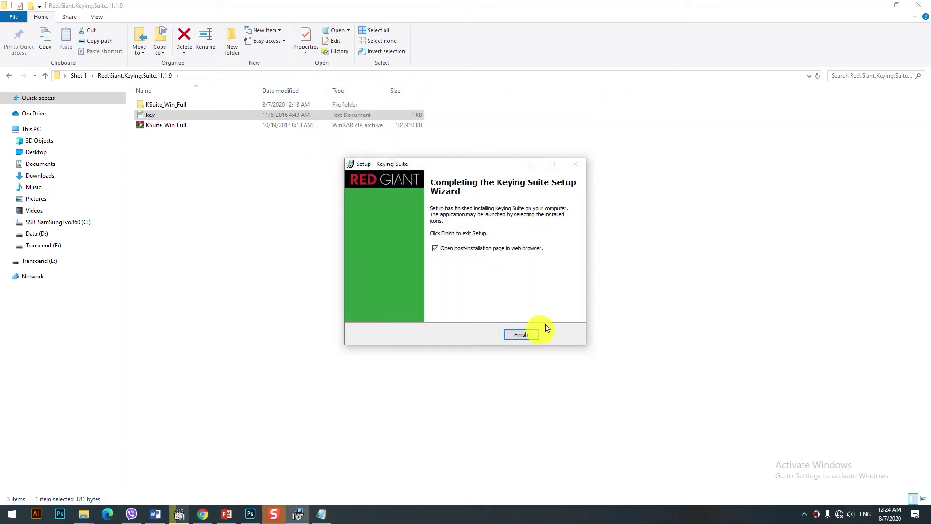
Finish the installer, close the Cốc Cốc page, and launch After Effects 2020 by searching 'after'.
click(516, 335)
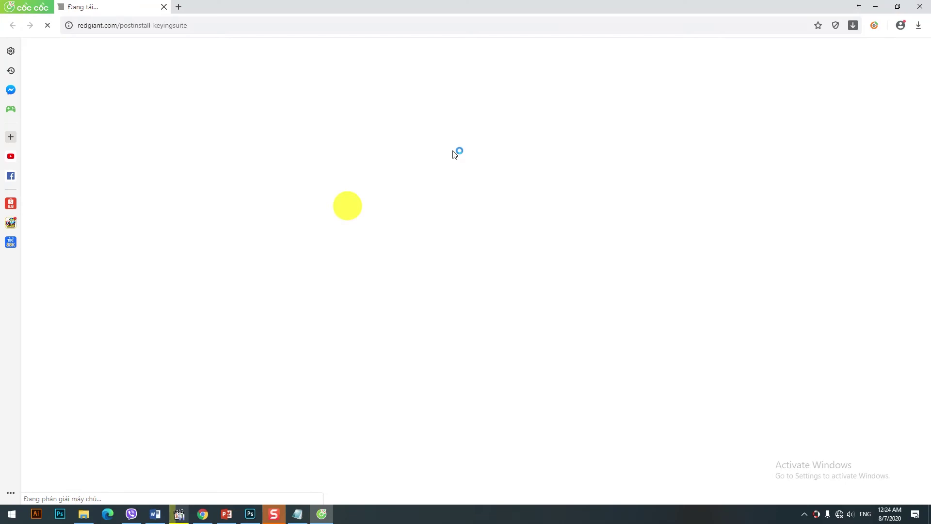
click(919, 7)
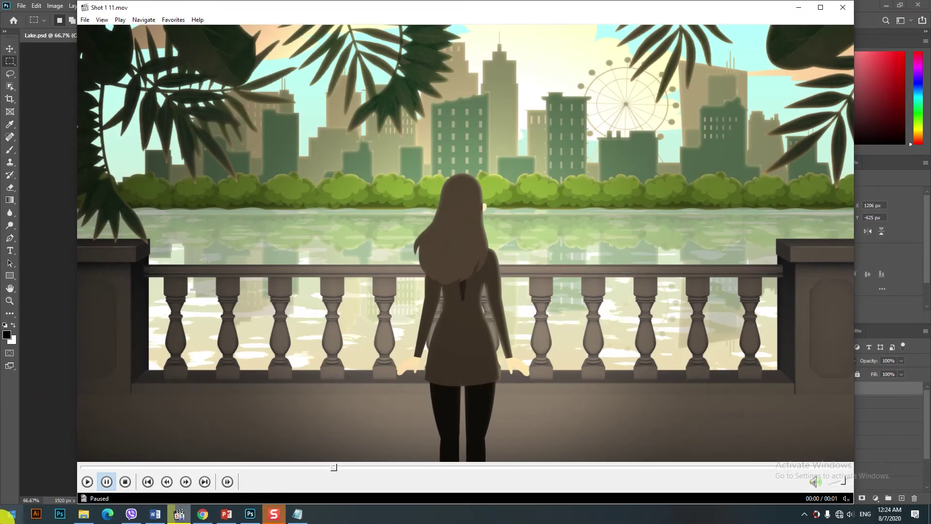
click(11, 516)
text(after)
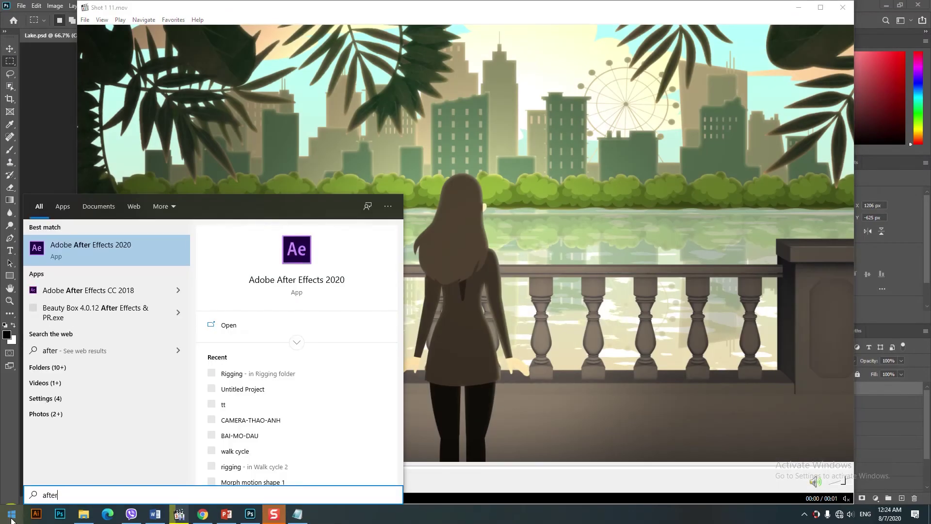
click(134, 248)
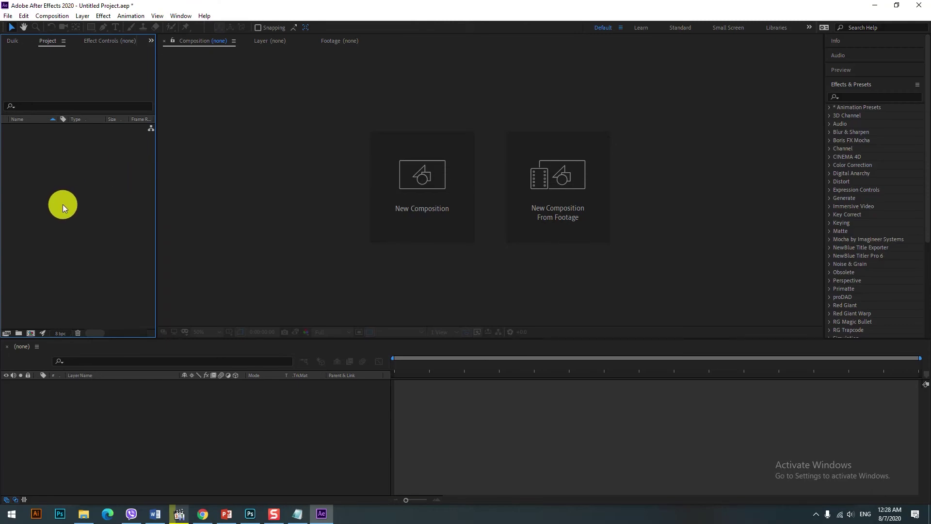
Import Lake and Linda shot 1 as Composition - Retain Layer Sizes, then select the Lake composition.
double_click(76, 176)
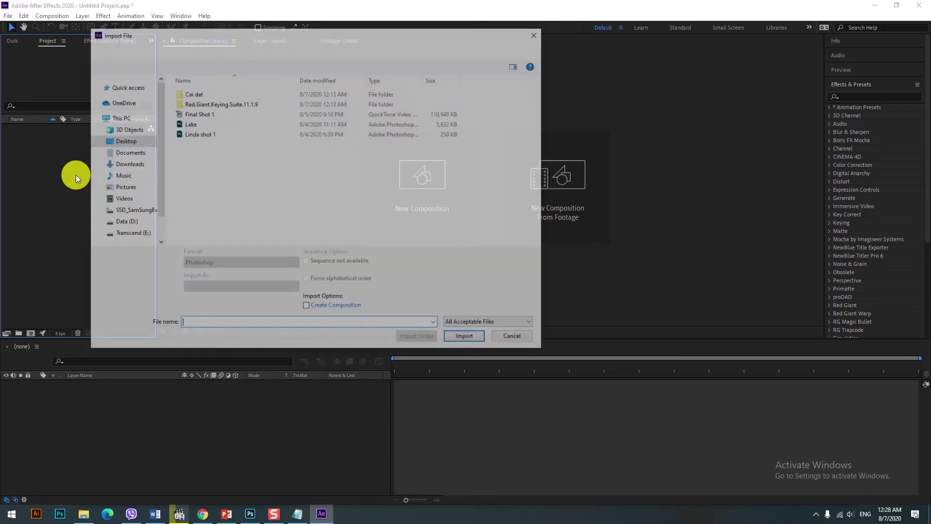
drag(312, 180, 184, 121)
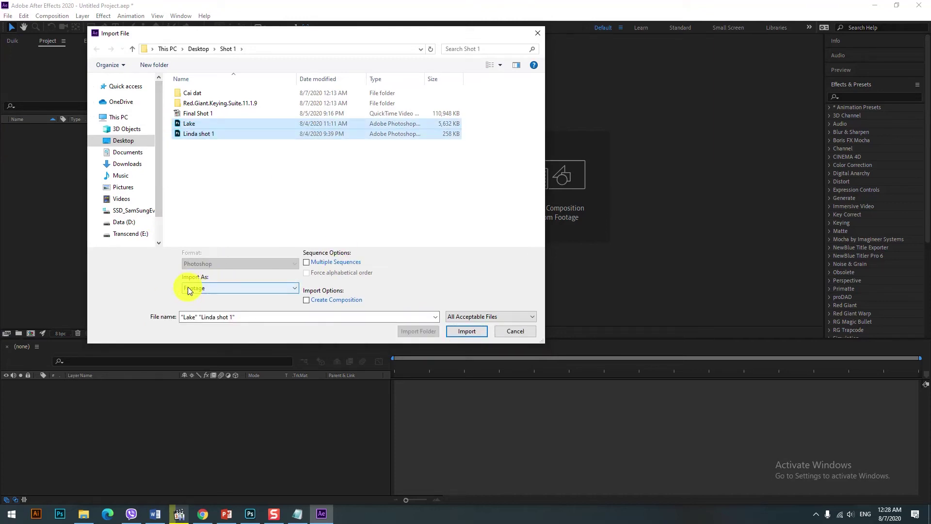
click(222, 289)
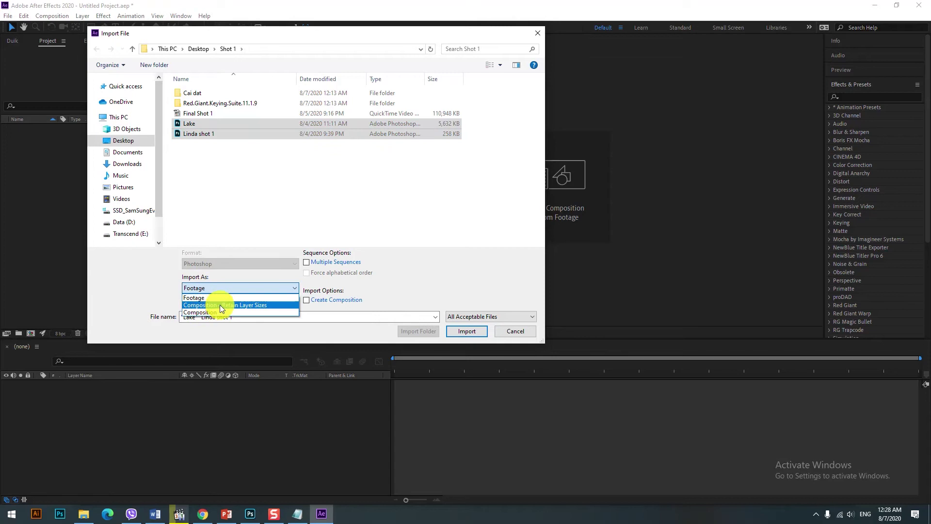
click(221, 305)
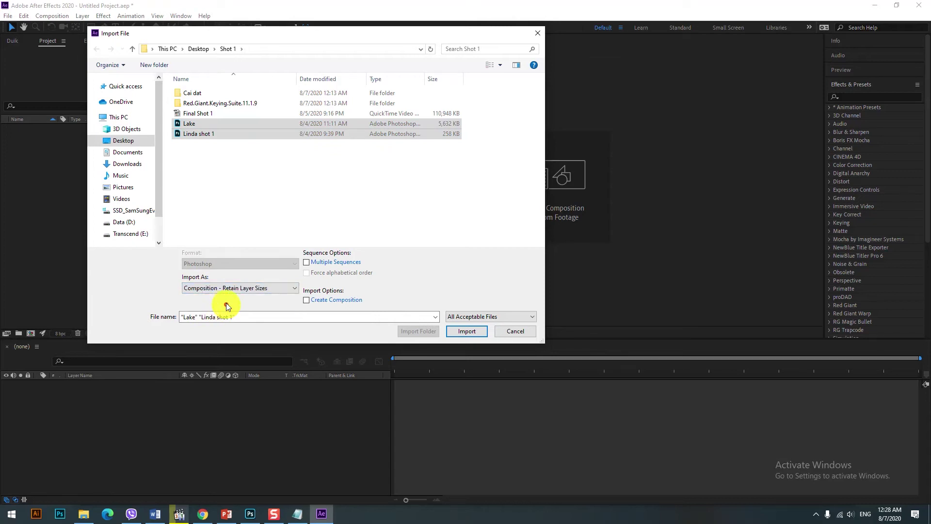
click(472, 332)
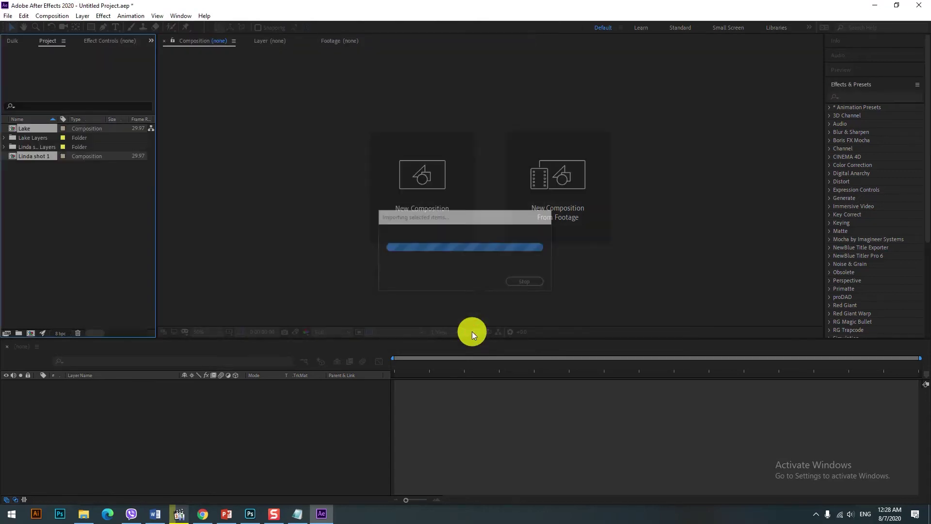
click(64, 242)
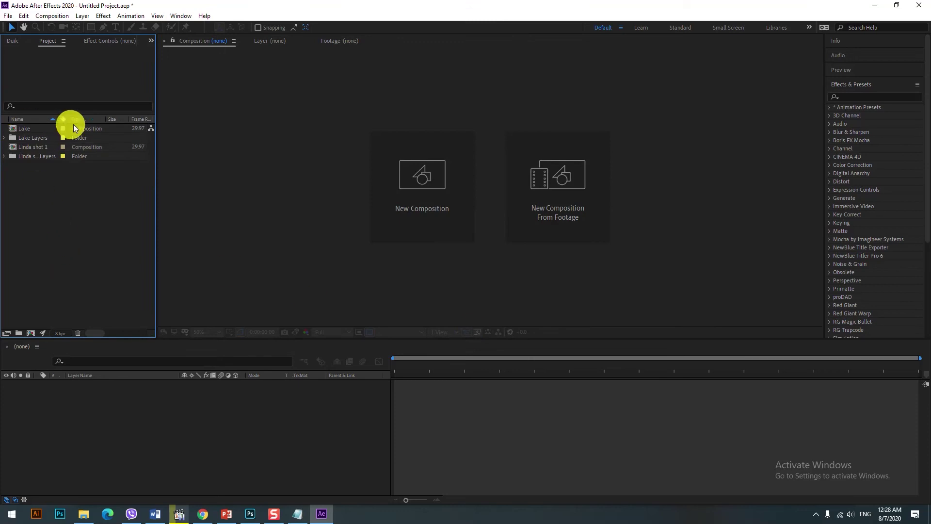
click(22, 128)
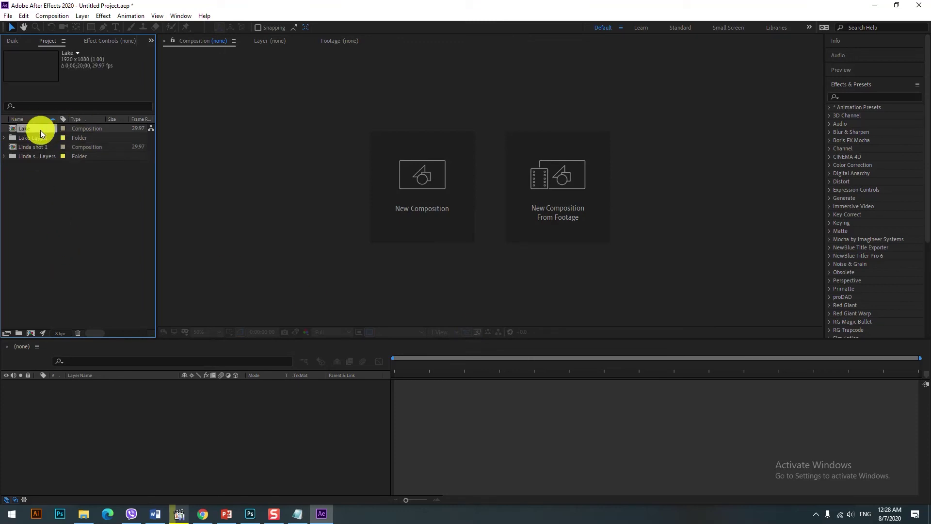
Change the Lake composition's duration to 200 (0;00;02;00) in Composition Settings.
right_click(41, 132)
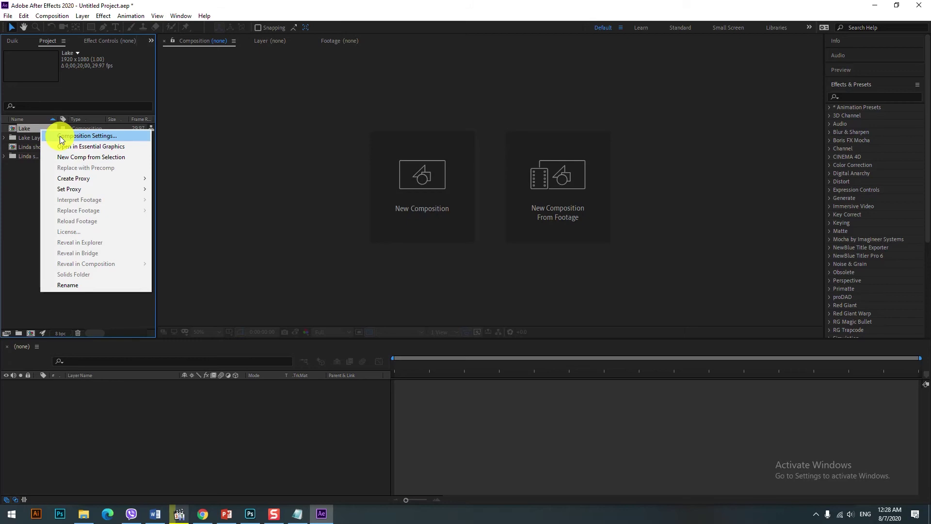
click(62, 139)
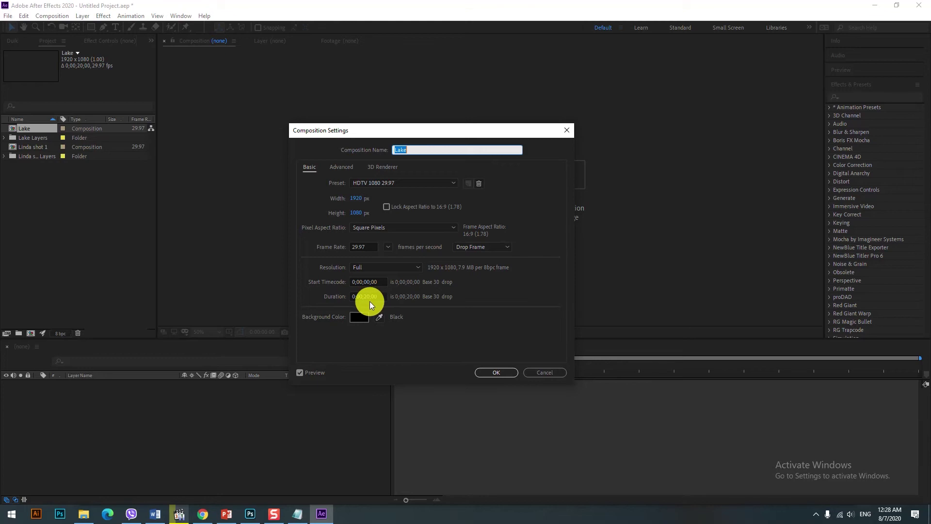
drag(370, 301, 324, 296)
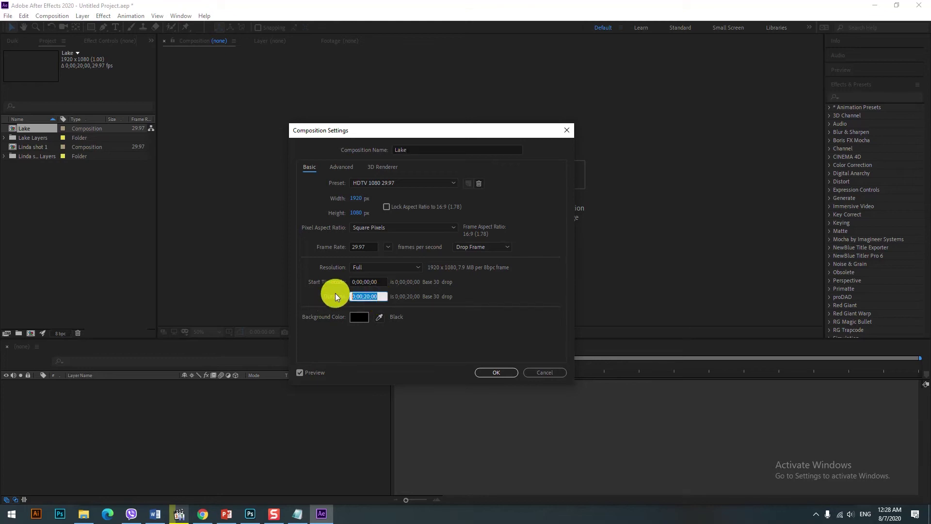
text(200)
click(482, 350)
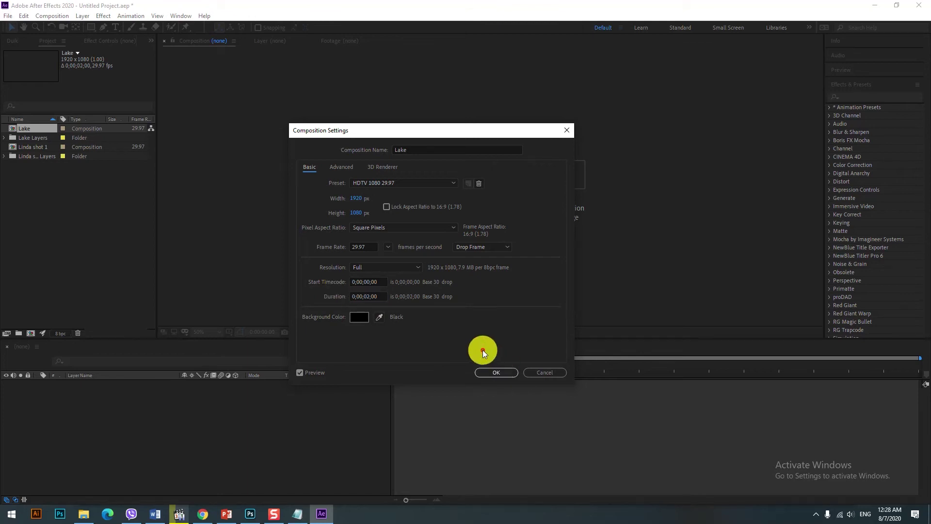
click(499, 373)
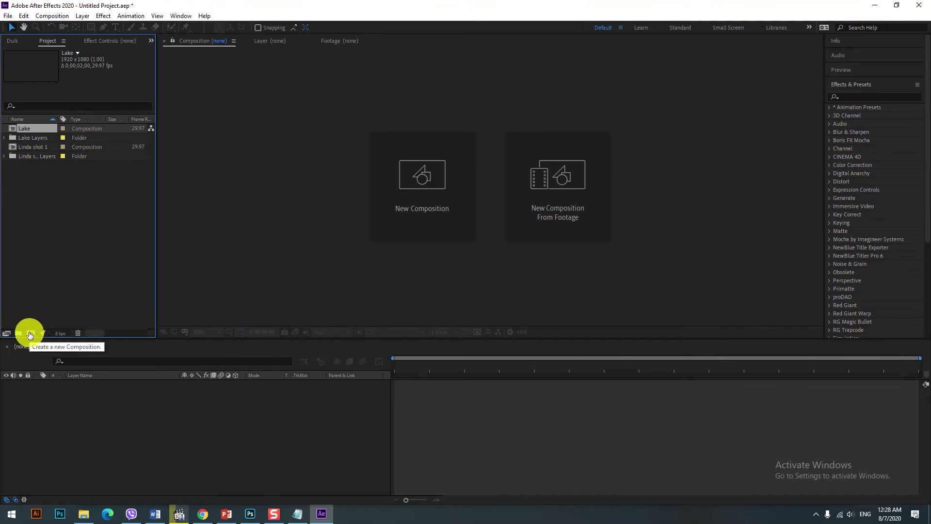
Create a new 1920×1080 composition named final and zoom the viewer to 25%.
click(30, 334)
text(final)
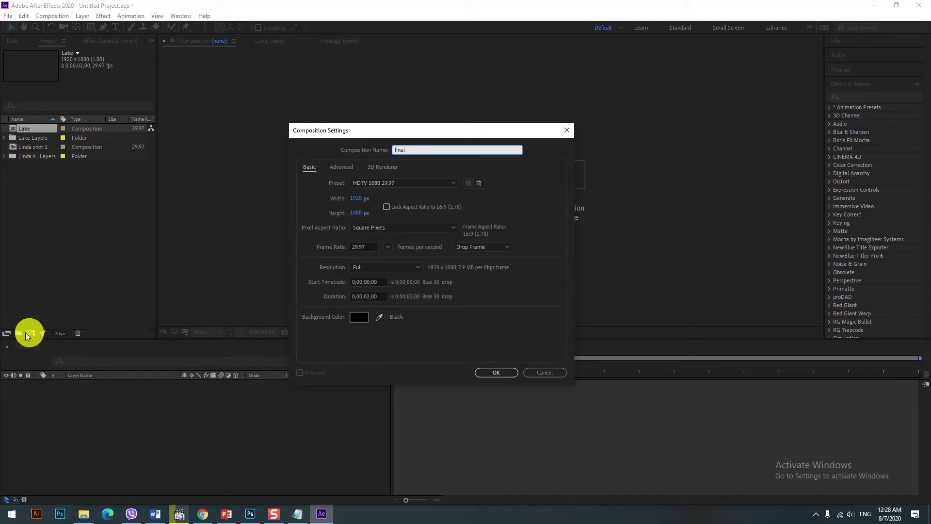
click(492, 372)
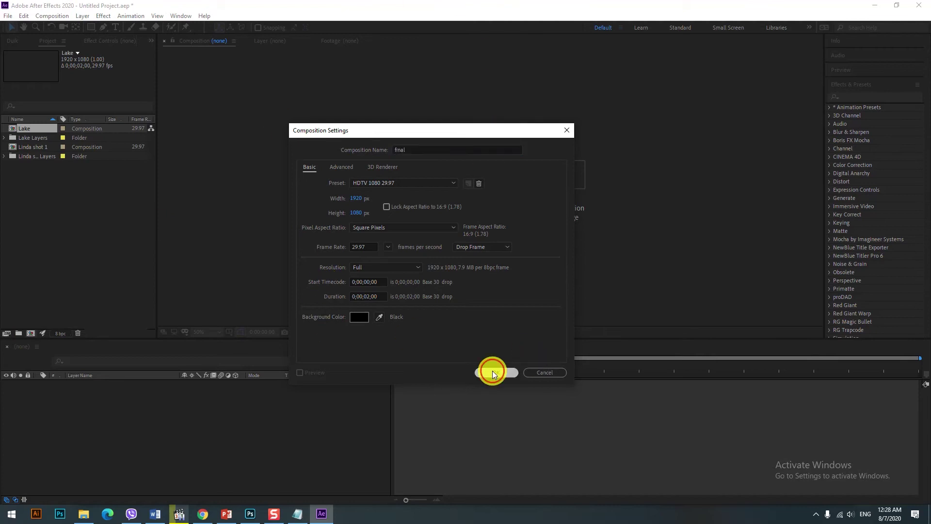
key(comma)
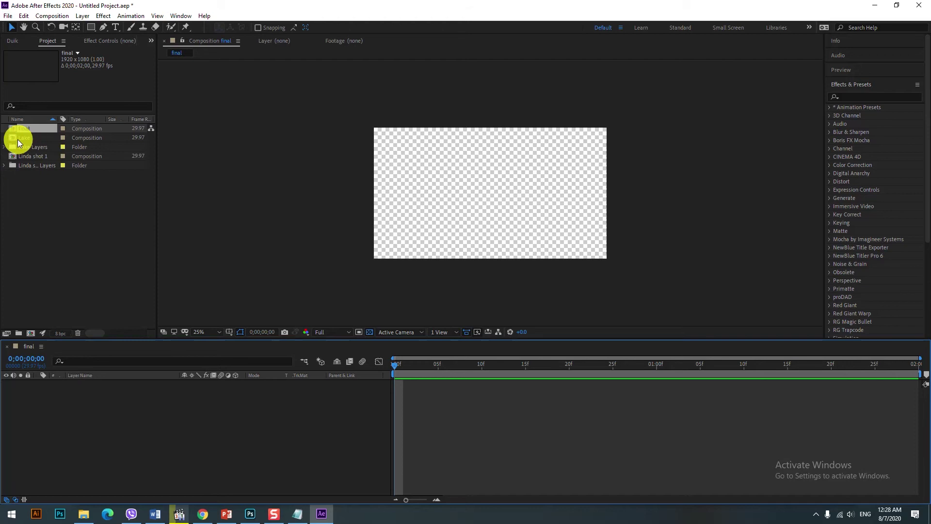
Place the Lake composition as a layer in the final timeline.
click(23, 138)
drag(25, 138, 101, 403)
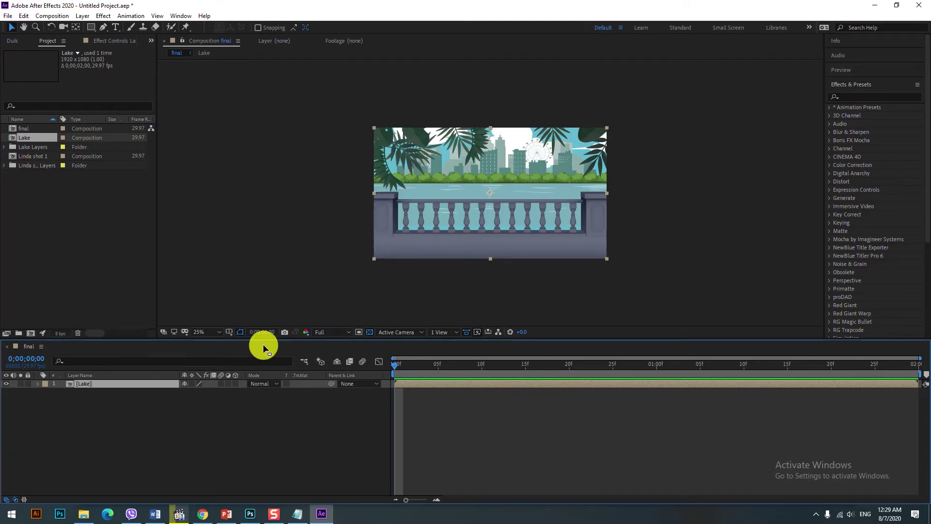
key(Return)
Inside the Lake precomp, delete the Background and Troi sky layers.
double_click(93, 388)
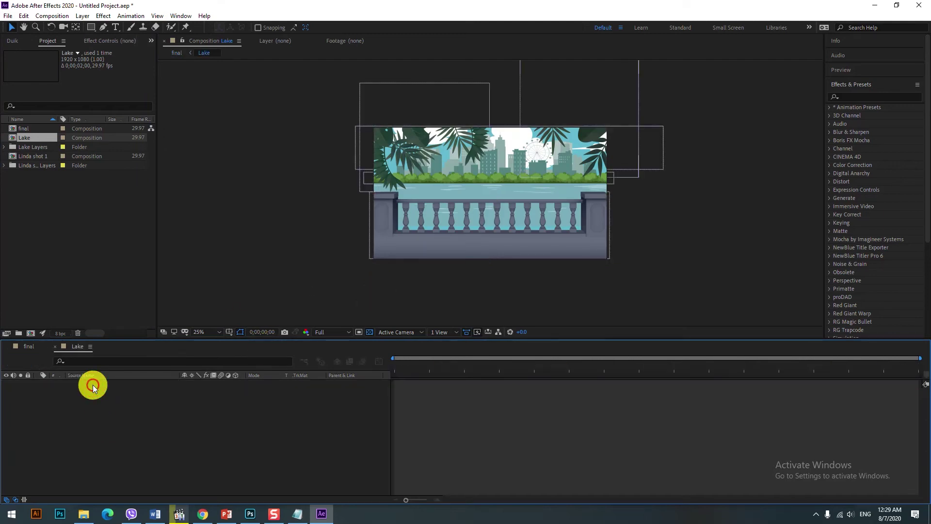
key(period)
key(comma)
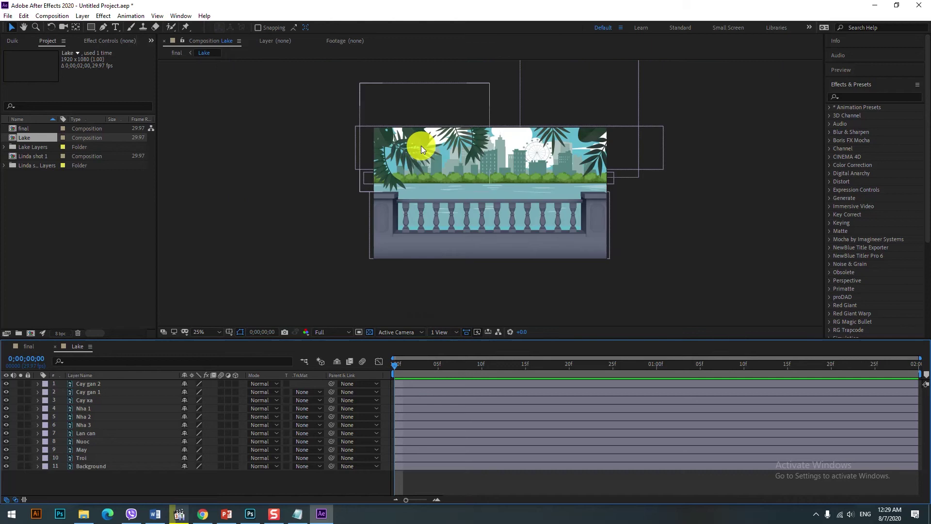
click(91, 465)
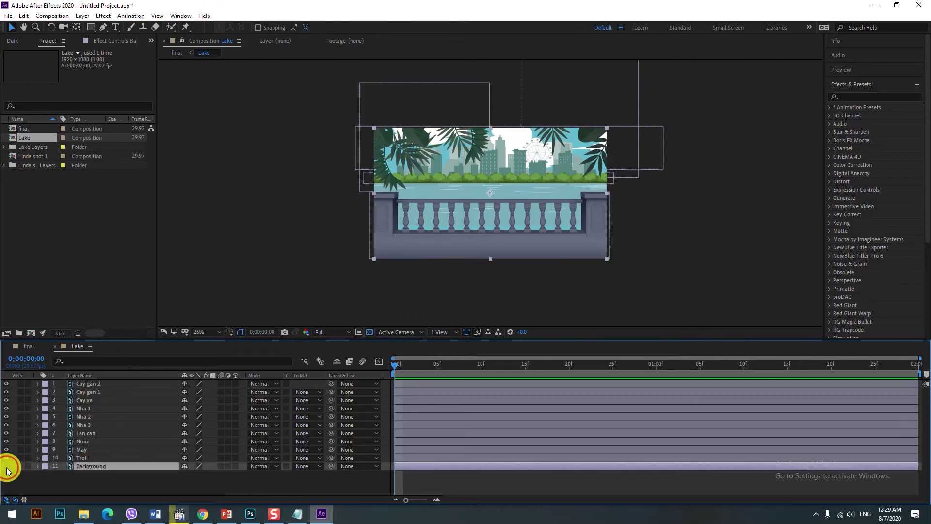
click(90, 473)
click(96, 467)
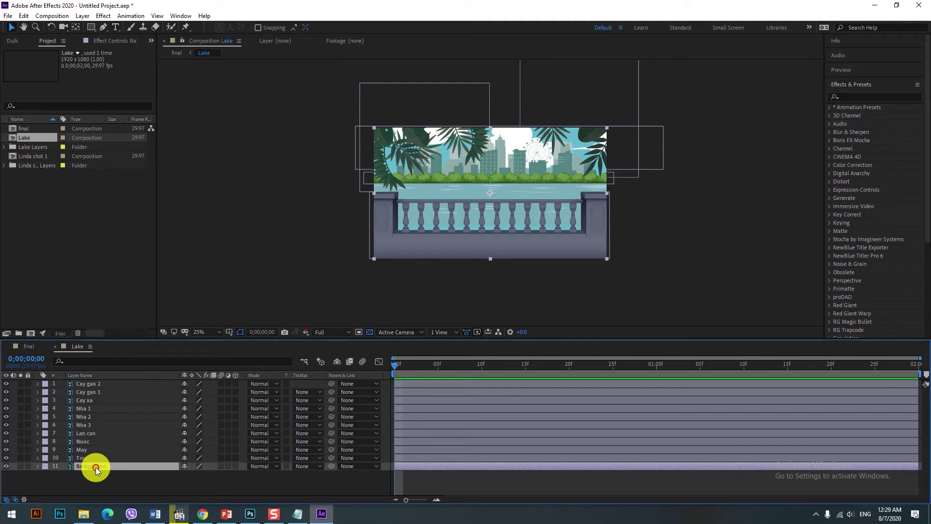
key(Delete)
click(92, 458)
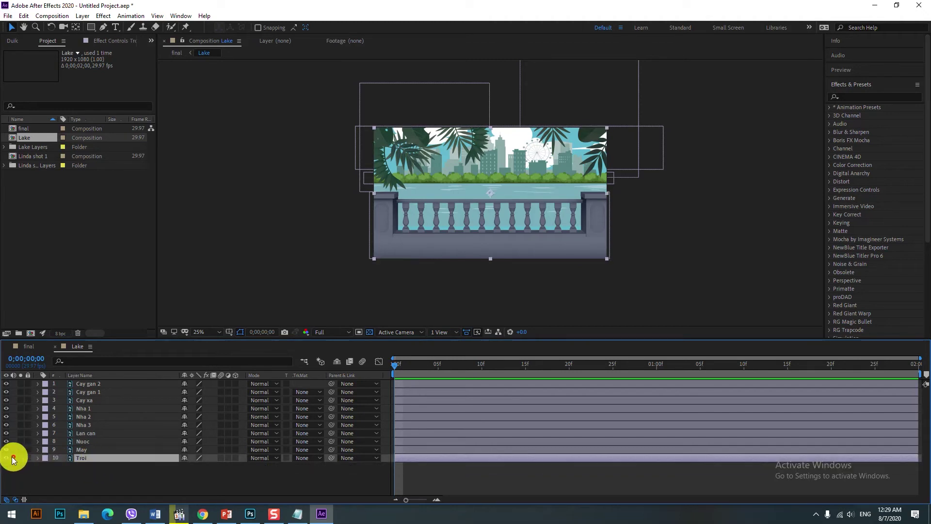
click(6, 457)
click(5, 457)
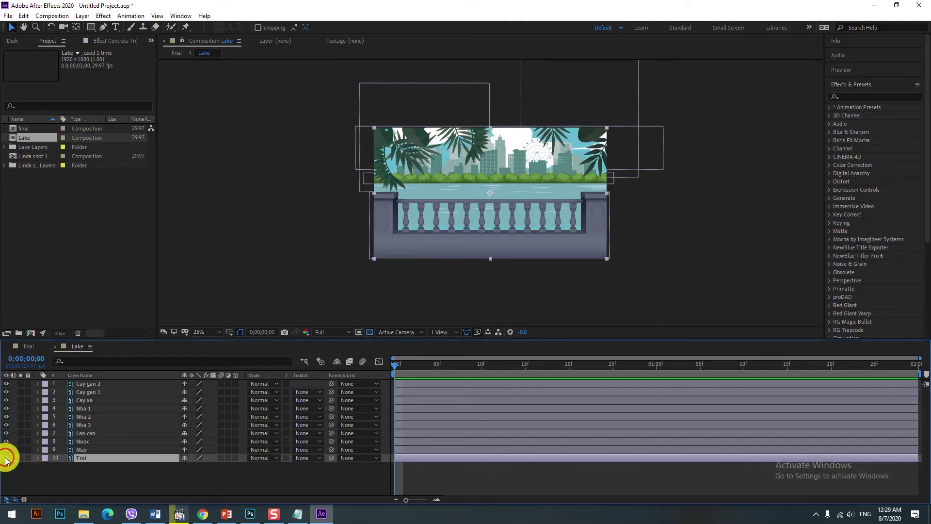
click(98, 463)
key(Delete)
Delete the Nuoc water layer from Lake.
click(33, 440)
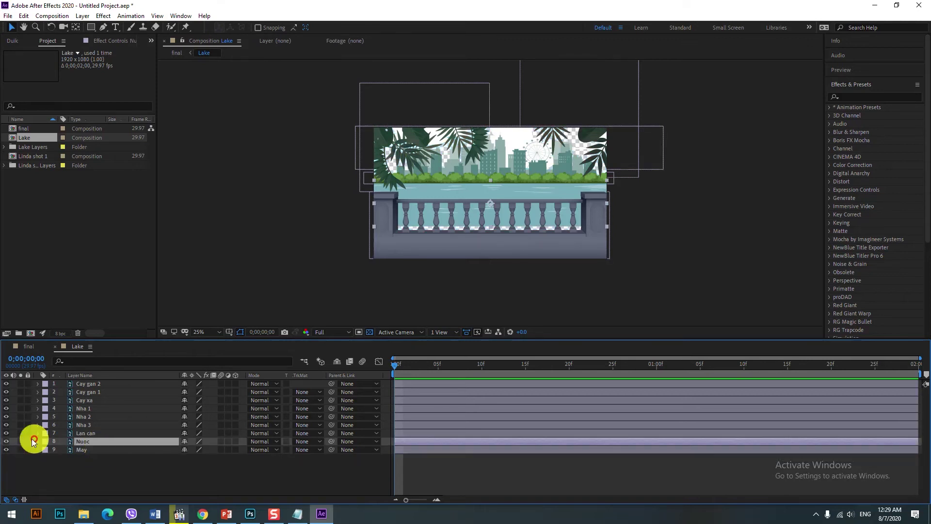
click(6, 442)
click(6, 441)
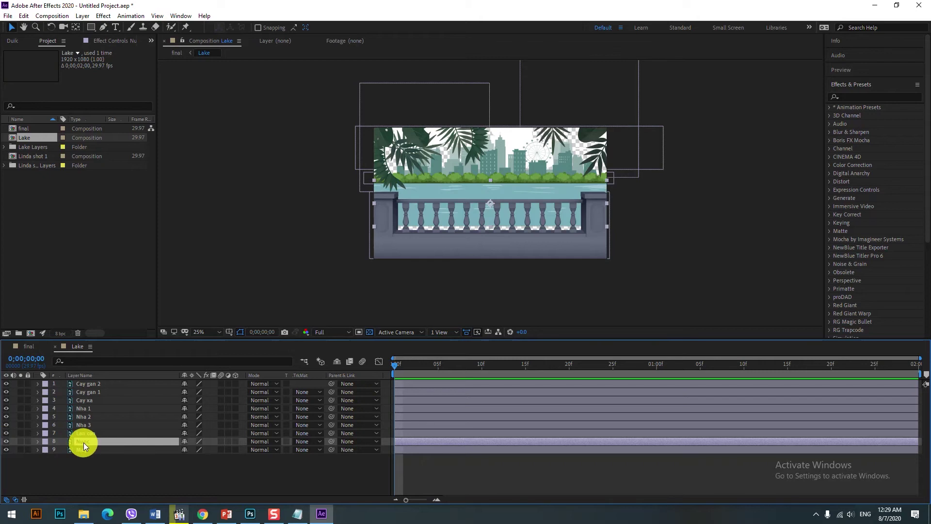
key(Delete)
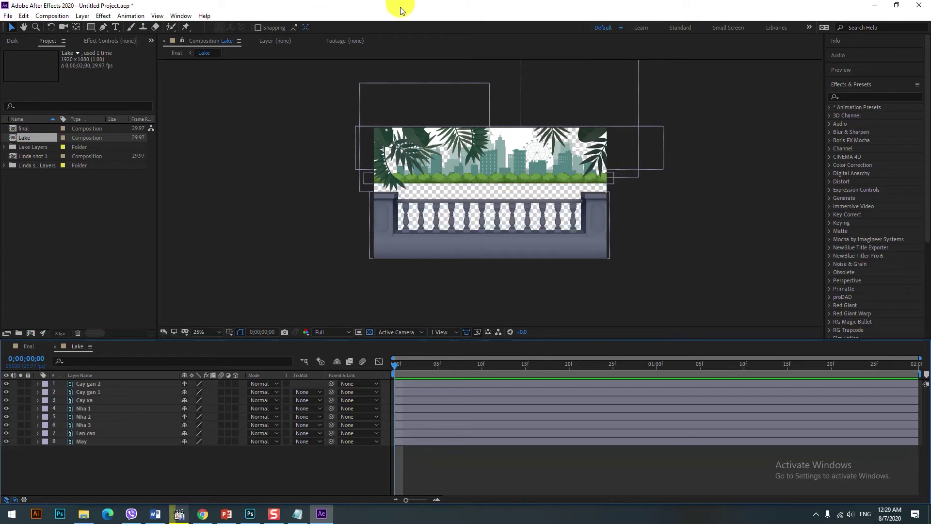
scroll(524, 129, up, 2)
scroll(443, 111, down, 2)
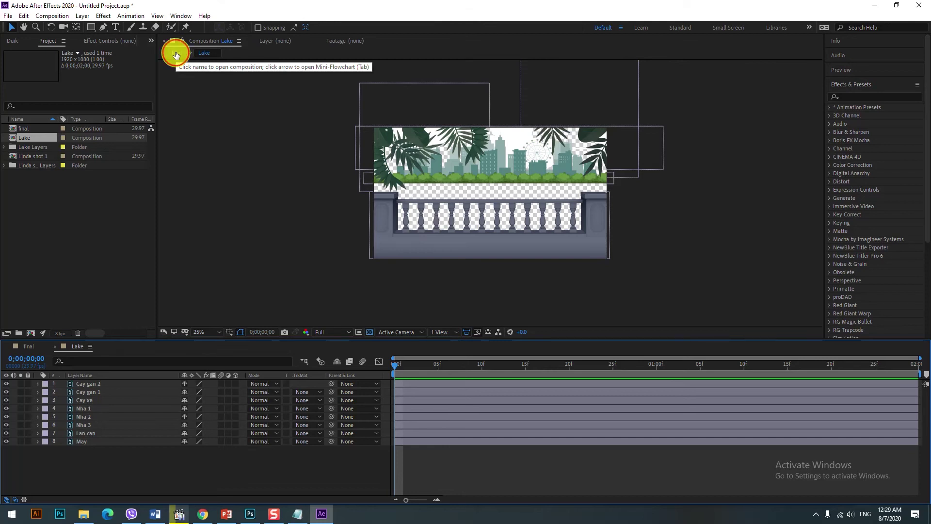
Return to the final comp and bring up the New layer menu in its timeline.
click(176, 54)
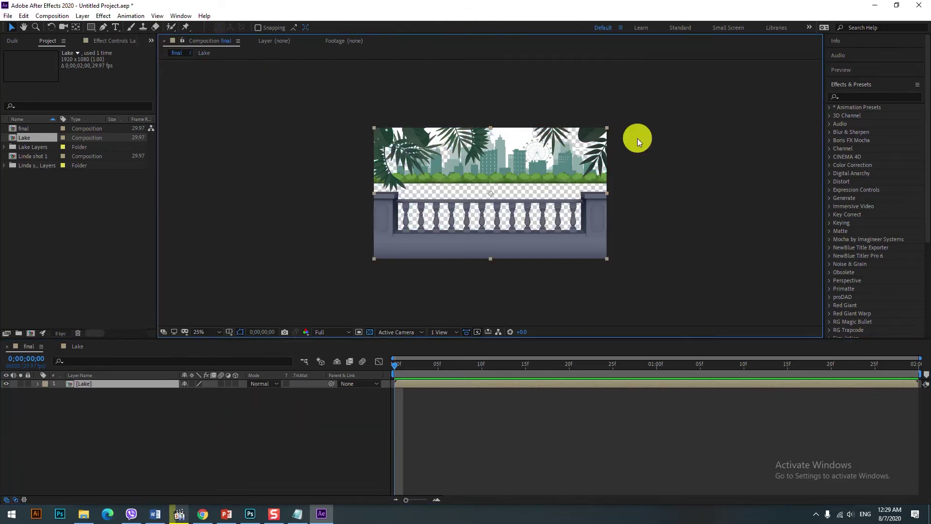
right_click(212, 460)
mouse_move(284, 340)
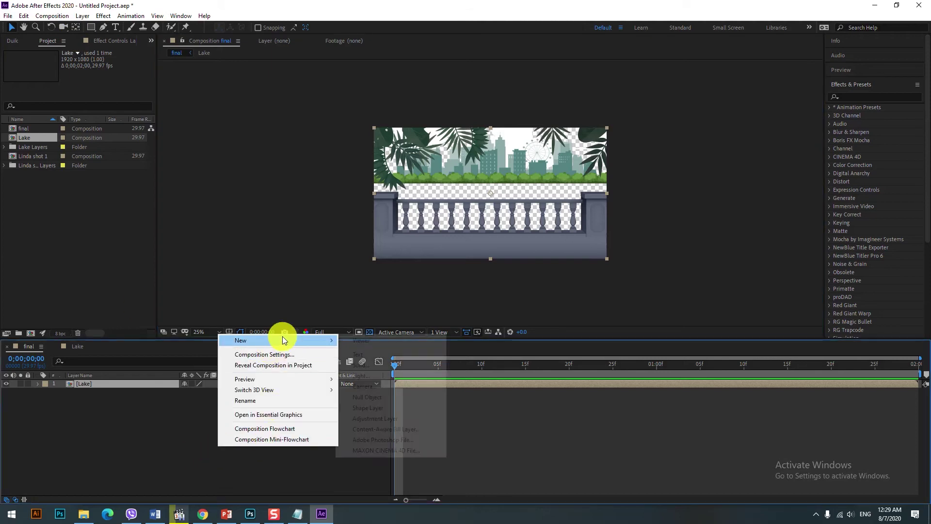
Create a solid named BG and move it beneath the Lake layer.
click(374, 368)
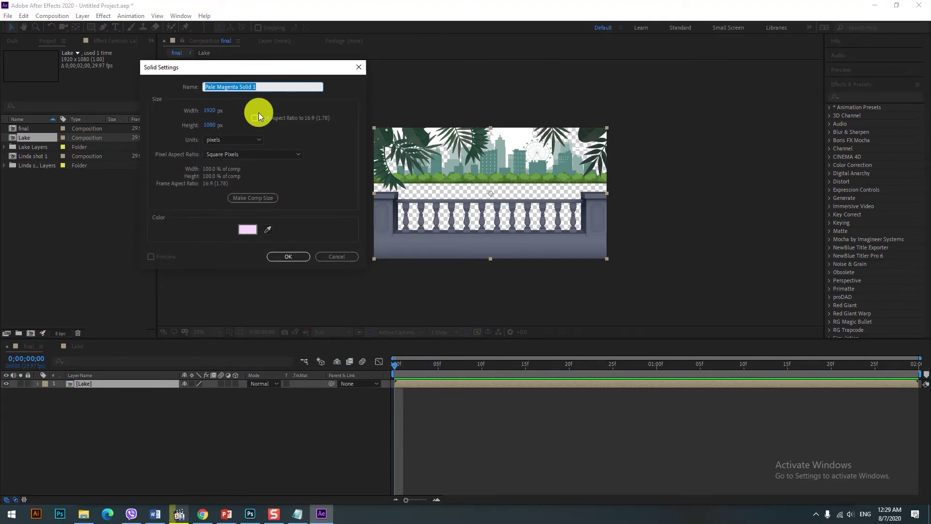
text(BG)
key(Return)
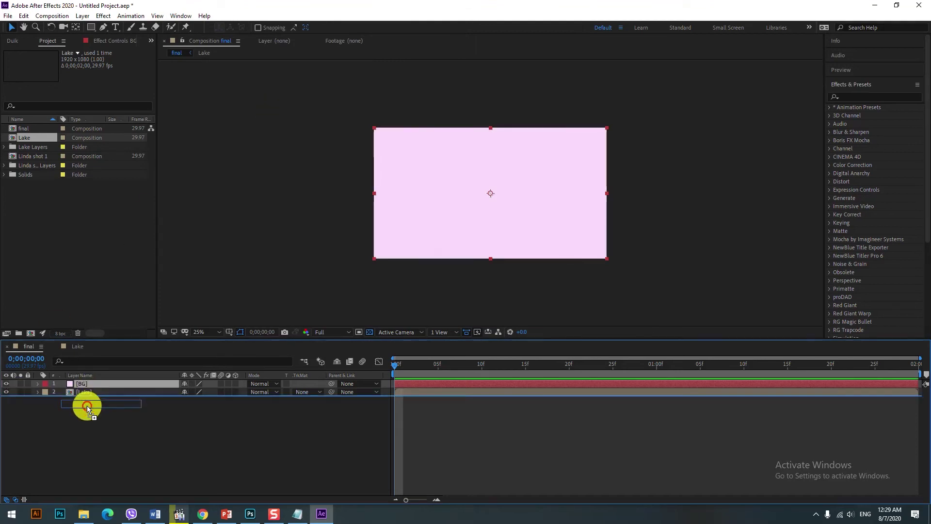
drag(91, 385, 87, 400)
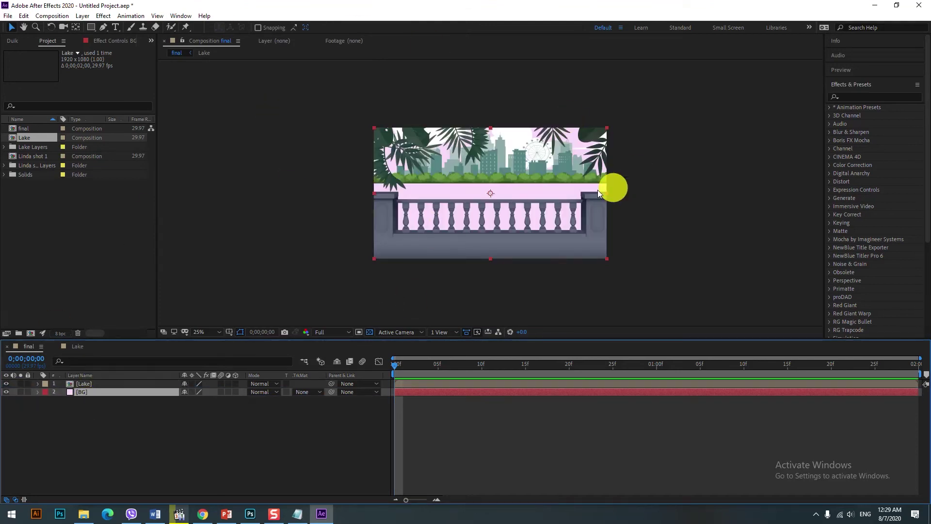
Apply the Gradient Ramp effect to the BG solid.
click(848, 99)
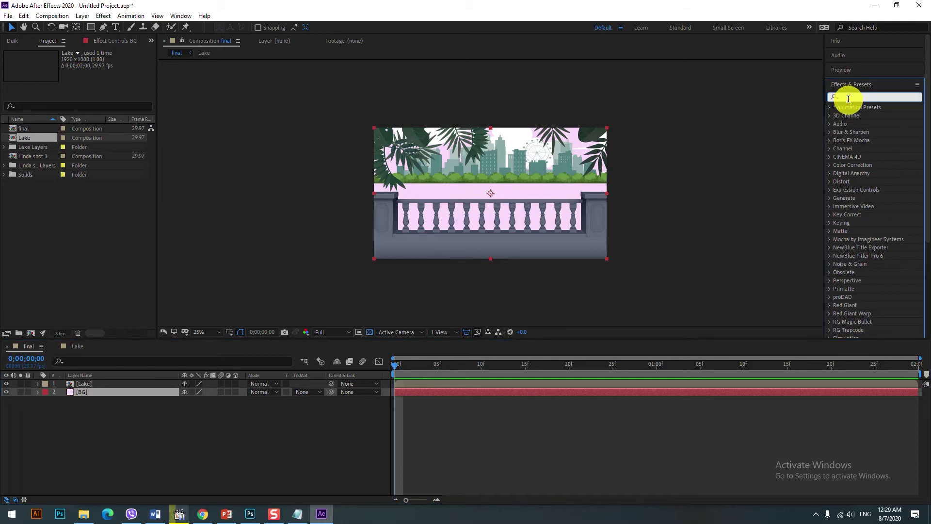
text(gradient)
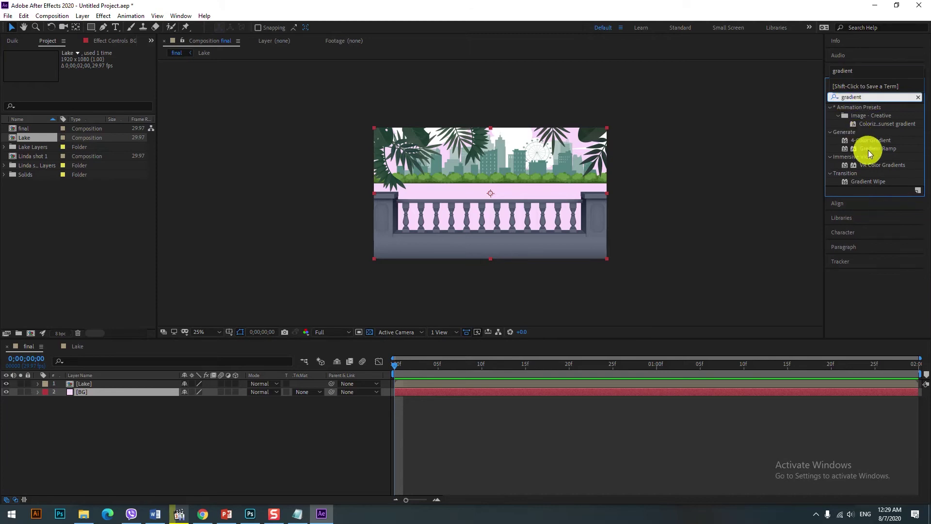
mouse_move(877, 148)
mouse_down()
mouse_move(118, 378)
mouse_move(92, 394)
mouse_up()
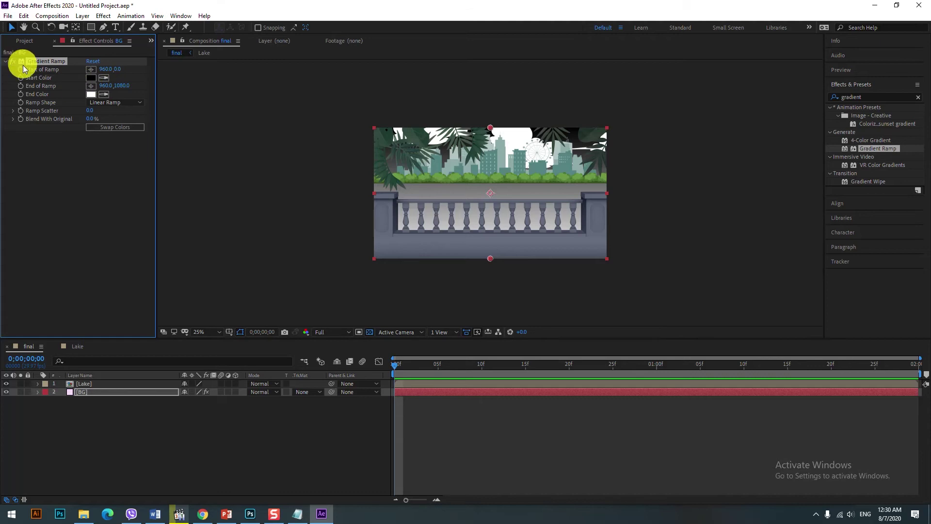
click(88, 77)
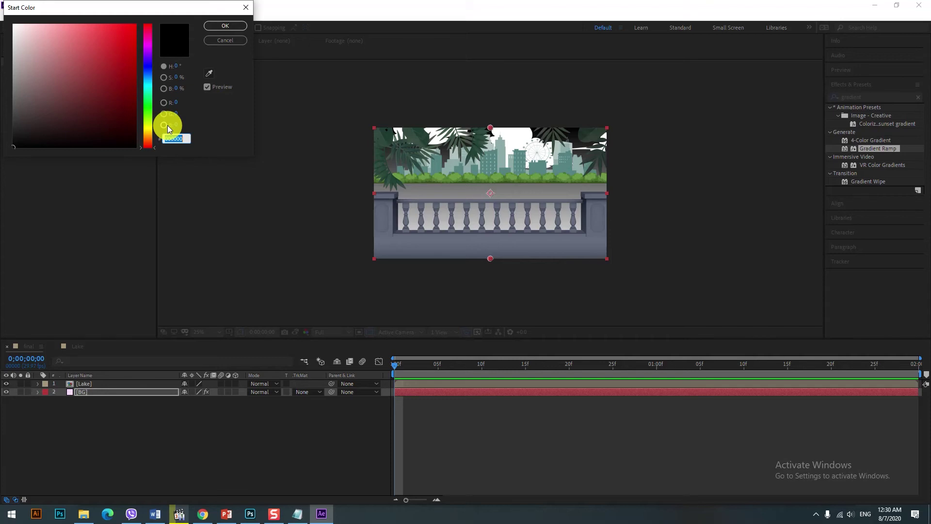
Set the Gradient Ramp Start Color to B1FFFC and End Color to FCDDAC.
text(B1)
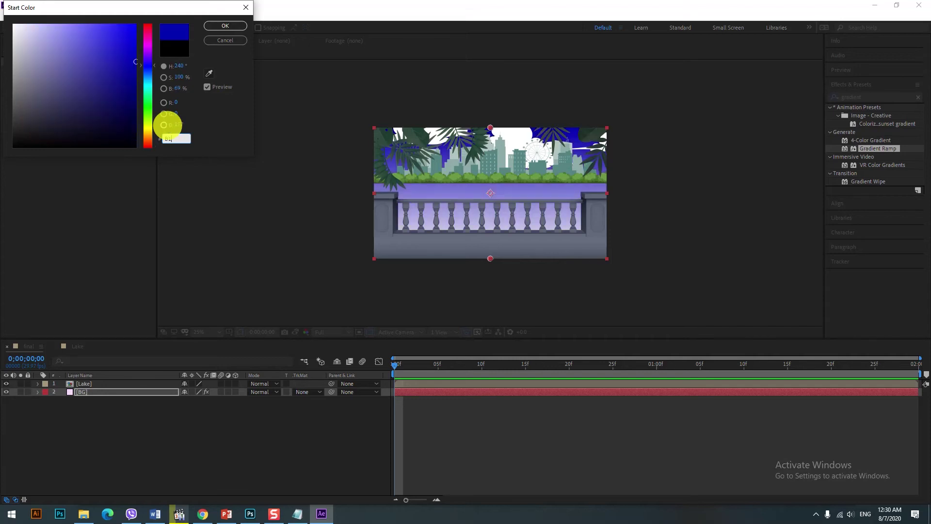
text(FF)
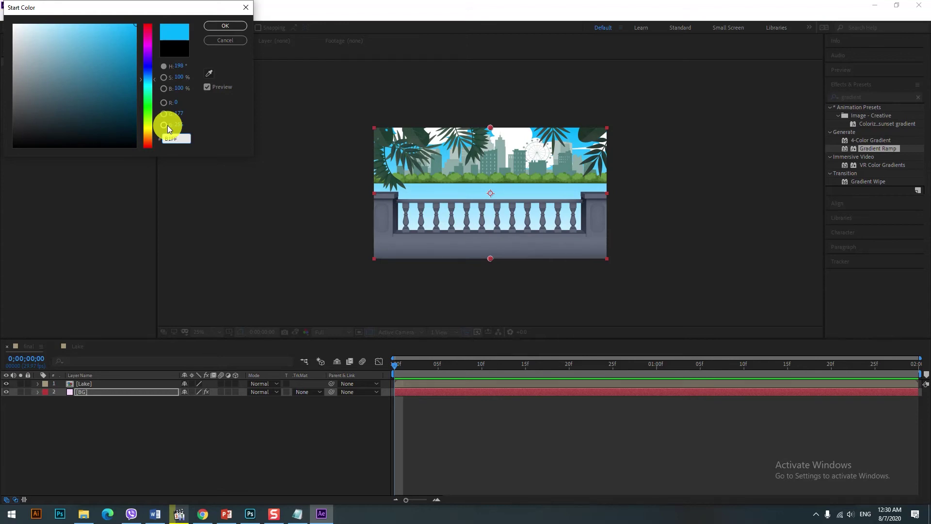
text(FC)
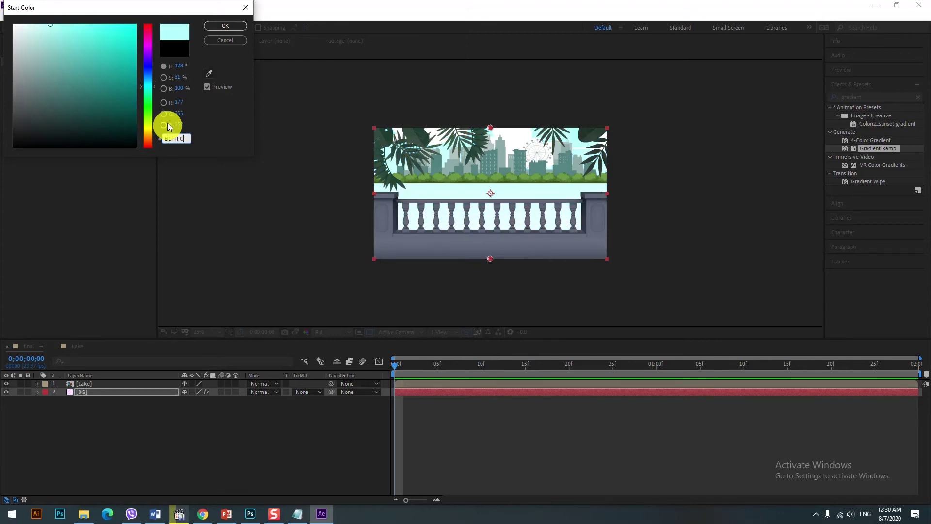
click(229, 27)
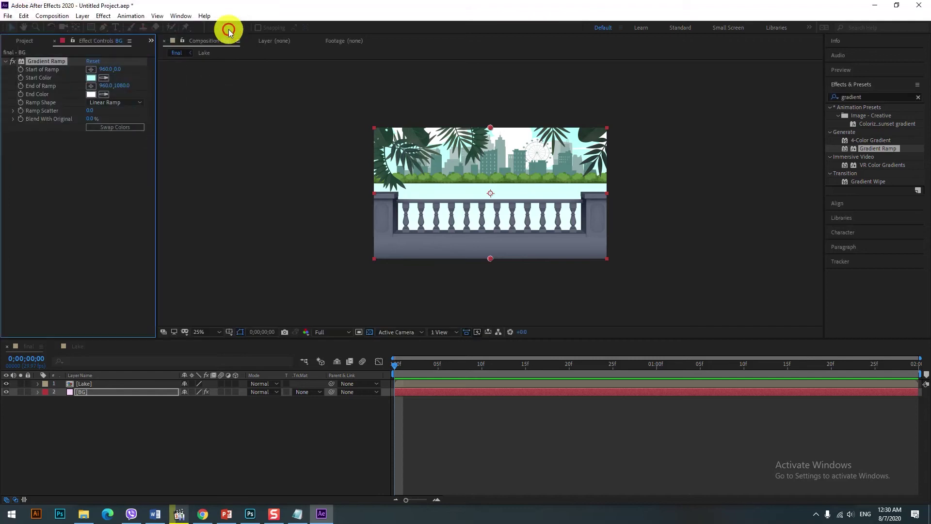
click(89, 94)
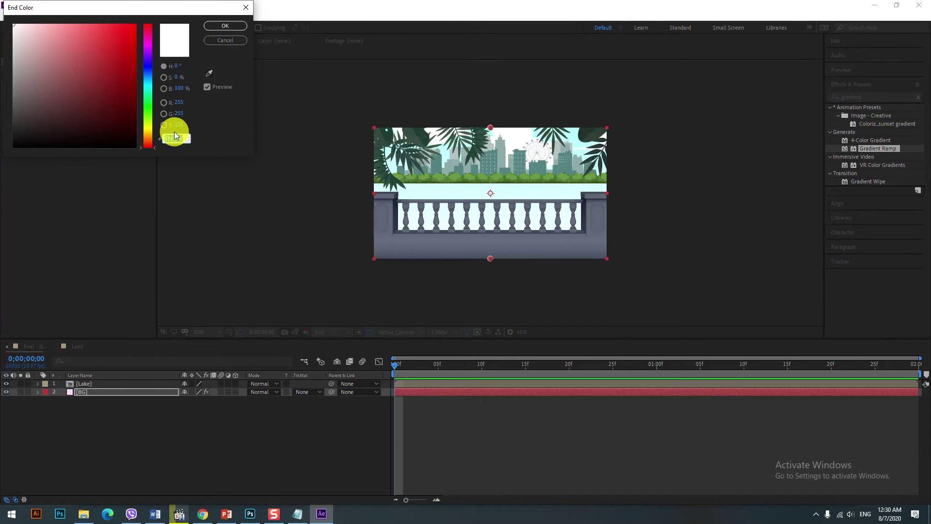
text(FC)
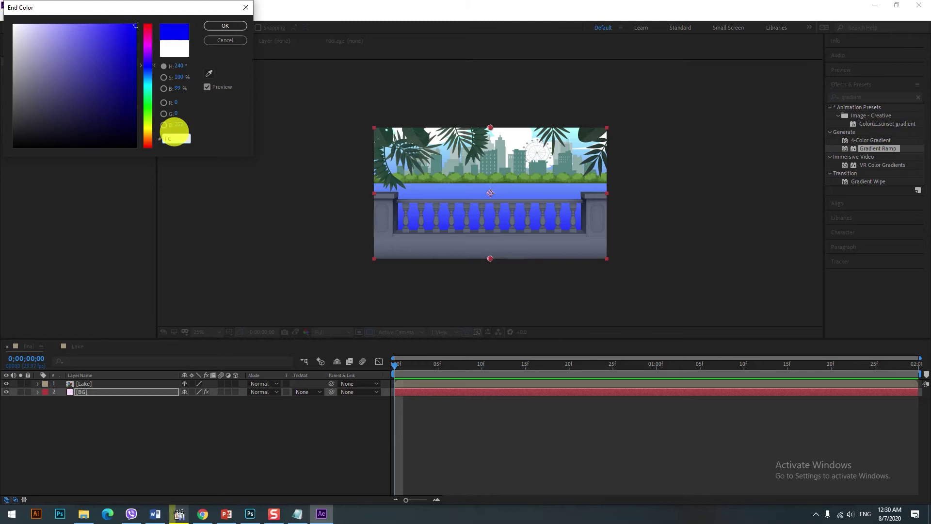
key(BackSpace)
text(D)
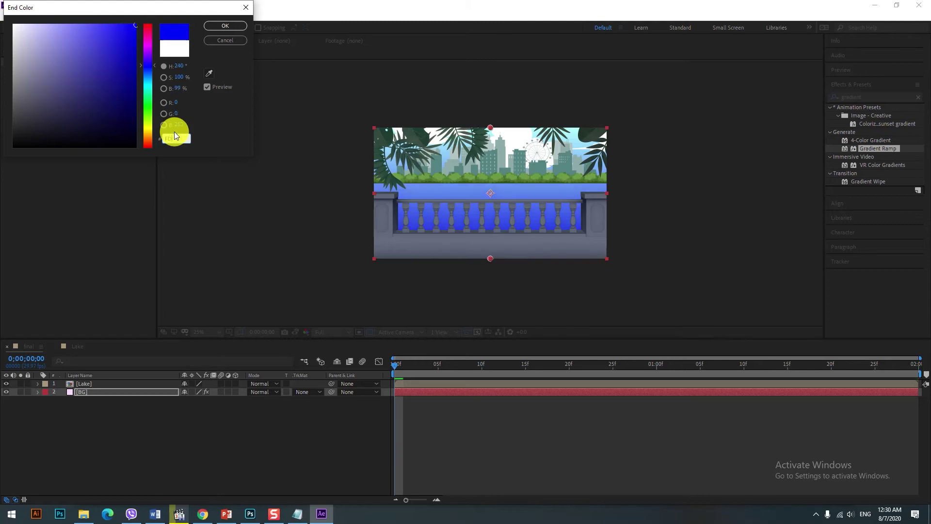
key(BackSpace)
text(C)
text(DF)
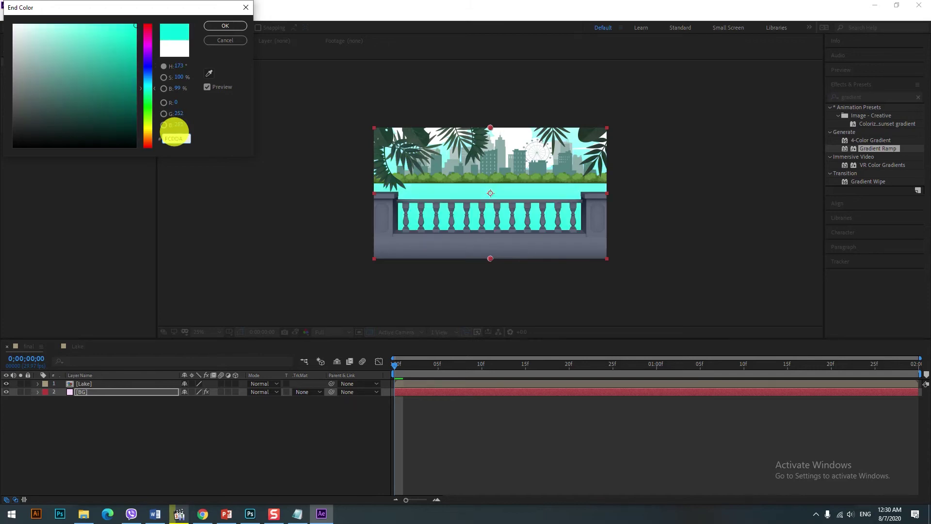
key(BackSpace)
text(DAC)
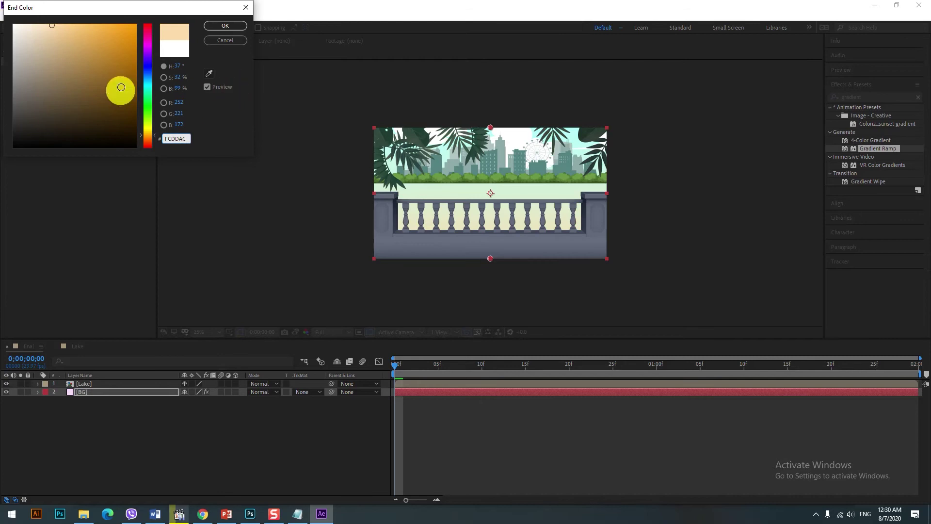
click(226, 27)
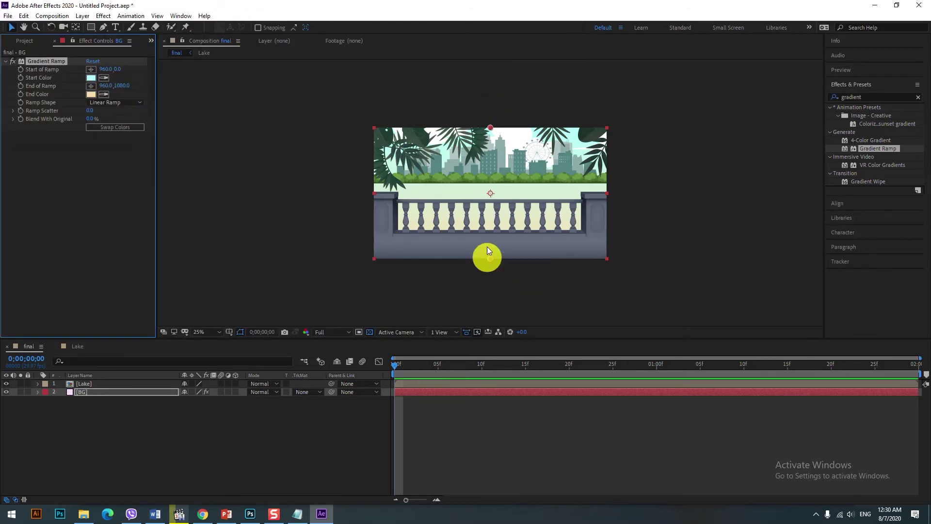
Paste the BG gradient solid into Lake as its bottom layer, hidden, and view at 50%.
click(20, 391)
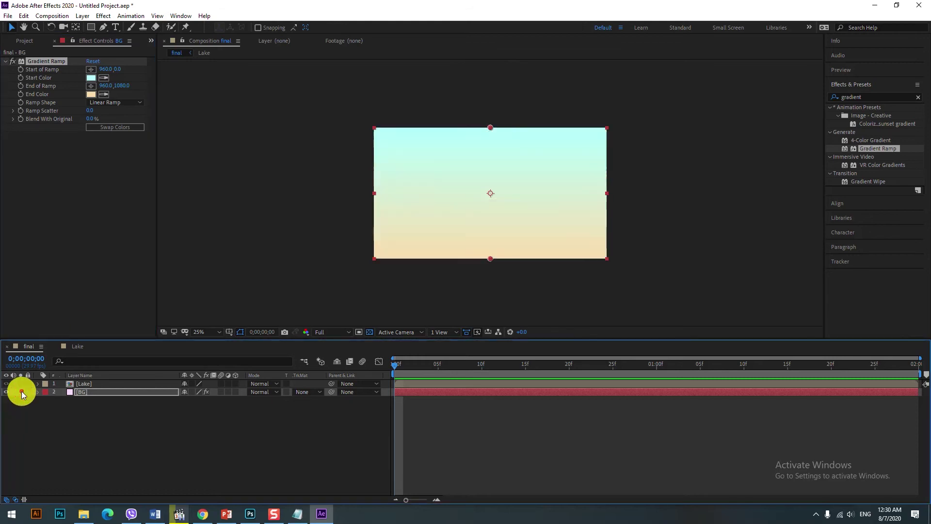
click(21, 390)
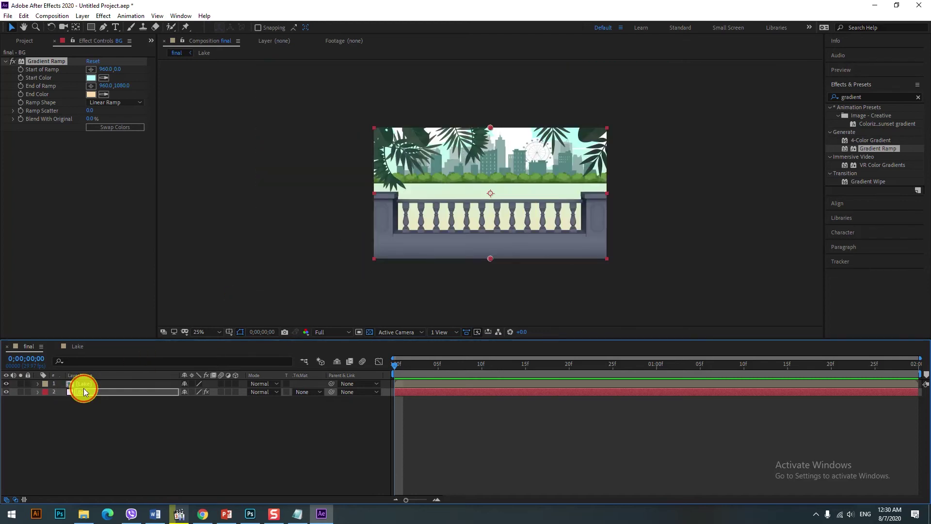
click(83, 391)
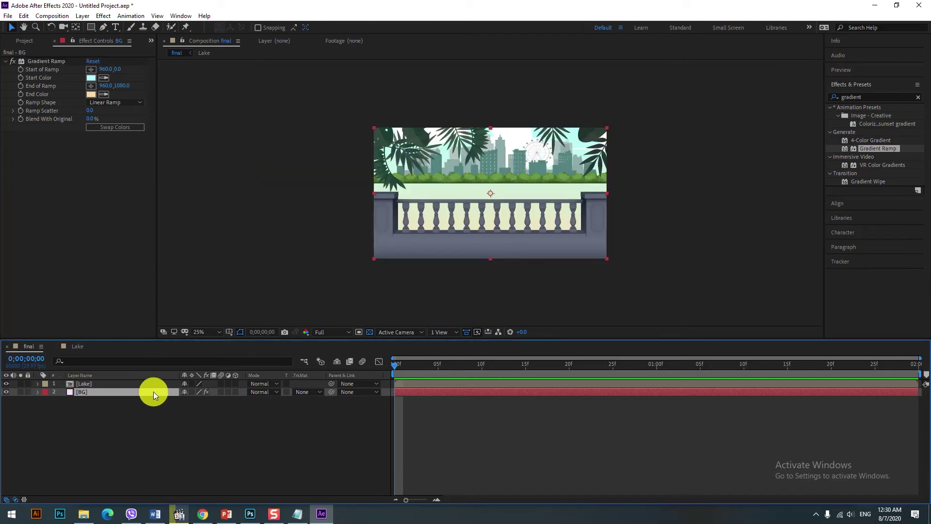
double_click(96, 382)
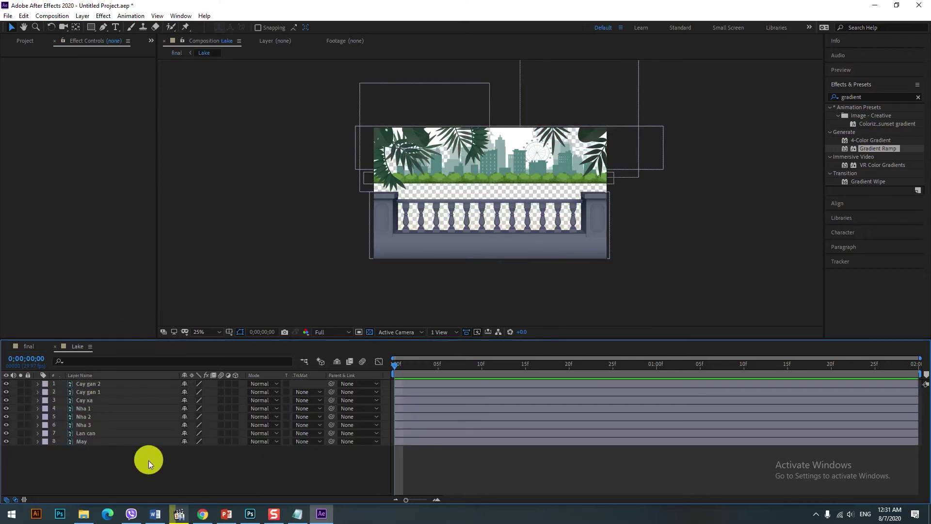
key(ctrl+v)
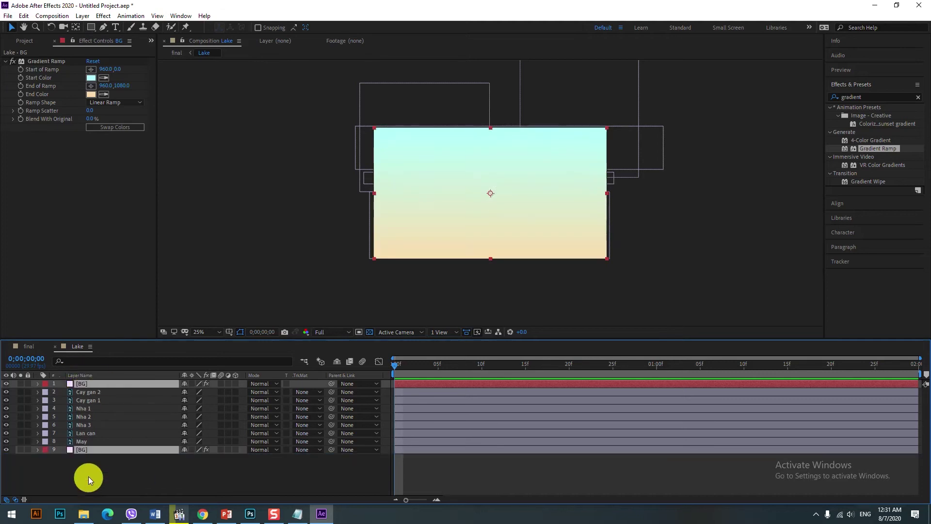
drag(80, 385, 88, 476)
click(6, 450)
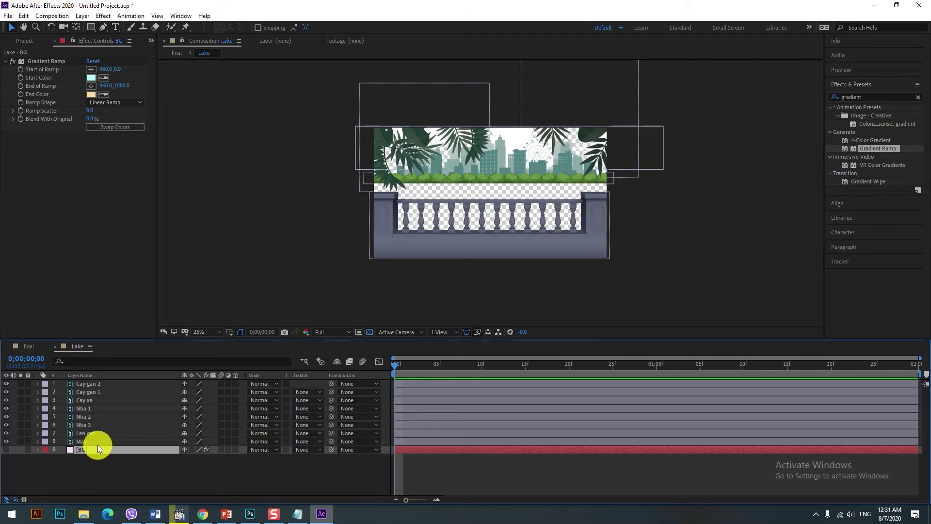
key(period)
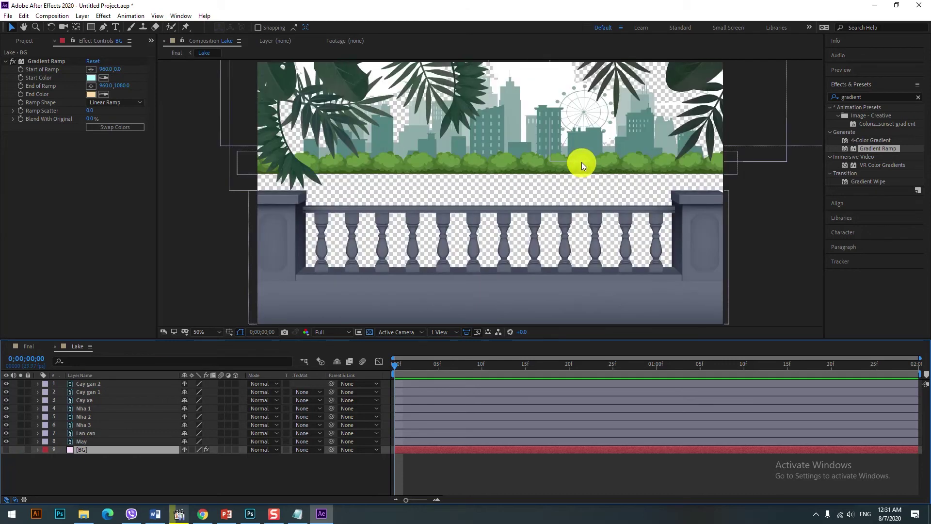
drag(422, 218, 405, 219)
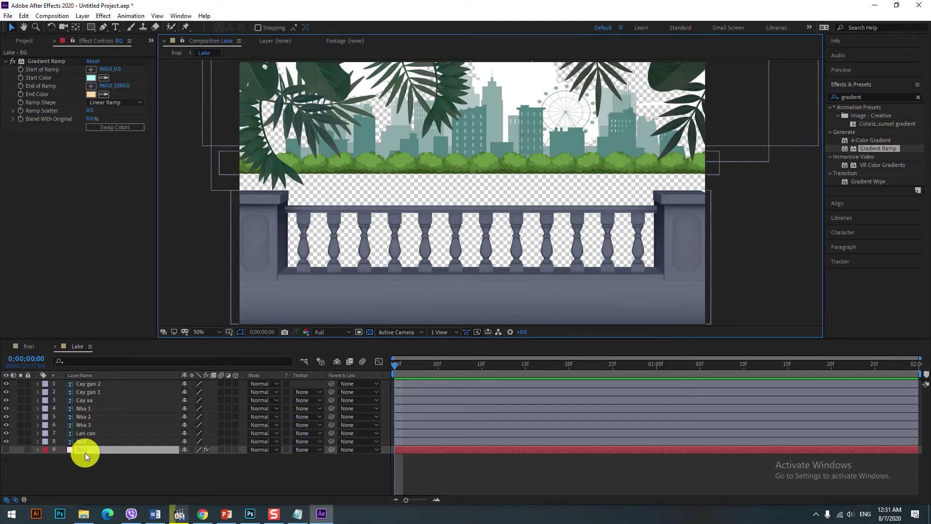
Replace the effects search term with 'light wap'.
click(868, 96)
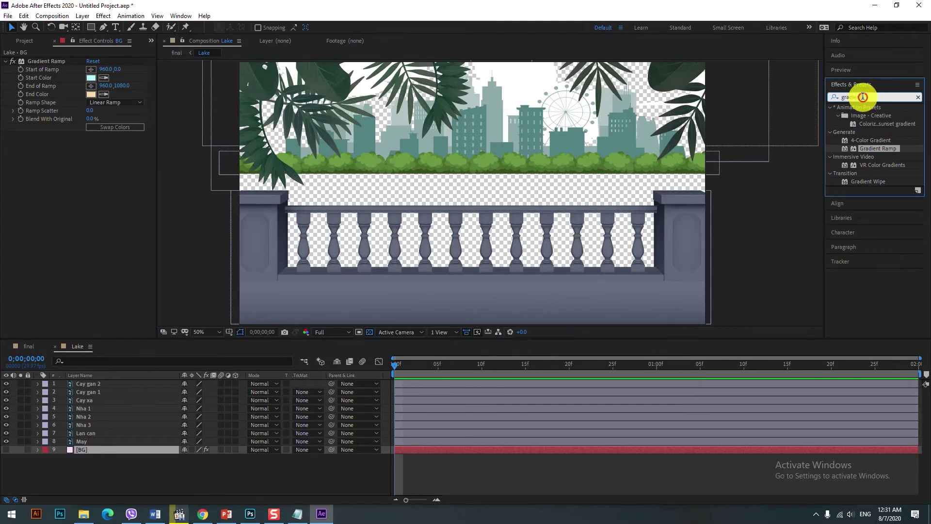
drag(874, 96, 839, 99)
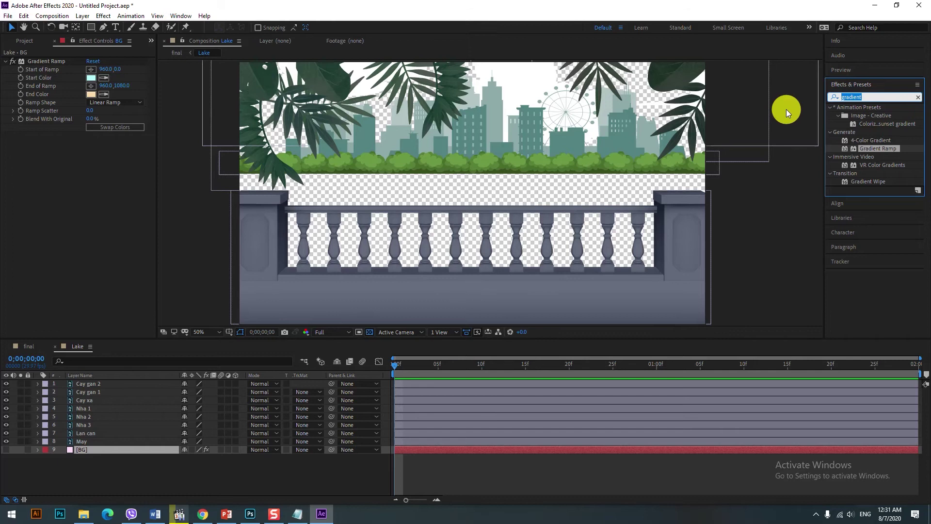
key(BackSpace)
text(light)
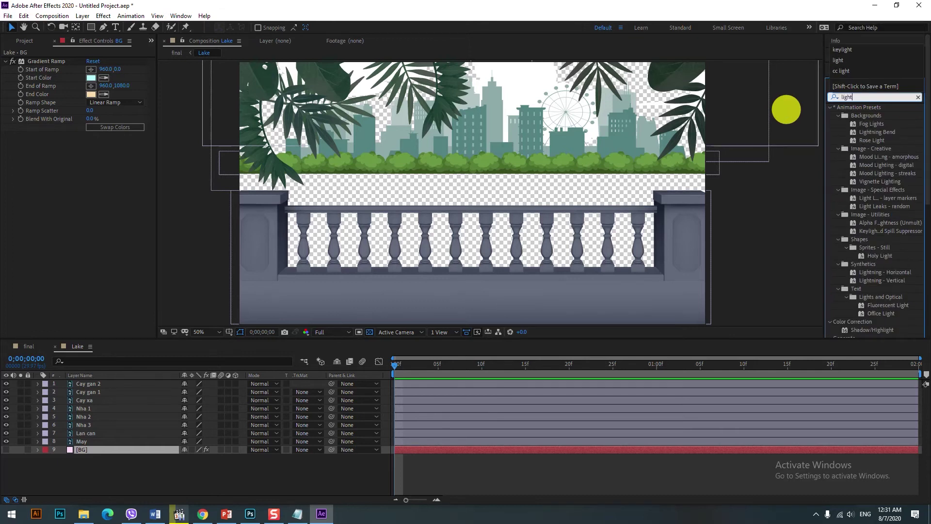
text( wap)
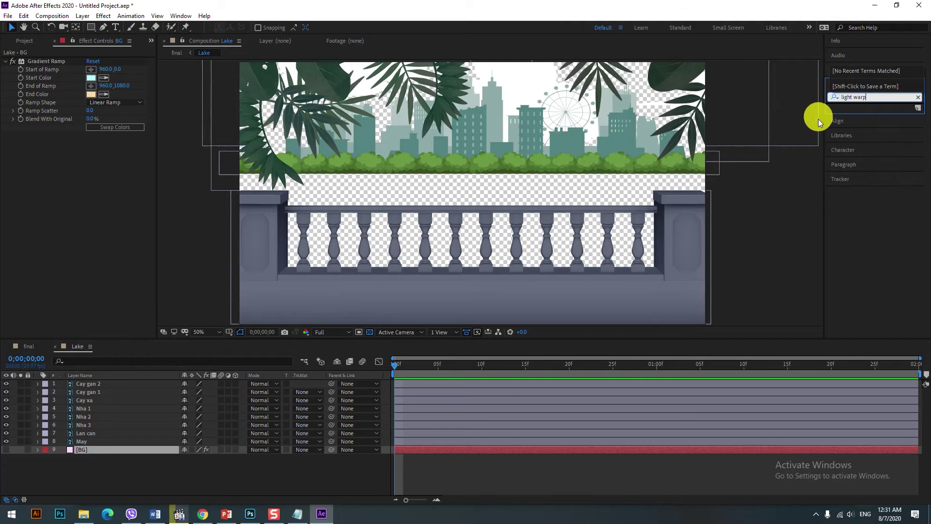
Switch the workspace to the Standard layout.
click(181, 16)
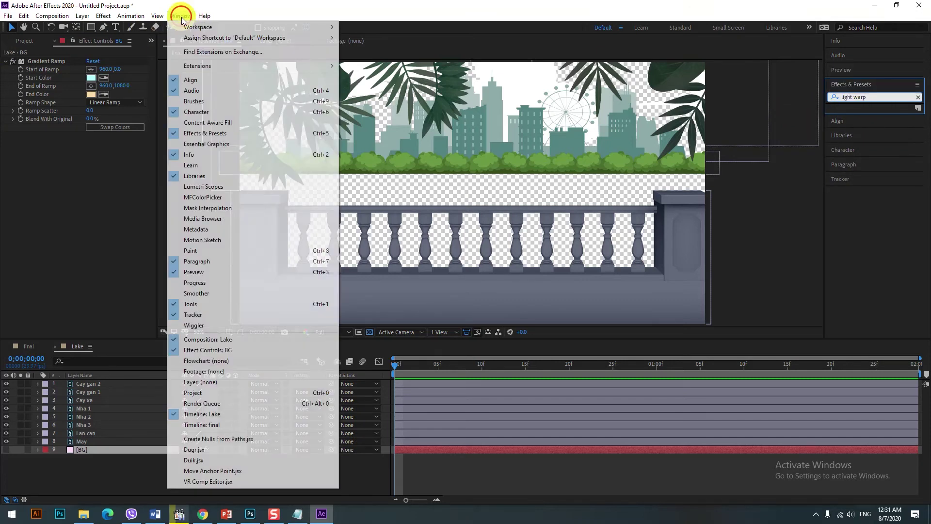
mouse_move(210, 30)
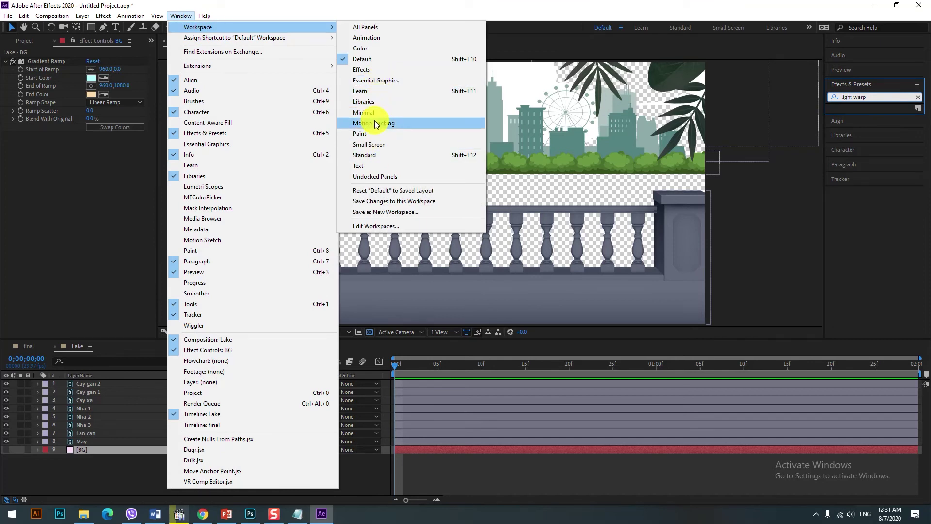
click(373, 154)
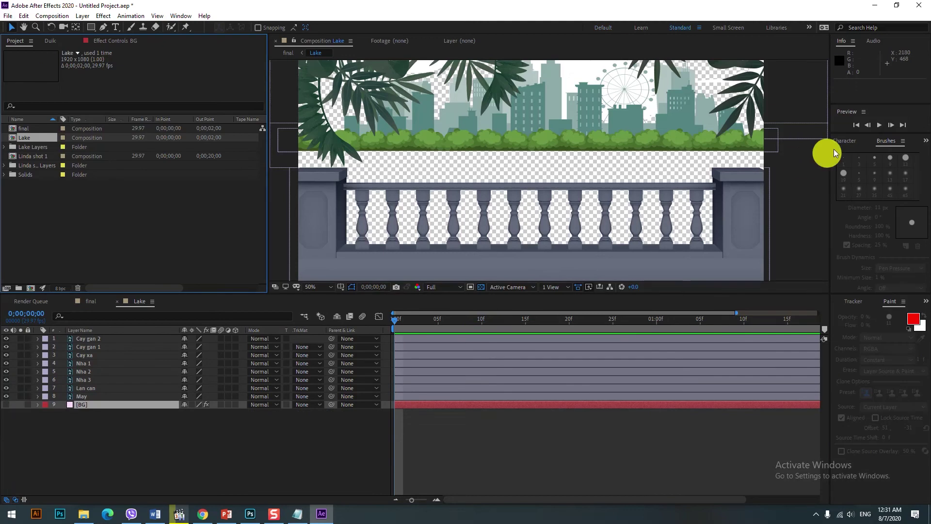
Apply Light Wrap from Effects & Presets to the Cay gan 2 leaves layer.
click(926, 140)
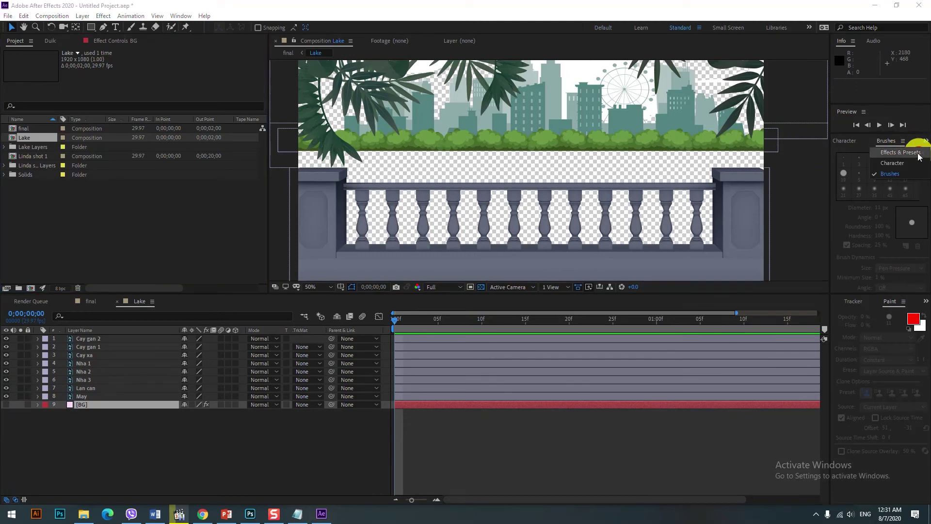
click(911, 154)
click(875, 153)
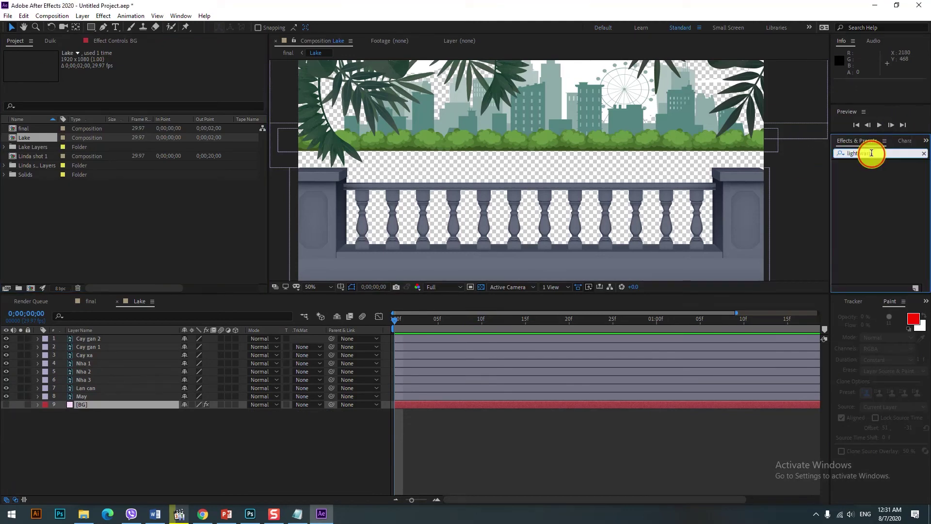
key(BackSpace)
key(BackSpace)
key(BackSpace)
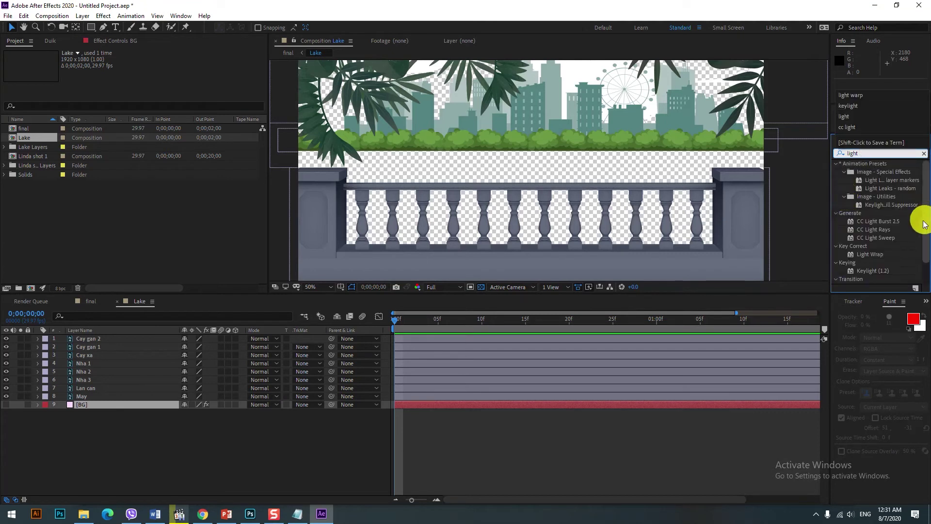
click(880, 255)
drag(878, 254, 95, 342)
click(20, 338)
click(20, 339)
click(90, 339)
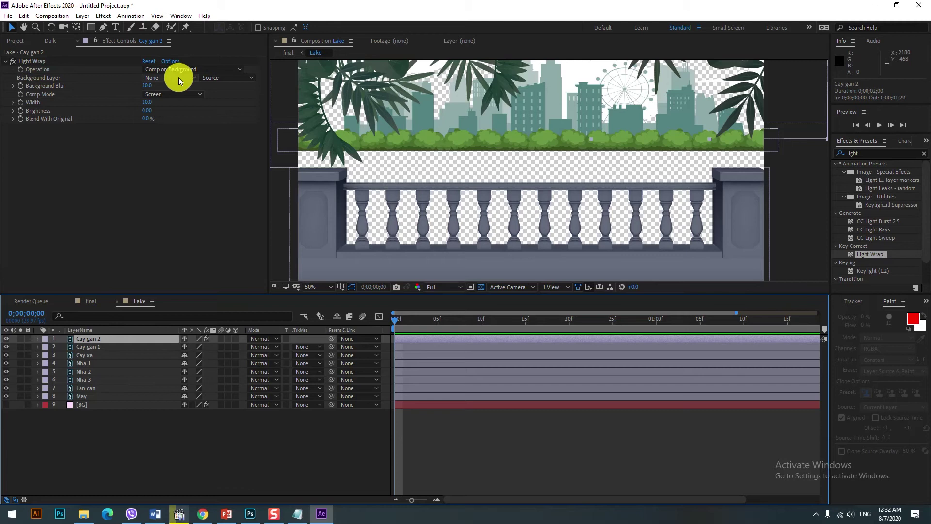
Set Light Wrap's background to 9. BG using Effects & Masks, toggling it to compare.
click(155, 78)
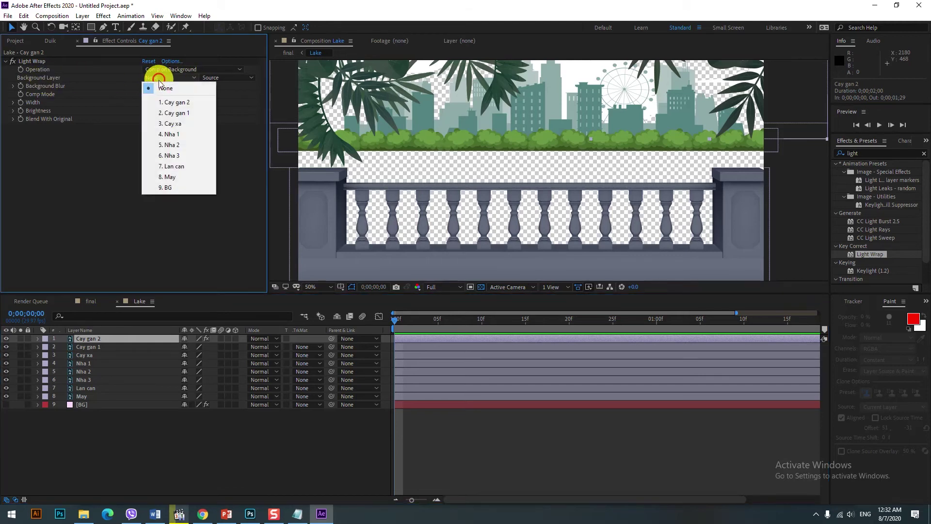
click(165, 188)
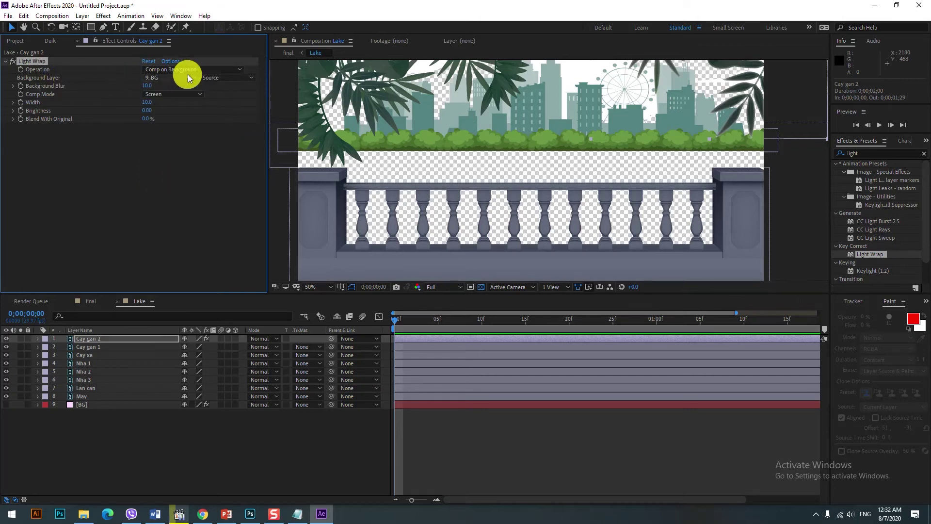
click(217, 78)
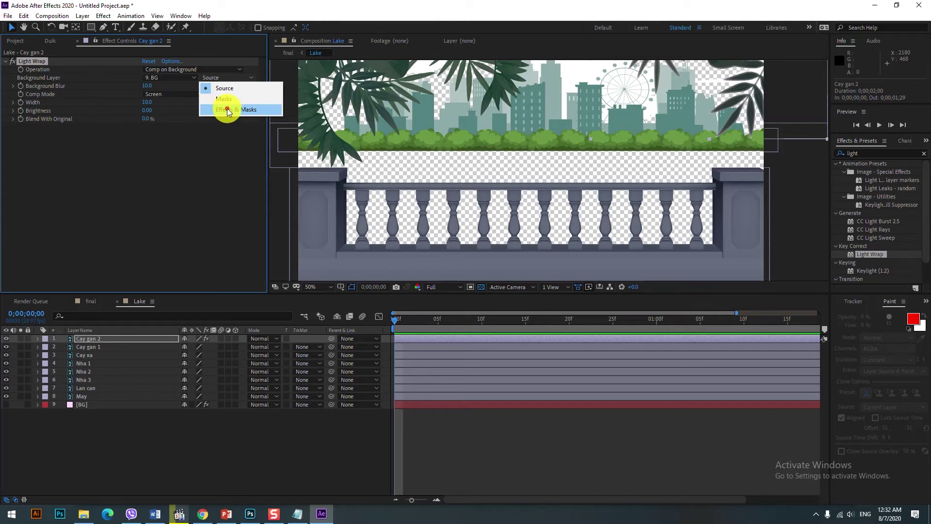
click(229, 110)
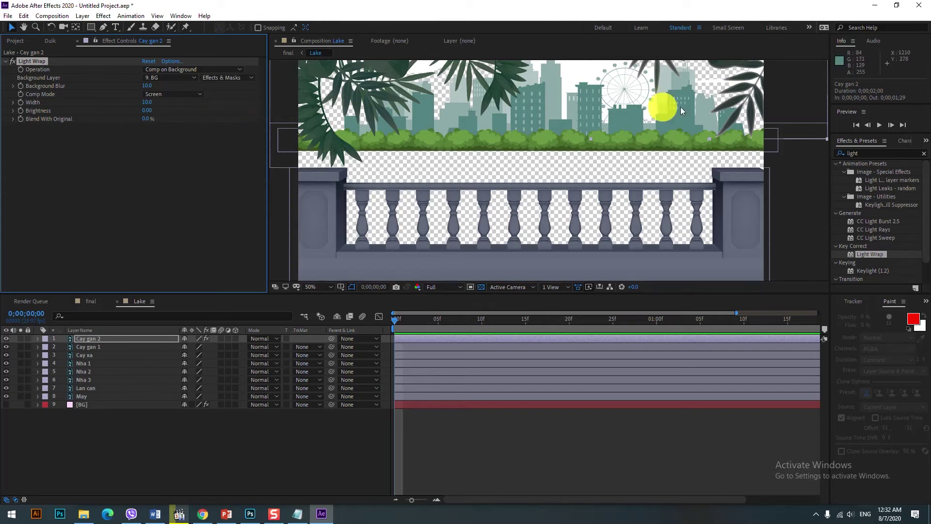
key(period)
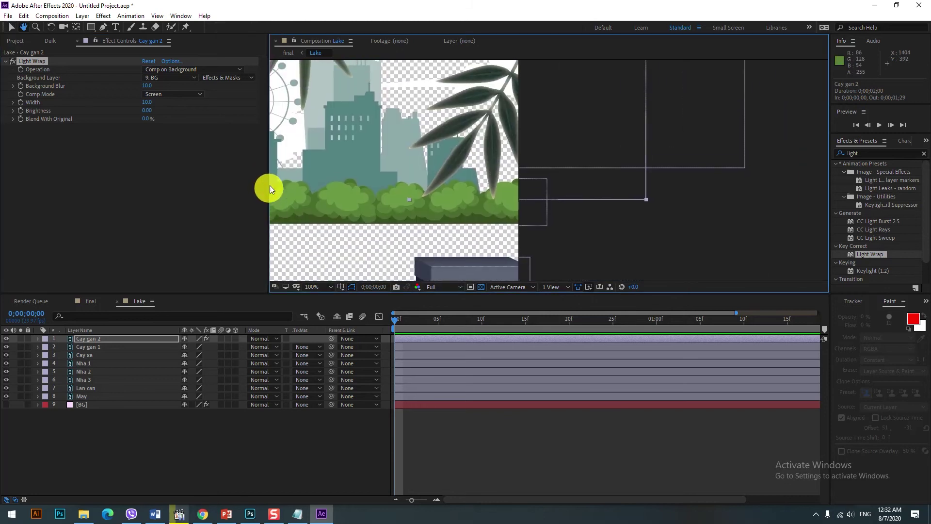
click(13, 62)
click(13, 61)
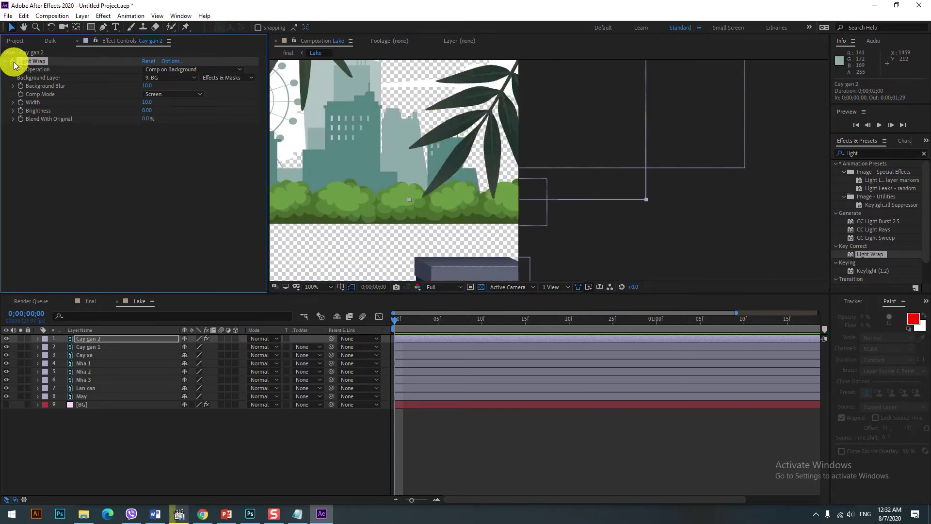
click(14, 62)
click(13, 62)
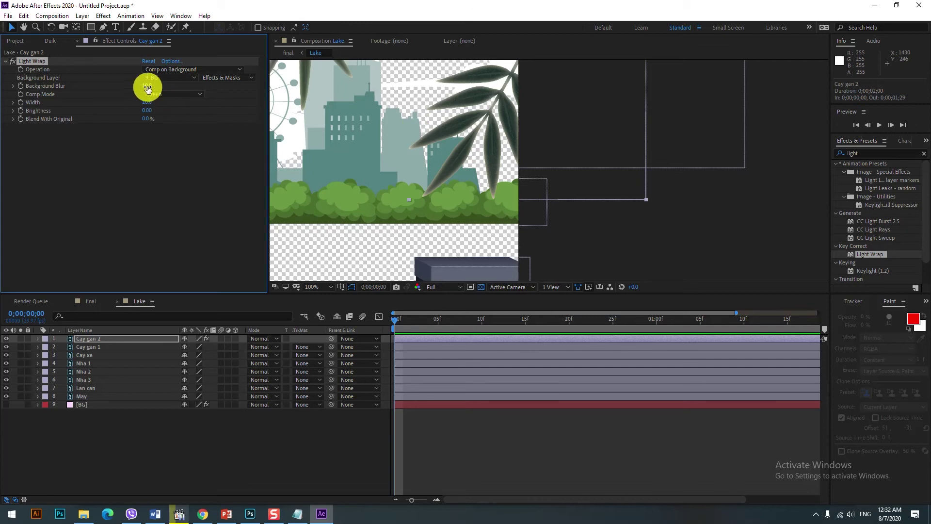
Set Light Wrap's Background Blur to 49.0.
mouse_move(146, 85)
mouse_down()
mouse_move(170, 85)
mouse_move(118, 99)
mouse_move(145, 94)
mouse_move(150, 107)
mouse_move(134, 91)
mouse_up()
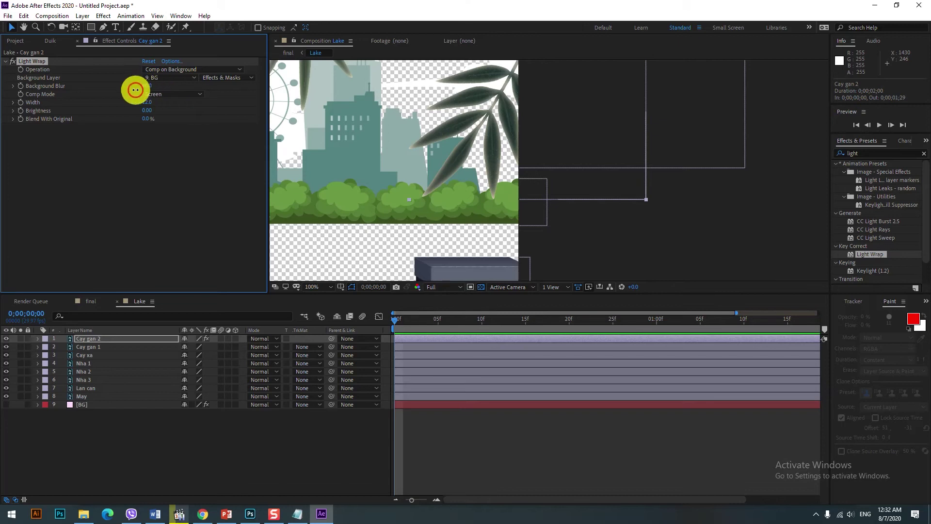
scroll(425, 114, down, 2)
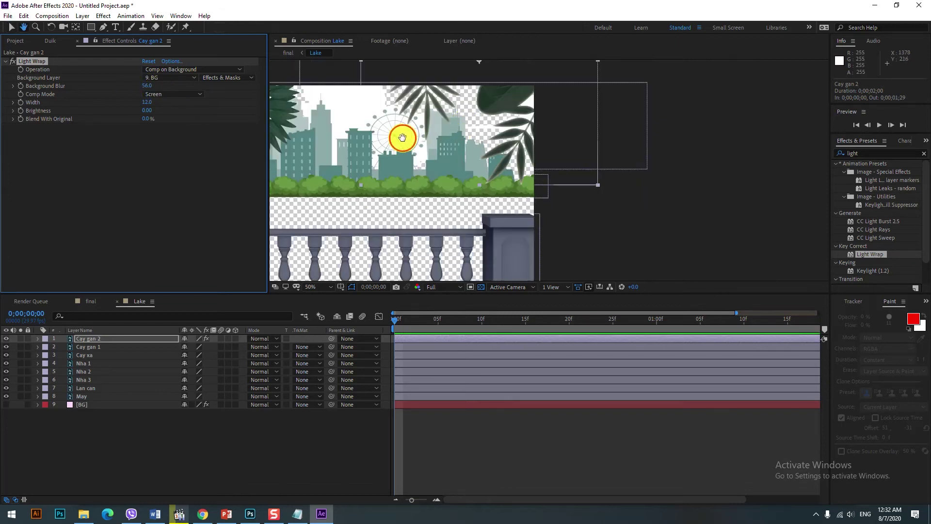
scroll(401, 139, up, 1)
click(146, 101)
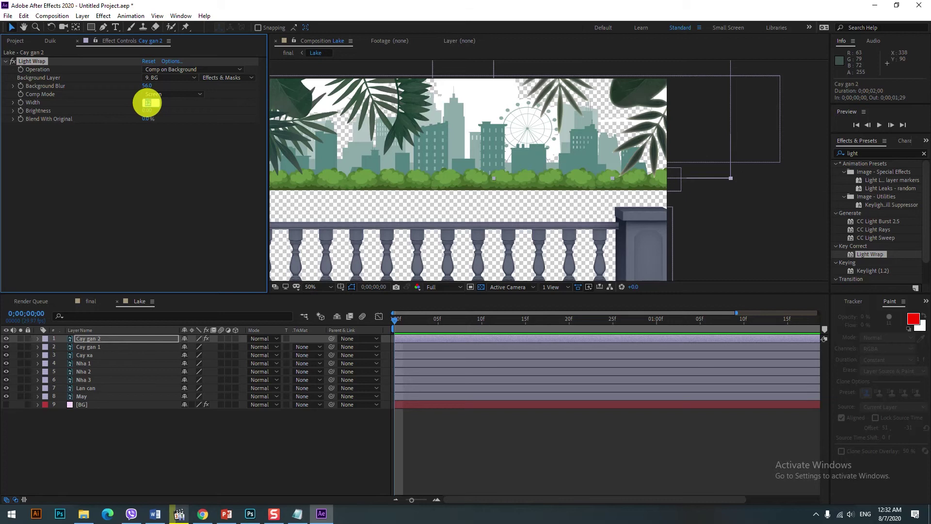
click(142, 87)
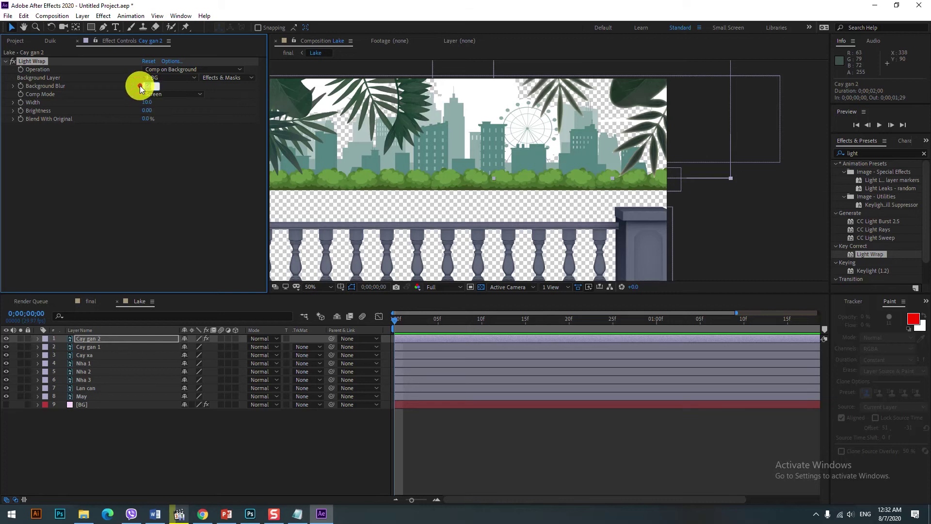
click(161, 151)
click(149, 88)
click(187, 217)
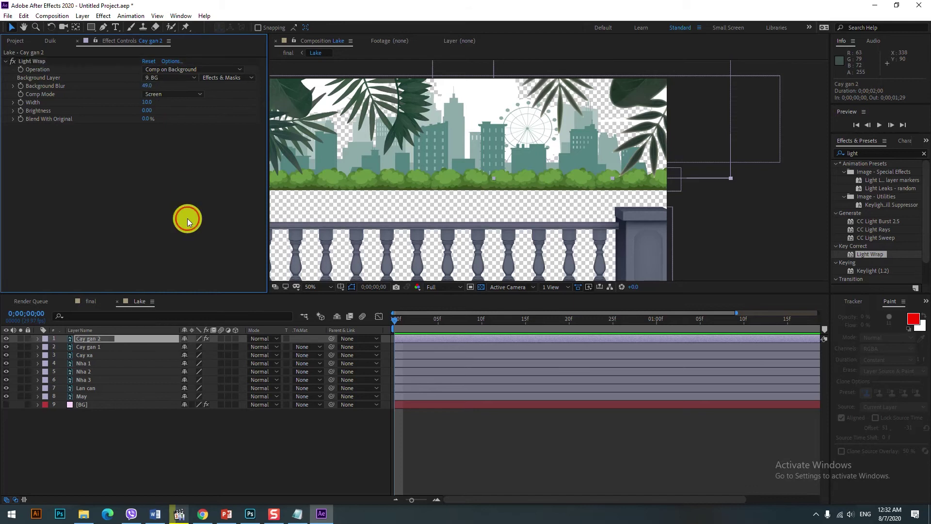
Zoom and pan the preview to inspect the light-wrapped scenery.
scroll(562, 145, down, 1)
scroll(503, 140, up, 1)
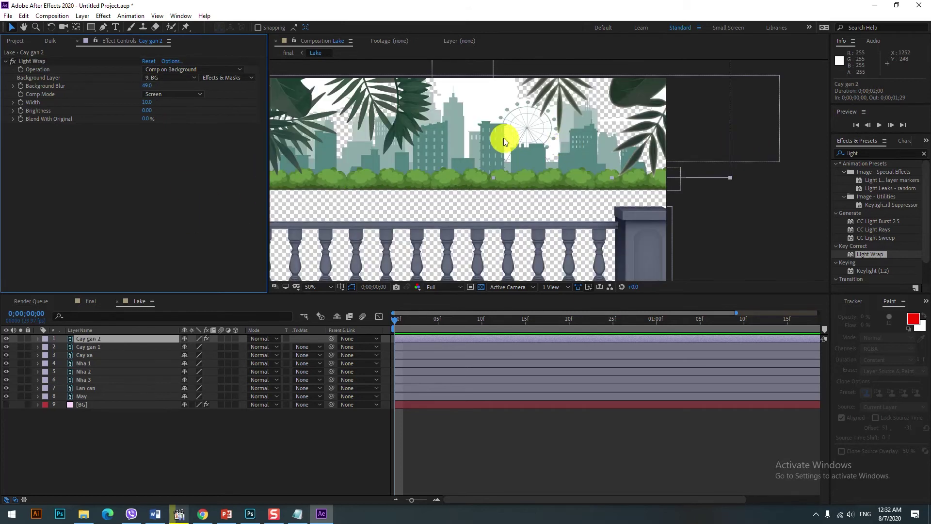
scroll(572, 146, up, 1)
drag(572, 146, 577, 143)
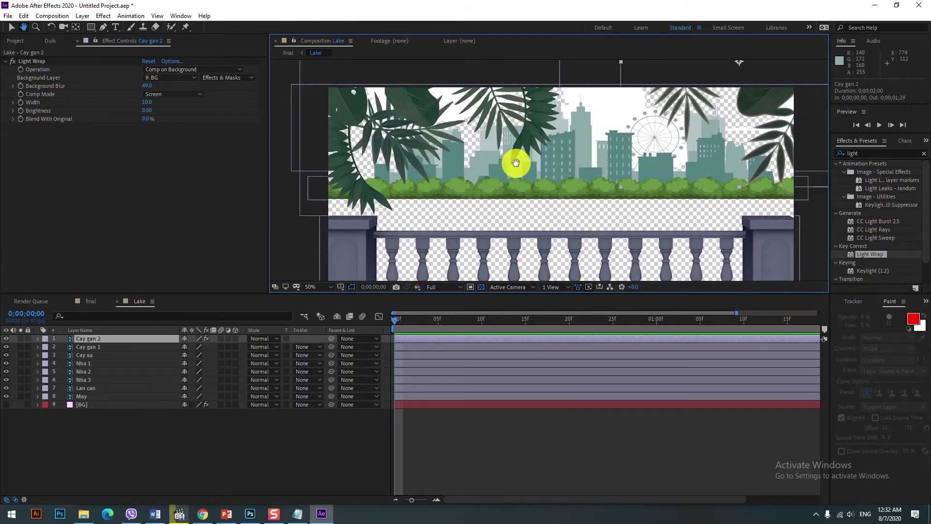
scroll(533, 166, down, 1)
drag(533, 166, 552, 150)
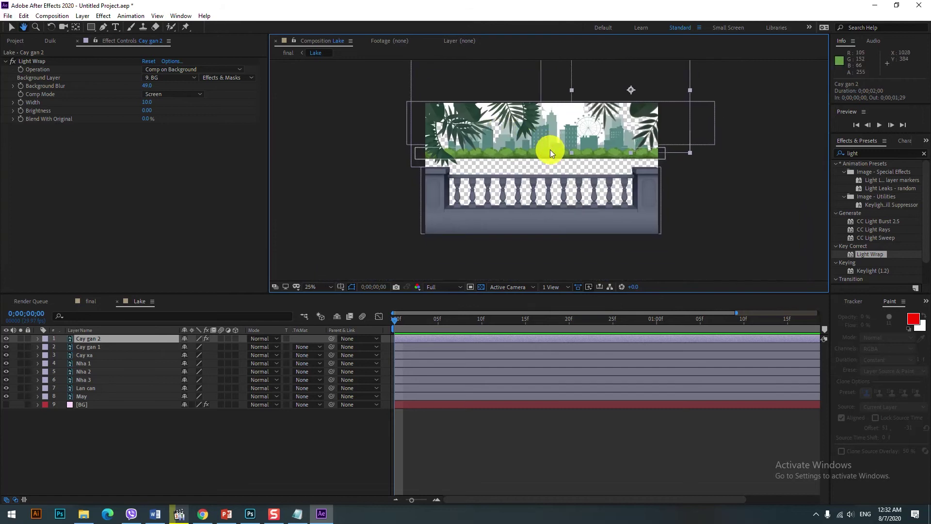
scroll(574, 147, up, 1)
scroll(575, 149, down, 1)
scroll(595, 136, up, 1)
scroll(596, 135, down, 1)
Add Hue/Saturation to Cay gan 2 above Light Wrap, with hue -118° and lightness -5.
click(875, 154)
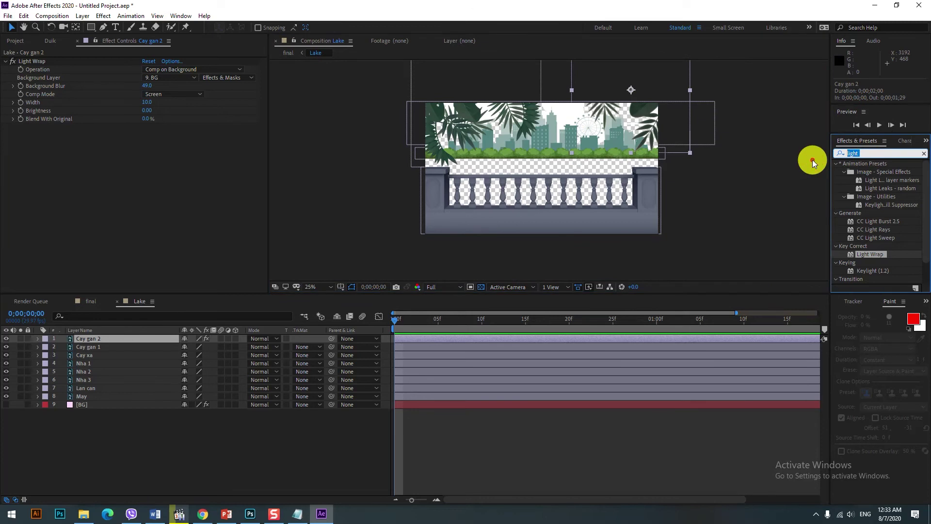
text(hue)
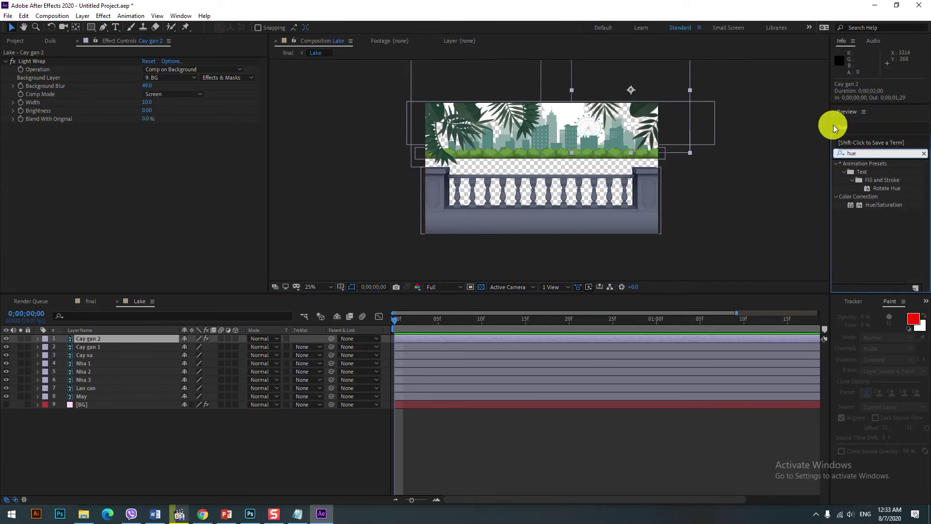
drag(868, 210, 102, 342)
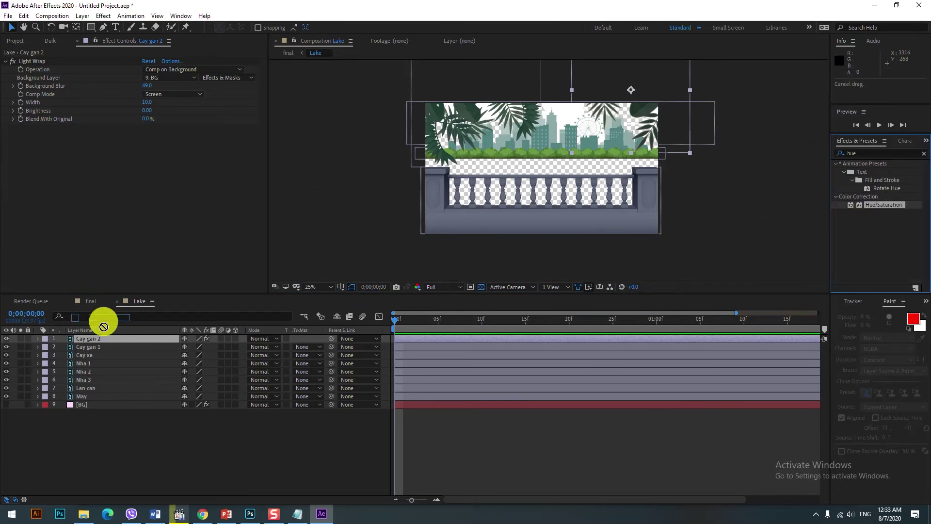
drag(37, 127, 58, 63)
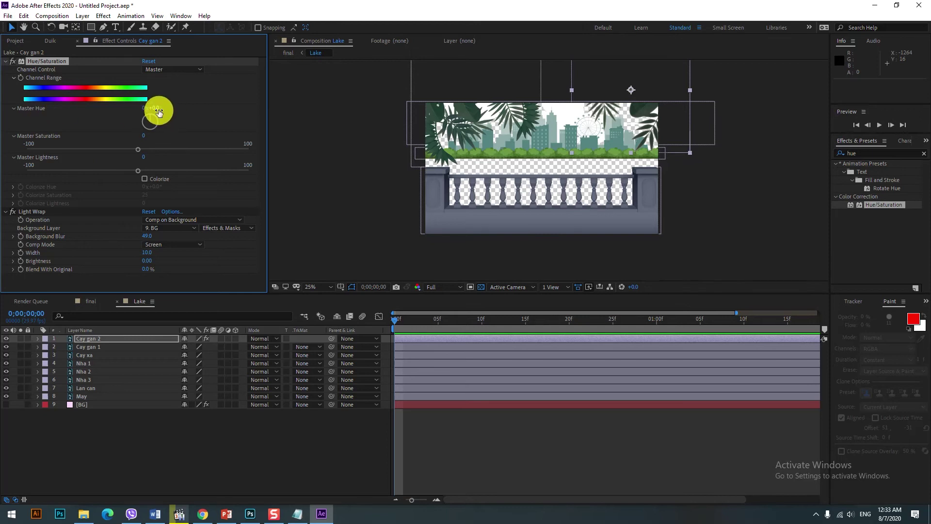
mouse_move(158, 109)
mouse_down()
mouse_move(165, 115)
mouse_move(85, 122)
mouse_move(118, 138)
mouse_move(190, 137)
mouse_up()
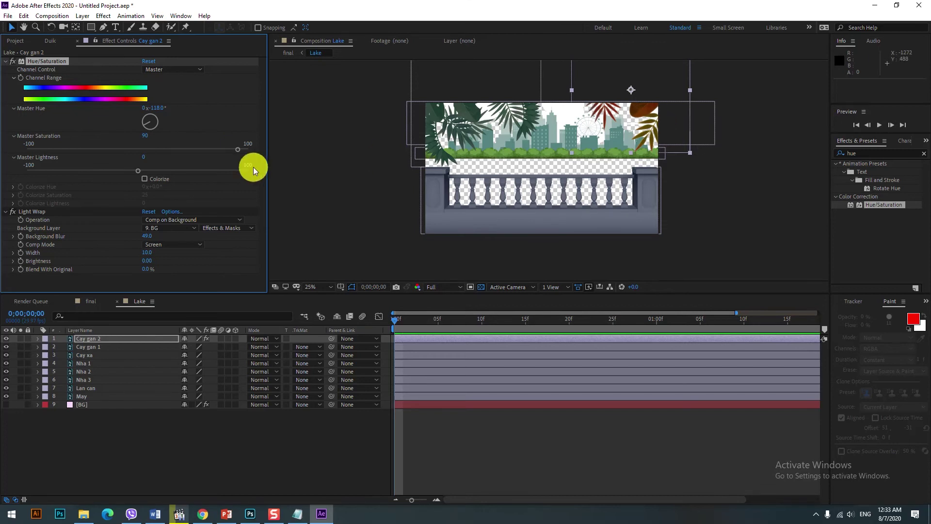
mouse_move(145, 136)
mouse_down()
mouse_move(88, 145)
mouse_move(149, 163)
mouse_move(146, 154)
mouse_up()
Remove Hue/Saturation from Cay gan 2 and copy its Light Wrap effect.
click(53, 62)
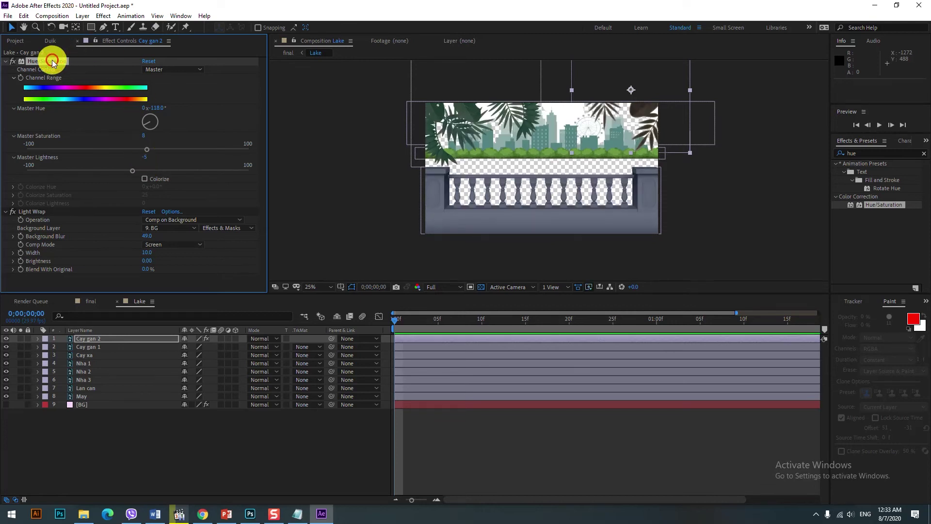
key(Delete)
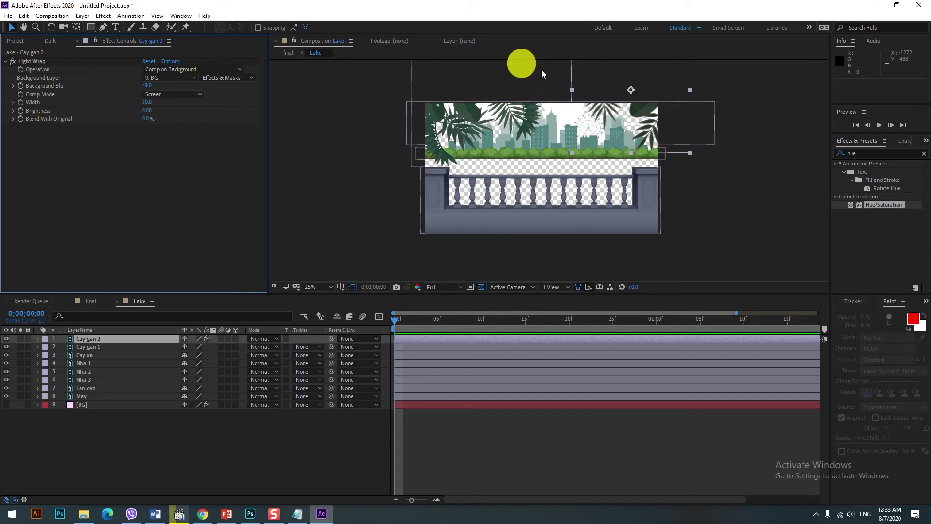
scroll(669, 136, up, 4)
scroll(613, 125, down, 2)
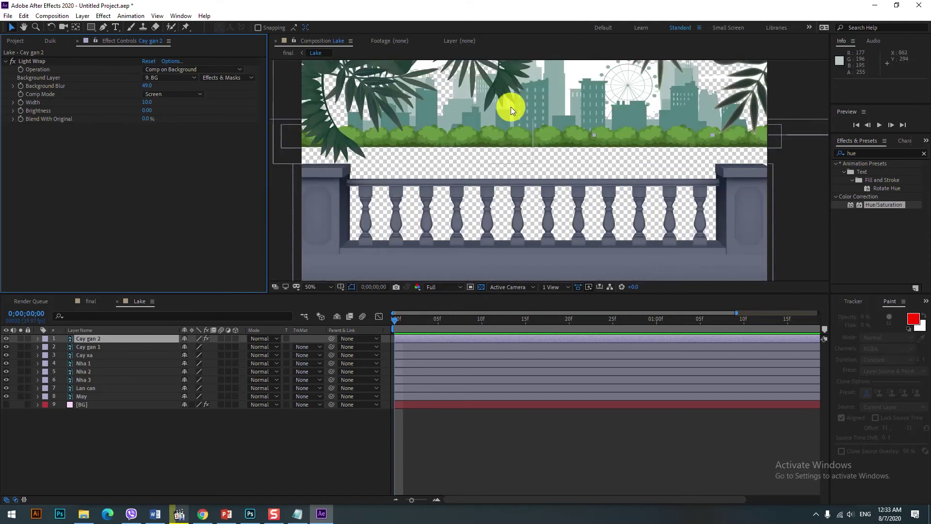
scroll(509, 103, up, 2)
scroll(499, 156, down, 2)
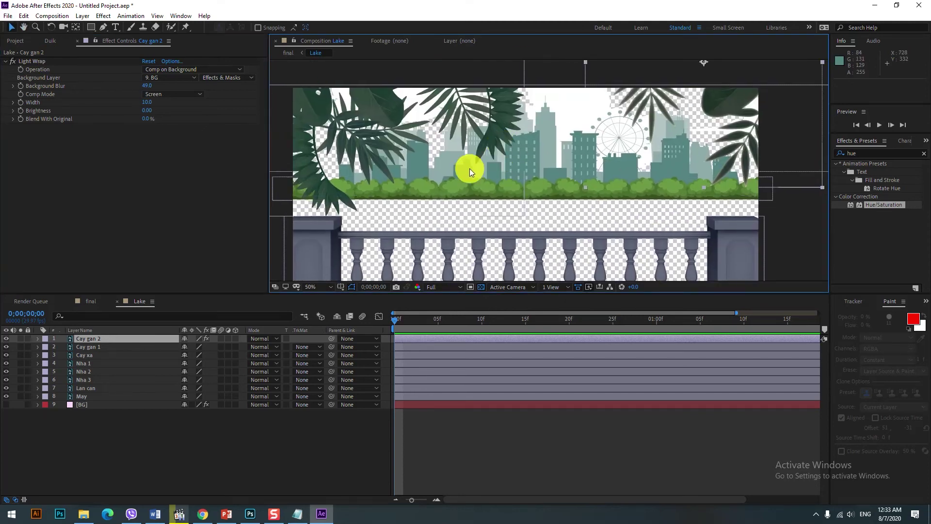
click(32, 62)
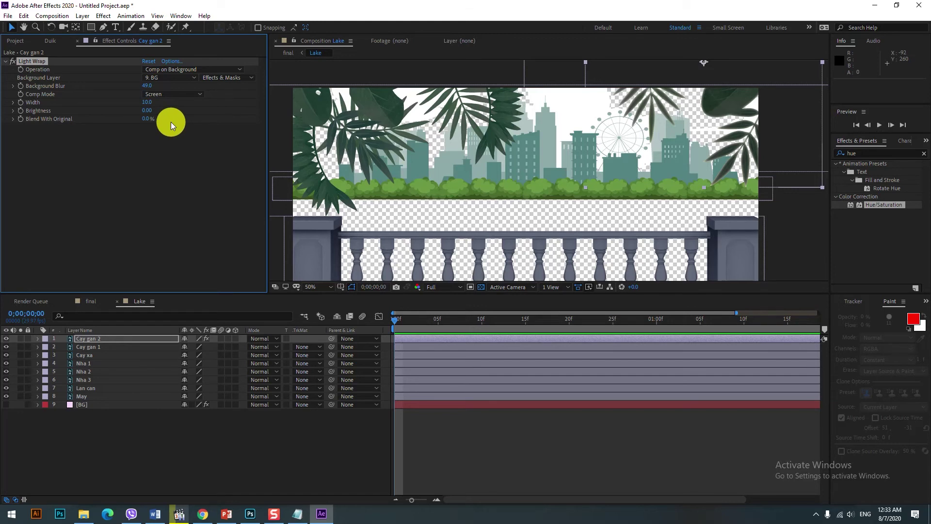
Paste the Light Wrap onto Cay gan 1, Cay xa and Nha 1.
click(89, 347)
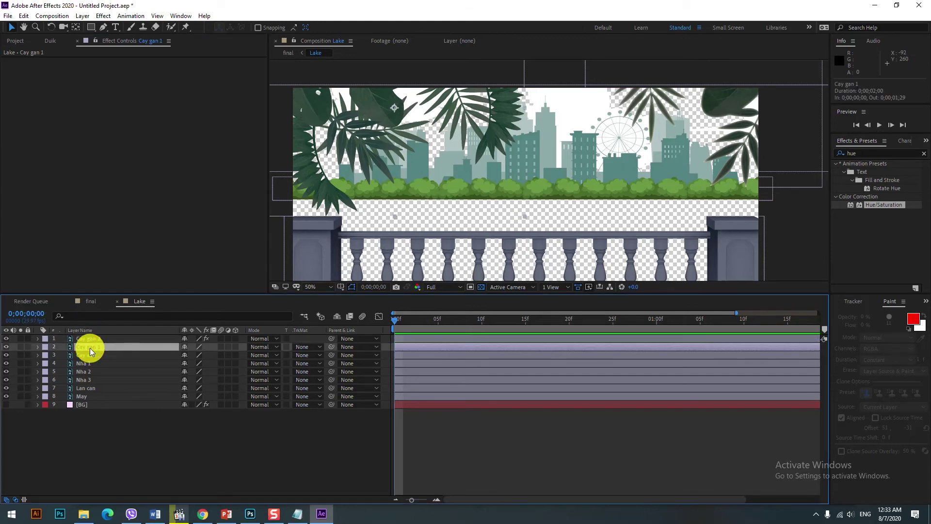
key(ctrl+v)
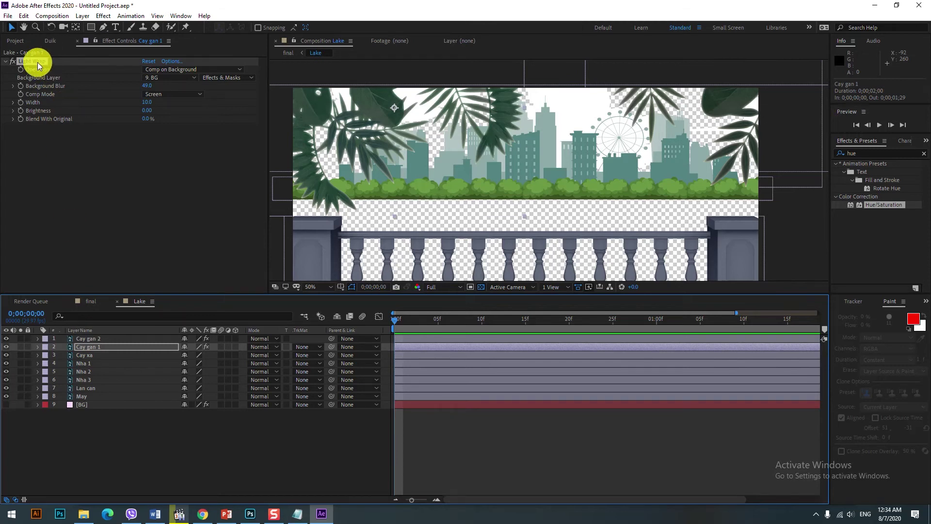
click(89, 356)
key(ctrl+v)
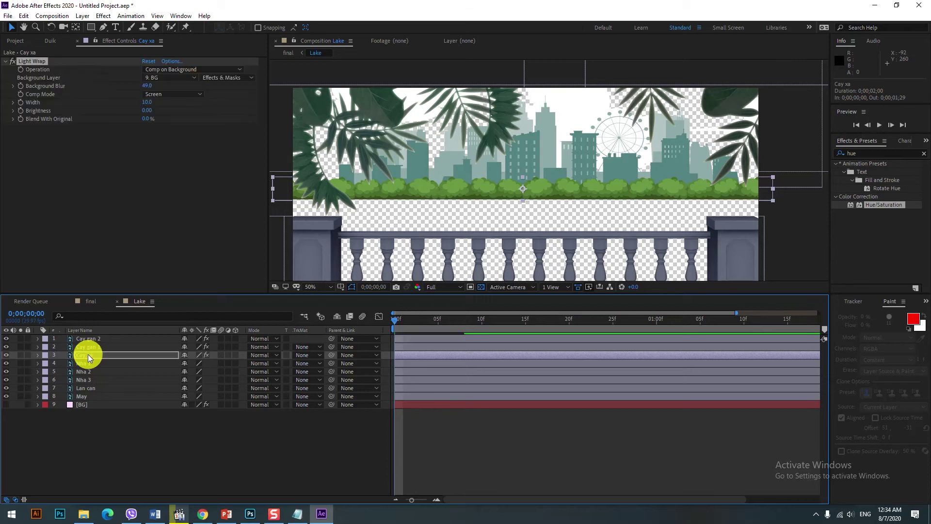
click(35, 62)
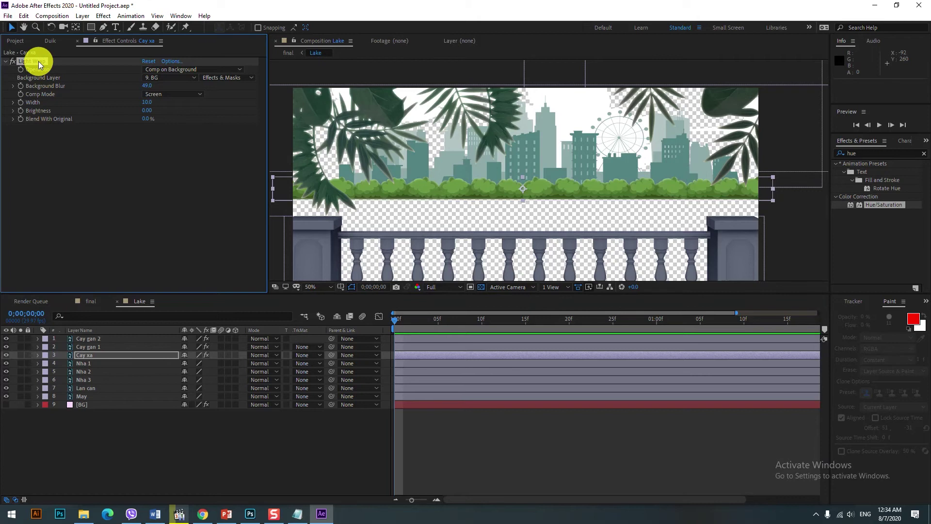
click(86, 364)
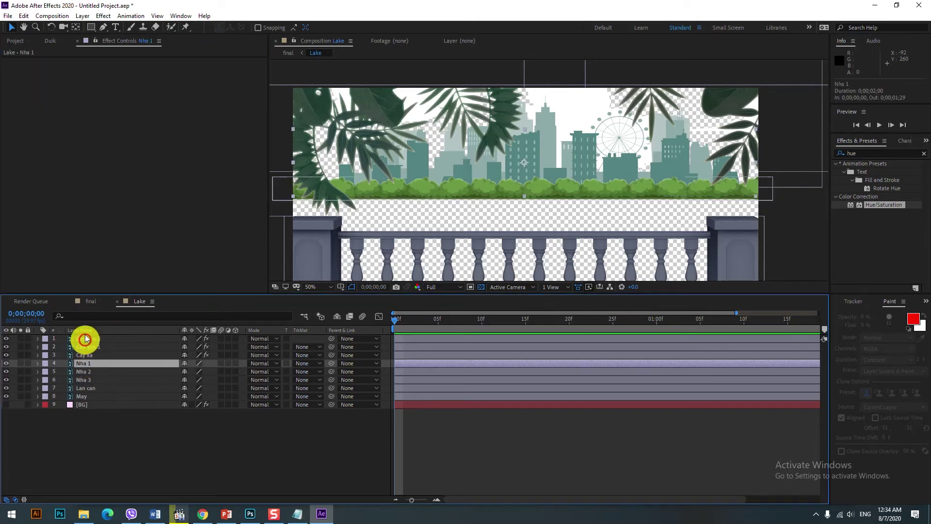
click(110, 184)
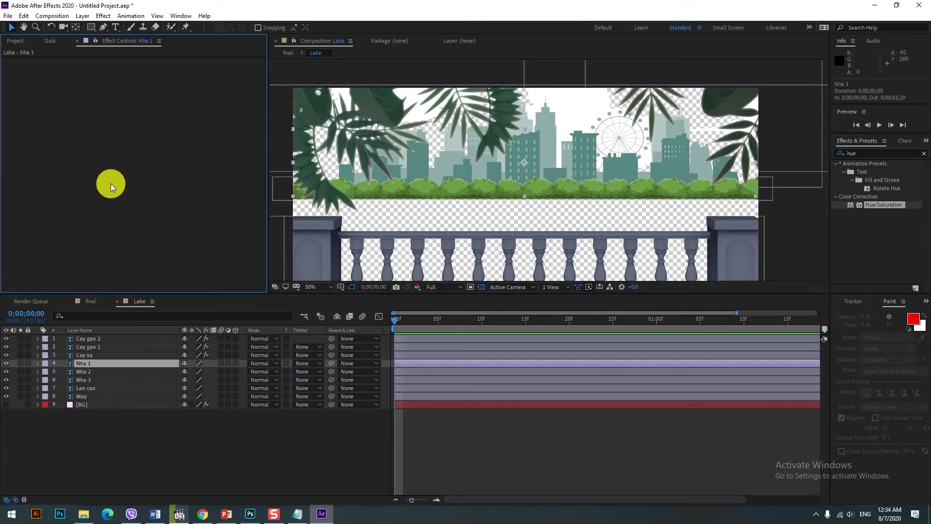
key(ctrl+v)
Paste the Light Wrap onto Nha 2, Nha 3, Lan can and May.
click(107, 372)
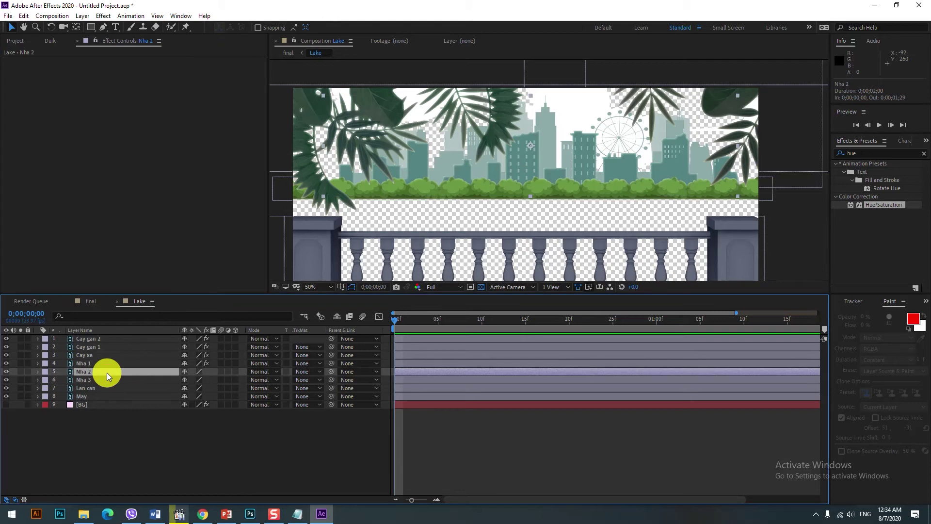
key(ctrl+v)
click(107, 381)
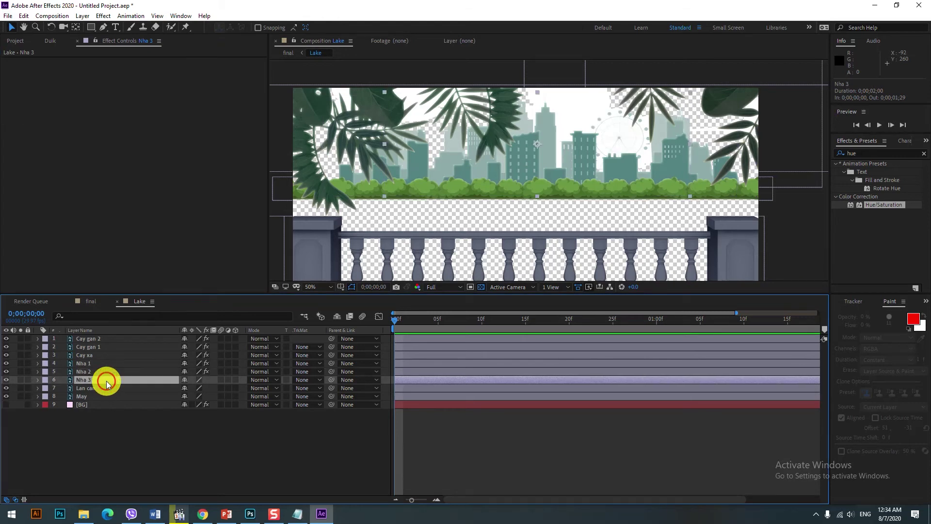
key(ctrl+v)
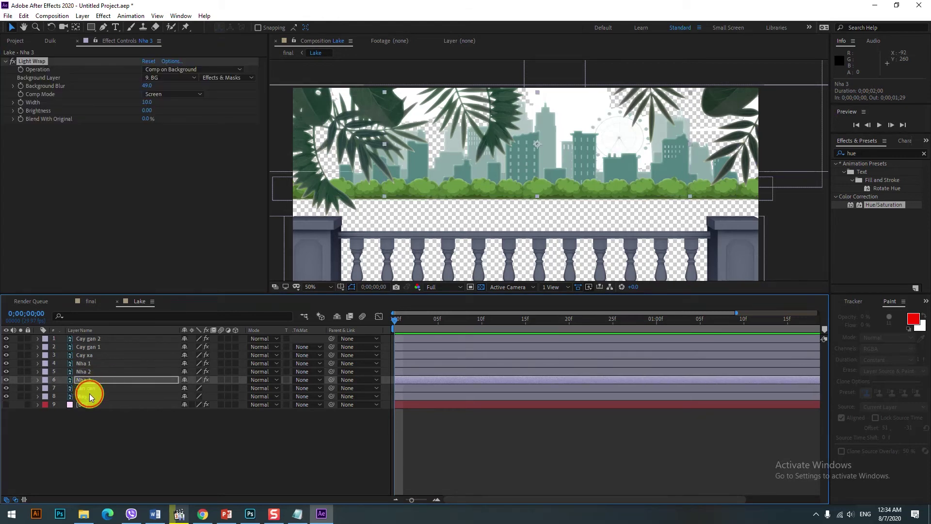
click(90, 396)
ctrl+click(89, 388)
key(ctrl+v)
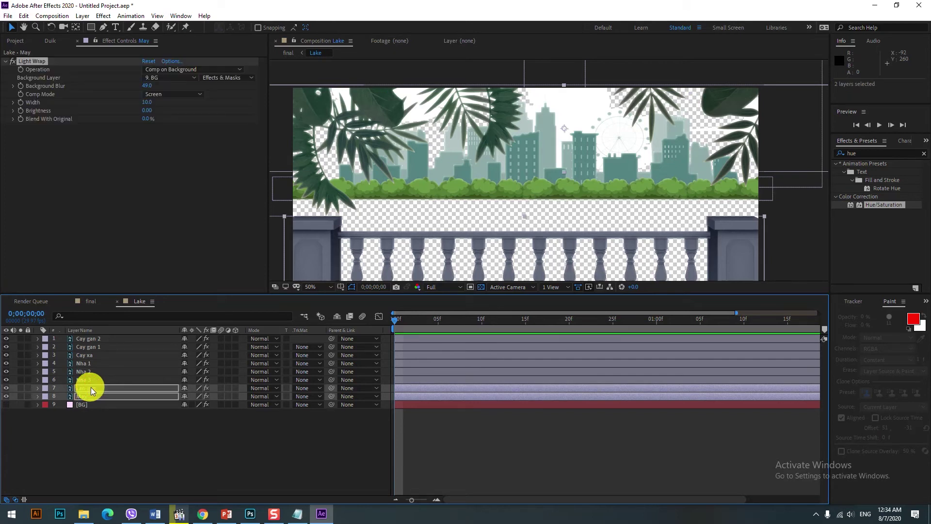
Deselect the layers and play a preview of the lit scenery.
click(96, 434)
scroll(432, 228, down, 2)
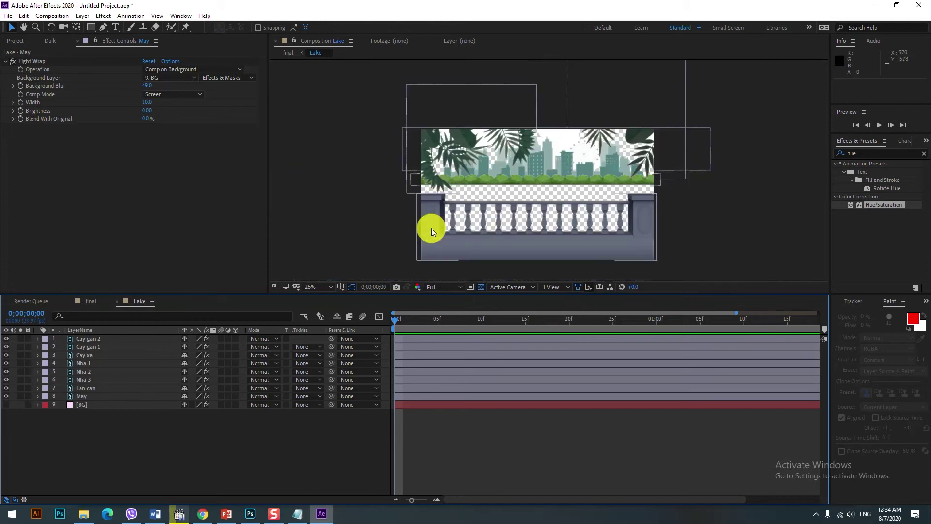
scroll(491, 237, up, 2)
drag(491, 237, 484, 206)
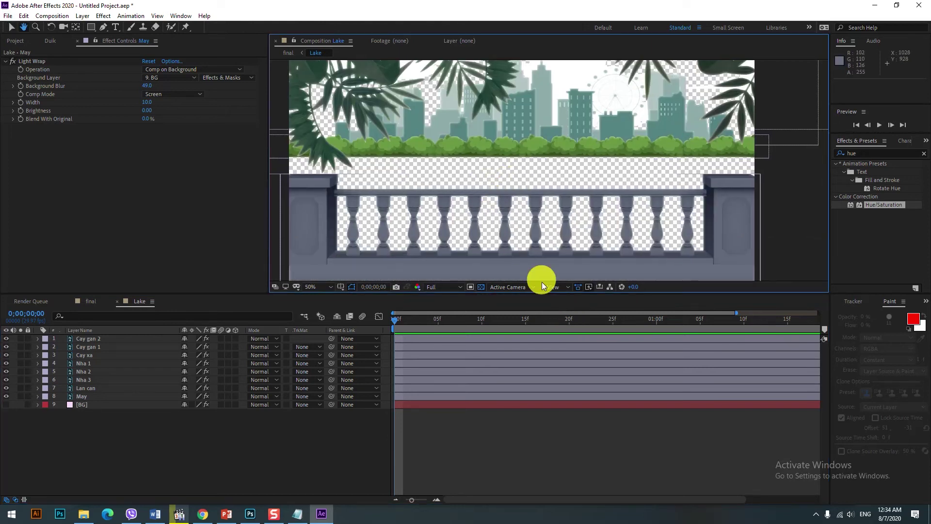
key(space)
key(space)
scroll(493, 124, down, 2)
Add the Linda shot 1 composition to the Lake timeline and lower the character onto the railing.
click(16, 40)
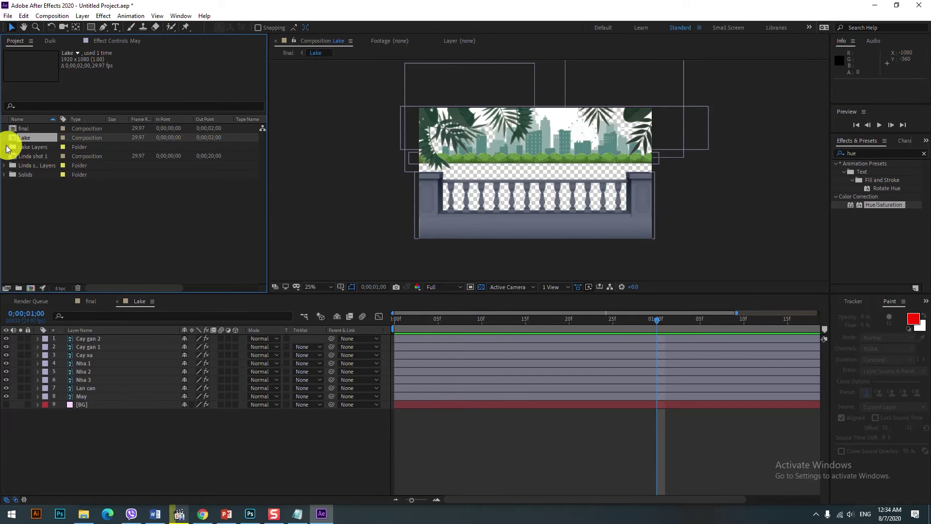
shift+click(34, 130)
mouse_move(33, 159)
mouse_down()
mouse_move(62, 160)
mouse_move(130, 337)
mouse_up()
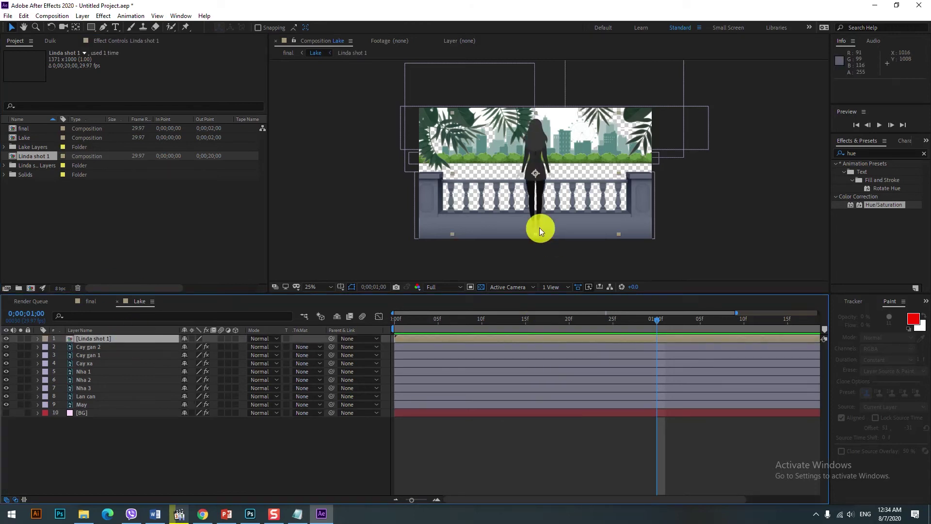
mouse_move(541, 187)
mouse_down()
mouse_move(548, 232)
mouse_move(536, 250)
mouse_up()
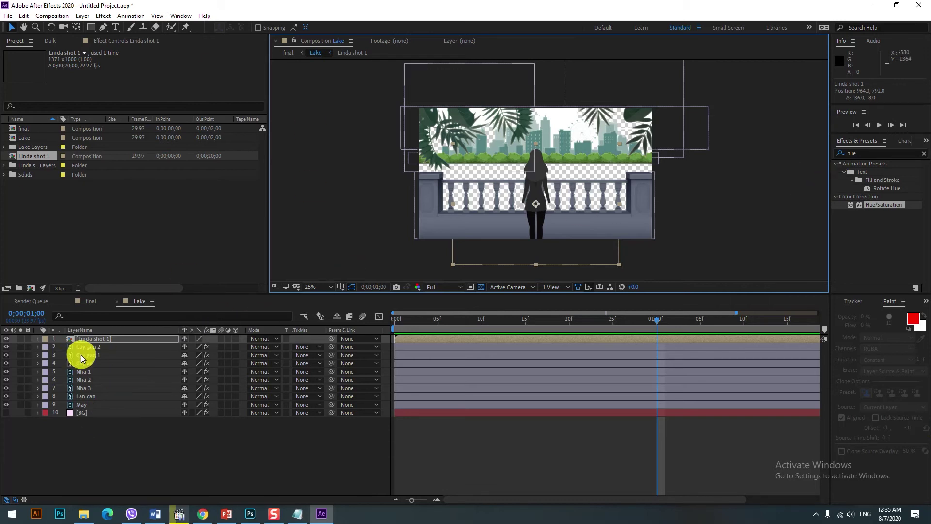
click(94, 349)
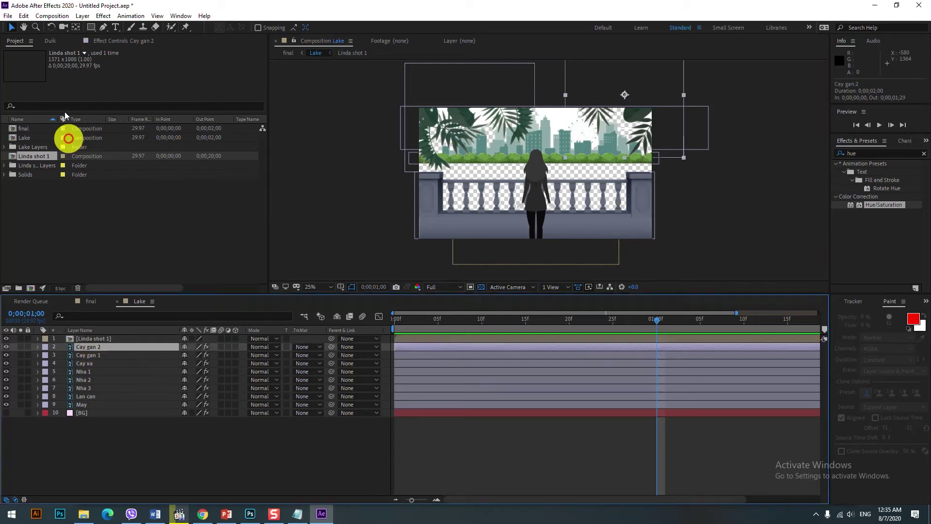
click(107, 42)
click(33, 61)
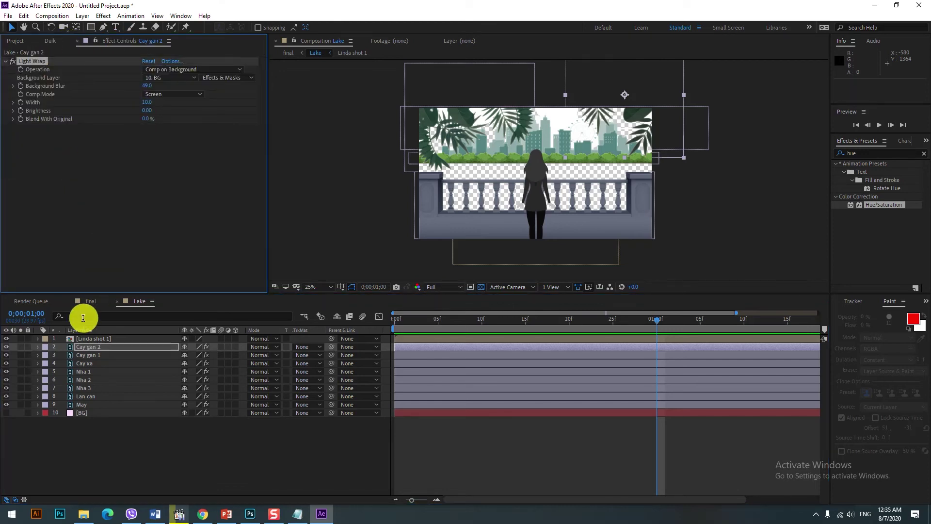
click(88, 339)
key(ctrl+z)
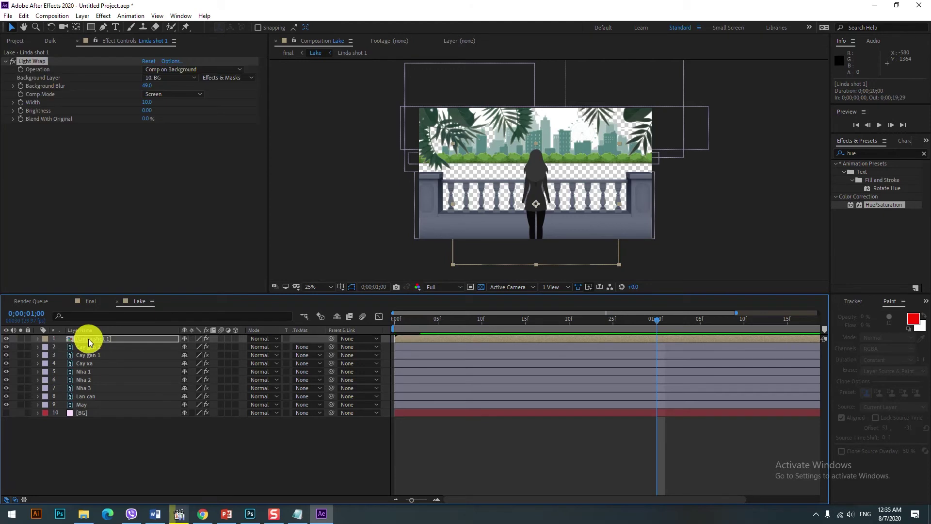
key(period)
key(period)
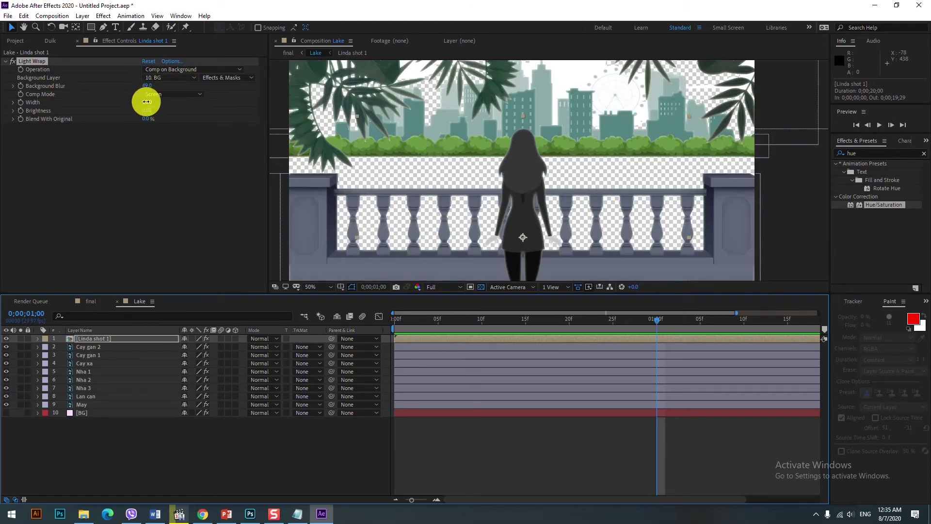
key(comma)
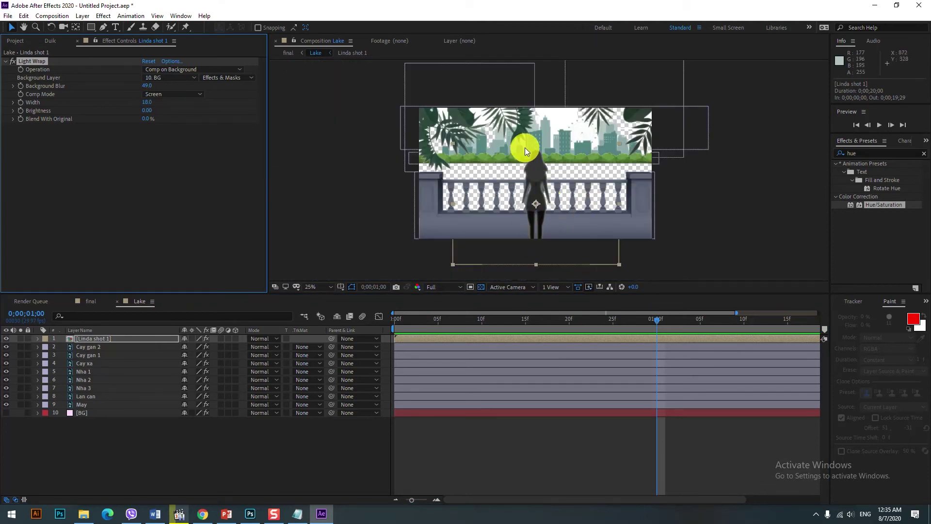
scroll(556, 176, up, 2)
drag(555, 214, 512, 194)
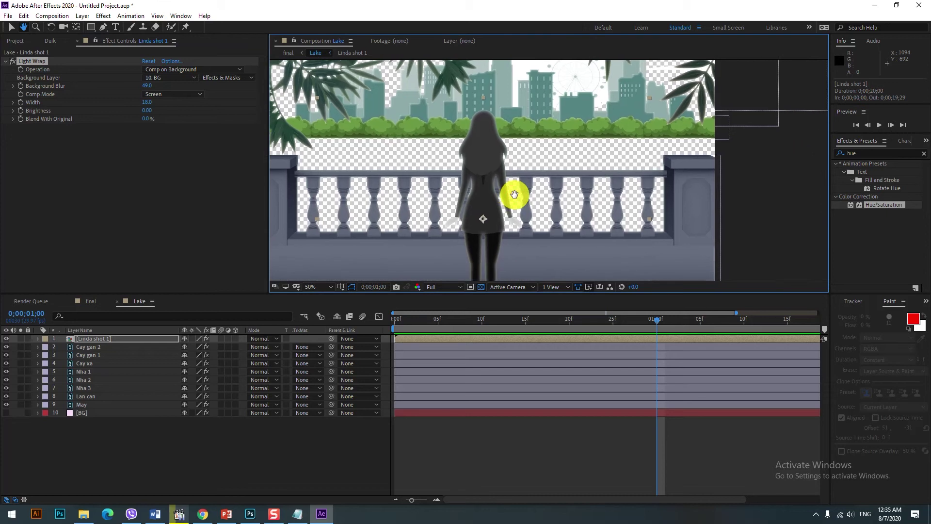
drag(464, 219, 465, 166)
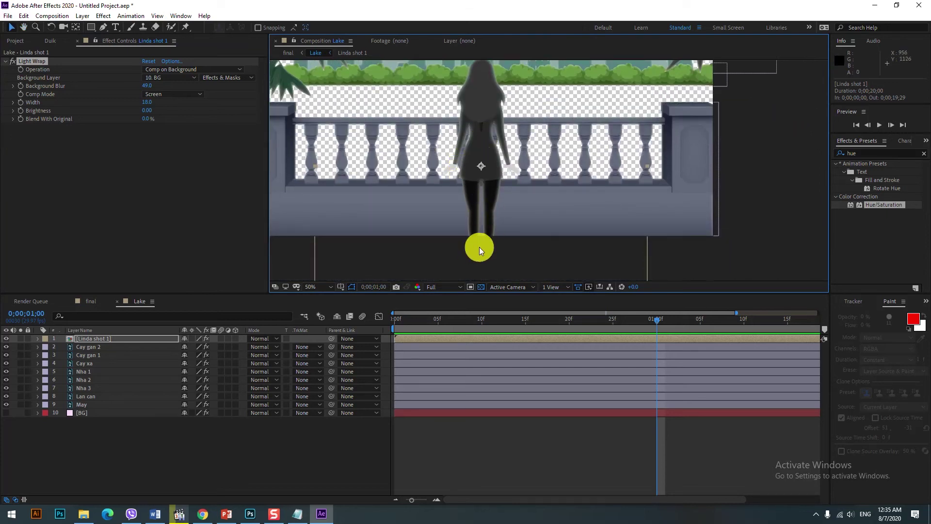
scroll(425, 173, down, 2)
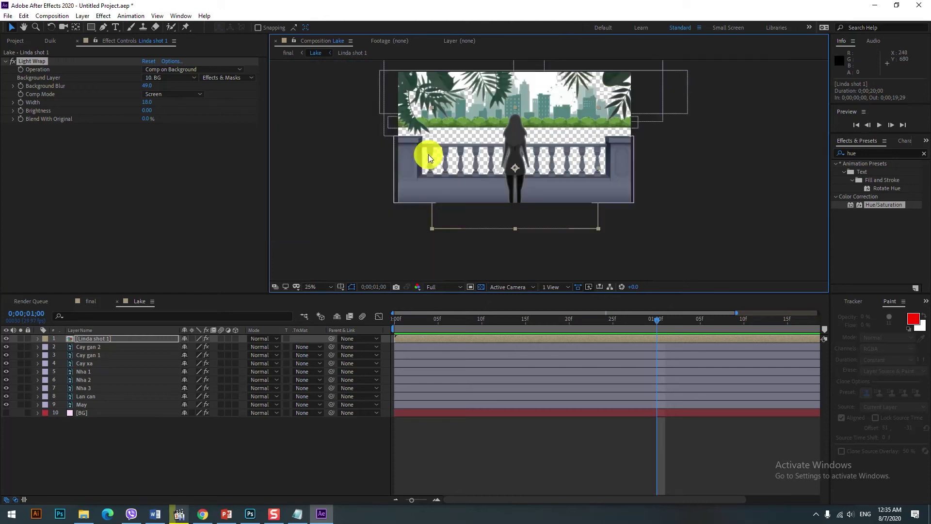
scroll(542, 140, up, 2)
mouse_move(499, 121)
mouse_down()
mouse_move(509, 161)
mouse_move(496, 176)
mouse_up()
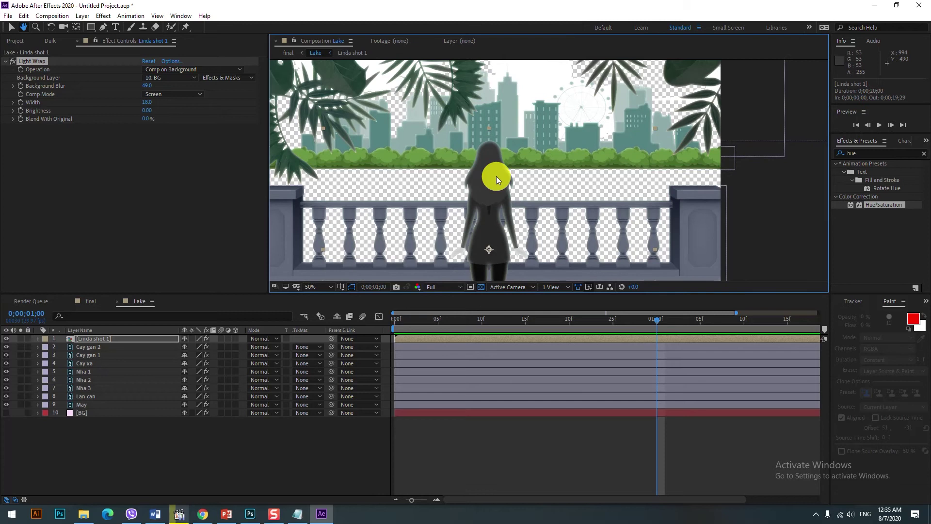
key(v)
key(F11)
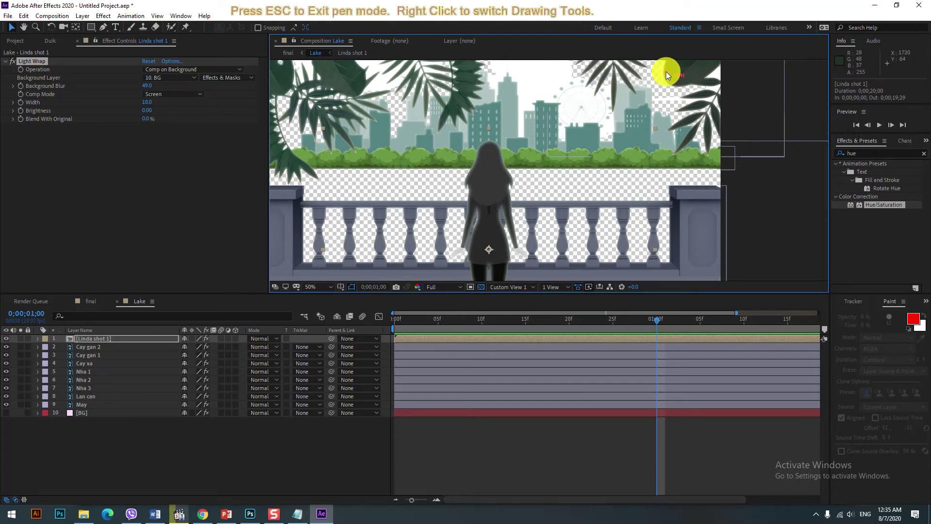
click(525, 82)
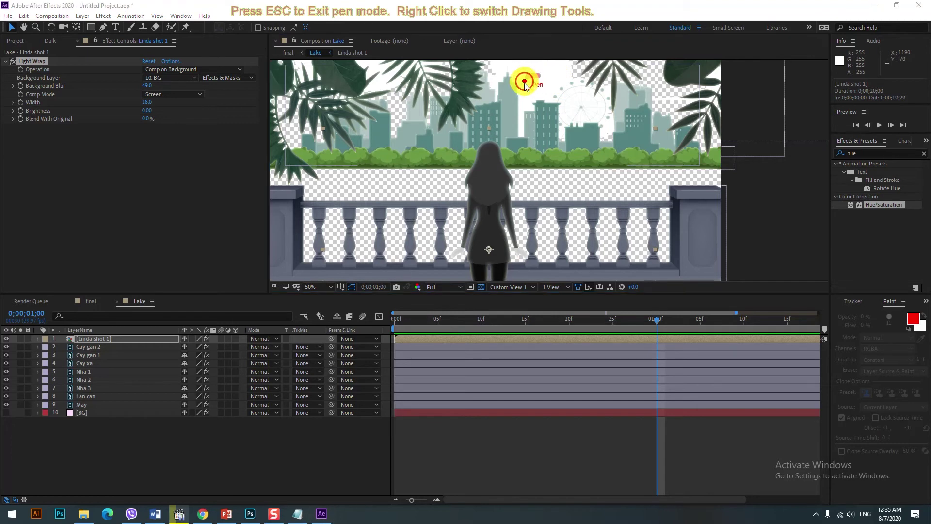
mouse_move(499, 68)
mouse_down()
mouse_move(515, 78)
mouse_move(490, 100)
mouse_move(553, 129)
mouse_up()
drag(563, 97, 584, 107)
mouse_move(565, 73)
mouse_down()
mouse_move(586, 78)
mouse_move(454, 125)
mouse_move(475, 127)
mouse_move(394, 131)
mouse_move(393, 145)
mouse_up()
mouse_move(603, 133)
mouse_down()
mouse_move(542, 169)
mouse_move(558, 168)
mouse_up()
drag(487, 172, 427, 191)
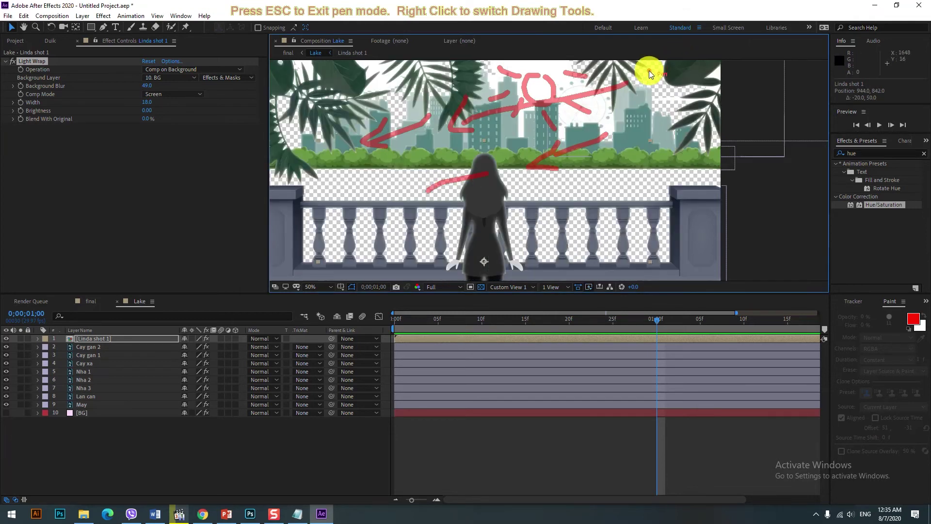
drag(651, 65, 540, 78)
drag(529, 96, 567, 79)
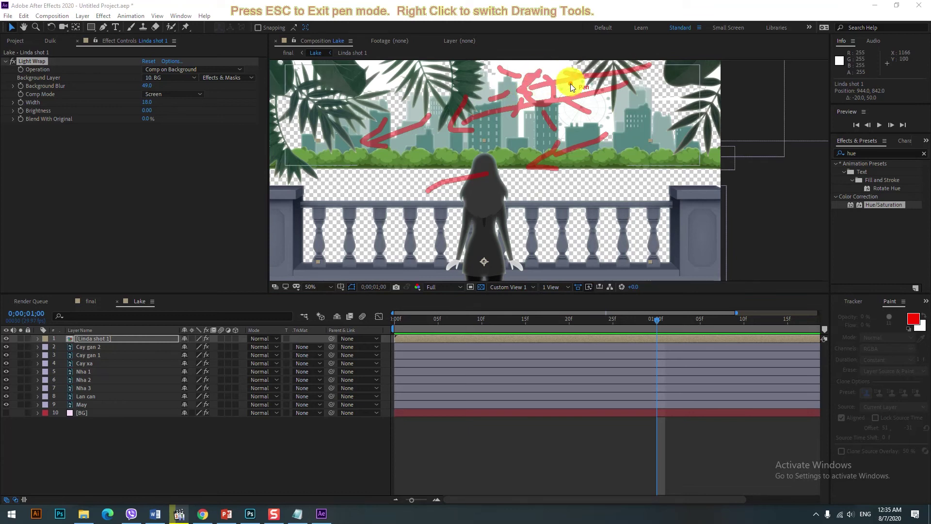
drag(447, 131, 525, 274)
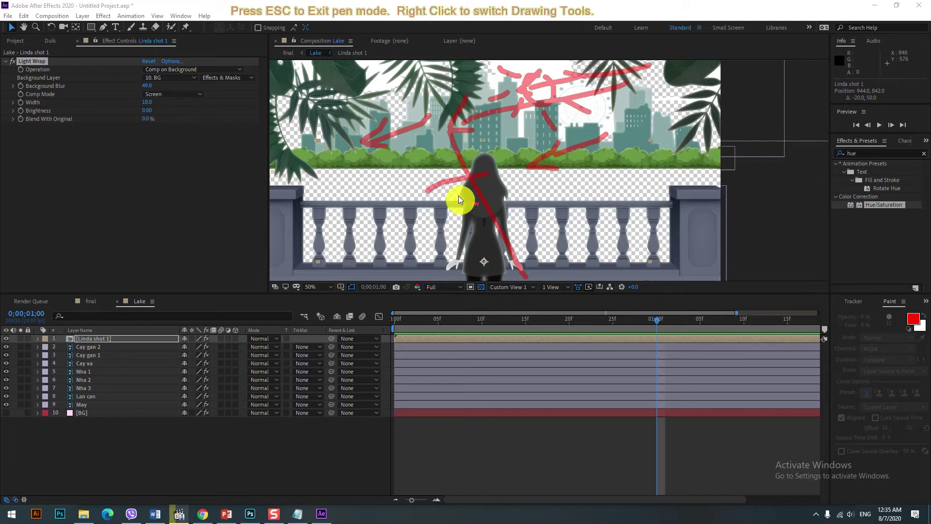
drag(480, 155, 495, 191)
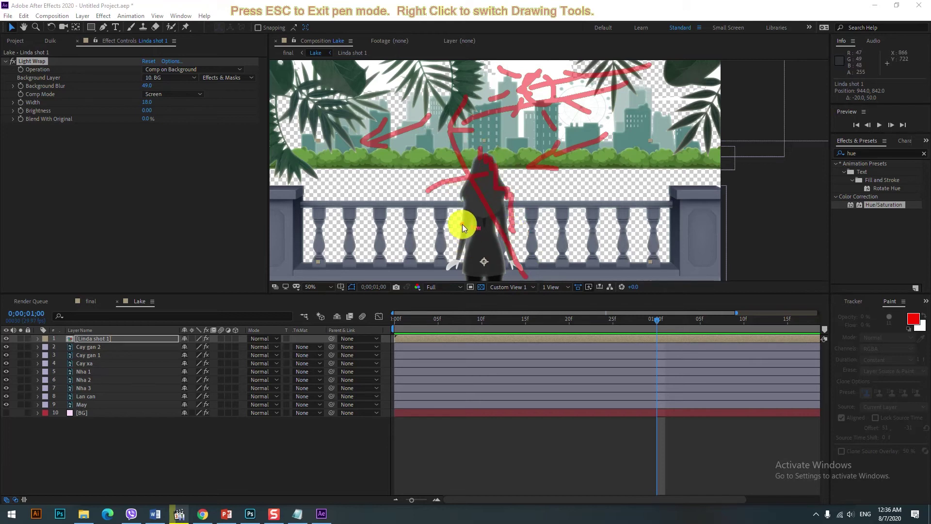
drag(451, 241, 503, 223)
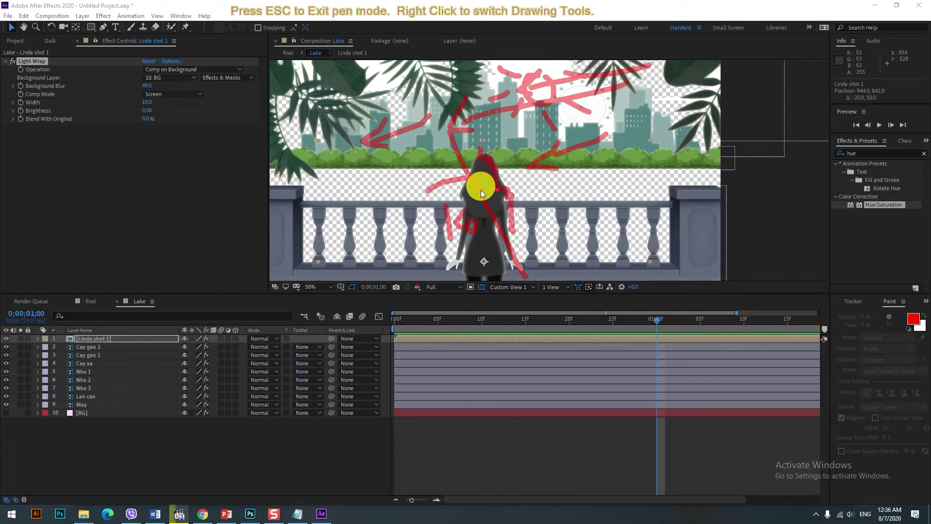
drag(461, 225, 471, 232)
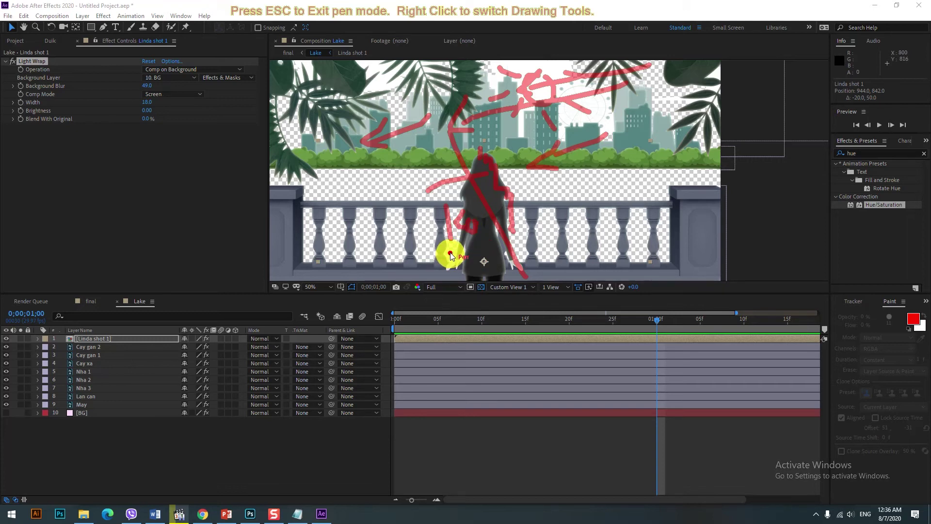
key(Escape)
scroll(497, 182, down, 1)
scroll(526, 197, up, 2)
drag(467, 200, 471, 169)
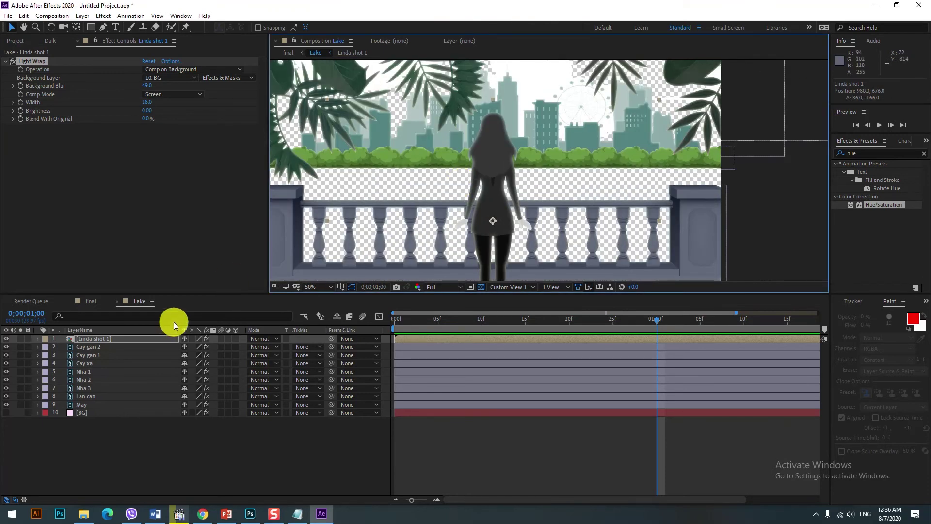
key(ctrl+z)
Reframe the view on the balcony and delete the Light Wrap effect from Linda shot 1.
key(h)
drag(416, 233, 442, 184)
key(v)
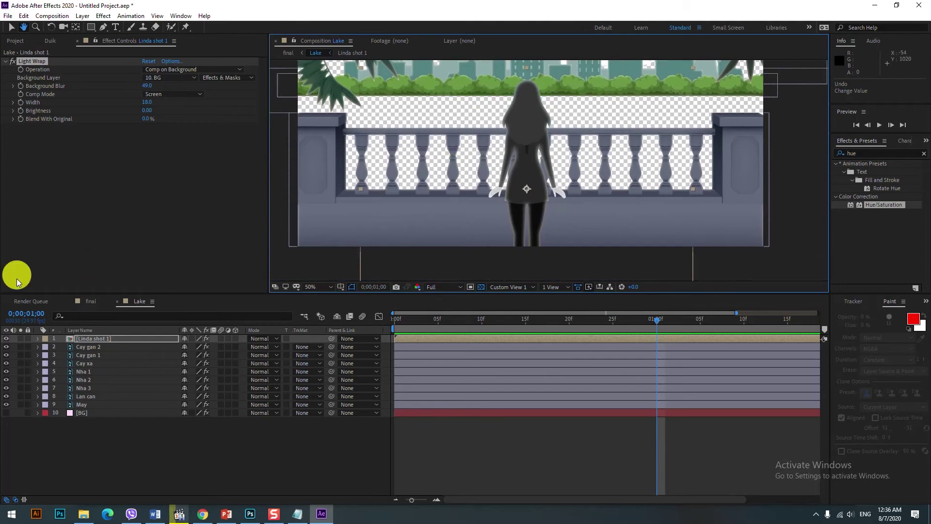
click(29, 62)
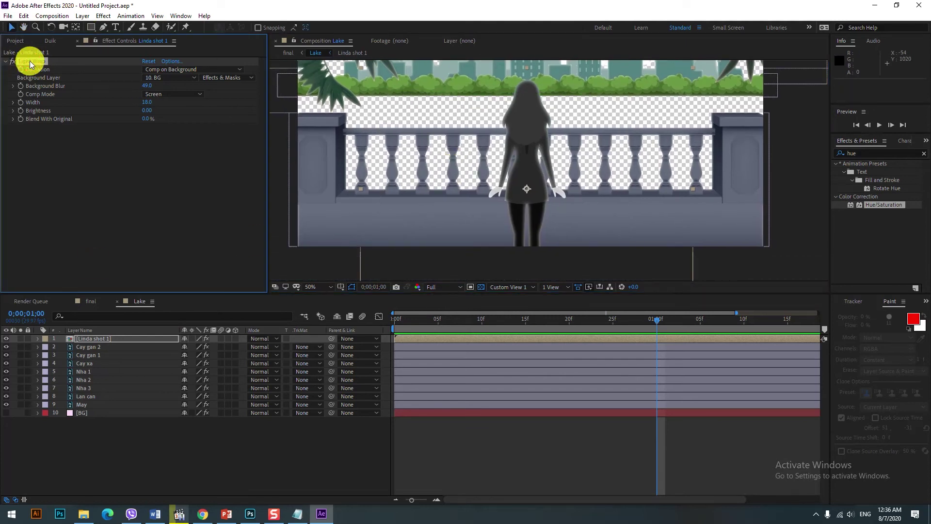
key(Delete)
Duplicate Linda shot 1 and the BG layer, placing the BG copy between the character copies.
click(115, 416)
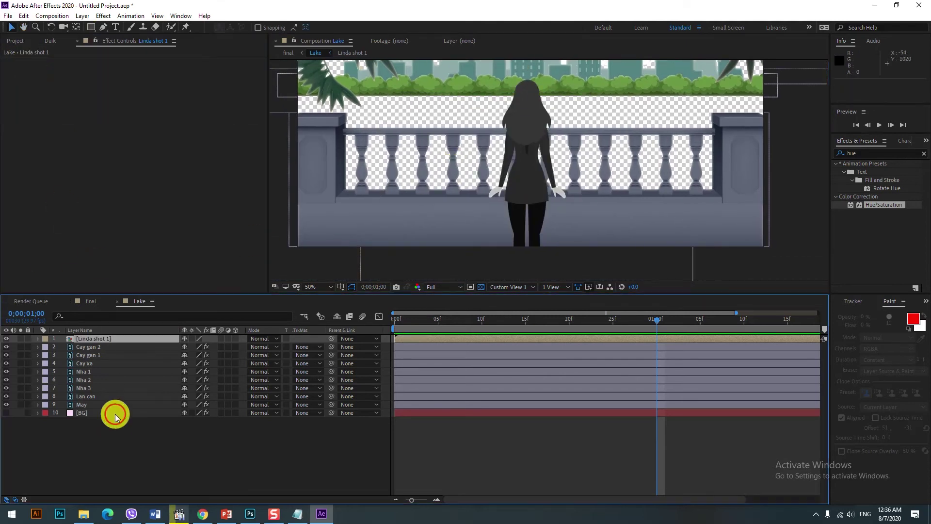
click(96, 339)
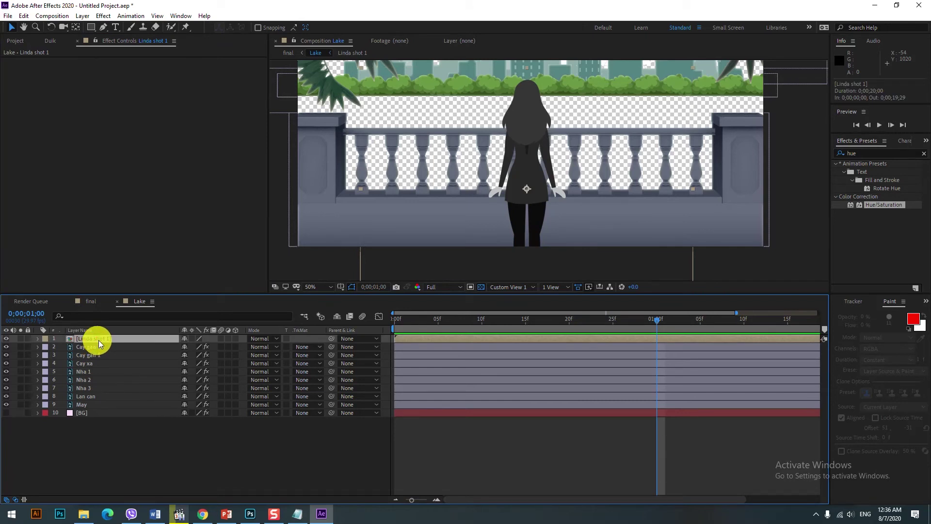
click(108, 435)
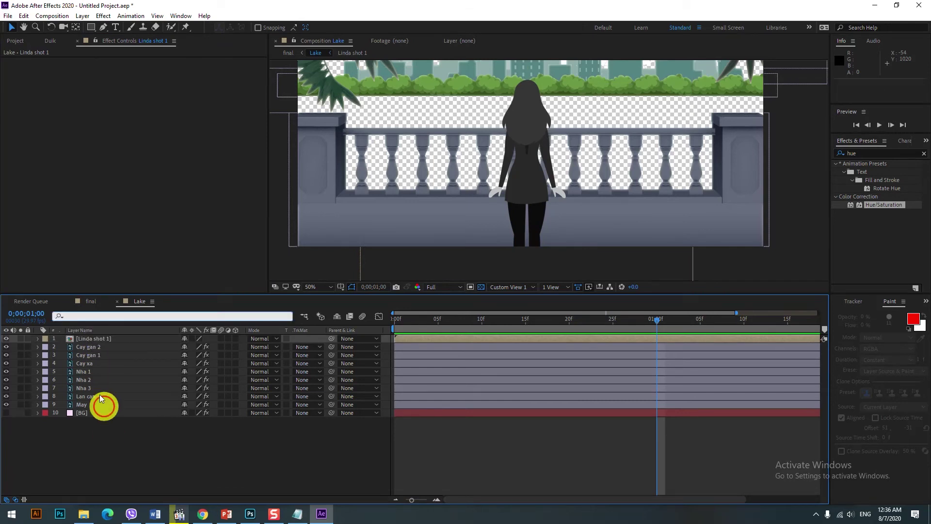
click(89, 339)
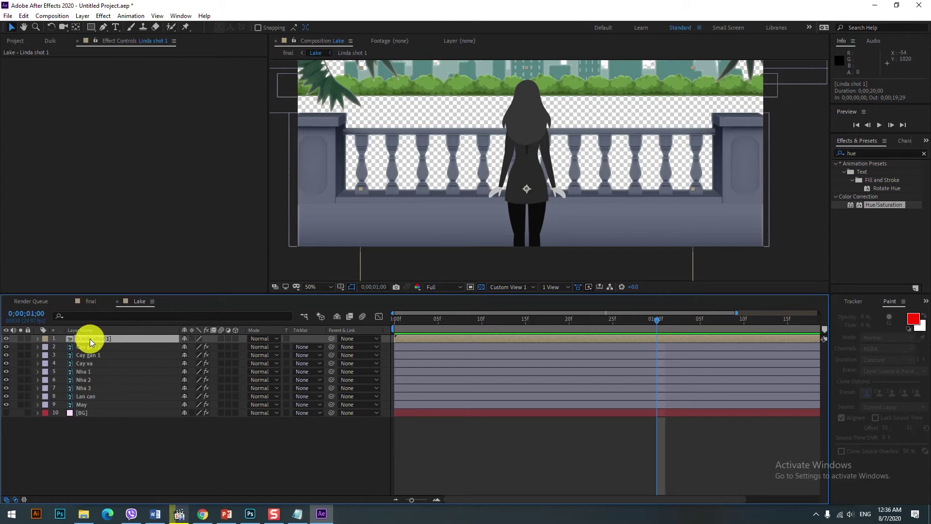
key(ctrl+d)
click(87, 421)
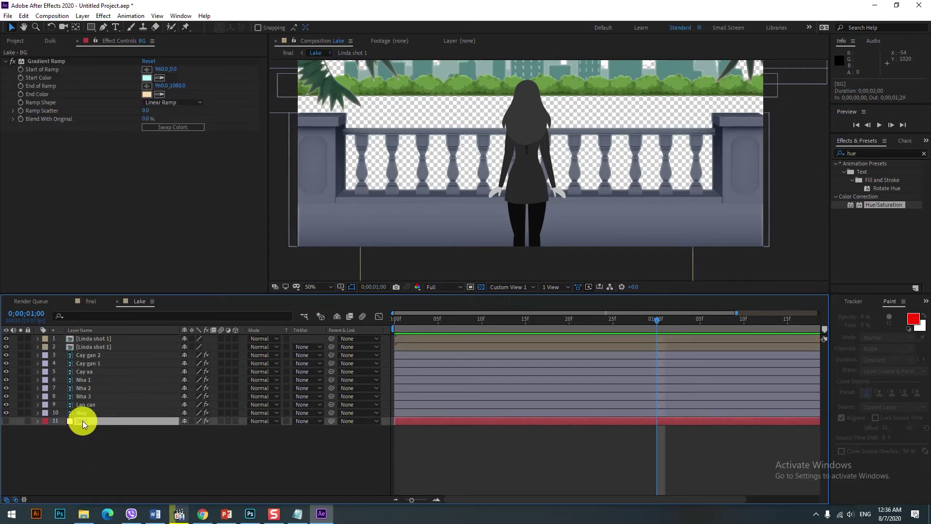
key(ctrl+d)
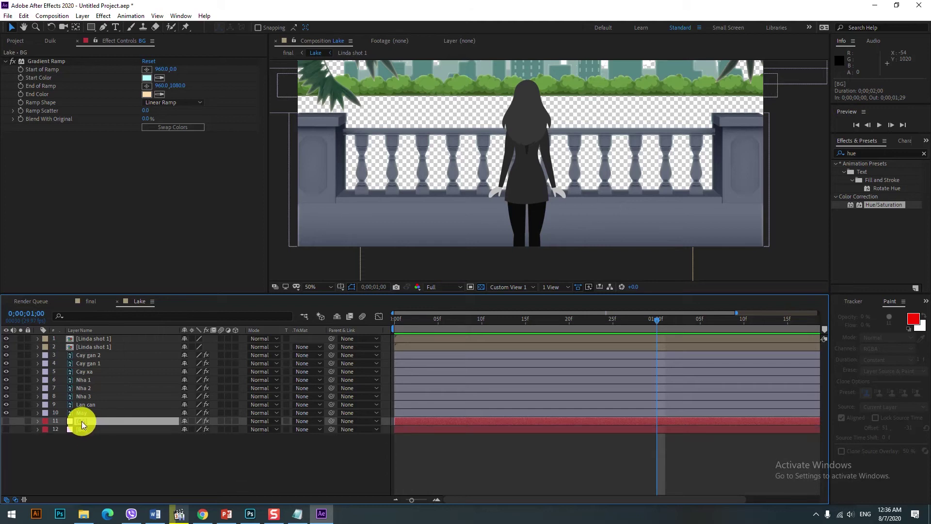
drag(82, 424, 104, 344)
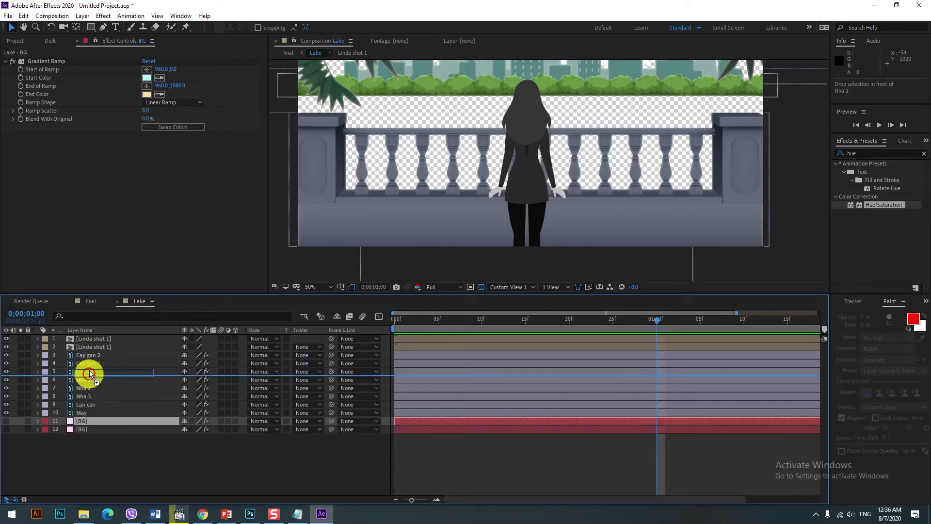
click(87, 339)
Pre-compose the top Linda shot 1 copy and BG copy as 'anh sang nhan vat' and open it.
shift+click(83, 345)
right_click(96, 345)
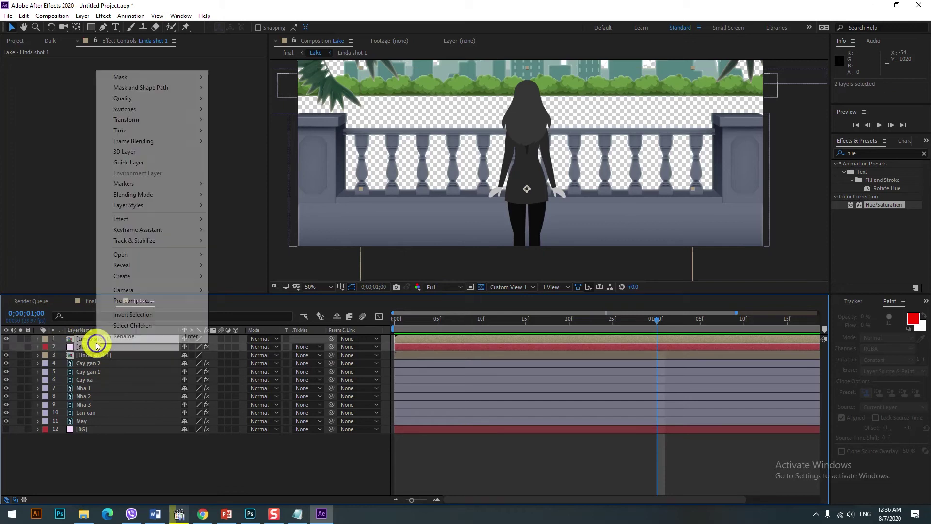
click(156, 305)
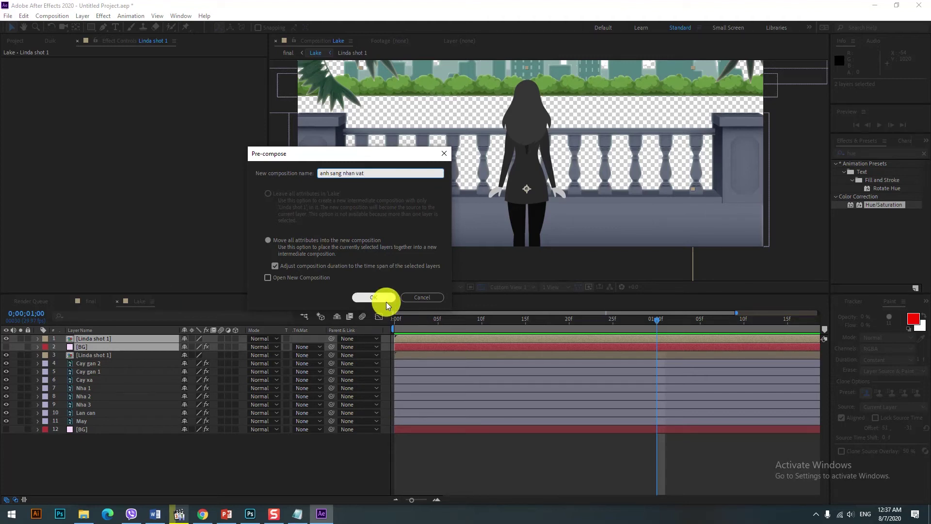
click(374, 298)
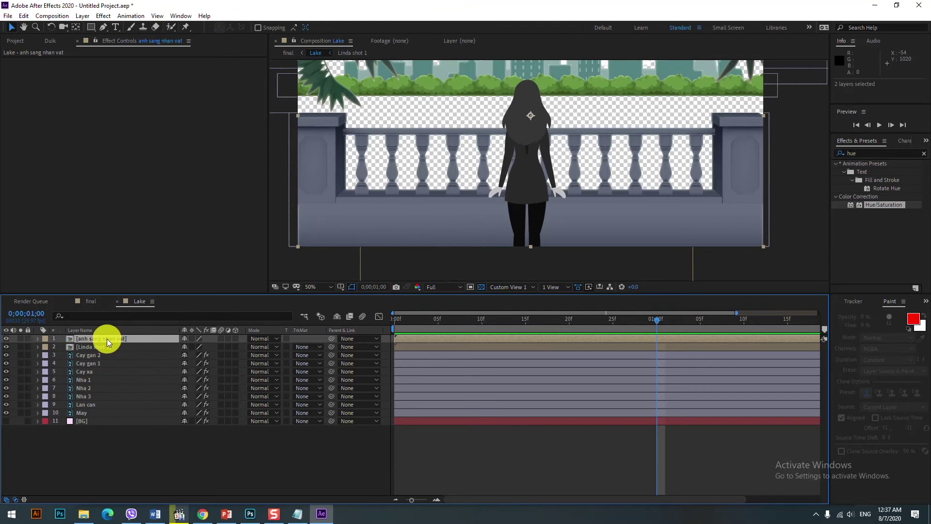
double_click(107, 339)
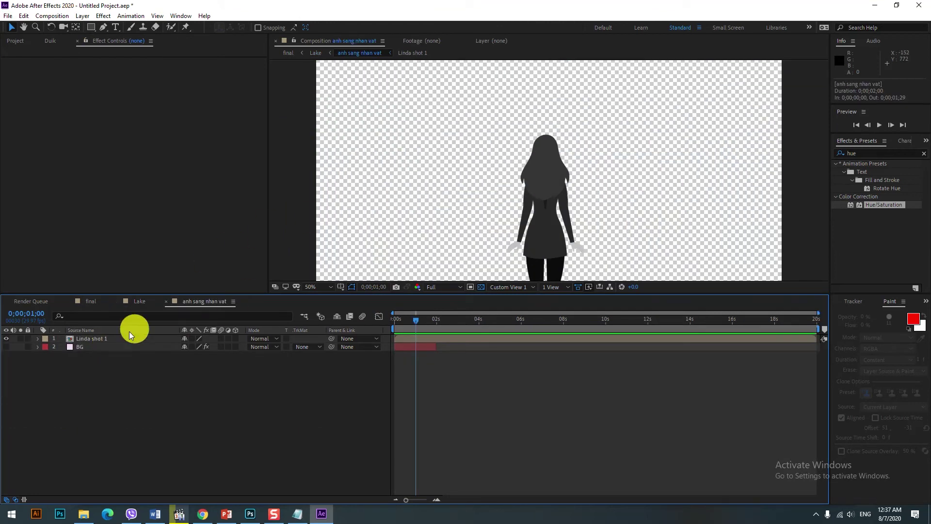
Apply Light Wrap to Linda shot 1, using the BG layer's Effects & Masks as background.
click(130, 338)
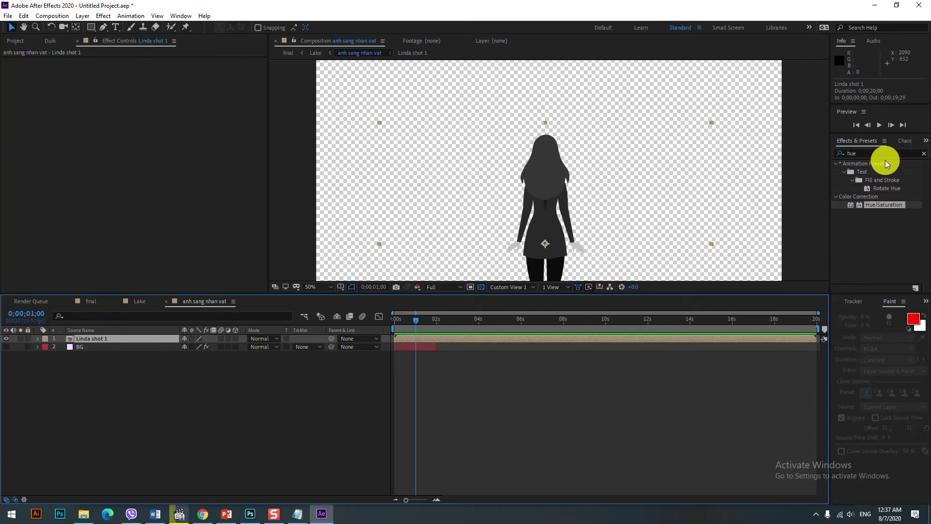
click(840, 153)
text(light)
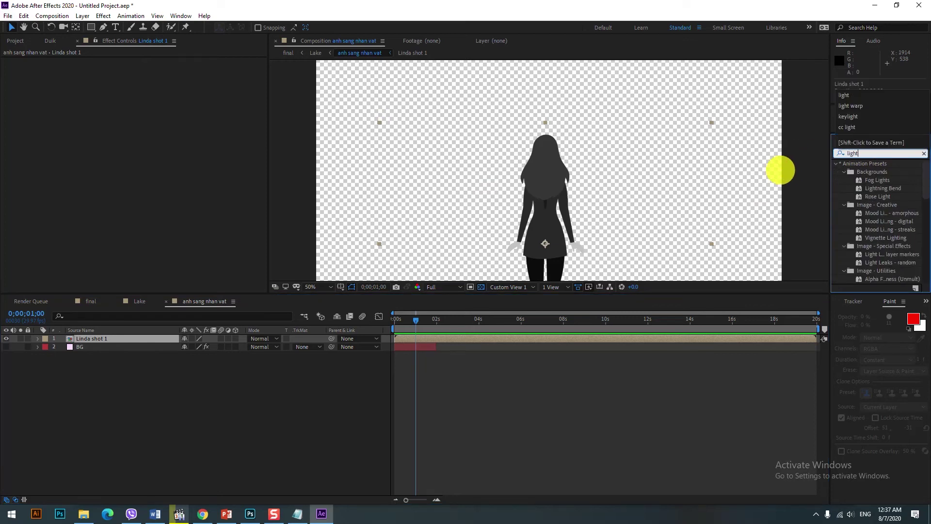
scroll(824, 194, down, 5)
drag(868, 254, 109, 340)
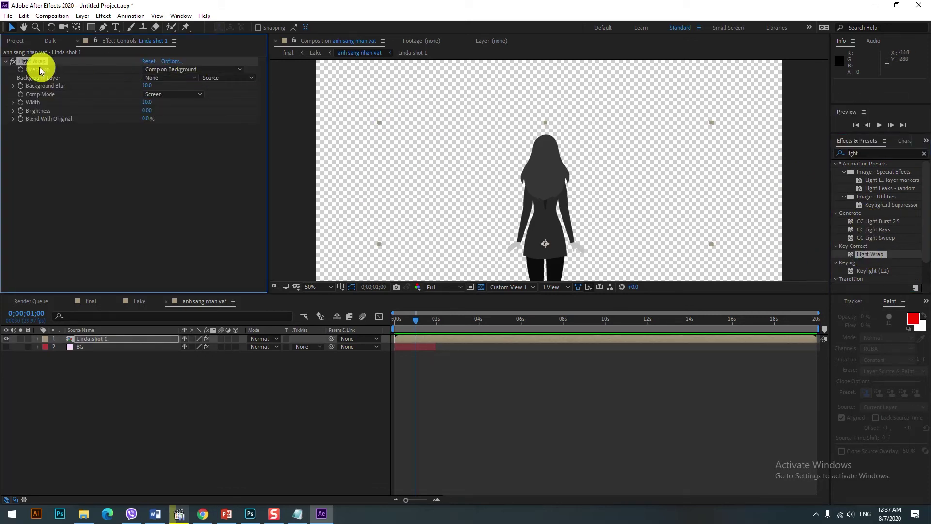
click(175, 78)
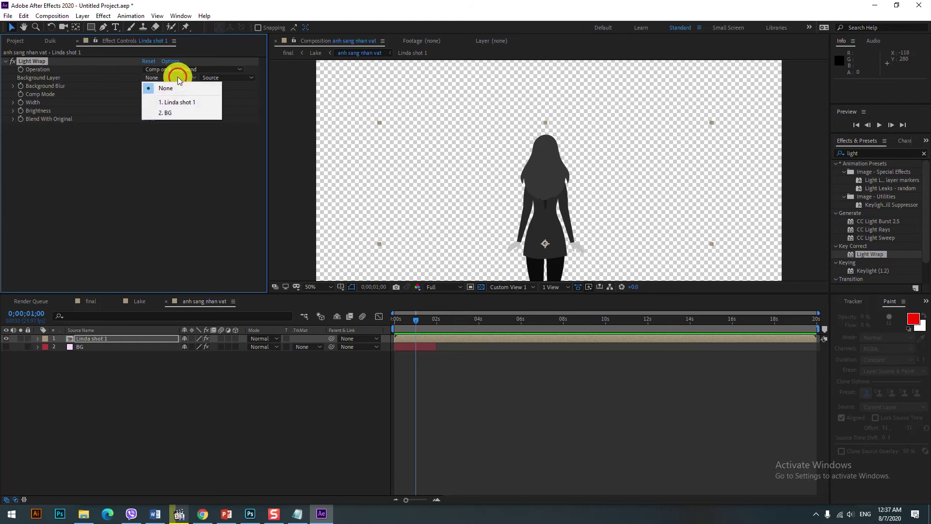
click(168, 113)
click(221, 79)
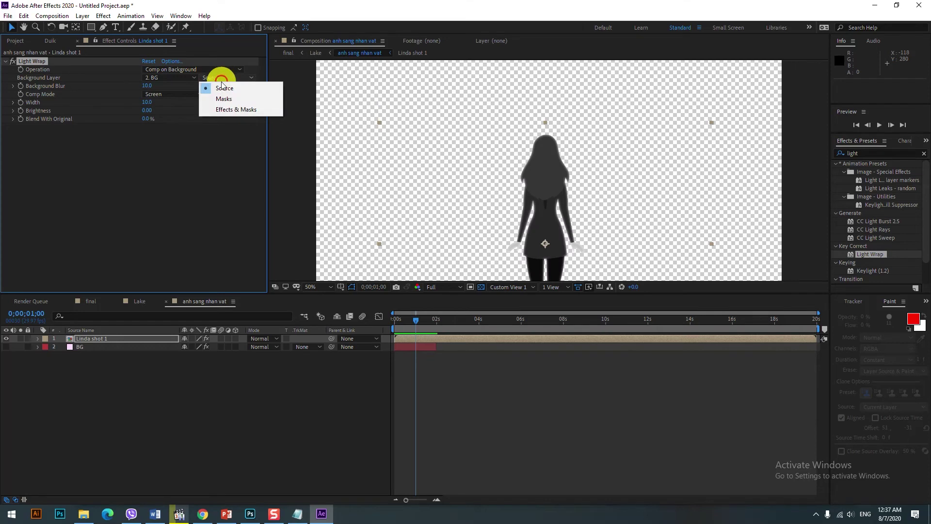
click(230, 110)
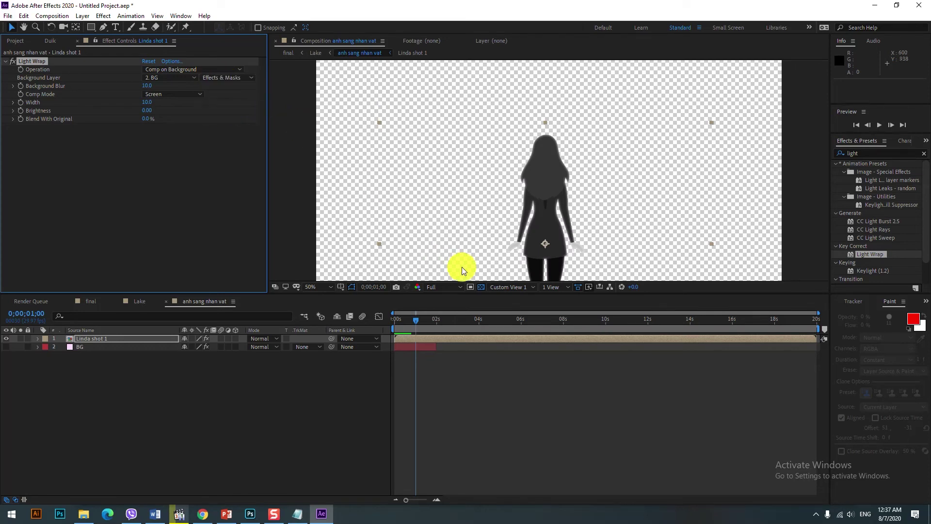
click(480, 287)
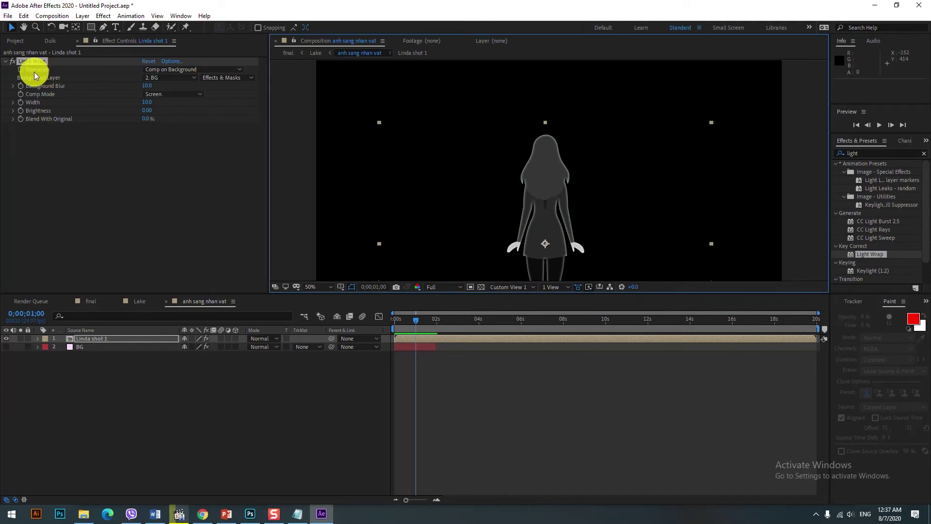
Set the Light Wrap operation to Wrap Only with Background Blur 38 and Width 16.
click(174, 70)
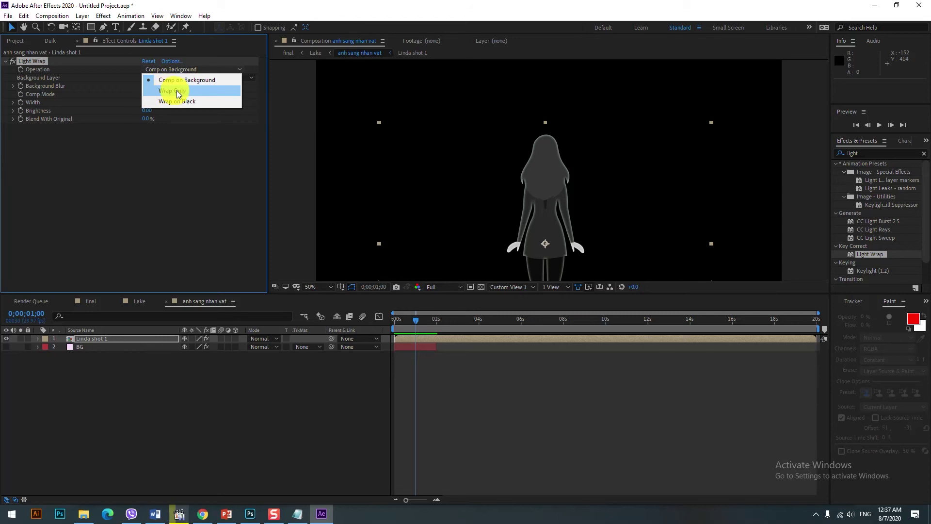
click(180, 93)
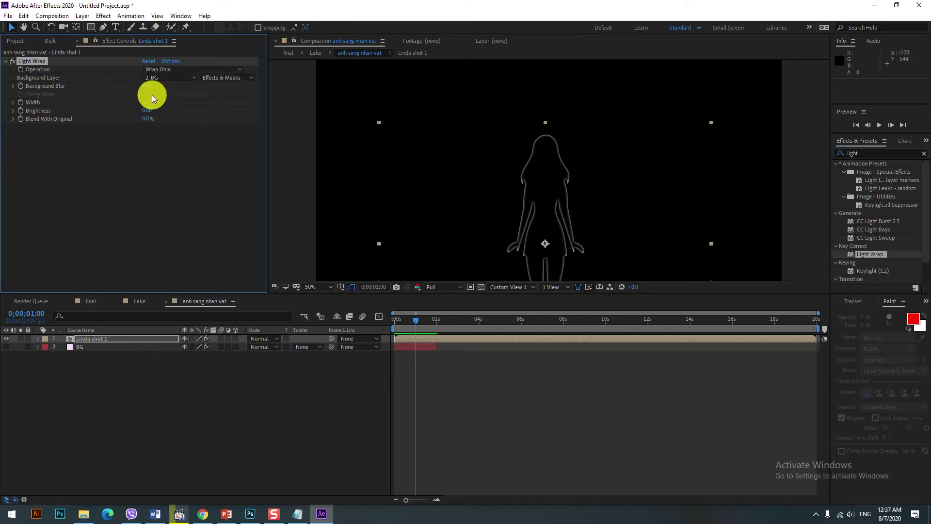
drag(145, 103, 210, 97)
drag(145, 85, 158, 88)
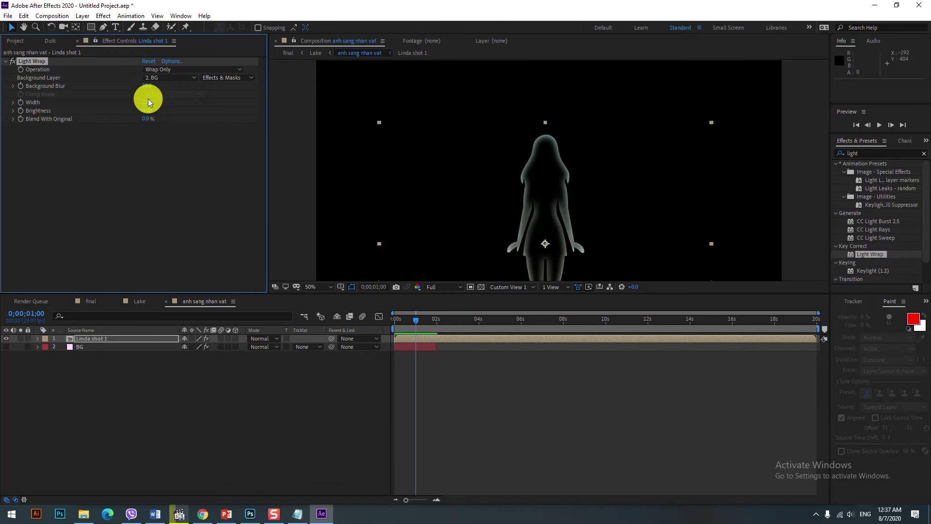
drag(148, 101, 142, 103)
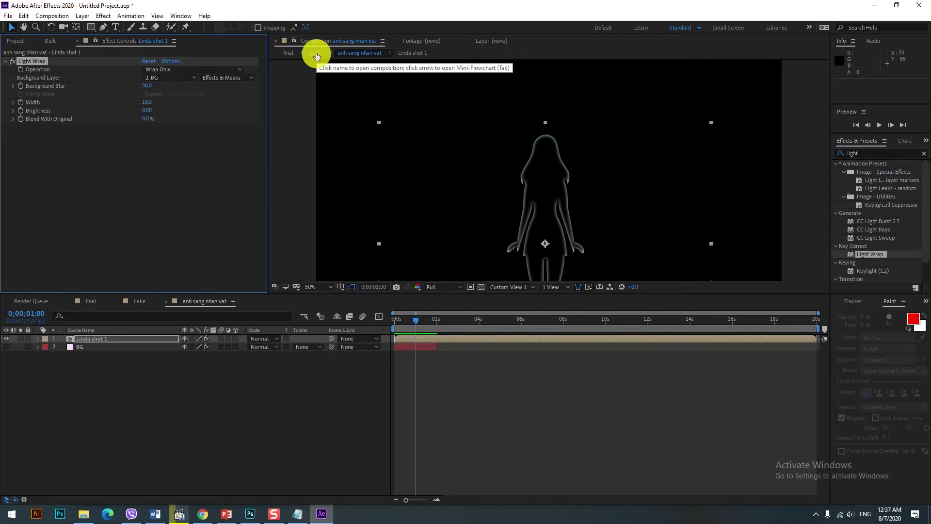
click(315, 53)
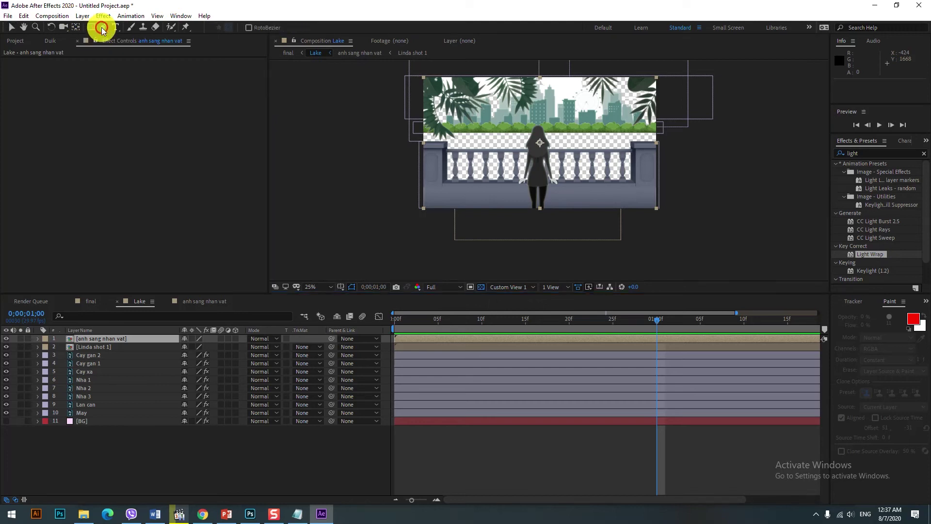
Trace a closed Pen mask along the character's right side on the anh sang nhan vat layer.
scroll(505, 160, up, 2)
drag(517, 154, 357, 142)
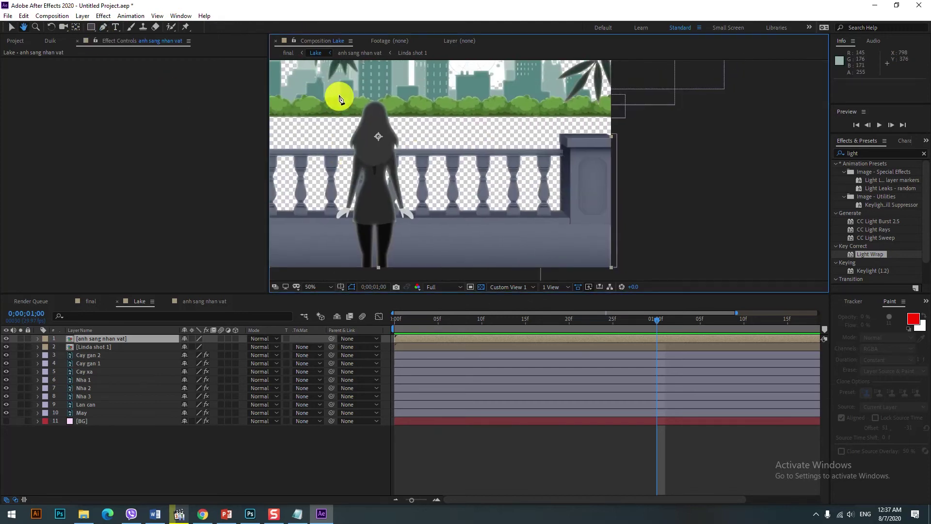
click(355, 78)
drag(369, 107, 372, 140)
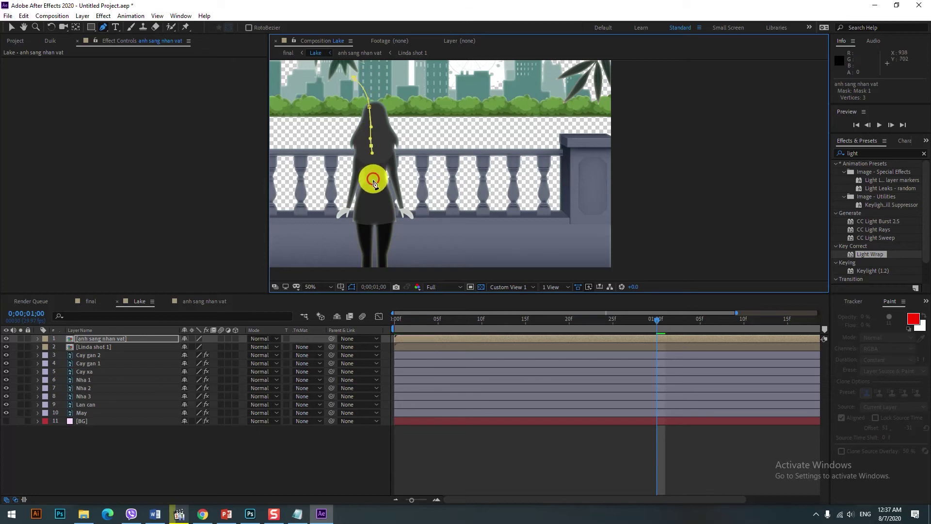
mouse_move(412, 202)
mouse_down()
mouse_move(393, 146)
mouse_move(385, 174)
mouse_up()
click(388, 191)
click(392, 201)
click(404, 209)
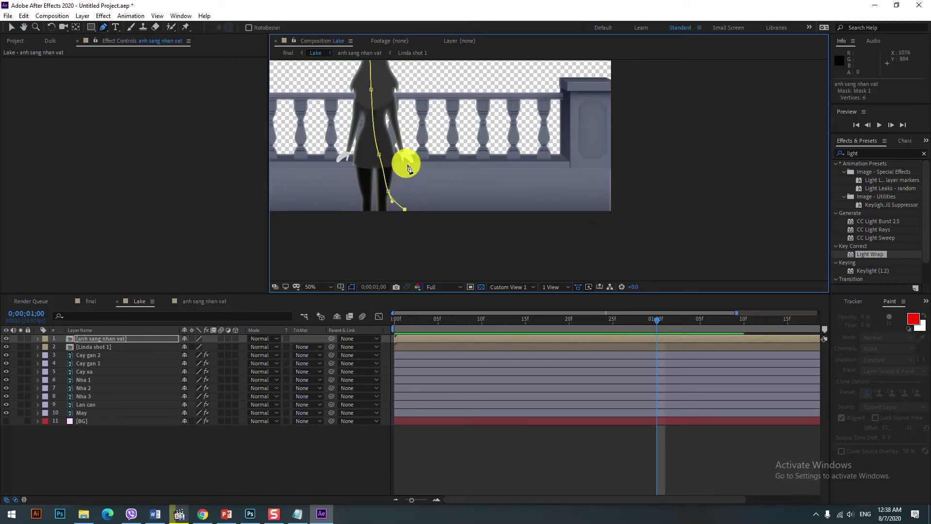
click(420, 160)
click(406, 104)
drag(407, 104, 403, 137)
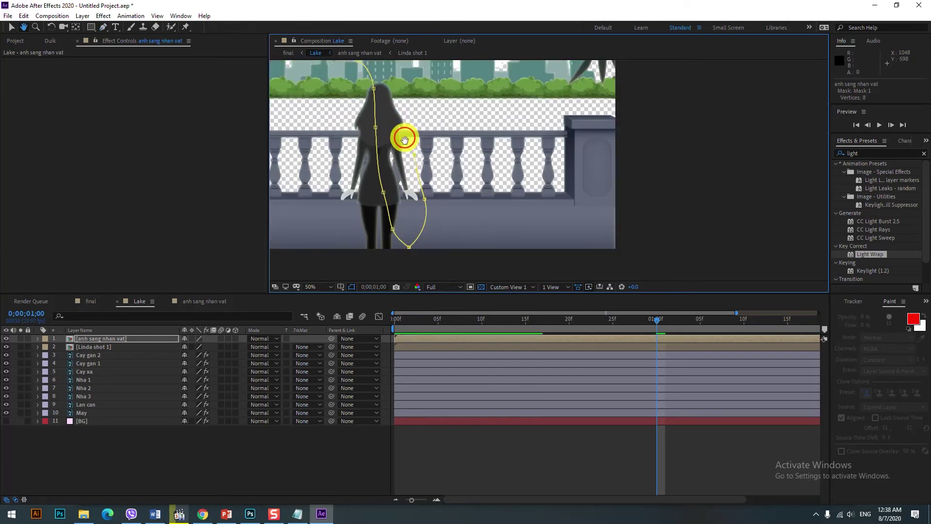
click(410, 108)
click(404, 88)
click(375, 72)
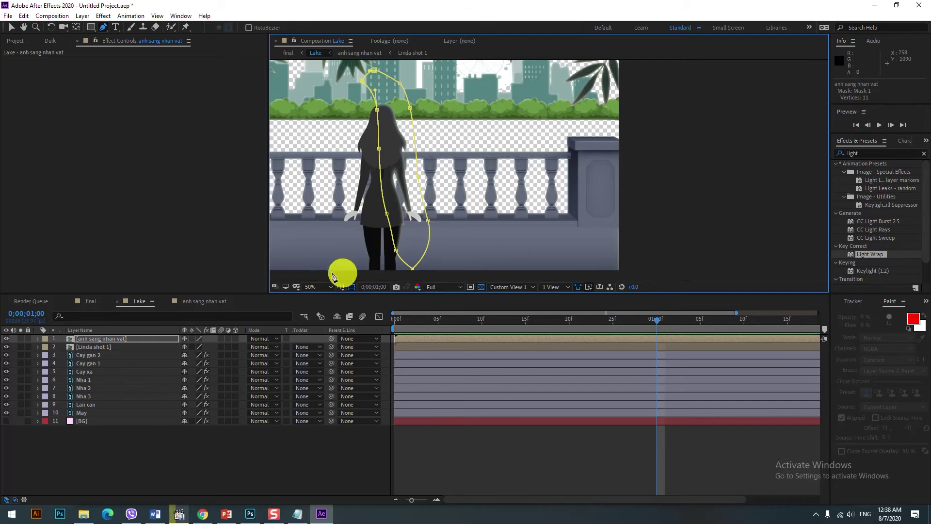
Feather Mask 1 to 560 pixels and check the result at a later frame.
key(f)
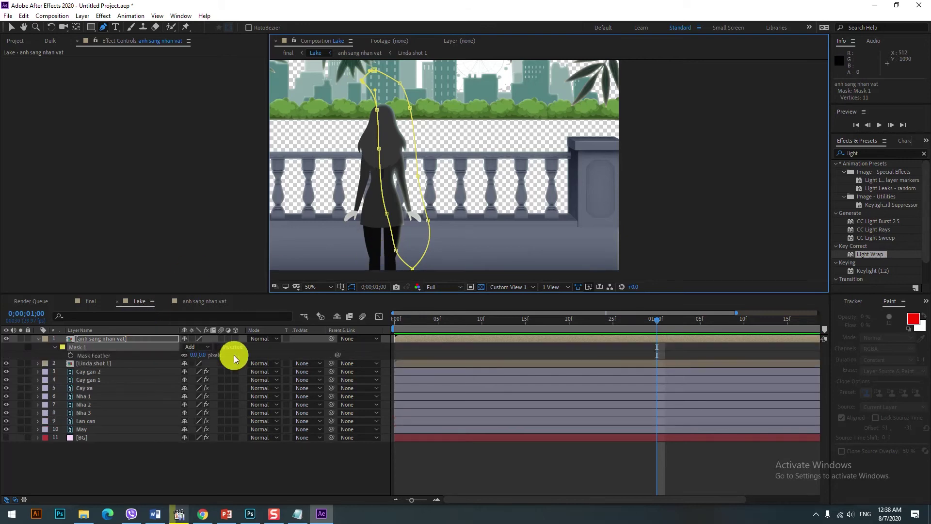
mouse_move(202, 354)
mouse_down()
mouse_move(231, 351)
mouse_move(201, 358)
mouse_up()
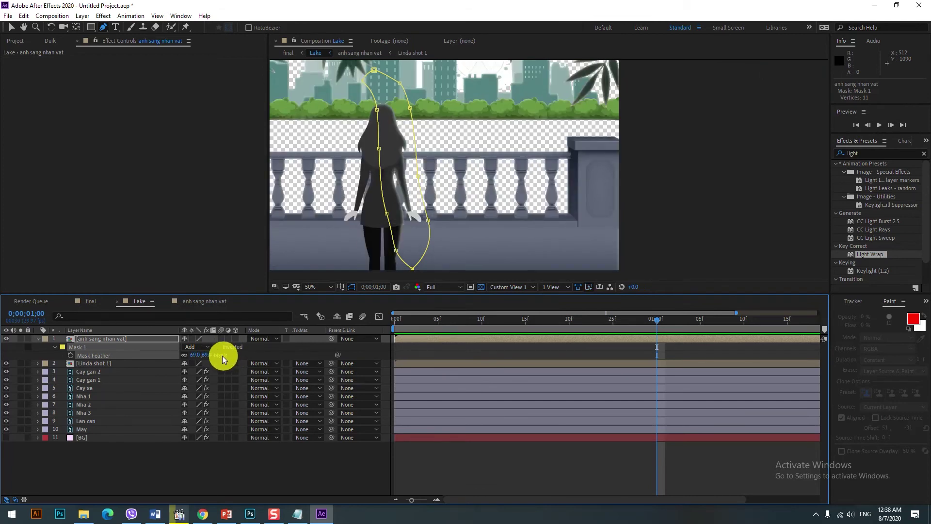
click(11, 27)
click(250, 463)
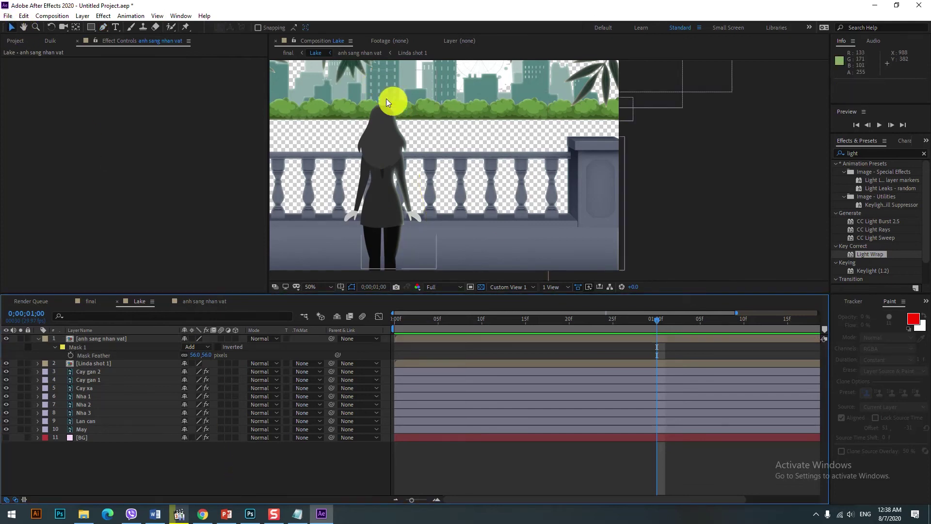
scroll(454, 217, down, 1)
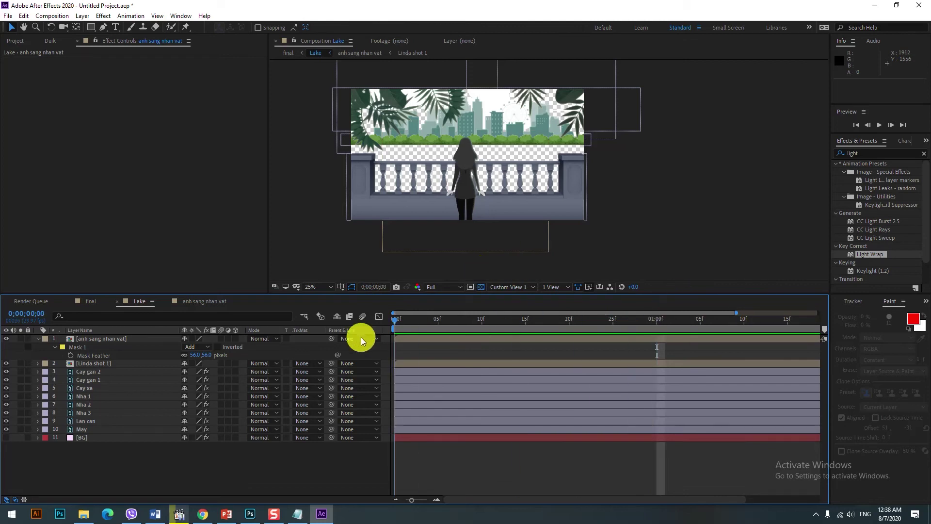
click(744, 321)
Return the comp to its first frame and briefly play the Shot 1 11.mov reference render.
key(Home)
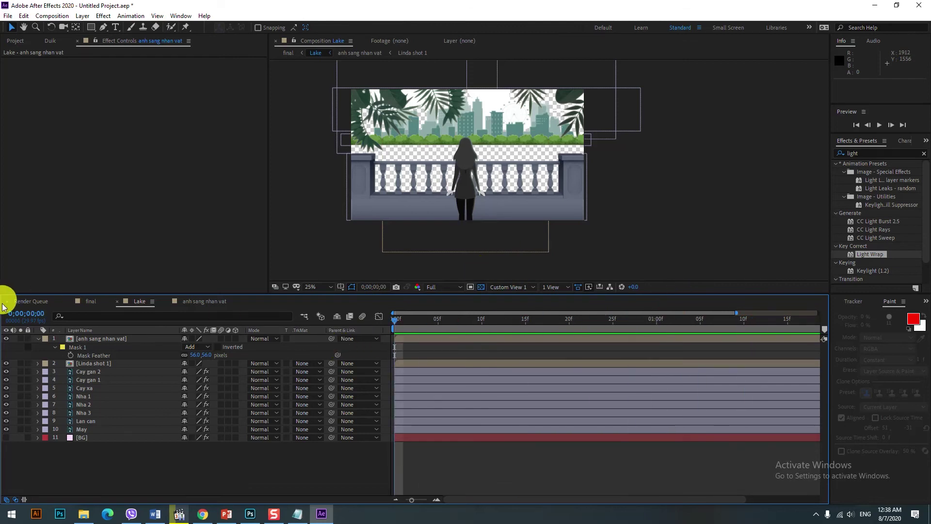
click(179, 513)
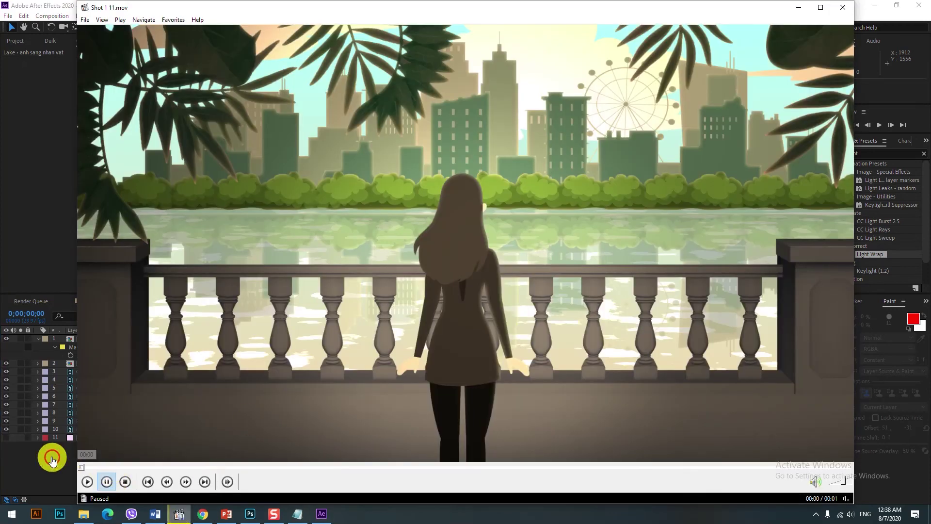
click(362, 276)
click(356, 276)
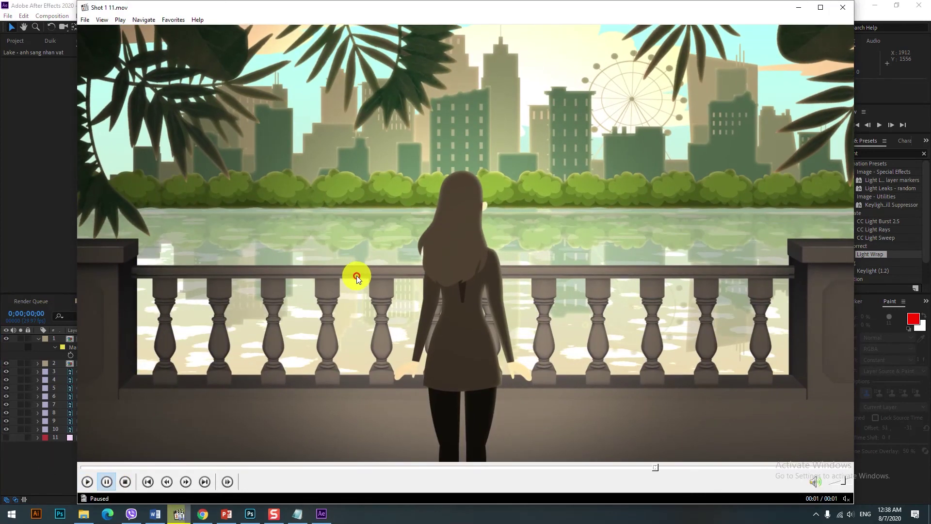
Mark the waterline on the fullscreen reference render, then go back to windowed mode.
double_click(318, 207)
key(F9)
drag(296, 217, 306, 225)
drag(118, 222, 144, 220)
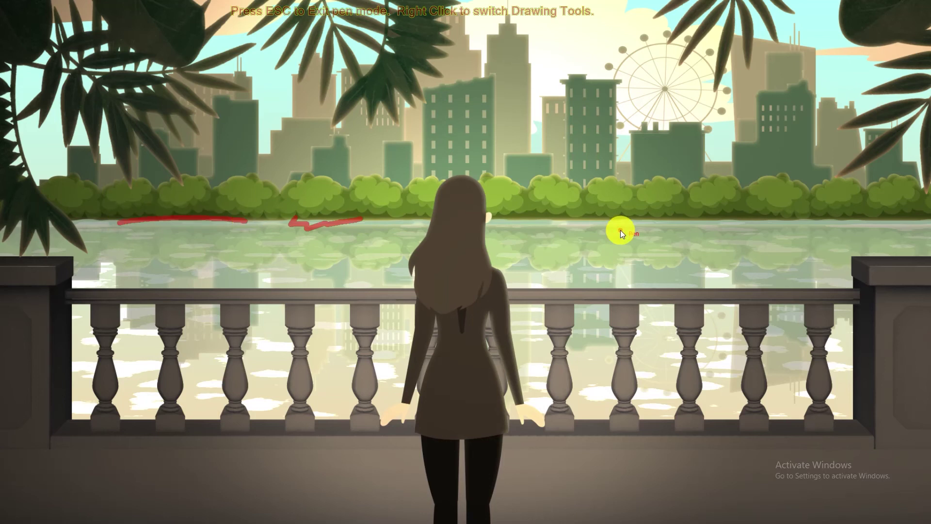
key(Escape)
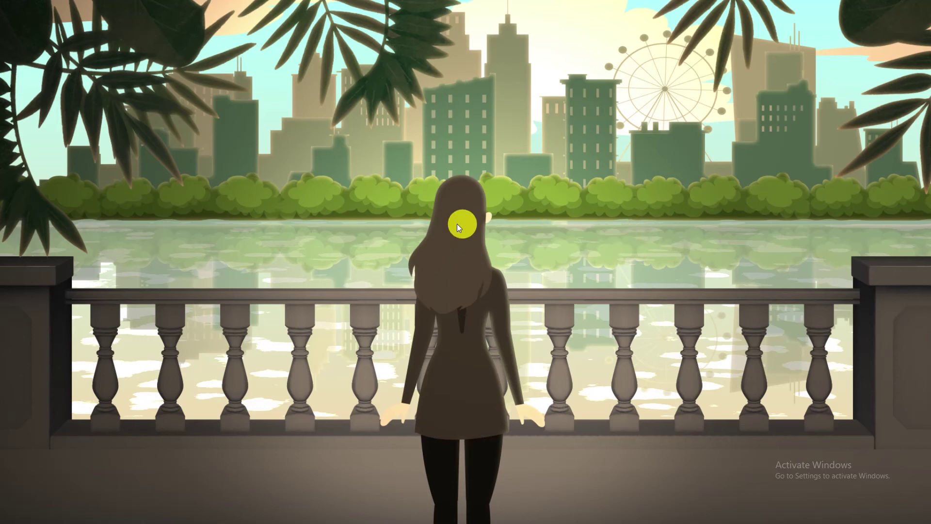
double_click(324, 238)
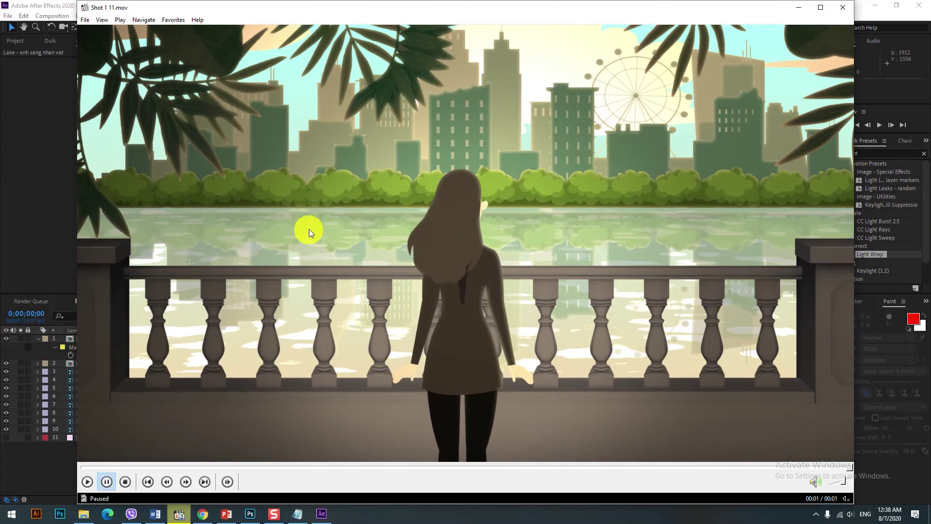
Replay the reference render from the start and pause it partway through.
click(291, 211)
click(303, 211)
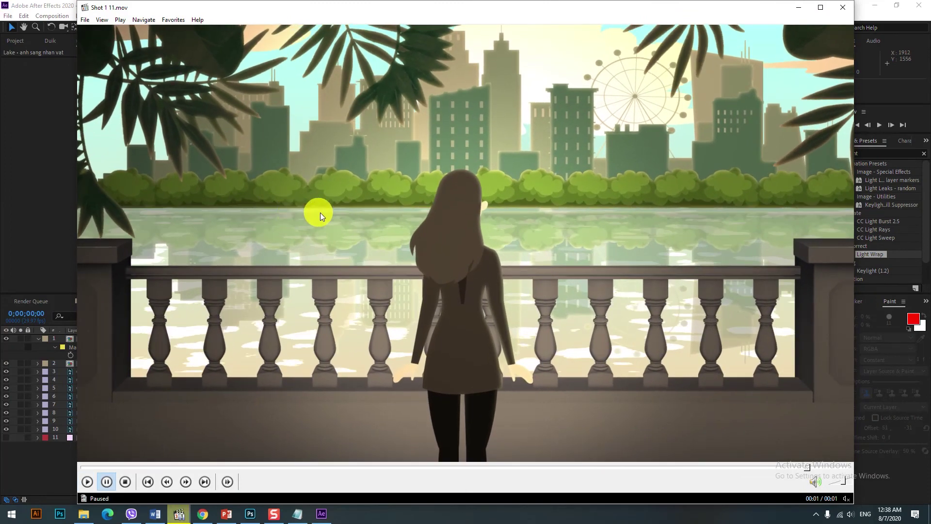
click(351, 208)
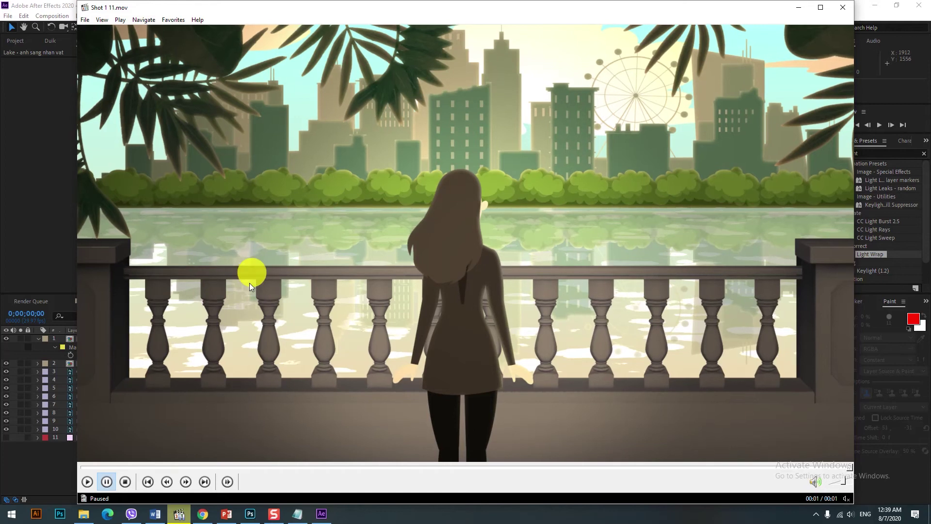
click(350, 240)
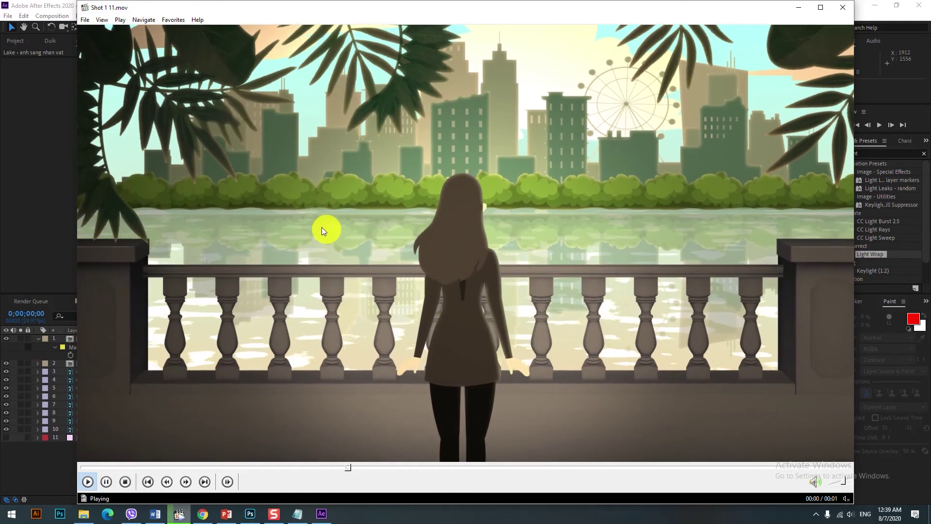
click(246, 212)
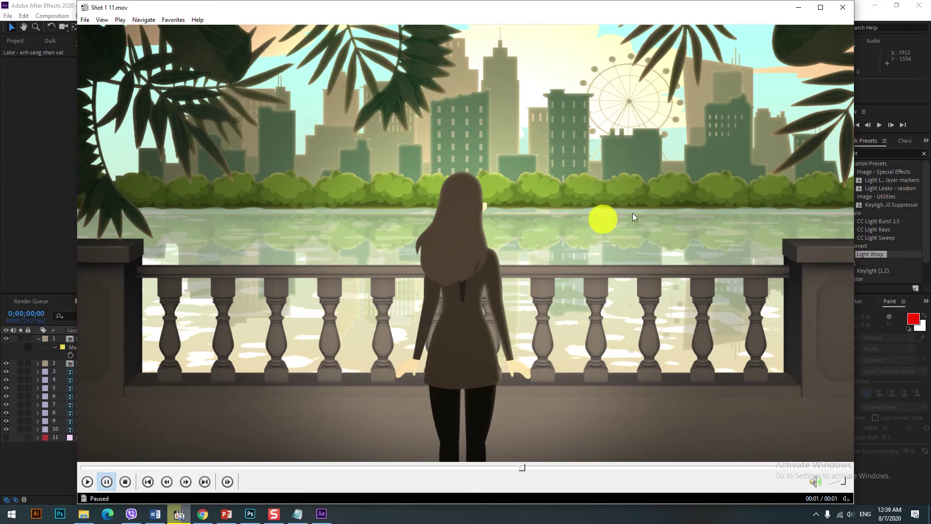
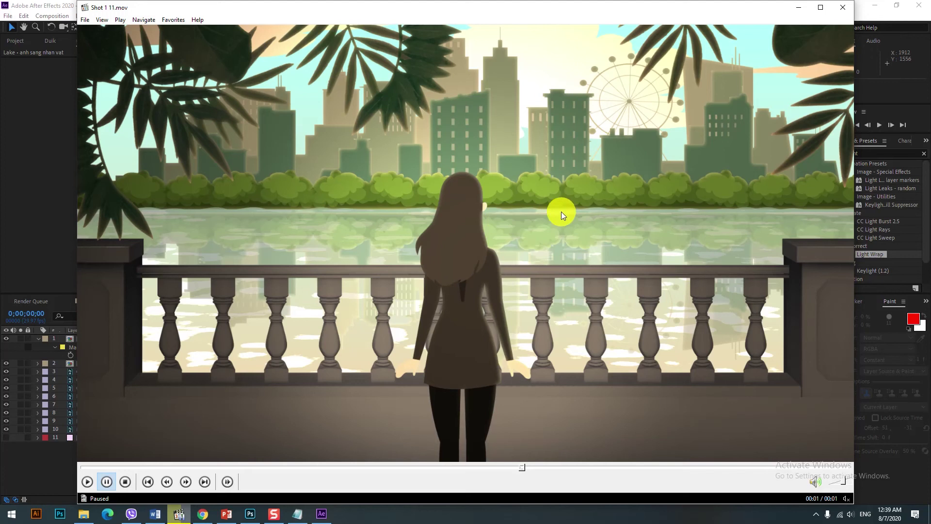
Create a new 1920 × 200 px composition named Song from the Project panel.
click(802, 10)
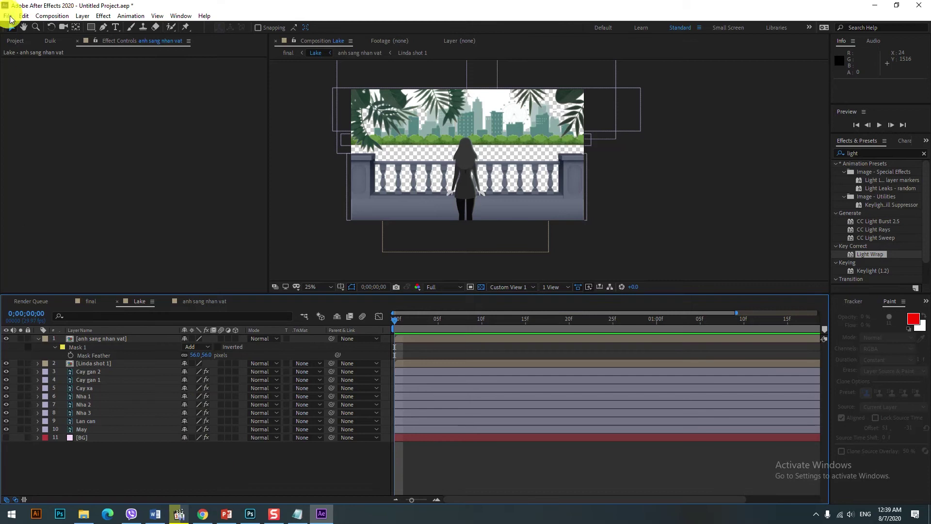
click(18, 43)
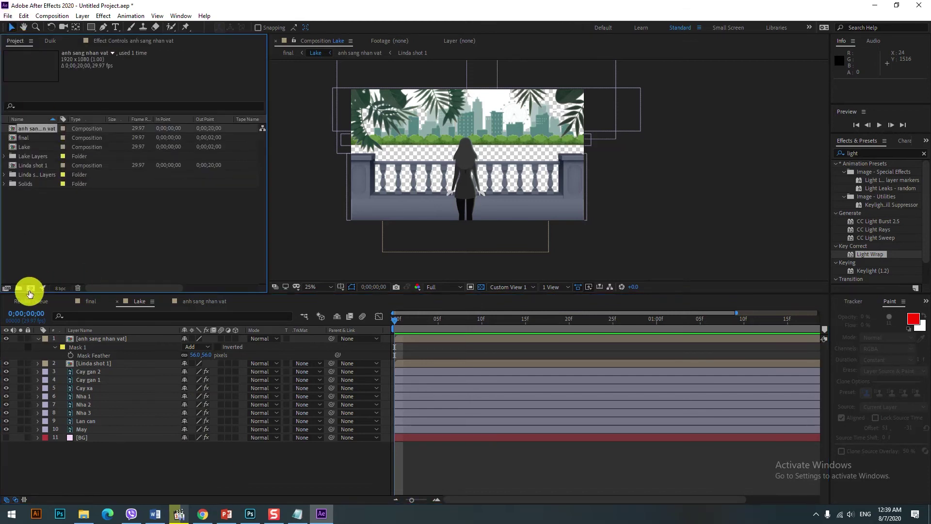
click(30, 291)
text(Song)
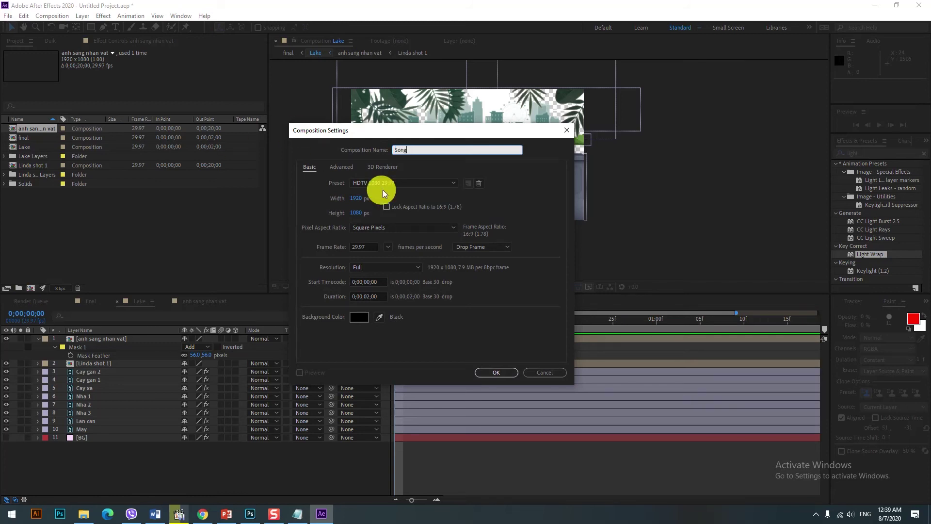
click(357, 199)
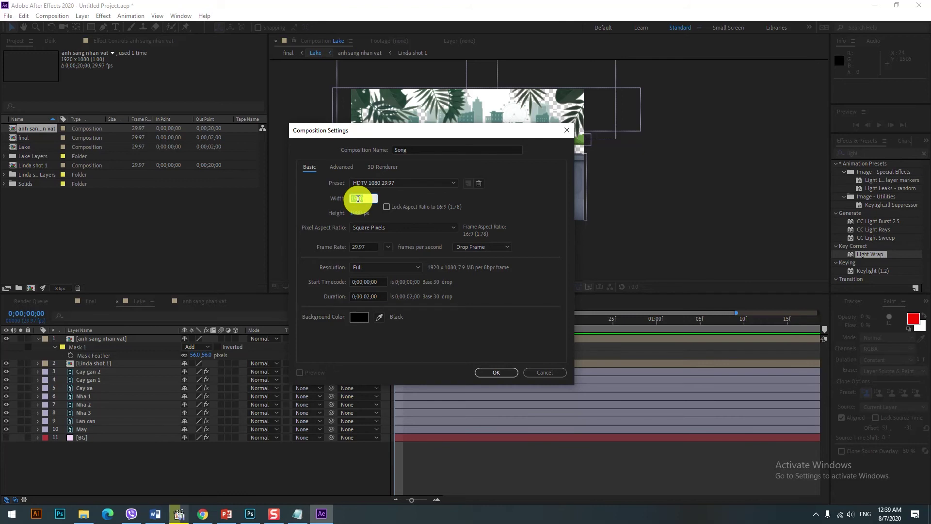
click(357, 214)
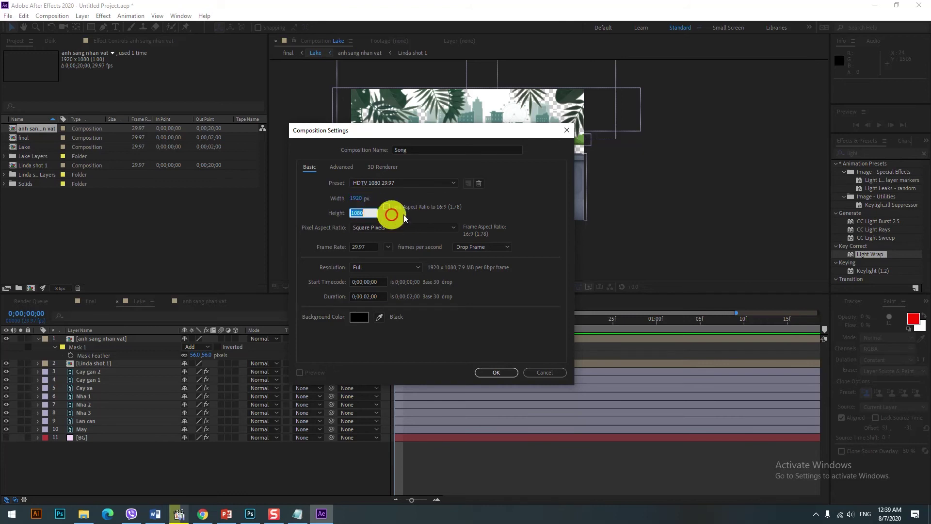
text(200)
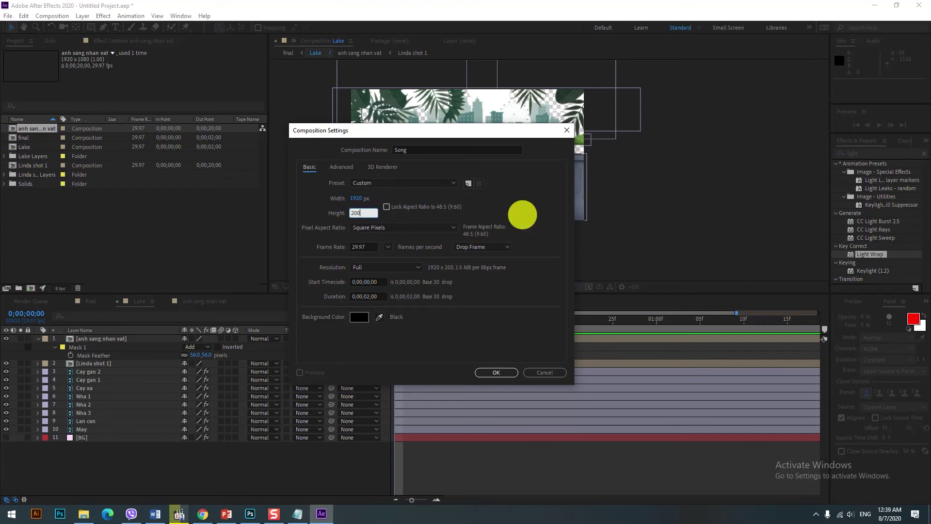
click(478, 333)
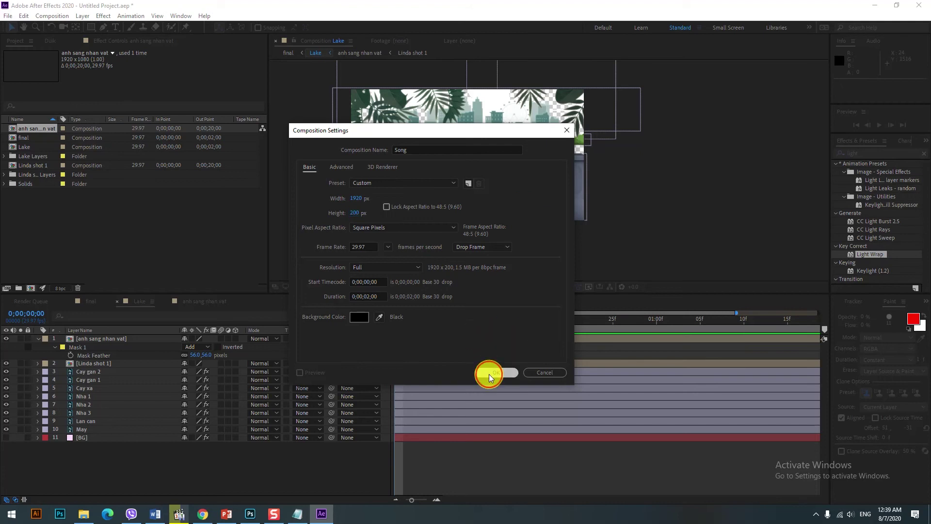
click(489, 374)
Draw a black-filled rectangle across the Song comp with the Rectangle Tool.
click(92, 27)
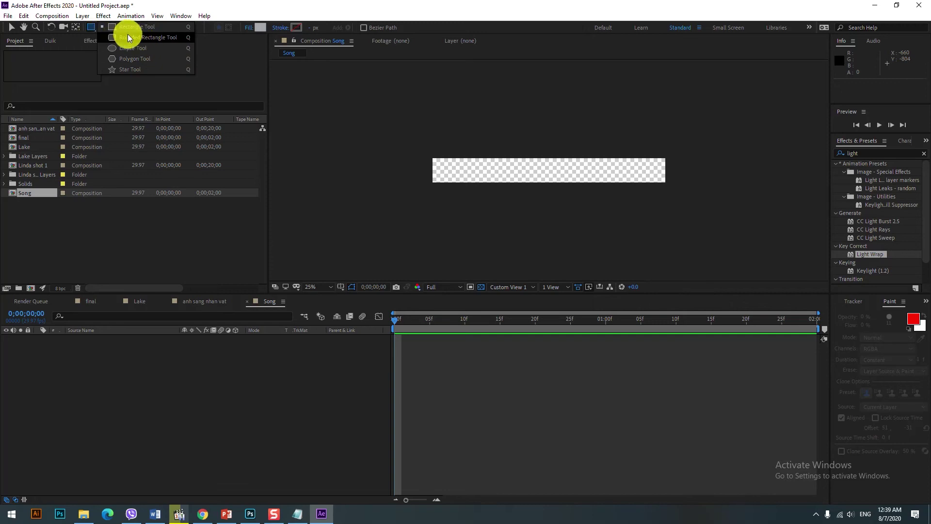
click(127, 27)
click(261, 28)
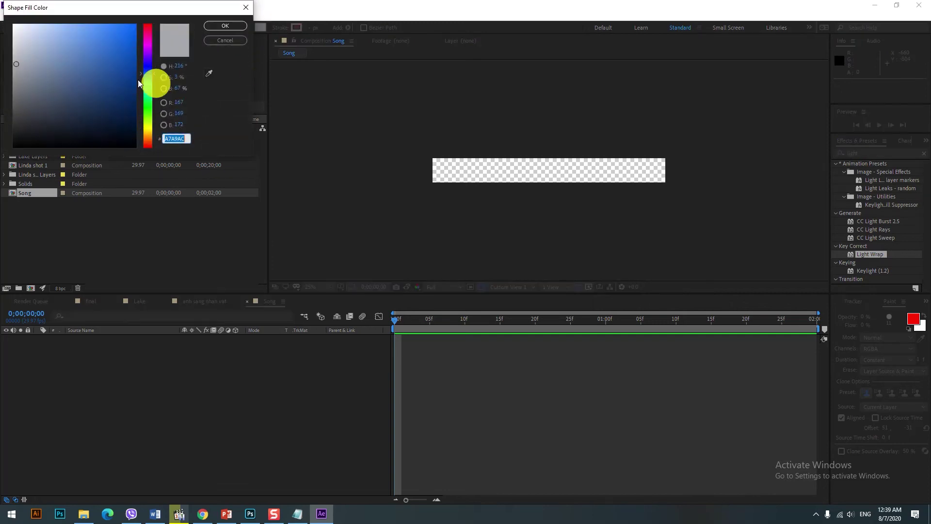
click(225, 26)
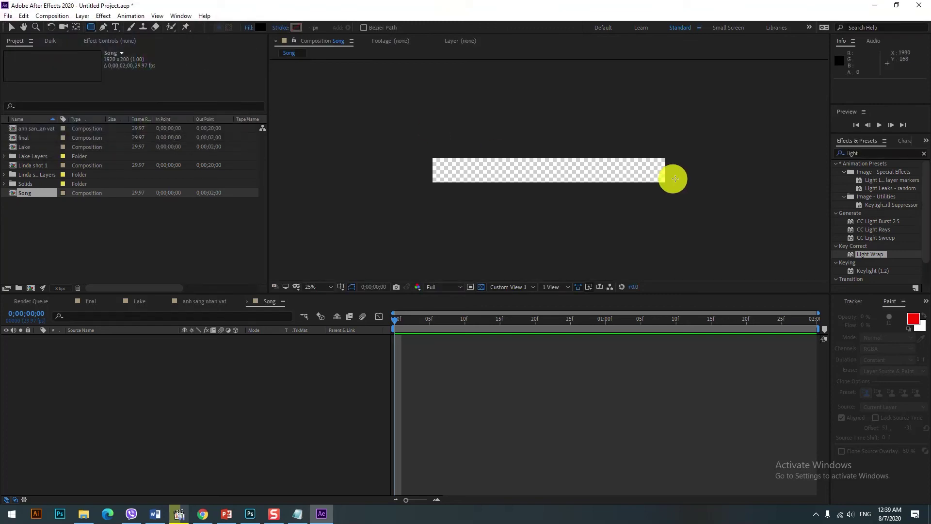
scroll(706, 183, up, 2)
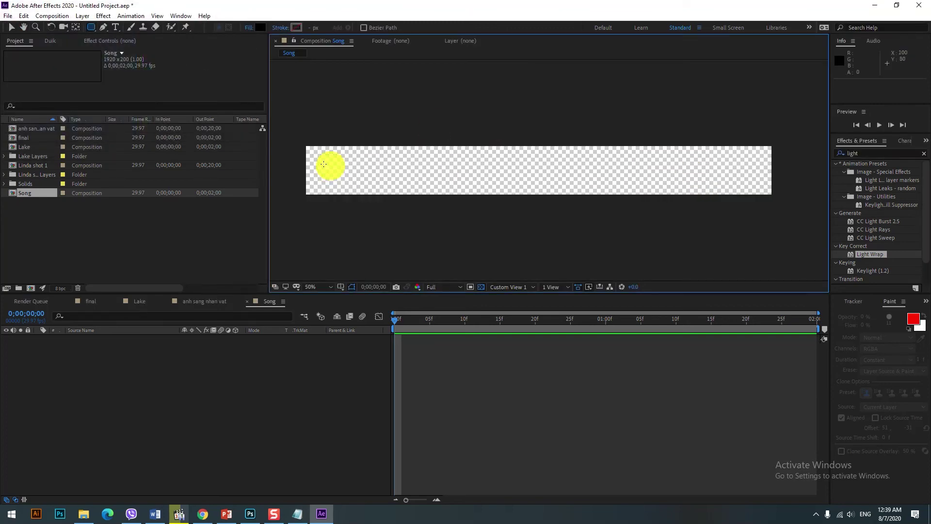
mouse_move(292, 160)
mouse_down()
mouse_move(338, 180)
mouse_move(791, 219)
mouse_up()
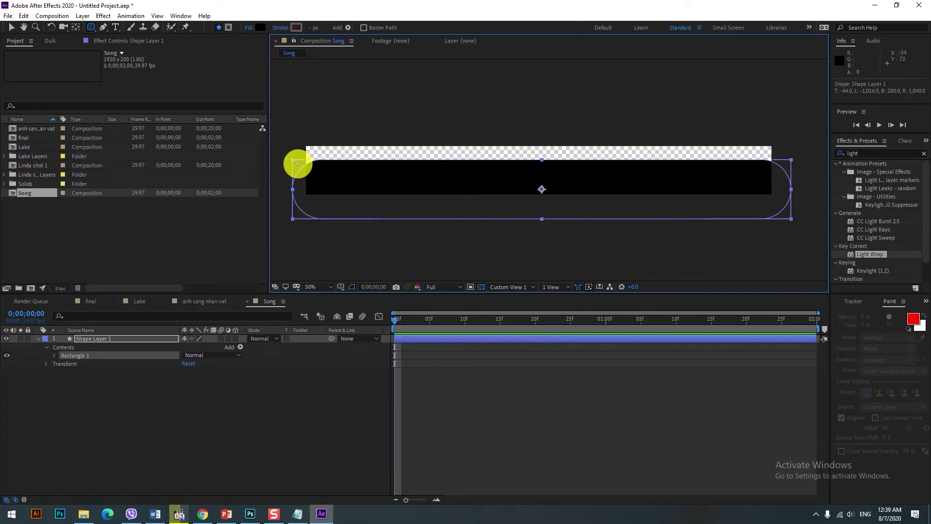
Set the Rectangle Path roundness to 130 to give the shape rounded ends.
click(55, 355)
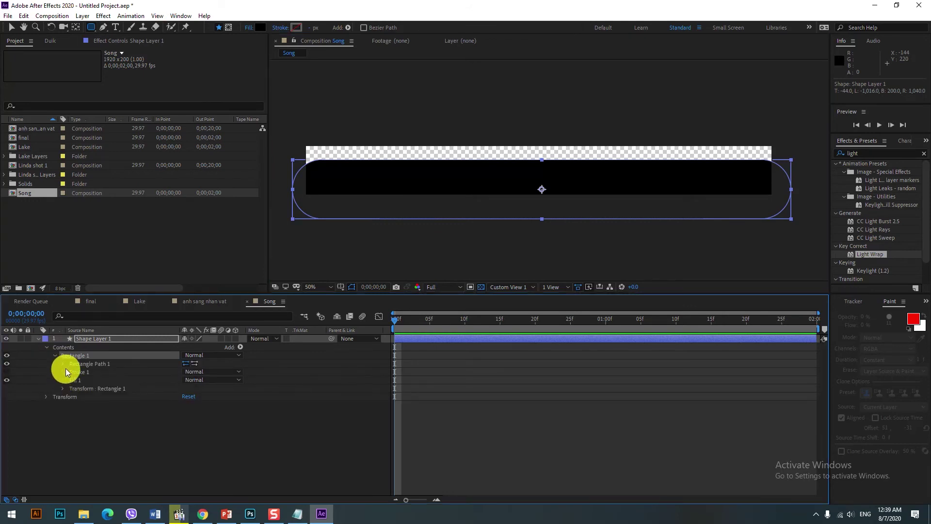
click(66, 363)
click(63, 364)
drag(188, 387, 184, 386)
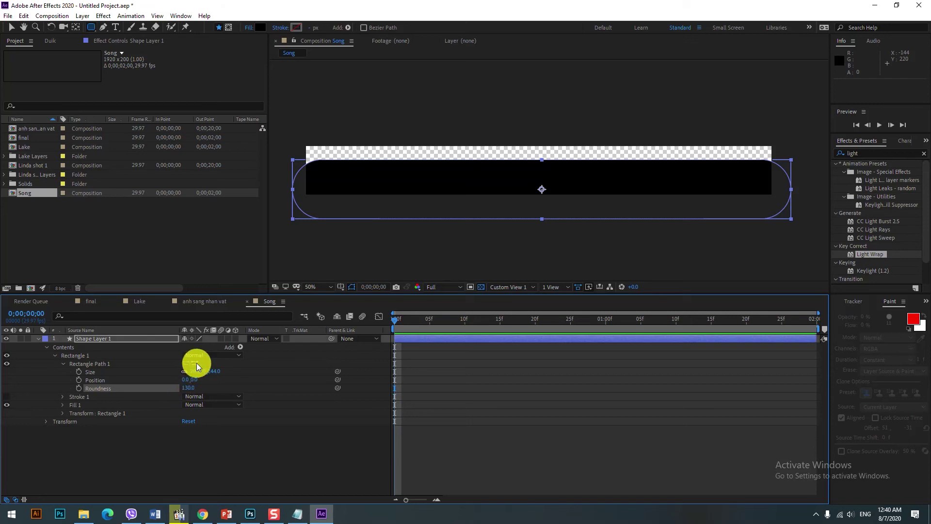
click(11, 28)
click(453, 182)
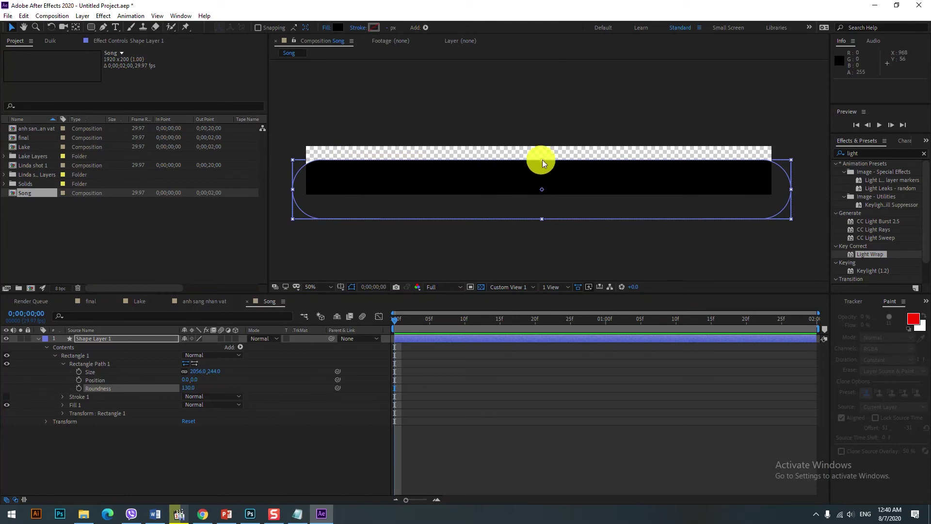
Apply Turbulent Displace from Effects & Presets to Shape Layer 1.
click(864, 153)
key(BackSpace)
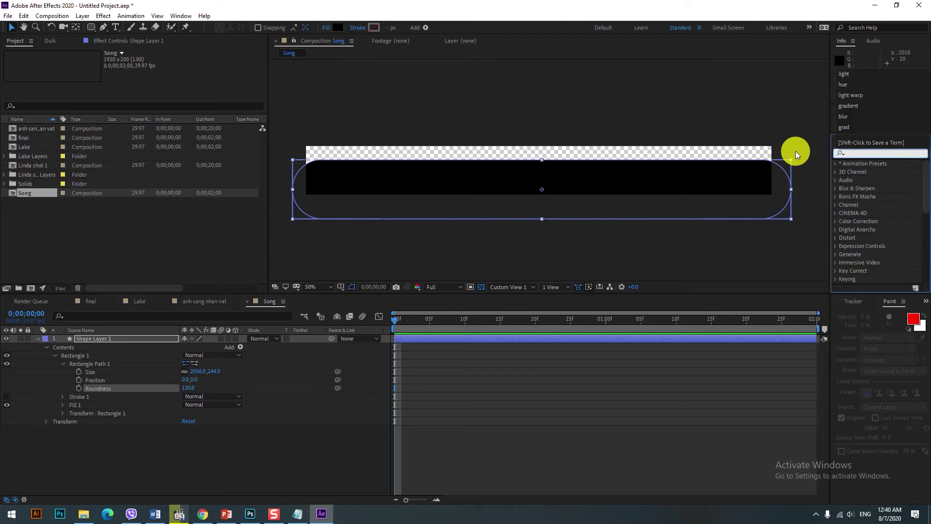
text(tur)
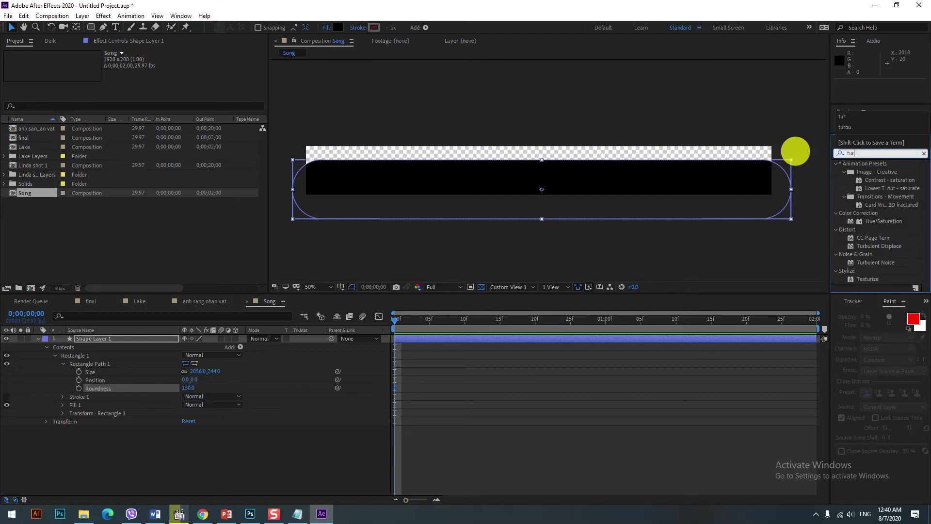
drag(879, 246, 109, 338)
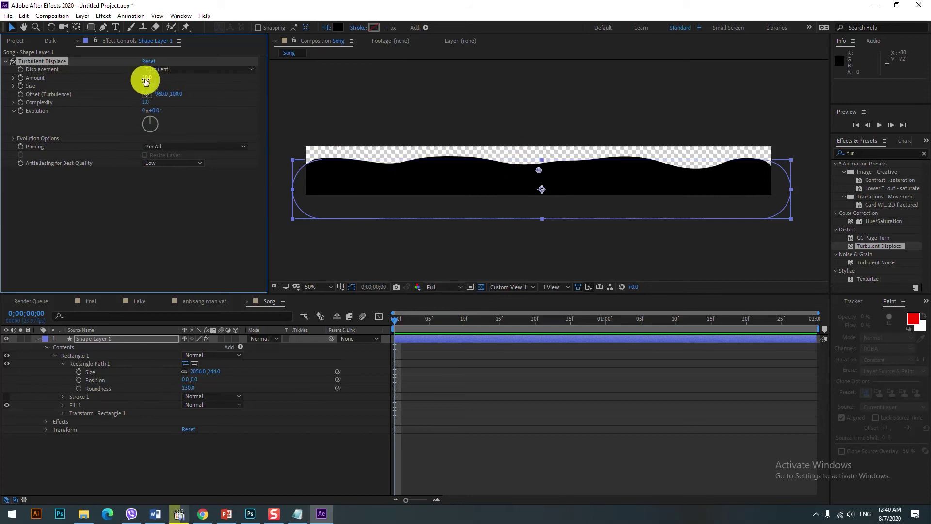
Set Turbulent Displace Size to 36 and Amount to 45, undoing a trial Evolution change.
mouse_move(150, 86)
mouse_down()
mouse_move(178, 89)
mouse_move(122, 102)
mouse_move(143, 100)
mouse_move(135, 105)
mouse_up()
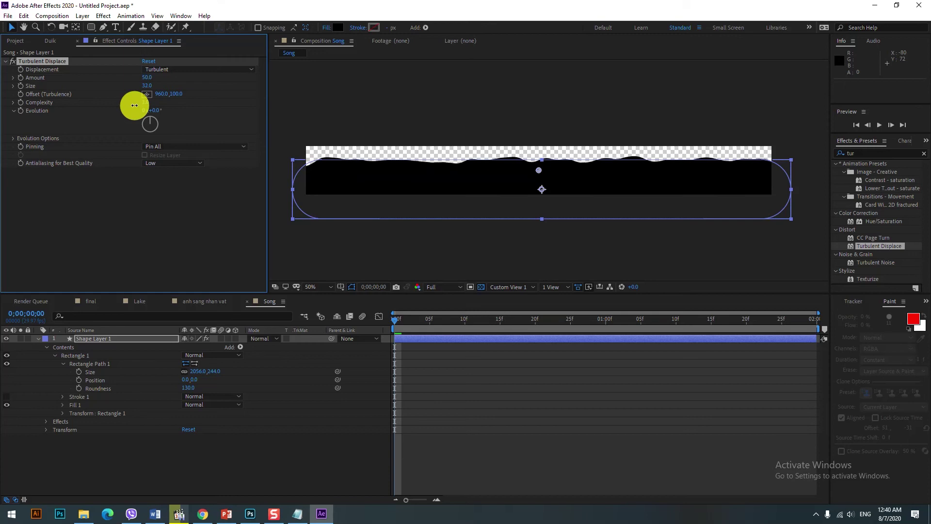
click(149, 85)
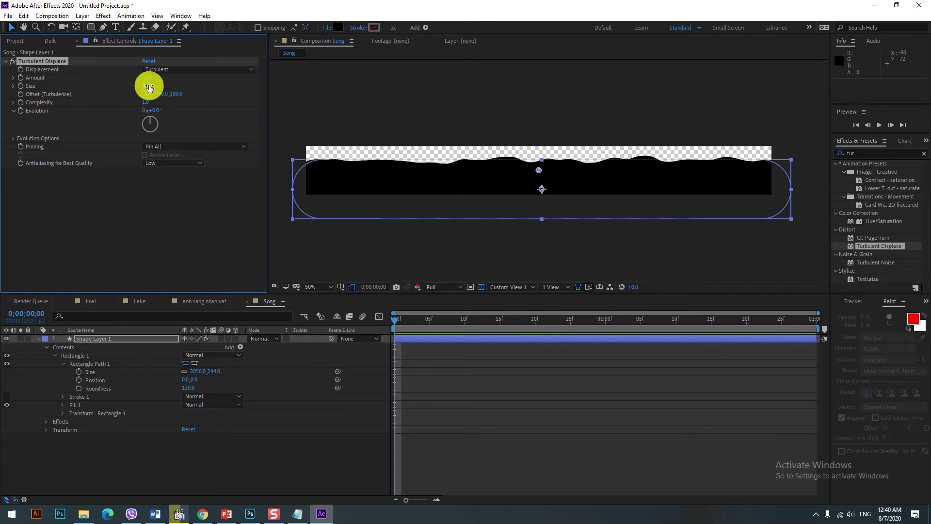
key(Return)
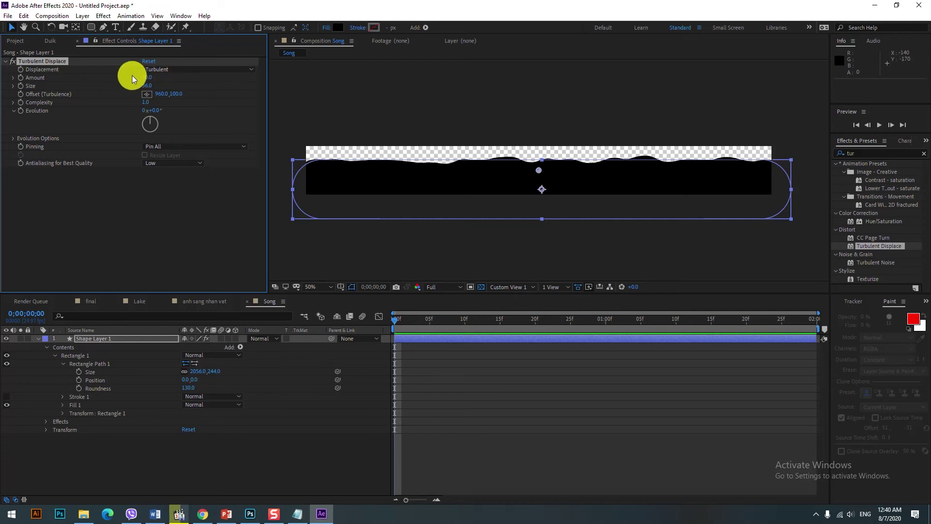
mouse_move(148, 78)
mouse_down()
mouse_move(190, 87)
mouse_move(168, 96)
mouse_move(202, 96)
mouse_move(164, 100)
mouse_up()
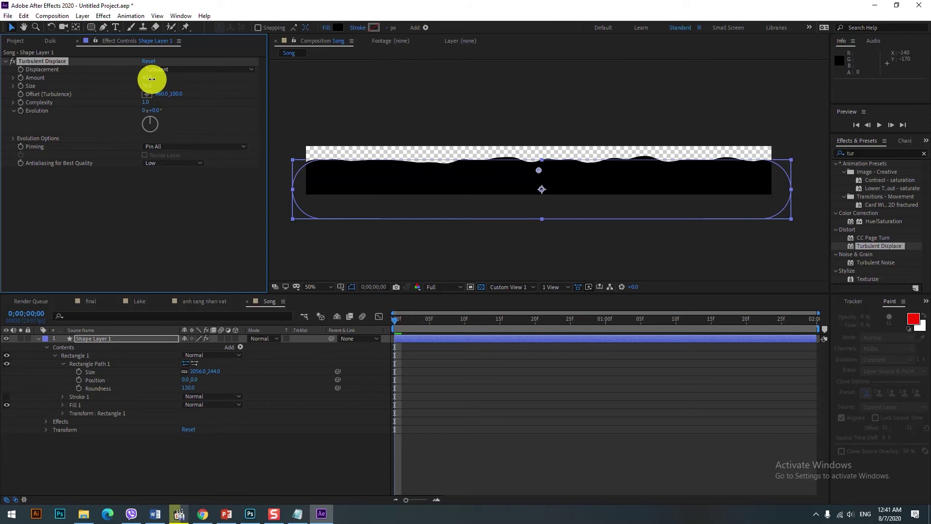
drag(153, 79, 151, 79)
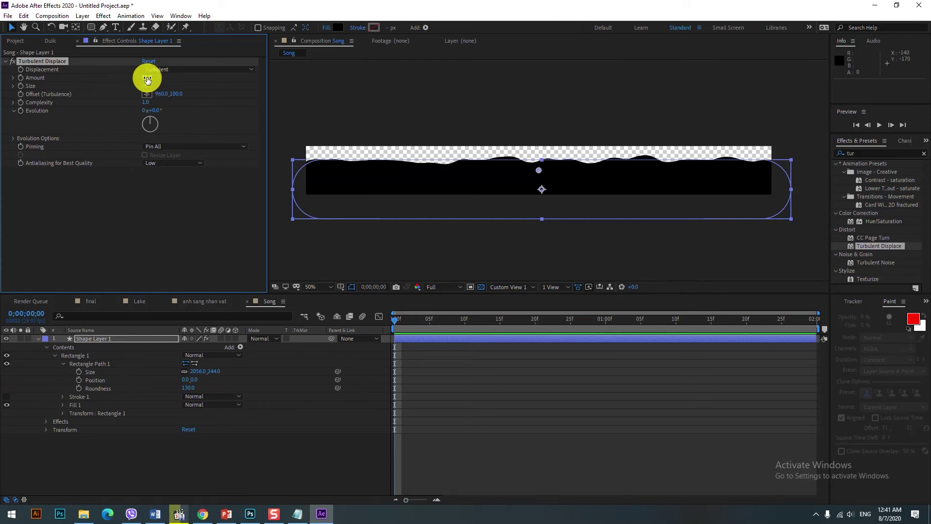
click(165, 202)
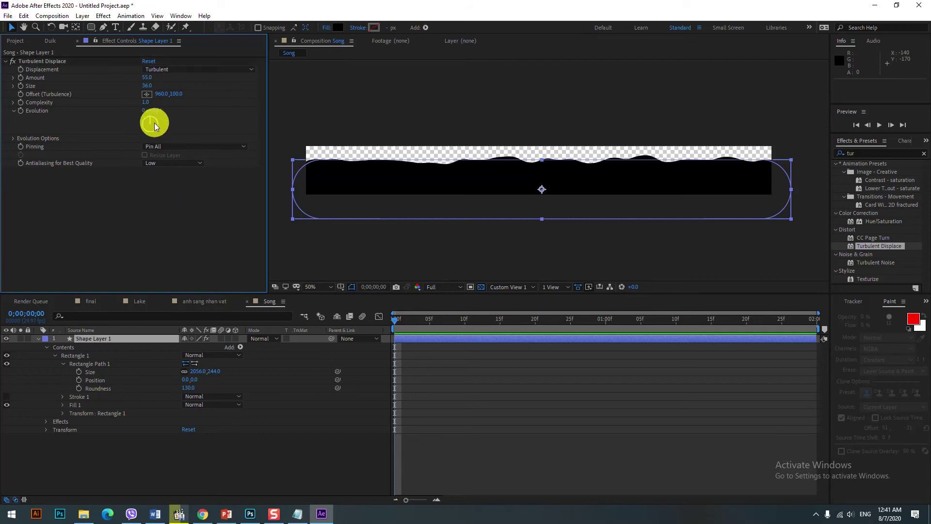
mouse_move(157, 113)
mouse_down()
mouse_move(210, 139)
mouse_move(447, 150)
mouse_move(203, 136)
mouse_move(238, 128)
mouse_up()
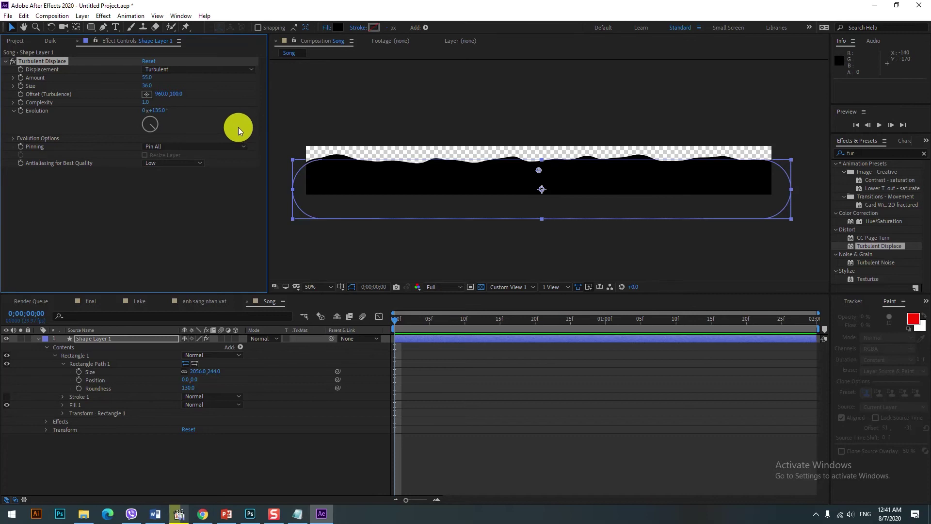
key(ctrl+z)
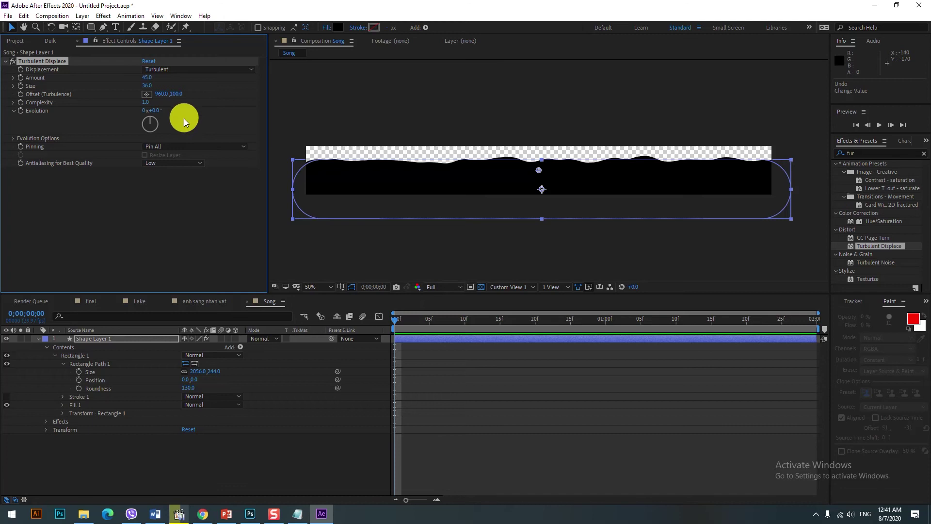
Drive the Evolution property with the expression time*100 and preview the moving wavy edge.
alt+click(20, 109)
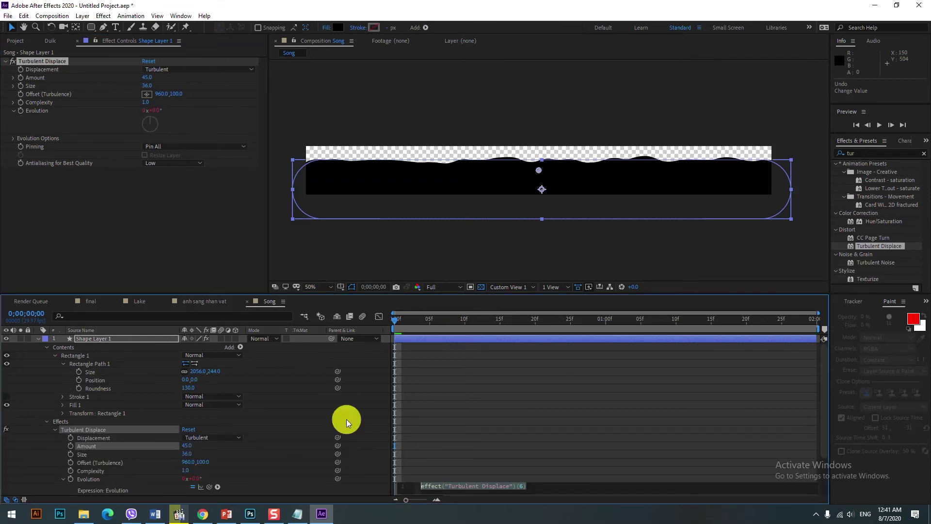
scroll(246, 454, down, 1)
scroll(250, 450, down, 1)
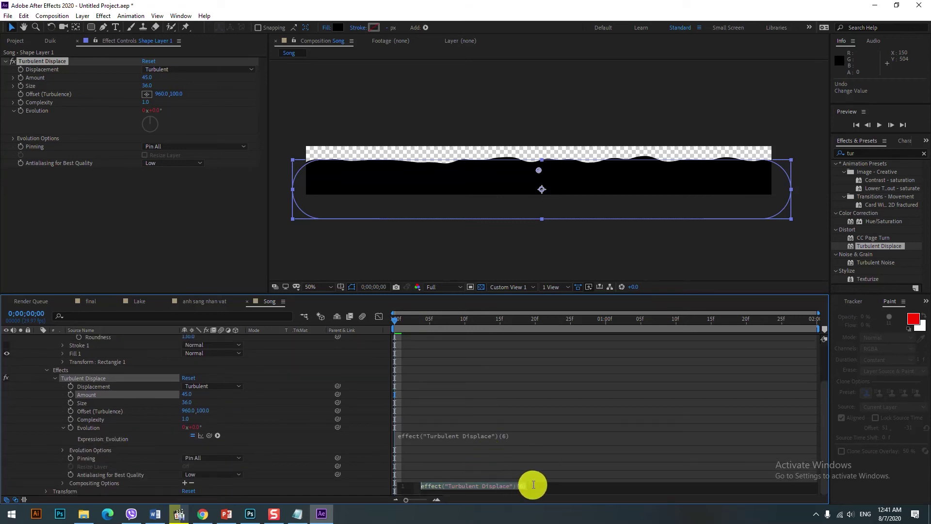
text(time*)
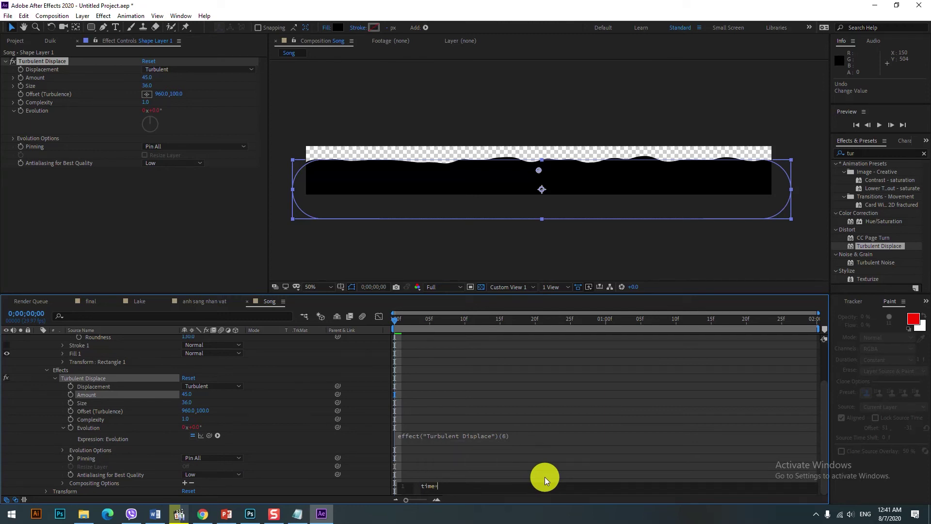
text(100)
click(548, 379)
key(space)
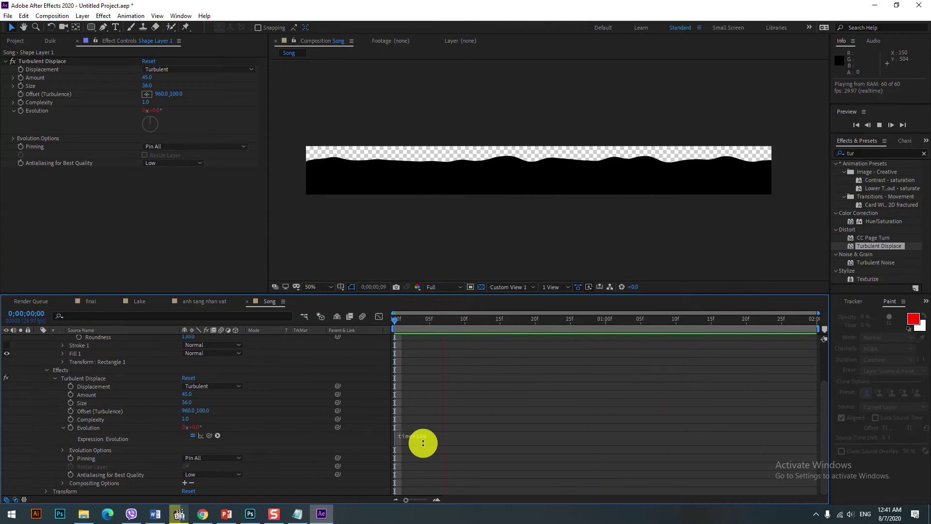
key(space)
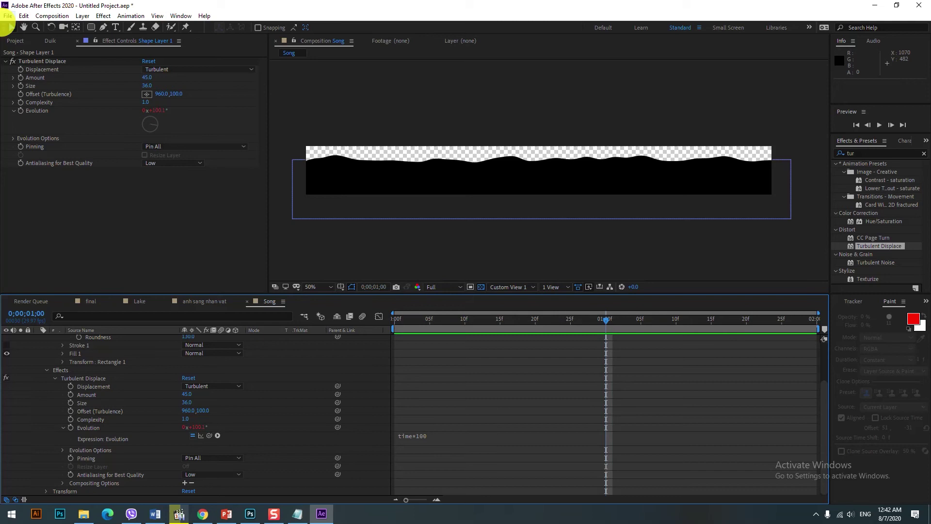
click(12, 43)
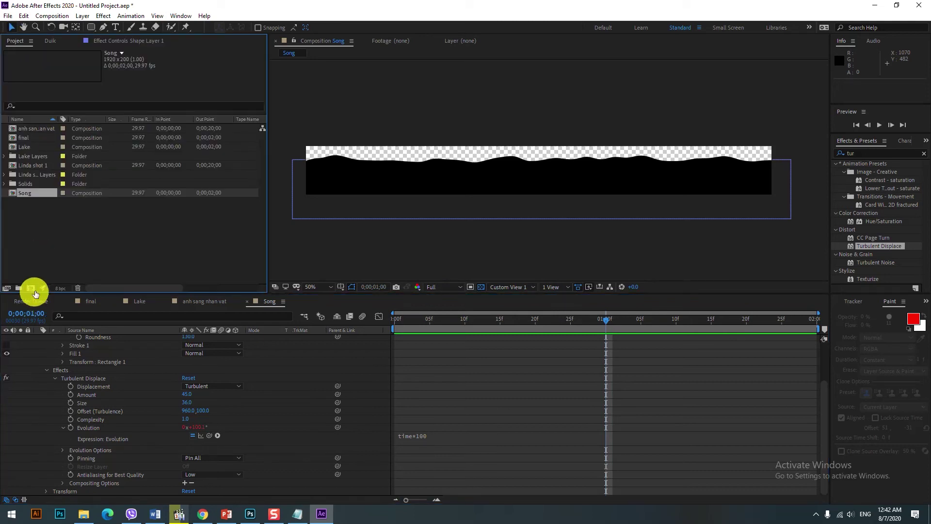
Create the 1920 × 1080 composition Song_comp from the Project panel.
click(32, 290)
text(Song_comp)
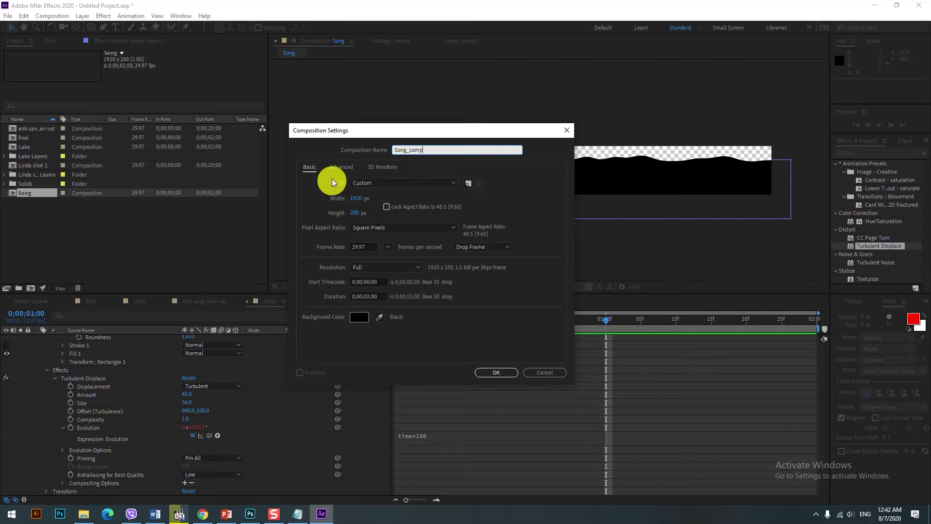
click(359, 210)
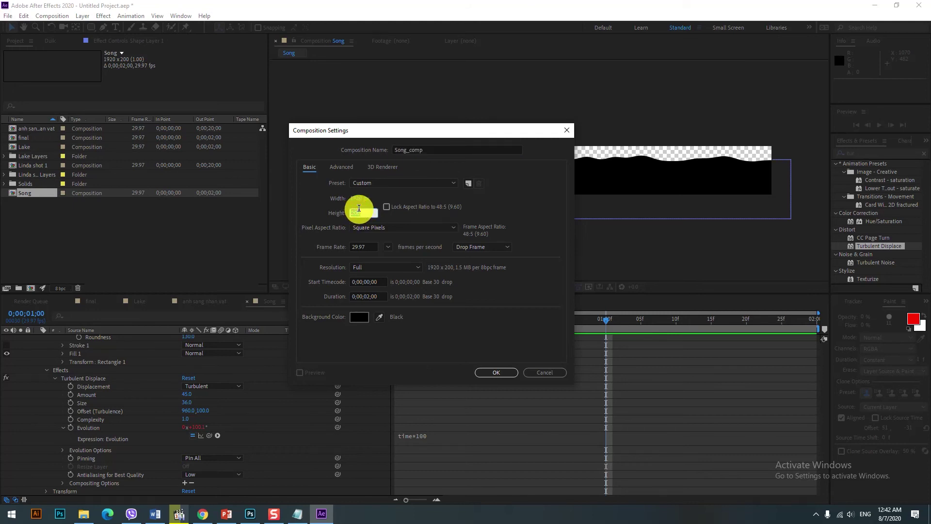
text(1080)
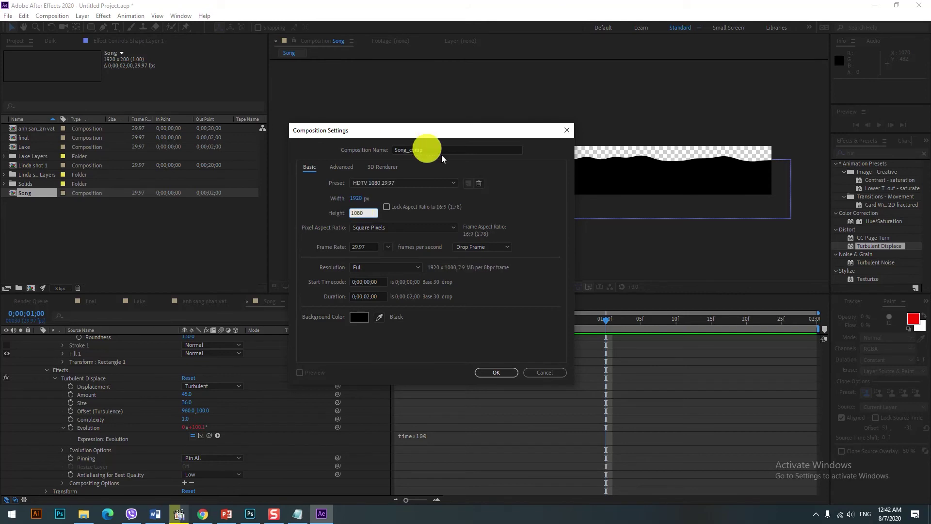
click(499, 372)
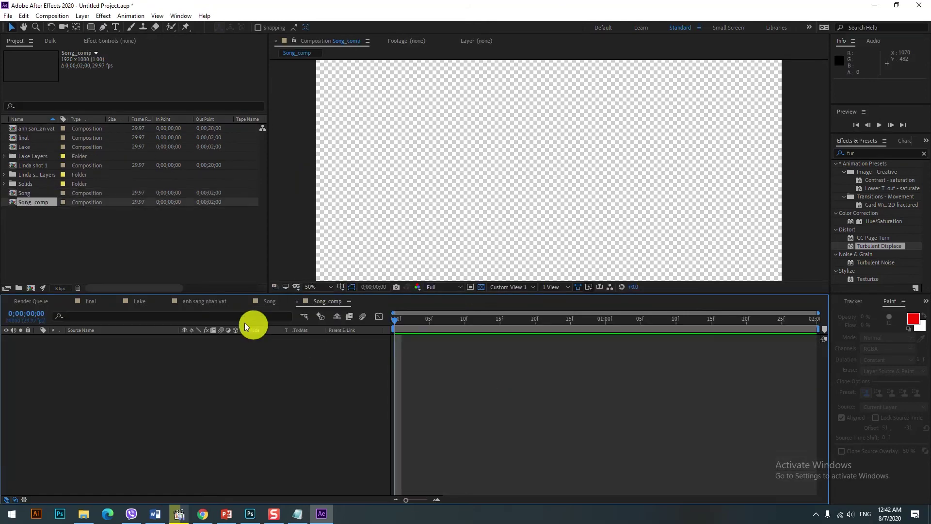
Place the Song comp into Song_comp and lower its Opacity to 60%.
mouse_move(23, 193)
mouse_down()
mouse_move(101, 365)
mouse_move(82, 380)
mouse_up()
key(comma)
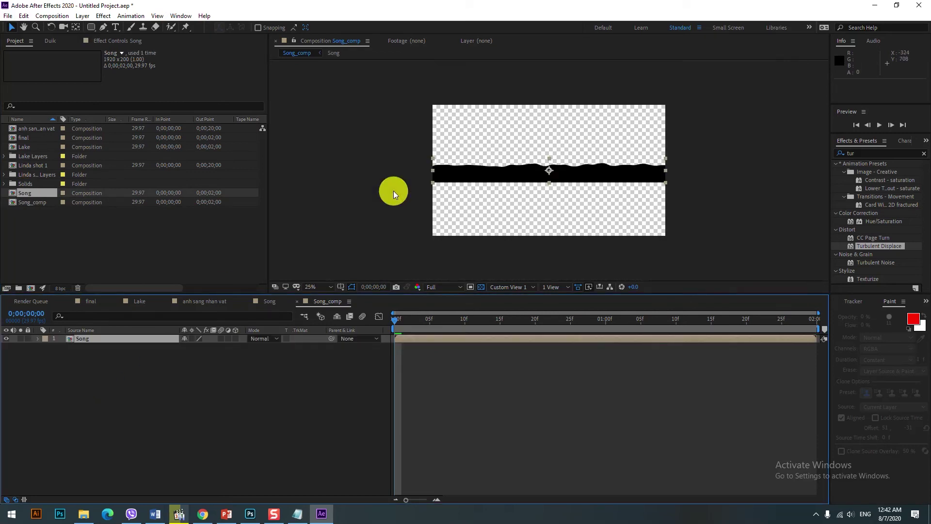
key(t)
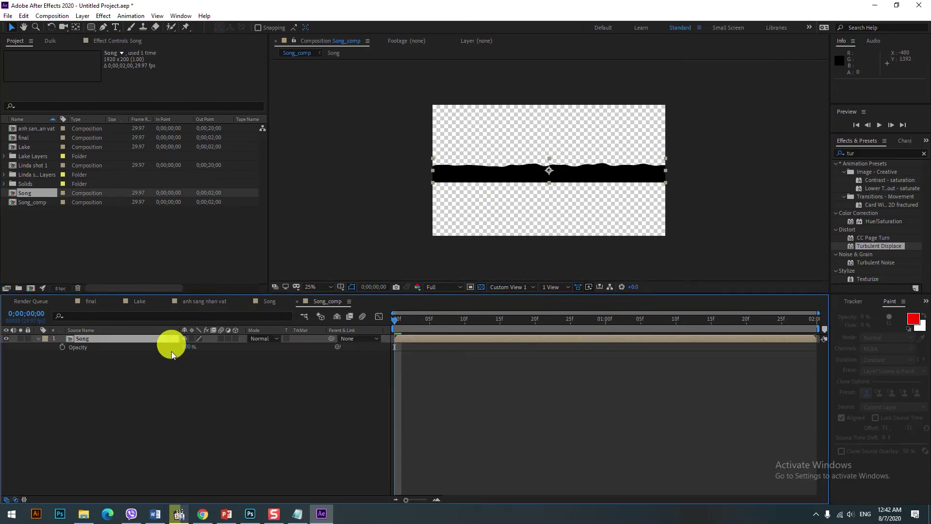
drag(186, 350, 172, 347)
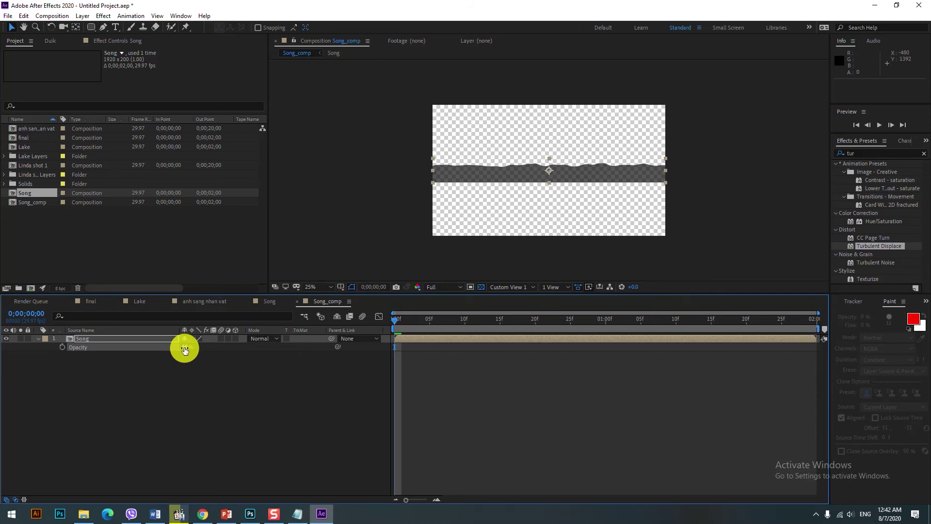
click(183, 347)
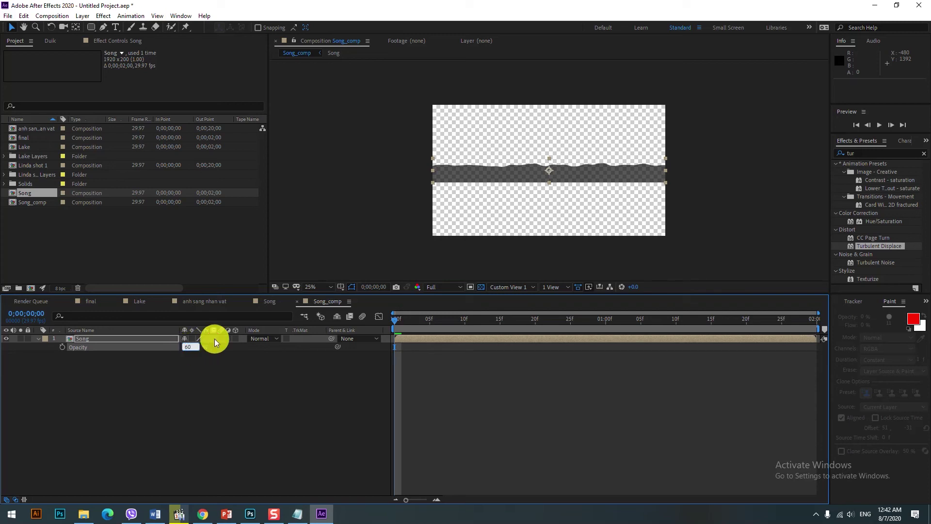
key(Return)
Duplicate the Song layer and offset the copies sideways to make four layers.
click(88, 343)
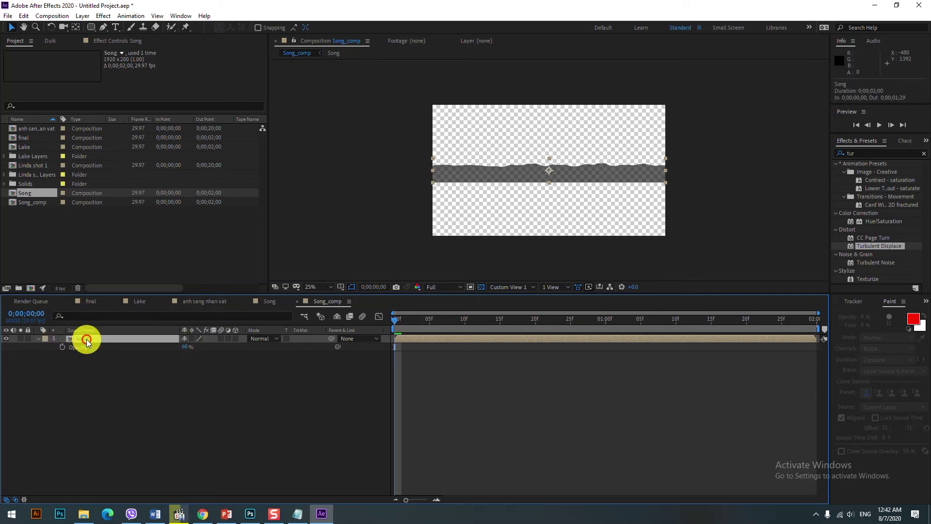
key(ctrl+d)
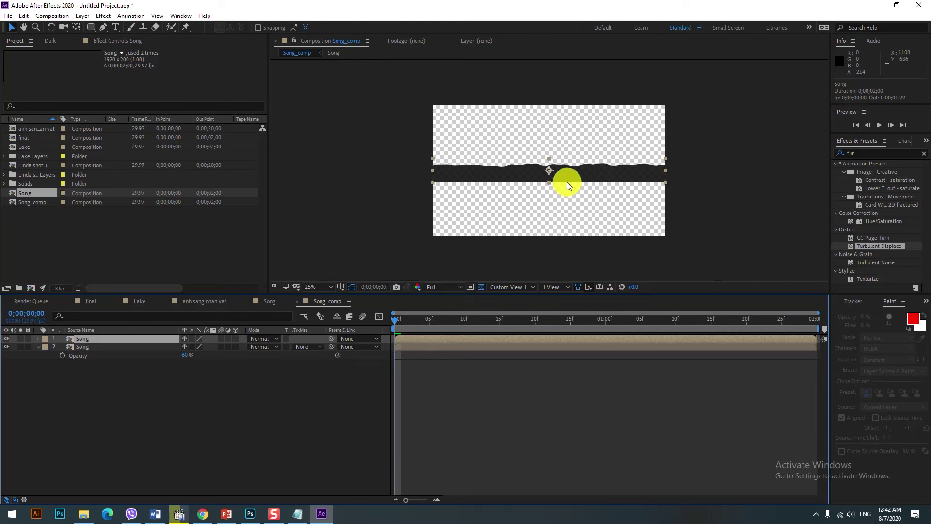
drag(614, 181, 511, 186)
drag(136, 405, 71, 314)
key(ctrl+d)
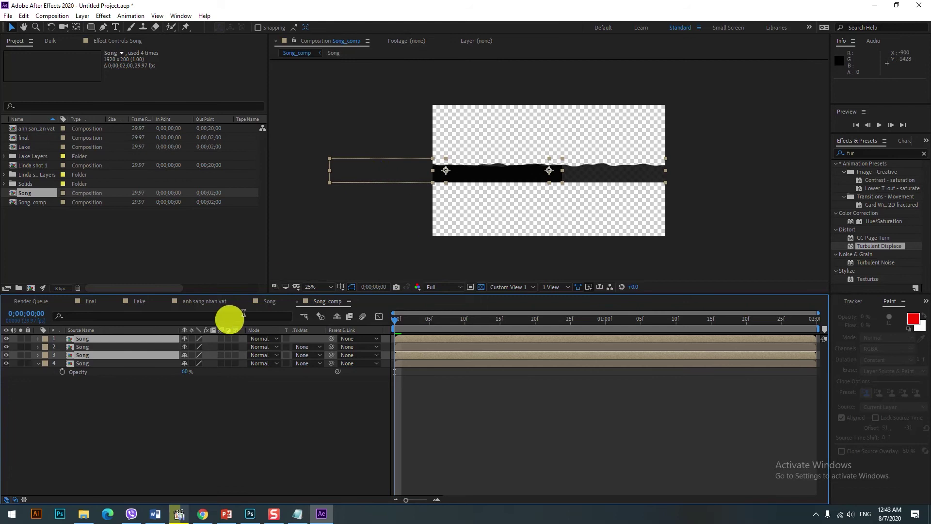
click(399, 177)
drag(398, 177, 483, 180)
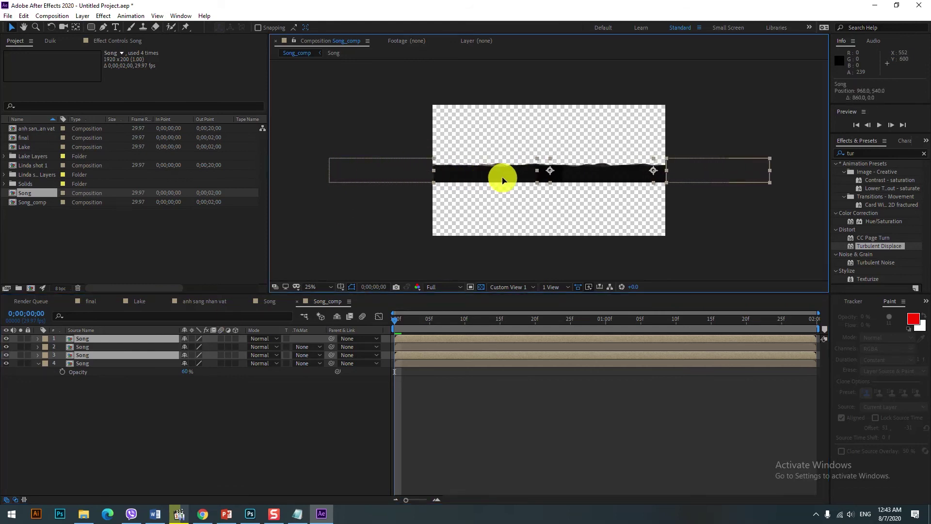
drag(483, 181, 502, 180)
Duplicate the four layers, then all eight, shifting the copies to reach 16 layers.
drag(188, 415, 45, 262)
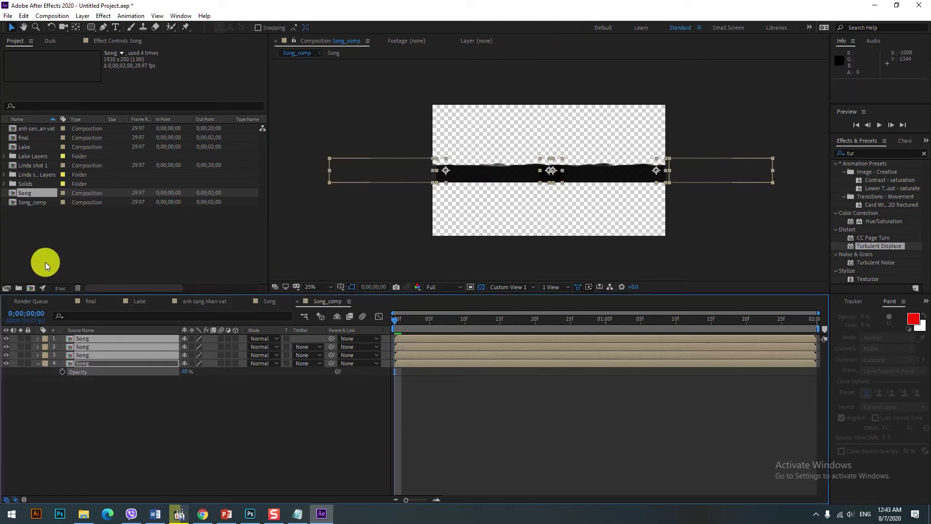
key(ctrl+d)
click(620, 177)
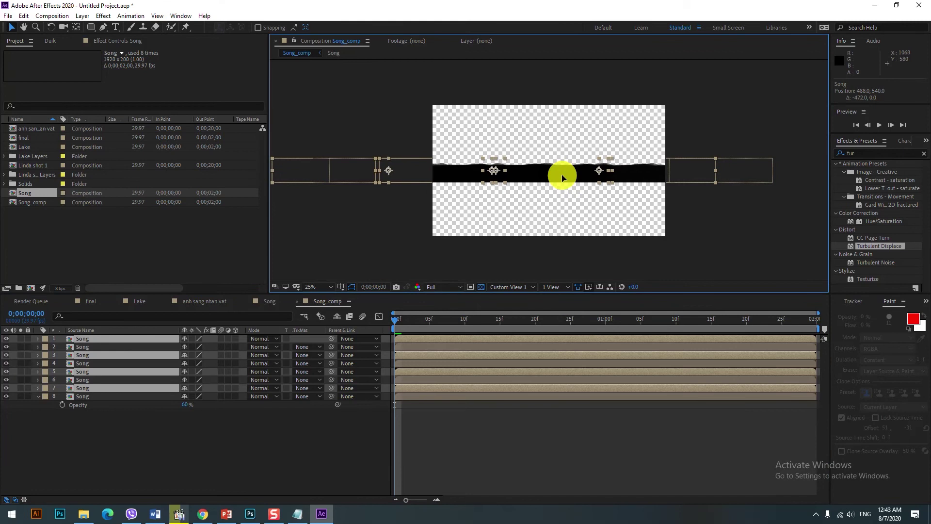
drag(619, 177, 602, 184)
click(64, 297)
key(ctrl+a)
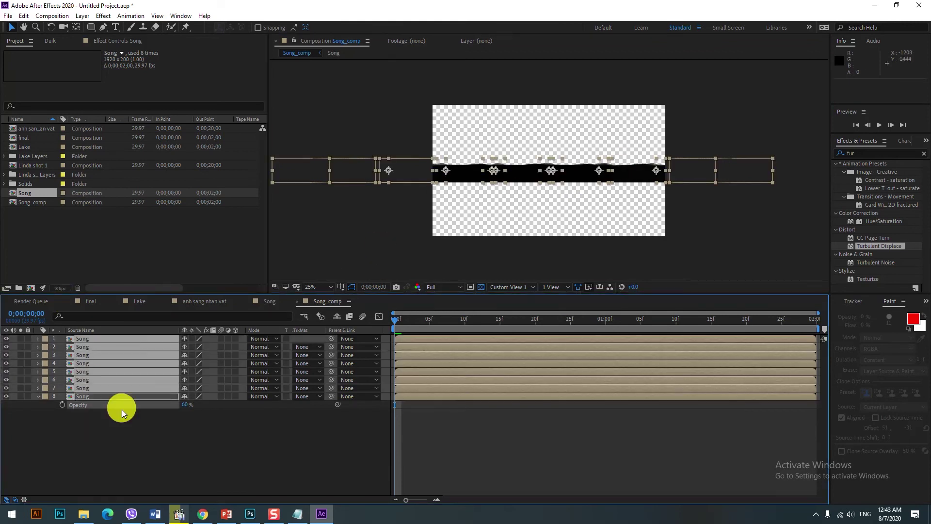
key(ctrl+d)
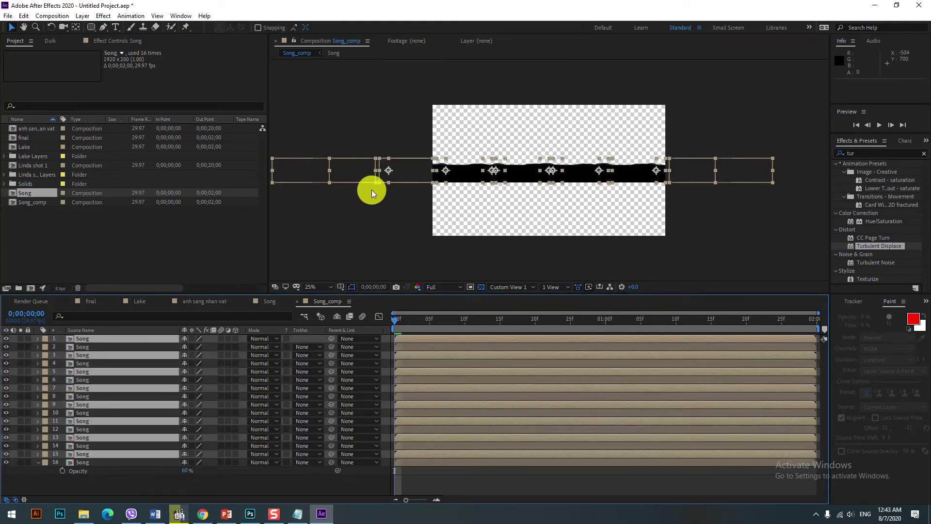
drag(409, 170, 473, 173)
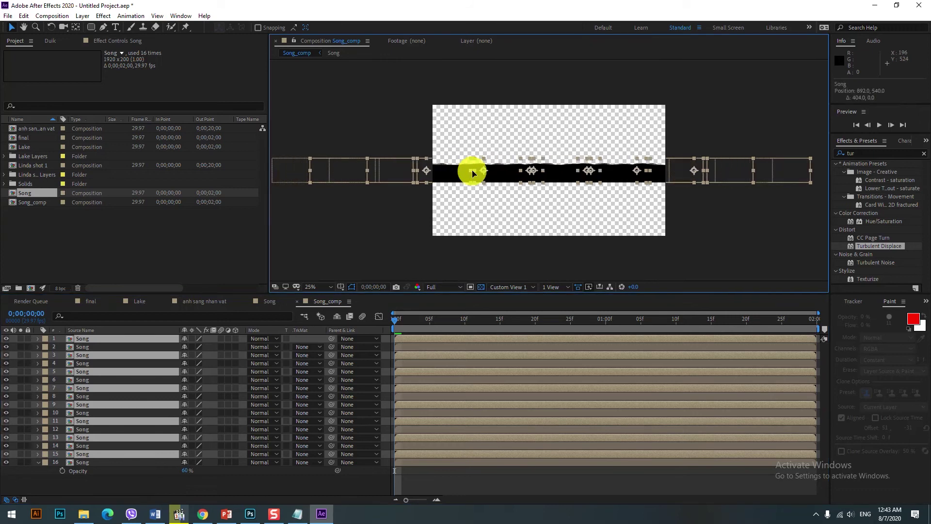
Preview Song_comp, zooming in on the wave edge, then select all 16 layers.
click(706, 135)
key(space)
key(period)
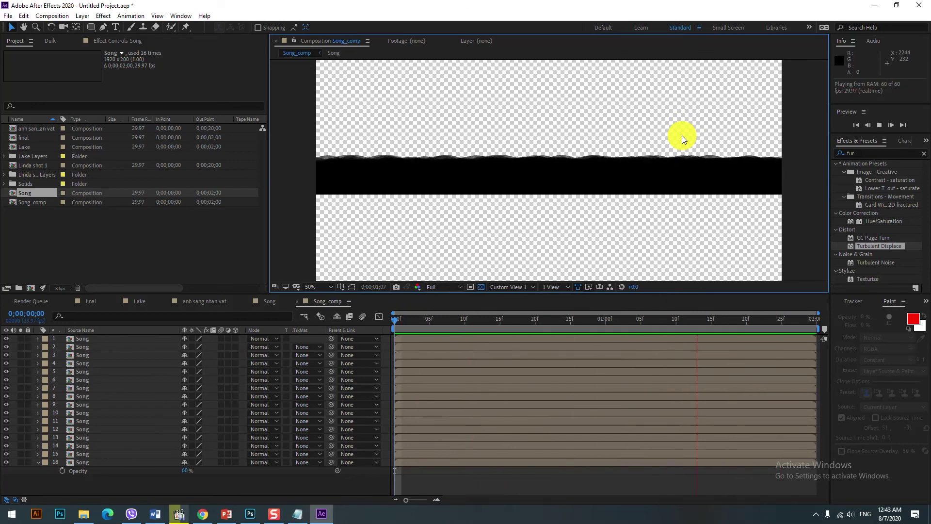
key(period)
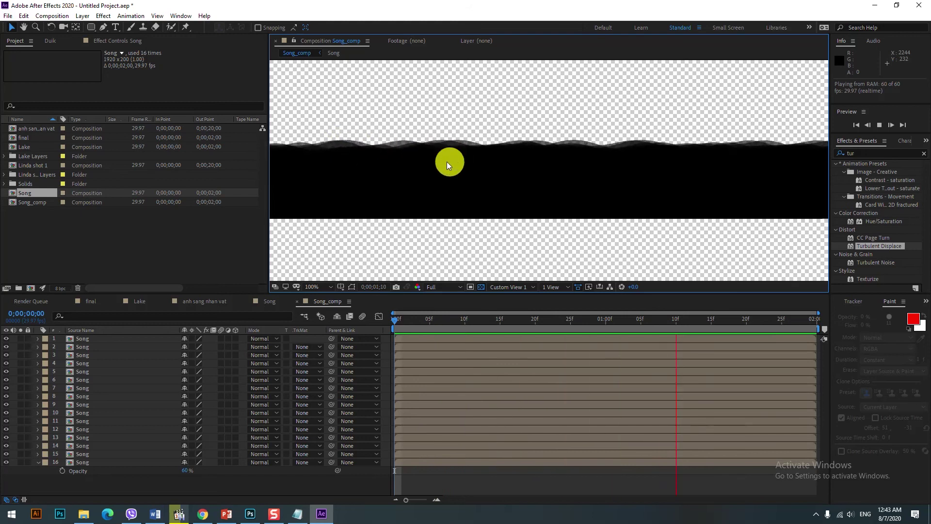
key(comma)
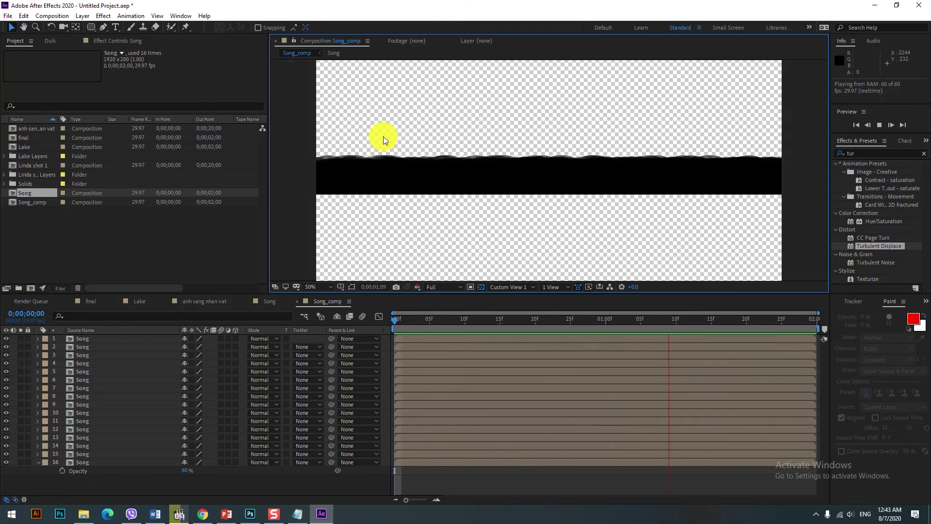
click(51, 341)
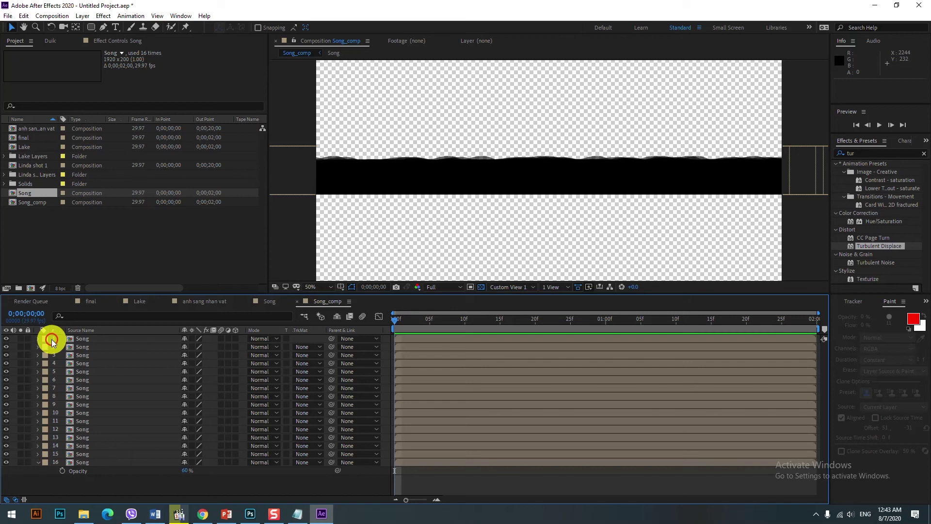
key(ctrl+a)
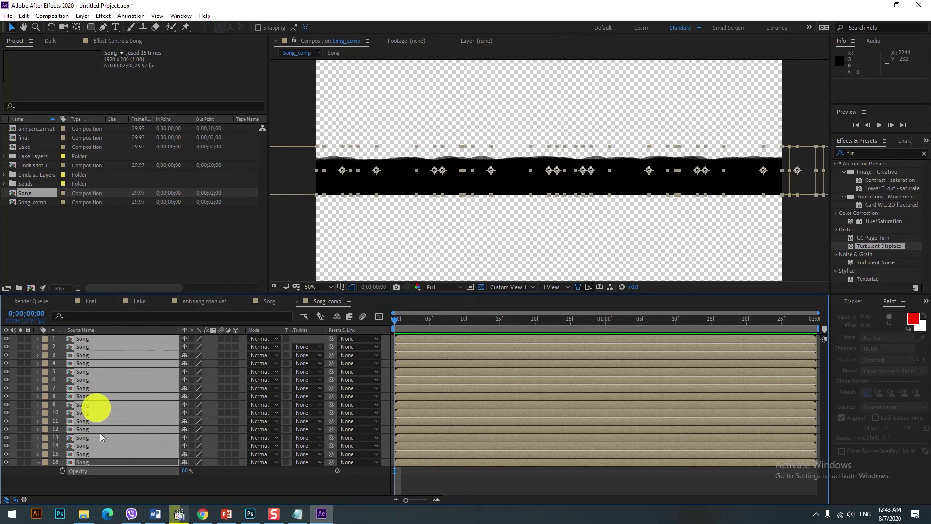
Set all 16 Song layers to Silhouette Alpha blending and switch to the Lake composition.
drag(137, 481, 62, 337)
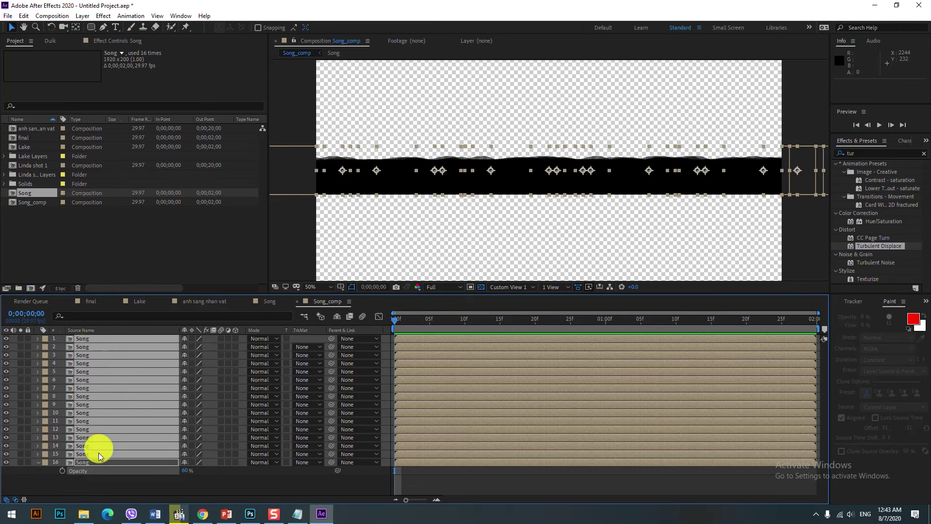
click(258, 338)
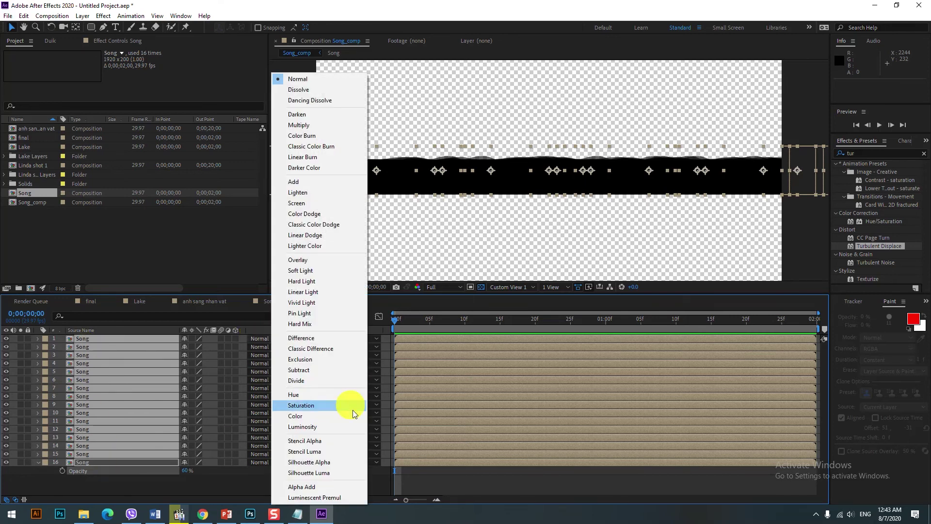
click(331, 463)
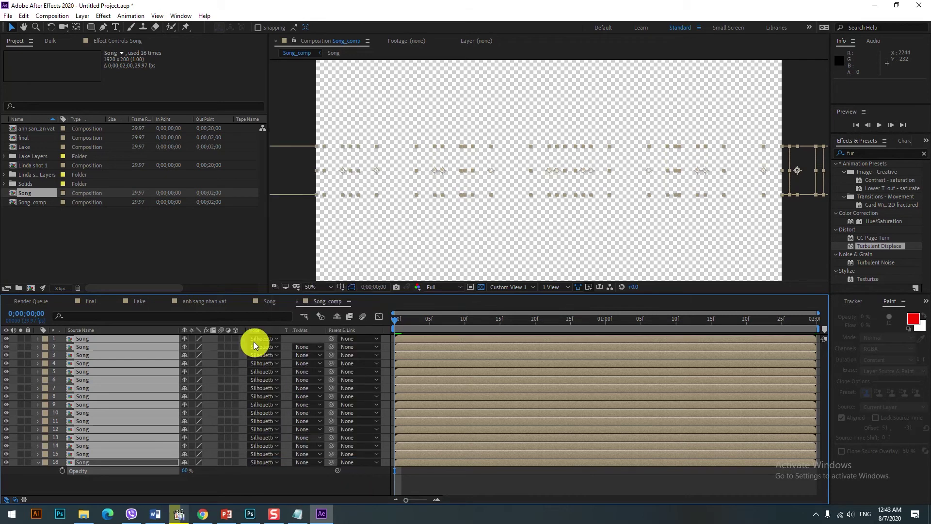
click(16, 500)
click(17, 501)
click(16, 501)
click(17, 501)
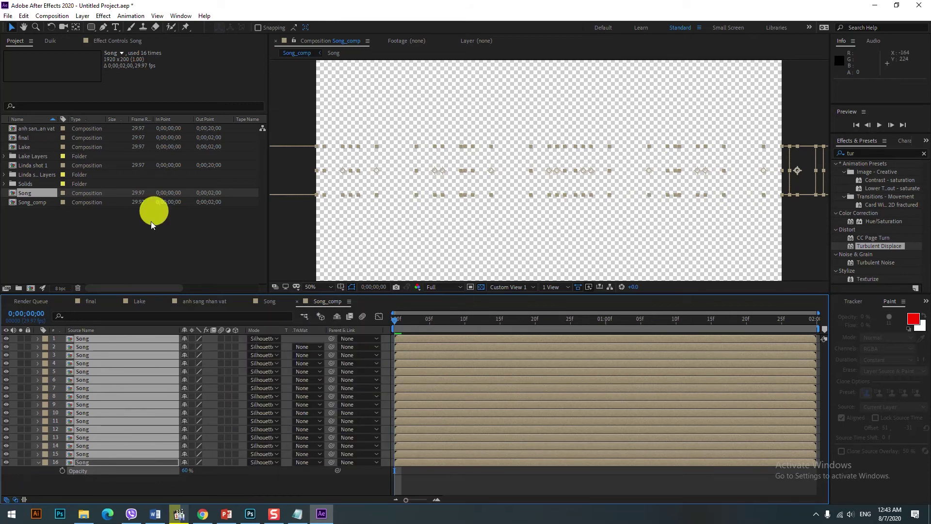
click(141, 302)
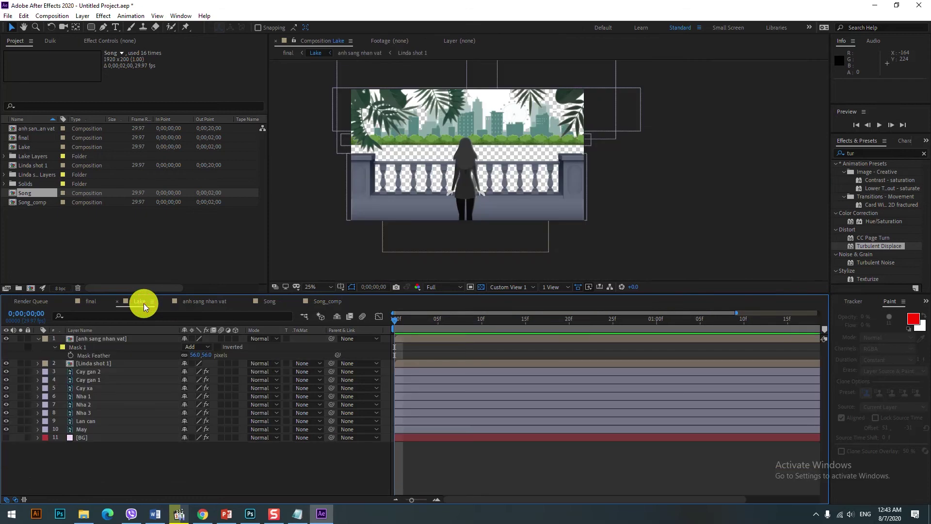
Add Song_comp to Lake above Cay gan 2, move time to 0;00;00;15, and collapse transformations.
click(30, 202)
drag(37, 204, 99, 369)
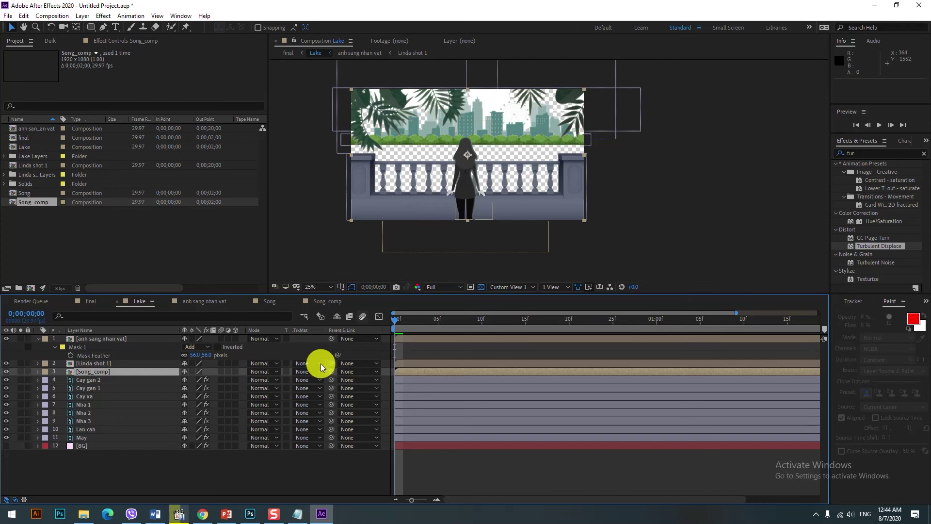
drag(394, 321, 526, 335)
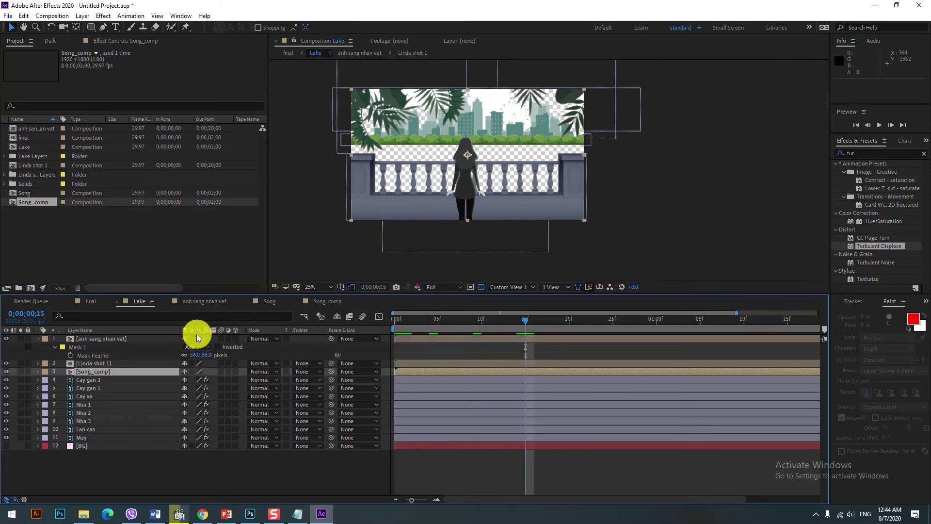
click(192, 370)
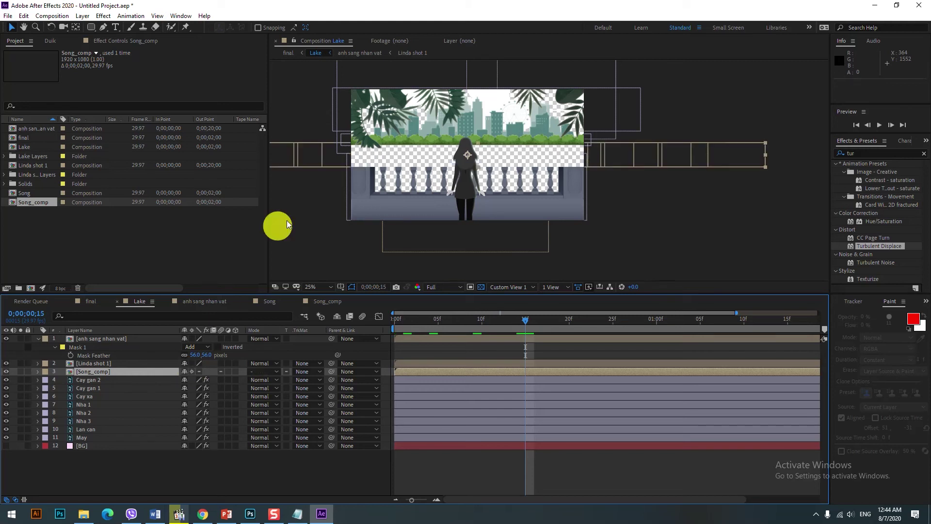
Set the Song_comp layer's Position to 960.0, 516.0 to raise the wavy band.
scroll(381, 162, up, 1)
scroll(439, 160, down, 2)
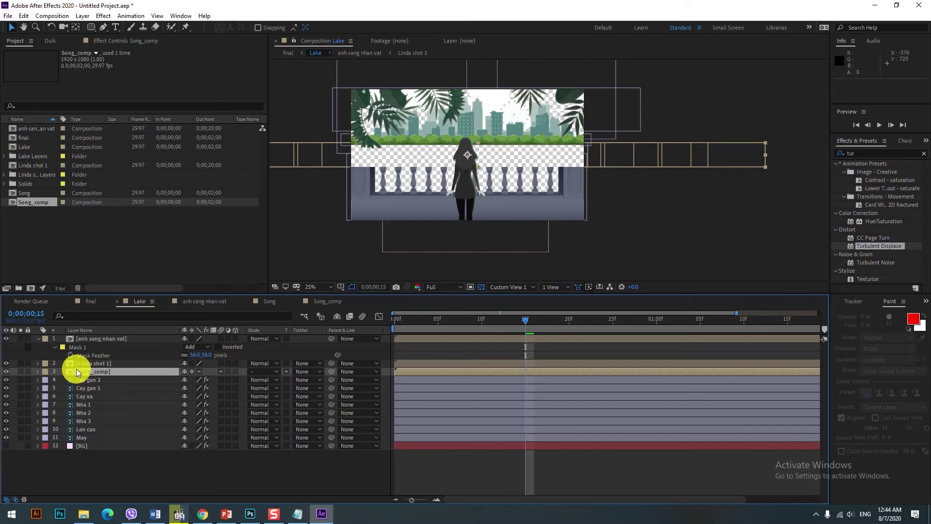
key(p)
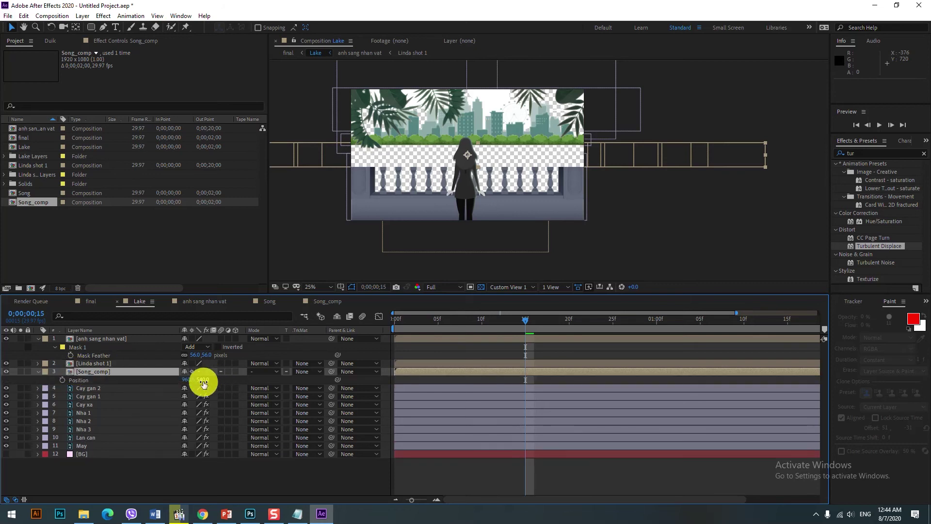
drag(203, 379, 179, 393)
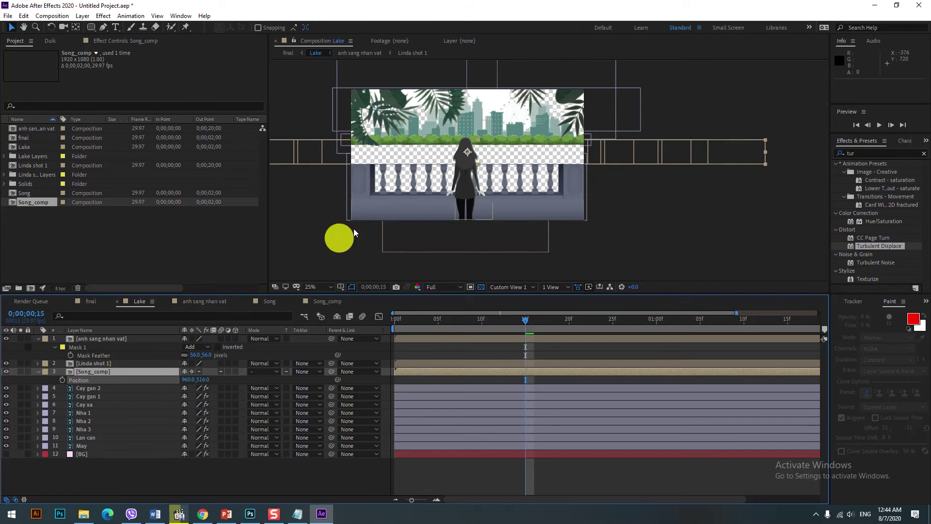
Preview the Lake composition, zooming in and out to check the band.
key(period)
key(period)
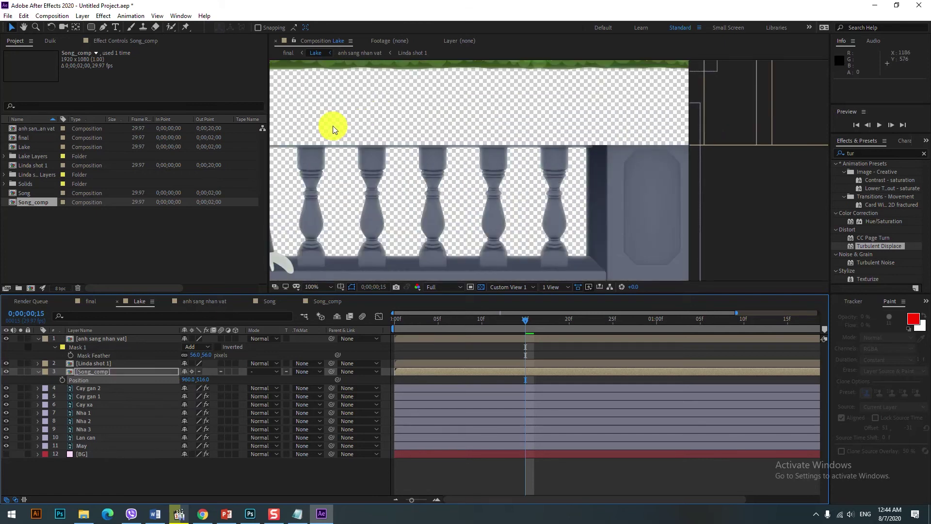
key(space)
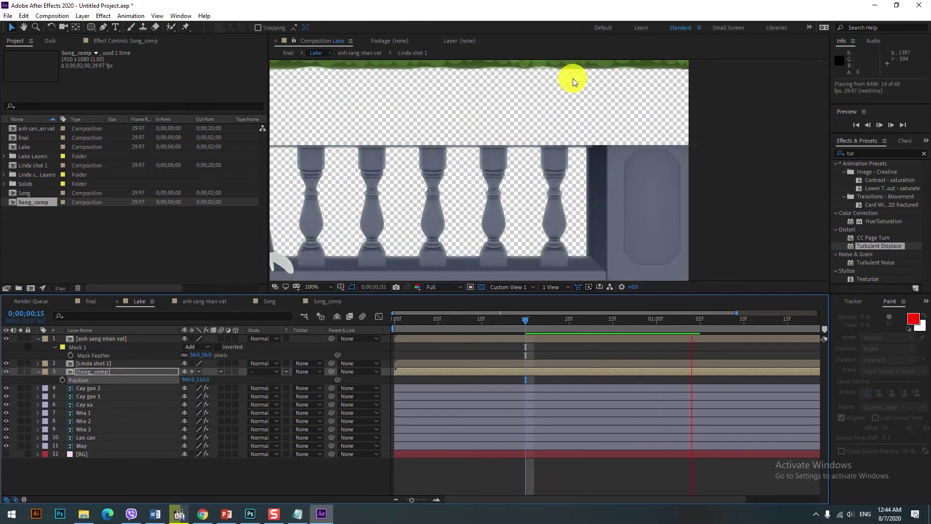
key(comma)
key(comma)
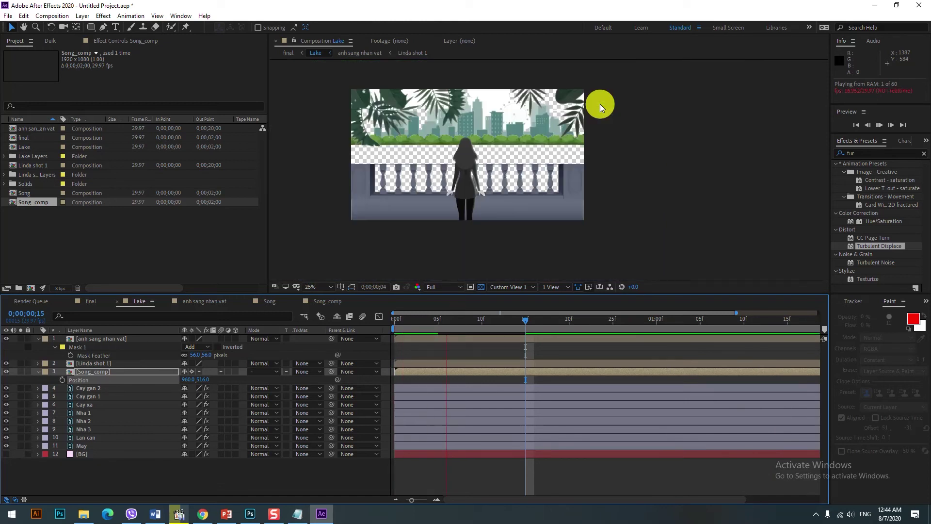
key(period)
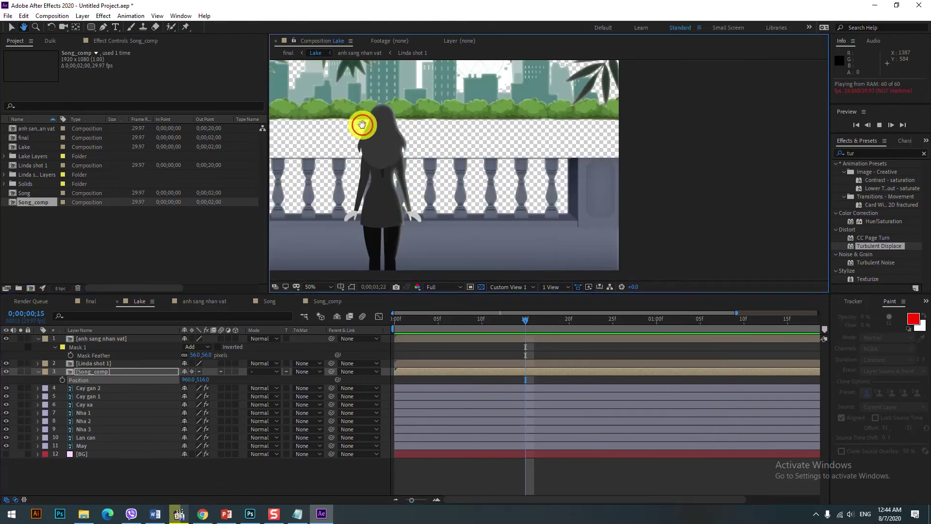
key(comma)
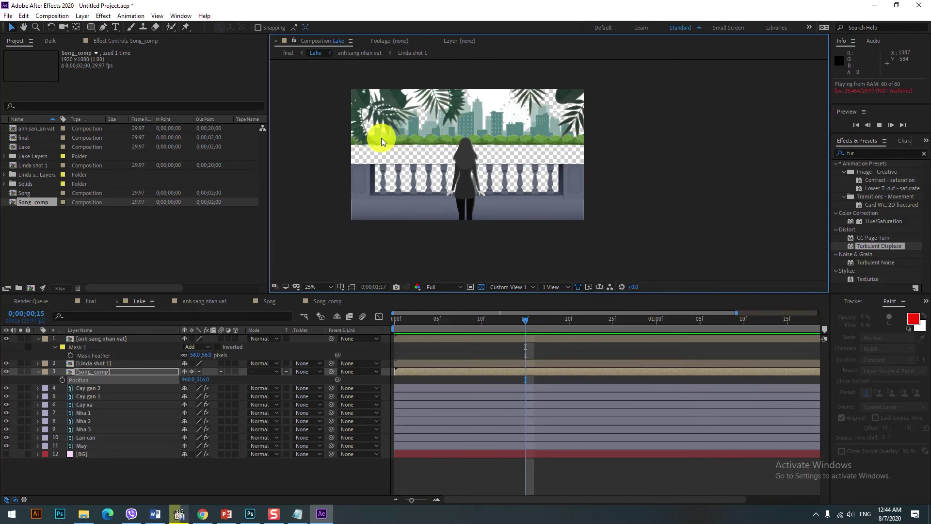
key(space)
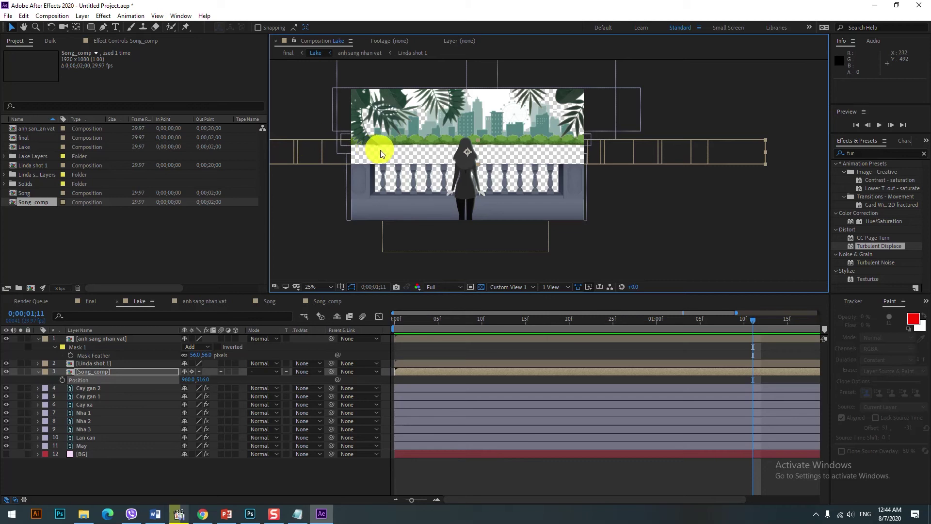
click(105, 372)
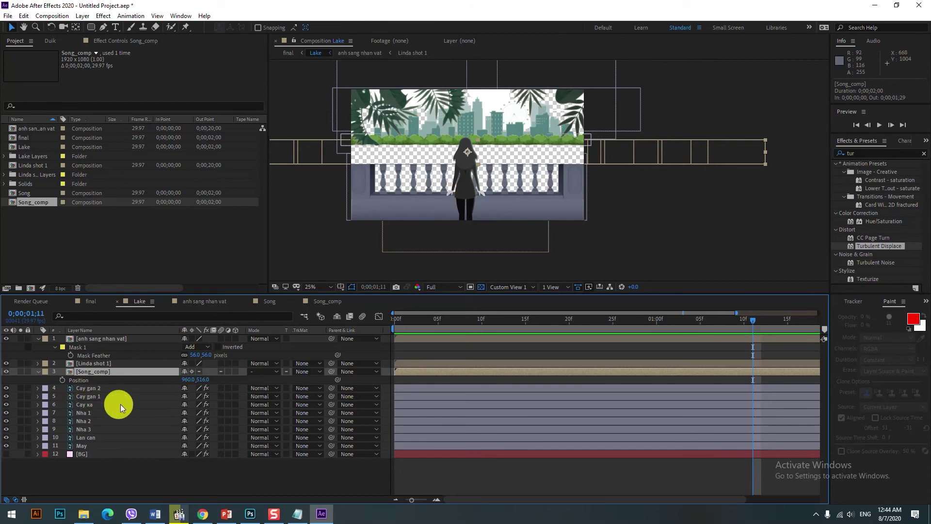
Move the Cay gan 2, Cay gan 1 and Lan can layers above Song_comp.
click(89, 388)
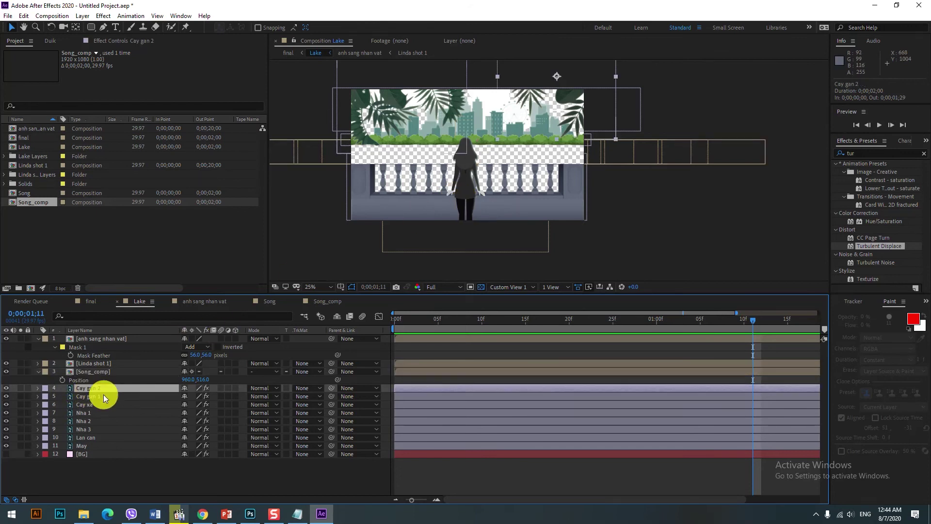
ctrl+click(98, 397)
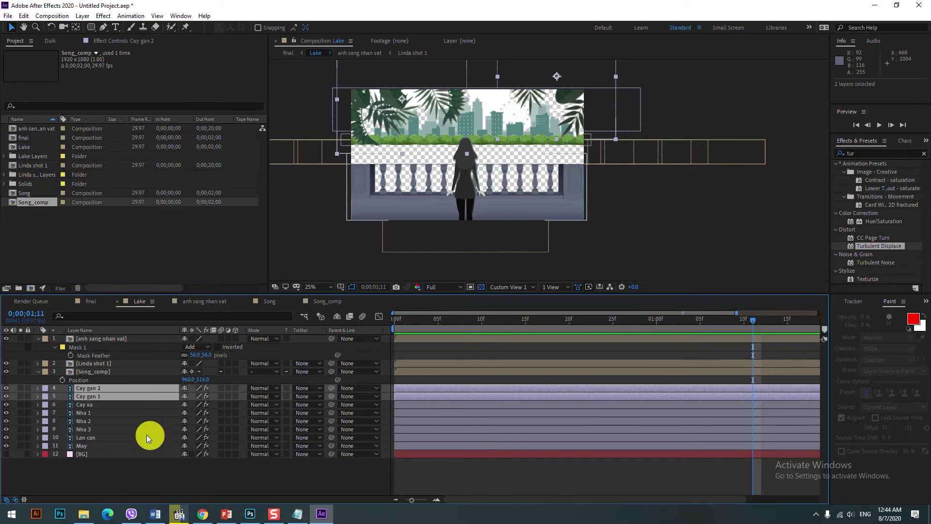
shift+click(97, 437)
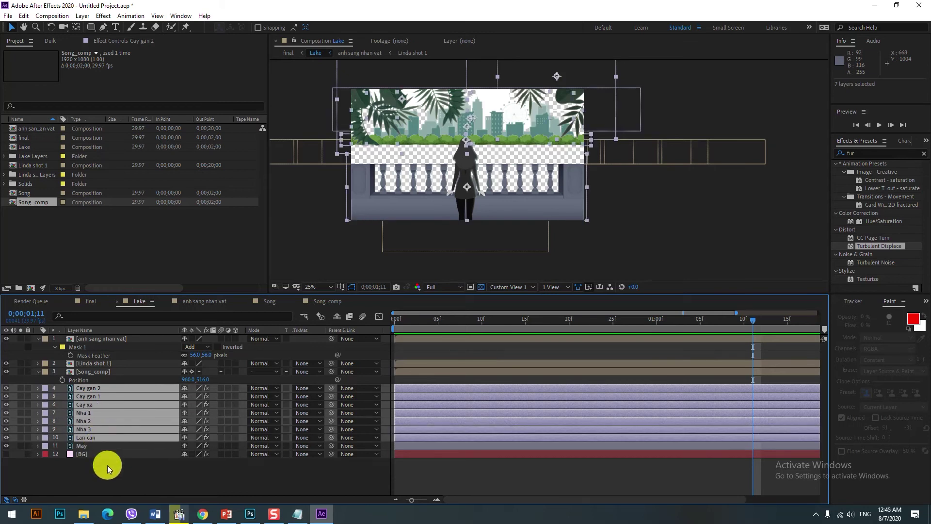
click(100, 460)
click(83, 437)
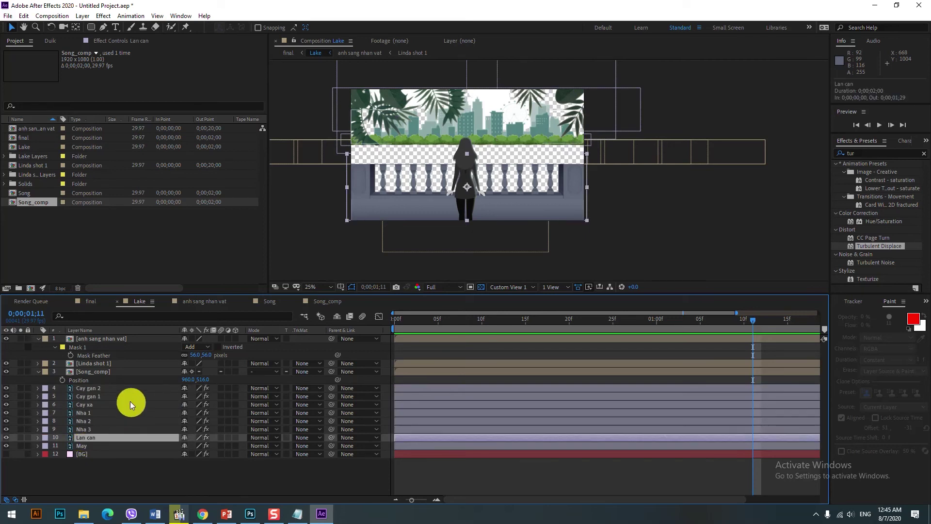
ctrl+click(89, 391)
drag(89, 396, 92, 367)
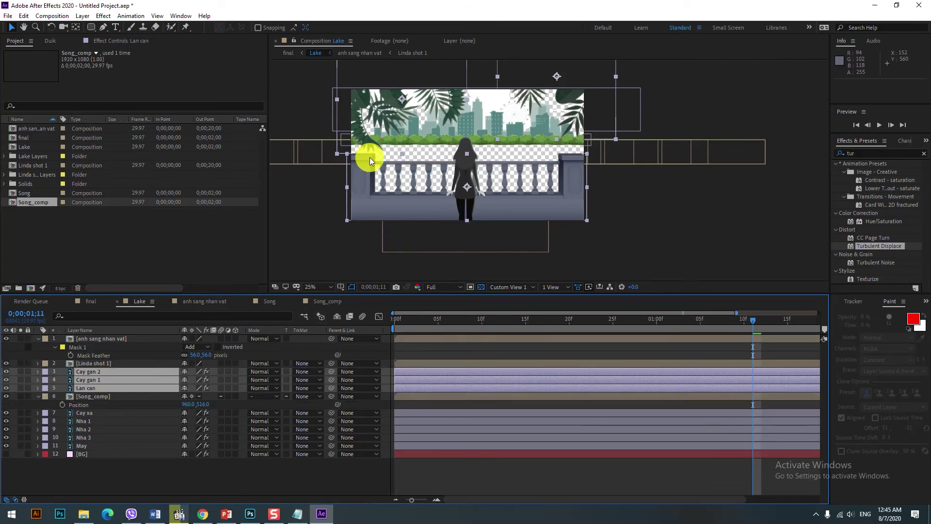
Preview the full two-second Lake comp, then collapse the expanded layer properties.
key(period)
drag(316, 115, 502, 172)
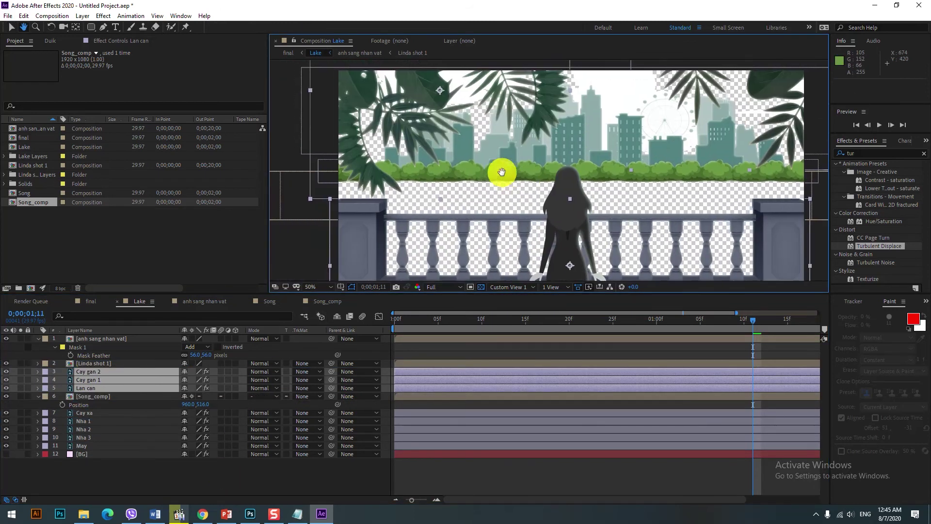
key(v)
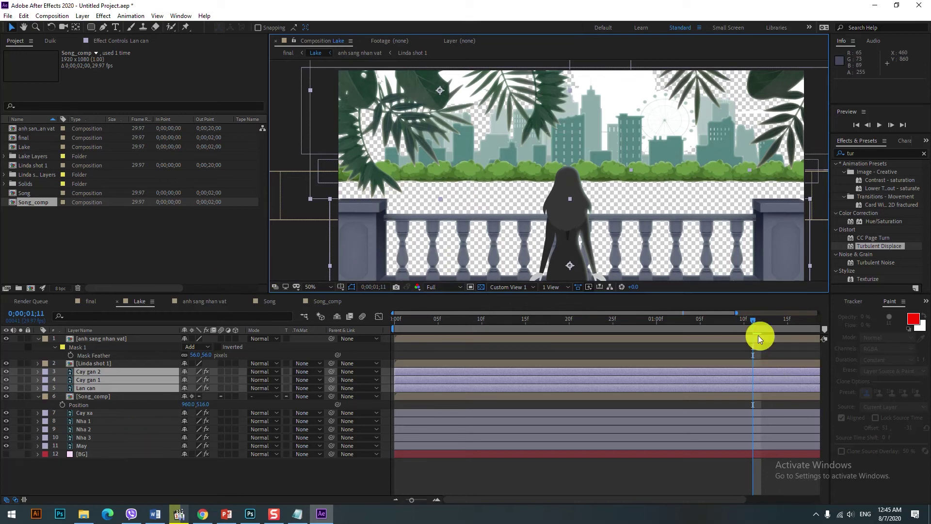
drag(743, 314, 854, 330)
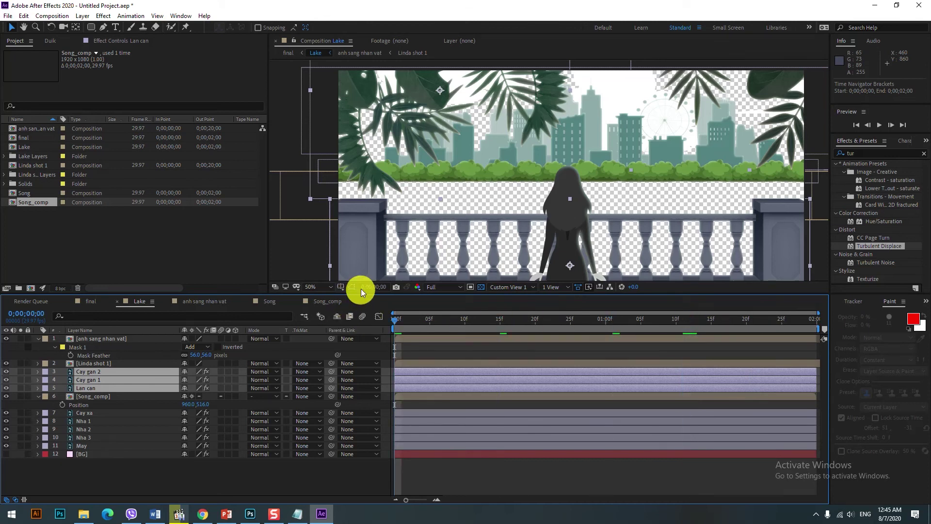
key(space)
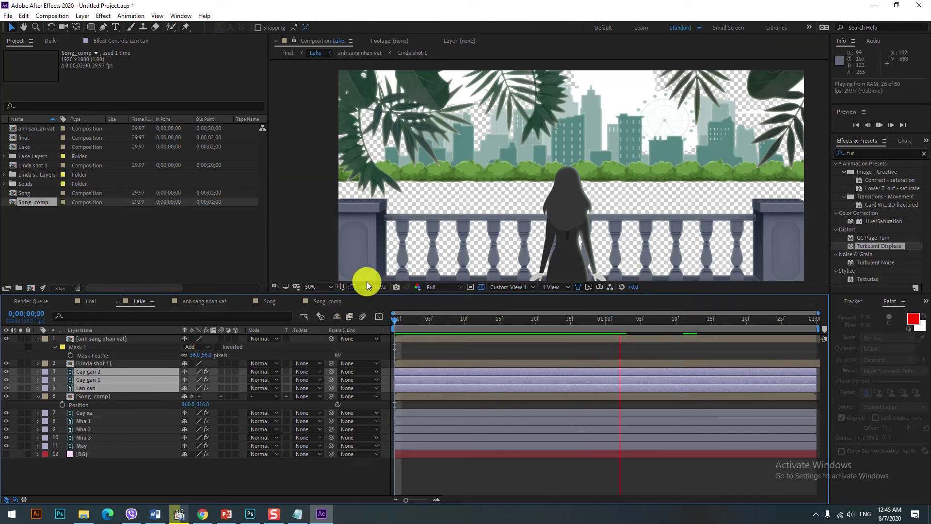
key(space)
click(37, 395)
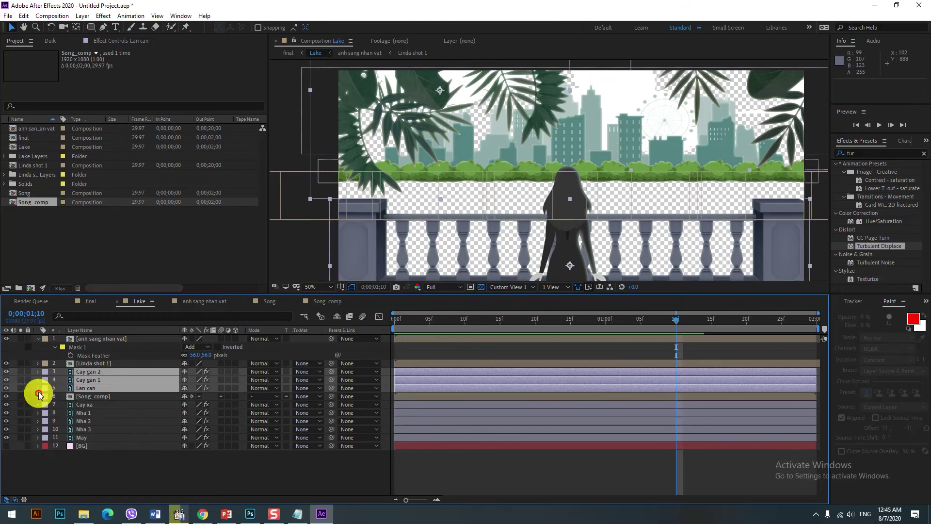
click(39, 338)
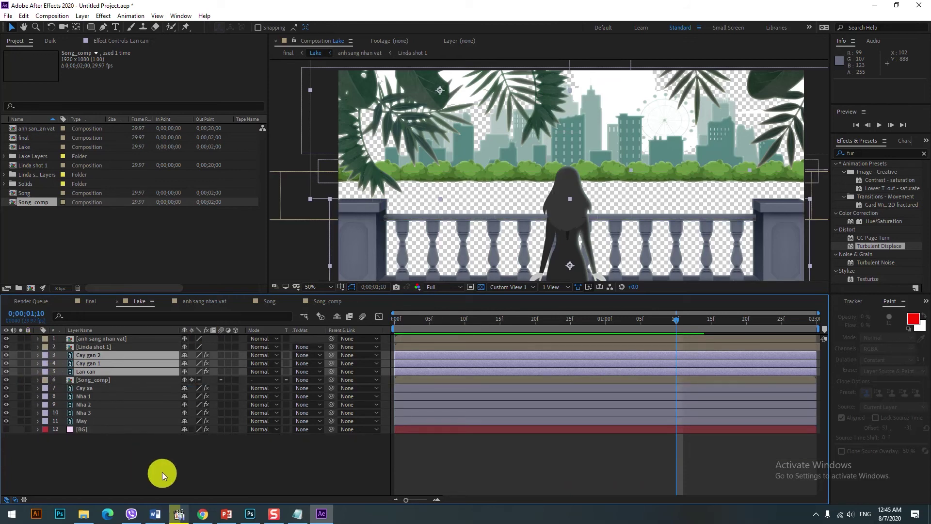
click(80, 420)
Make layers 1–11 (everything except BG) 3D, then bring up the Shot 1 11.mov reference video.
shift+click(91, 339)
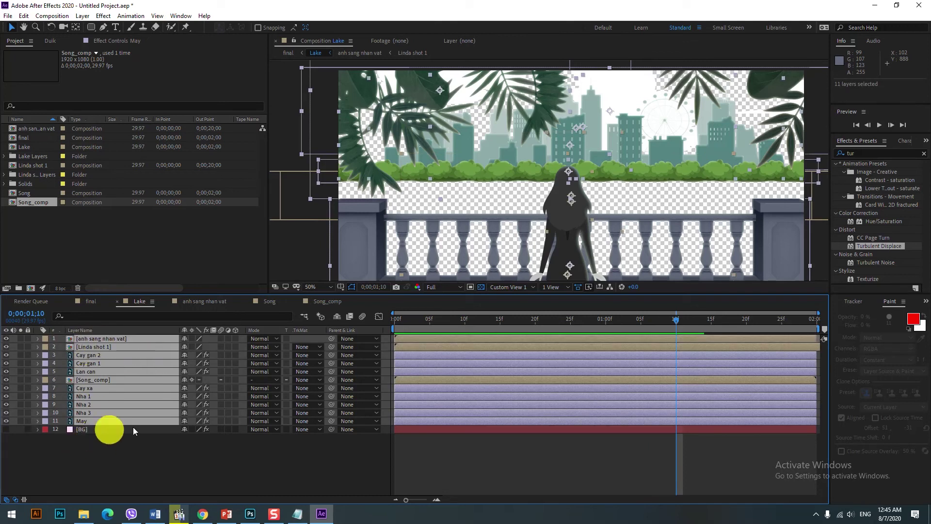
click(235, 338)
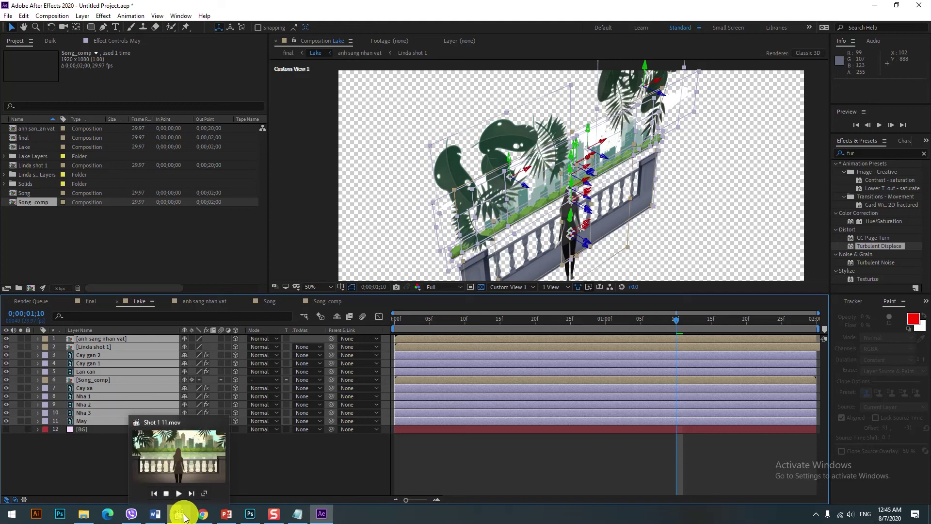
click(184, 518)
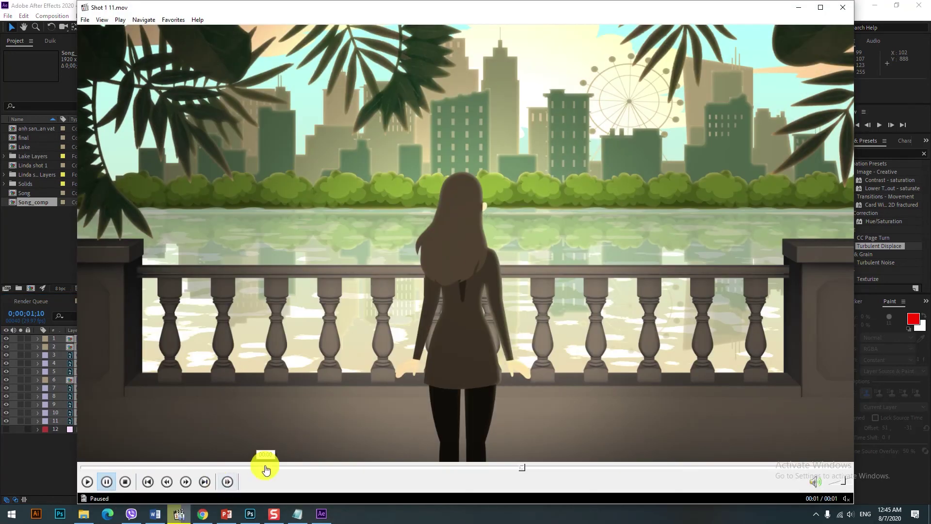
click(81, 466)
click(387, 314)
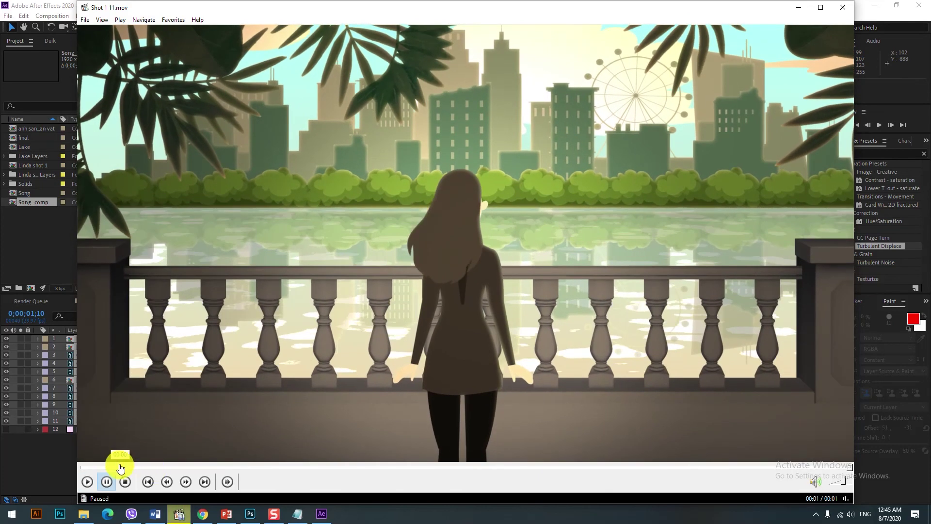
click(79, 467)
click(280, 313)
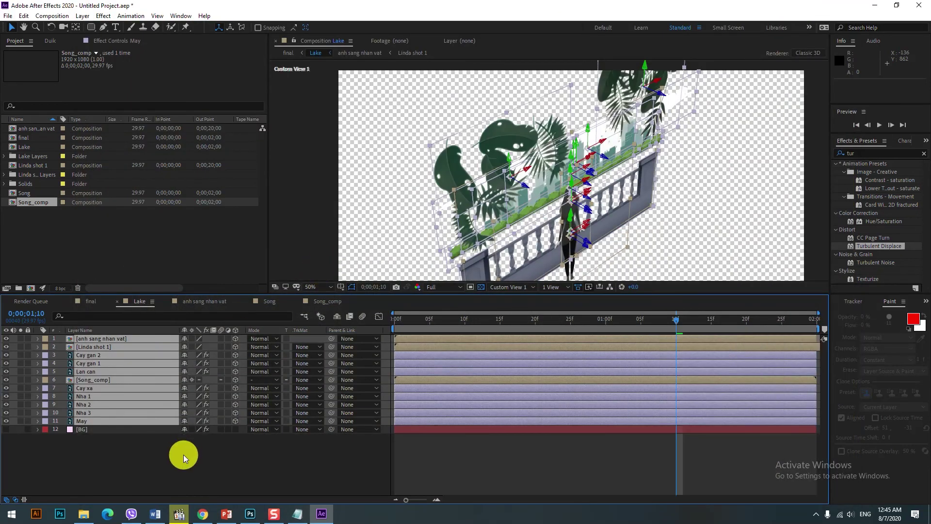
Switch the 3D view from Custom View 1 to Active Camera and recentre the scene.
click(514, 286)
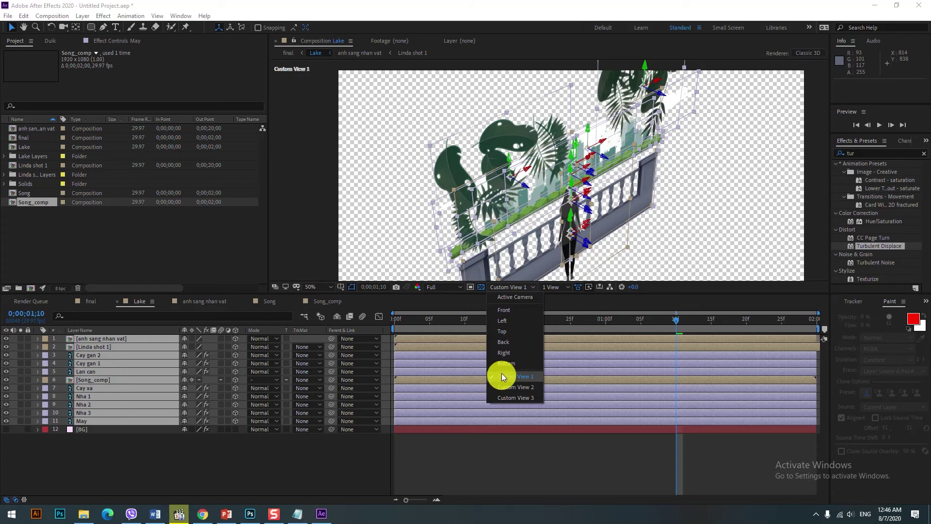
click(526, 298)
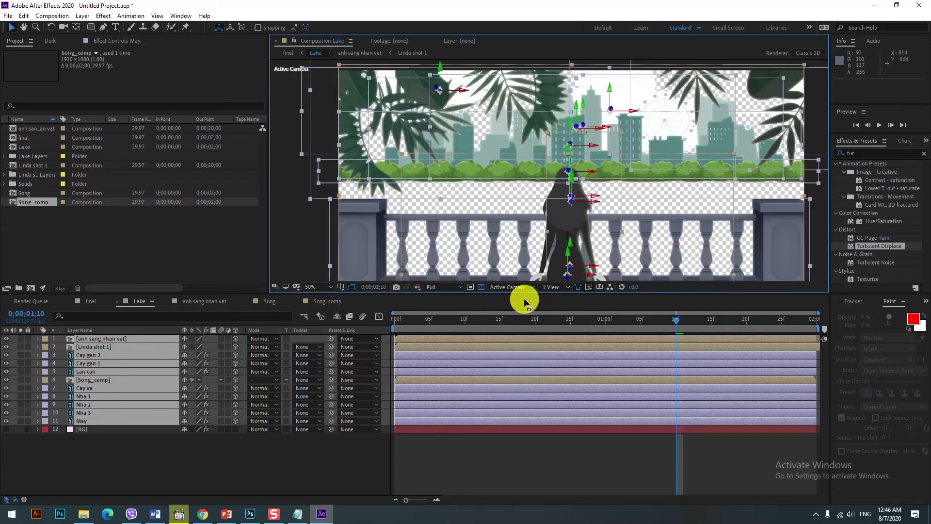
scroll(513, 199, down, 1)
scroll(518, 200, up, 1)
drag(577, 191, 504, 190)
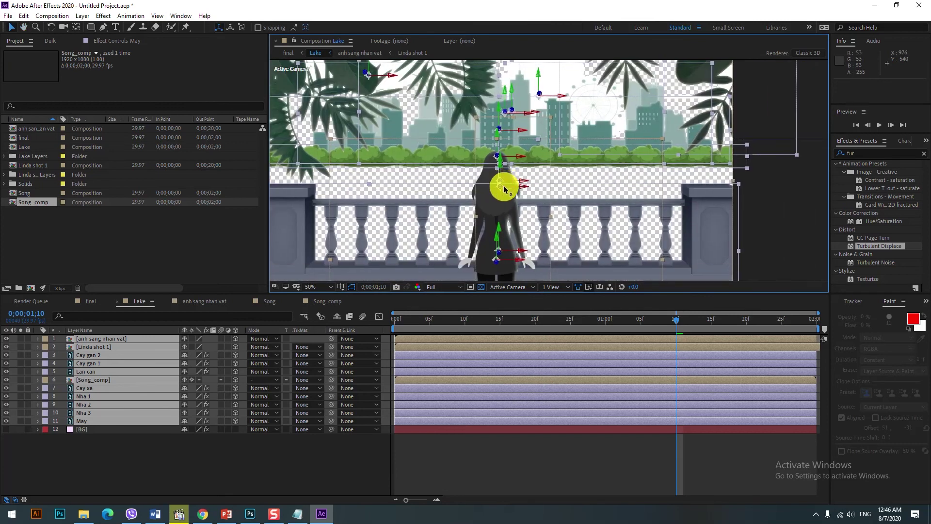
scroll(504, 189, down, 2)
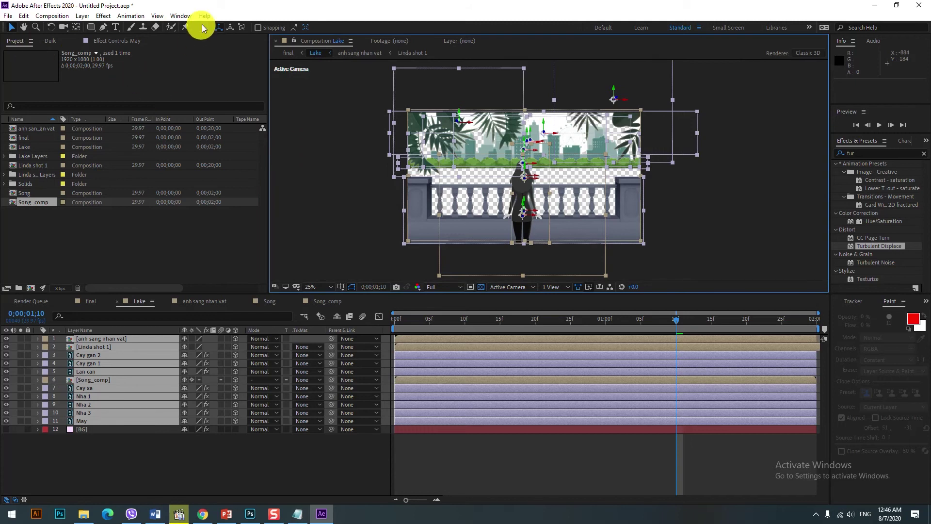
click(186, 17)
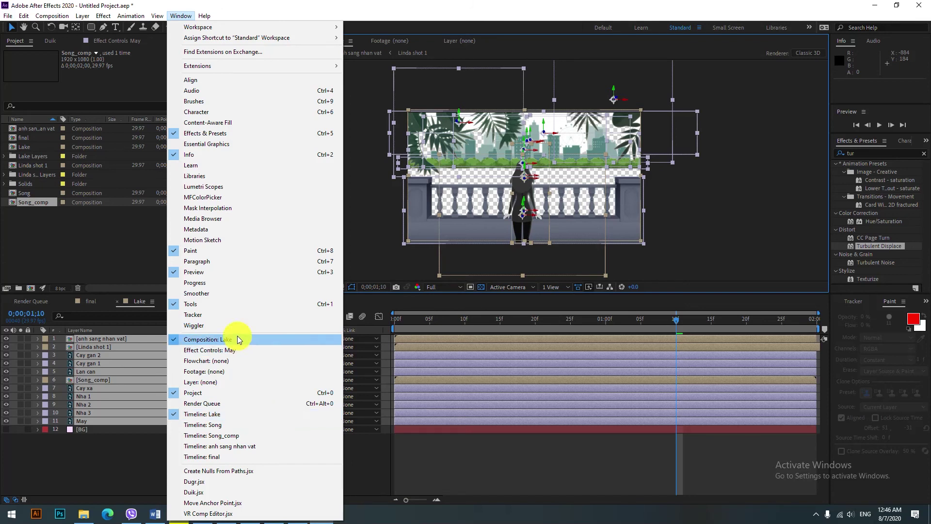
Run Move Anchor Point.jsx to put the selected layers' anchor points at bottom centre, then deselect.
click(224, 505)
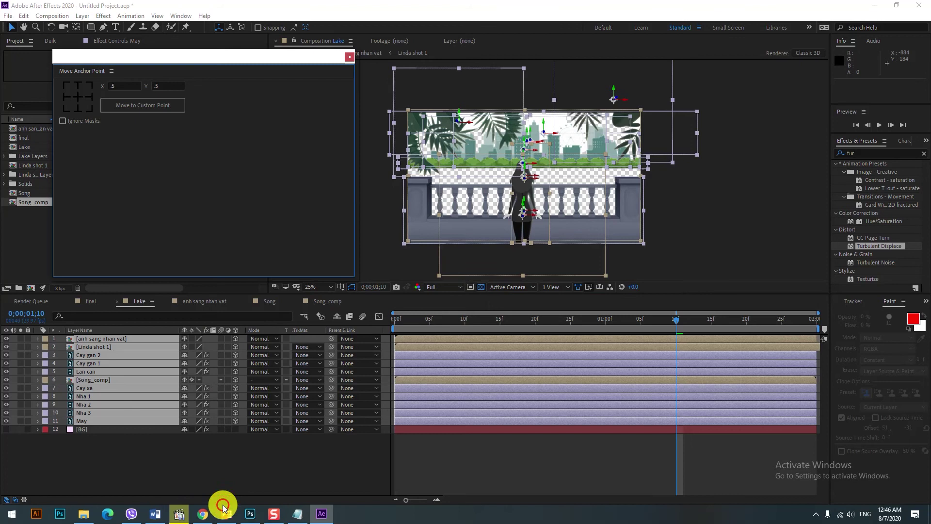
click(77, 108)
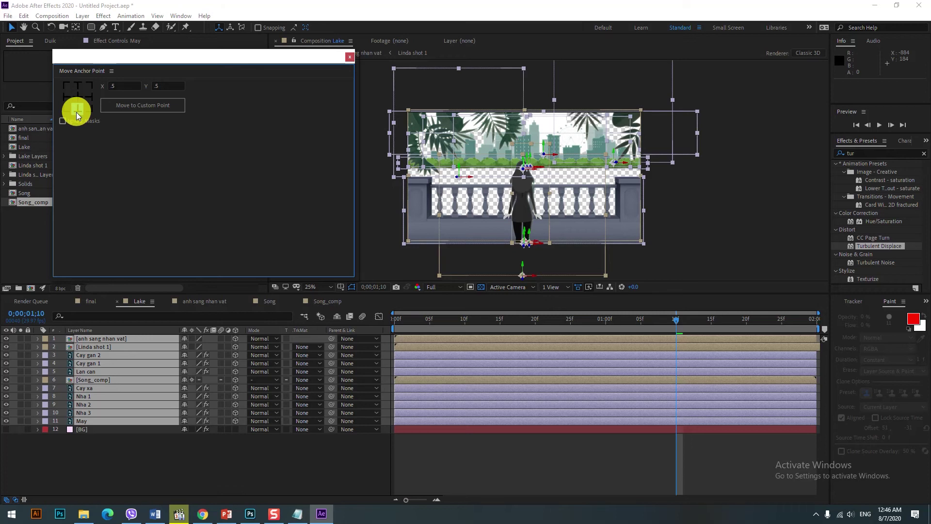
click(175, 487)
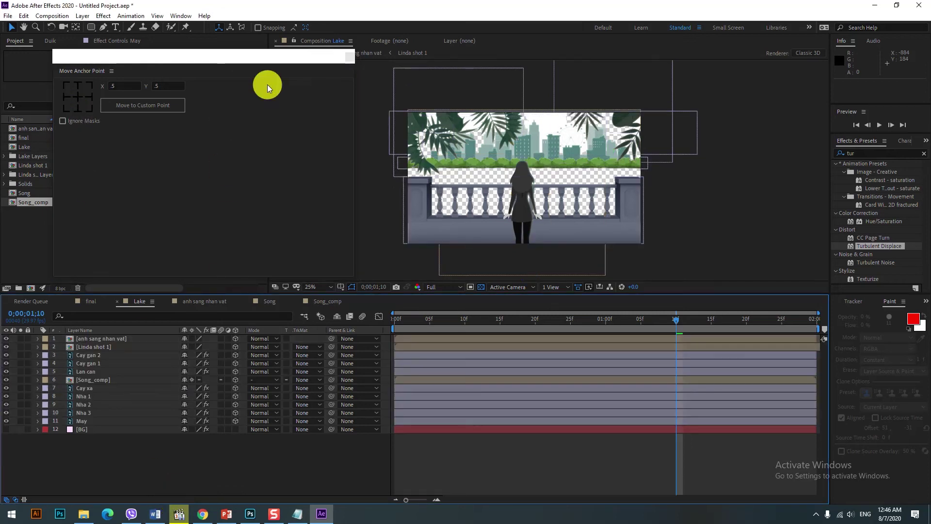
Dock the Move Anchor Point panel beside Project and reframe the composition view.
drag(60, 71, 37, 42)
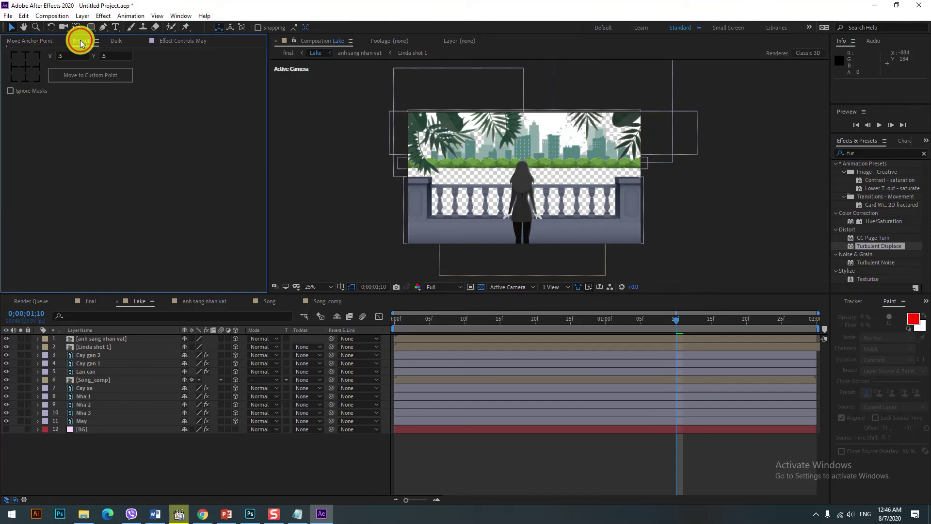
click(80, 42)
scroll(569, 153, up, 2)
mouse_move(396, 146)
mouse_down()
mouse_move(463, 155)
mouse_move(449, 155)
mouse_up()
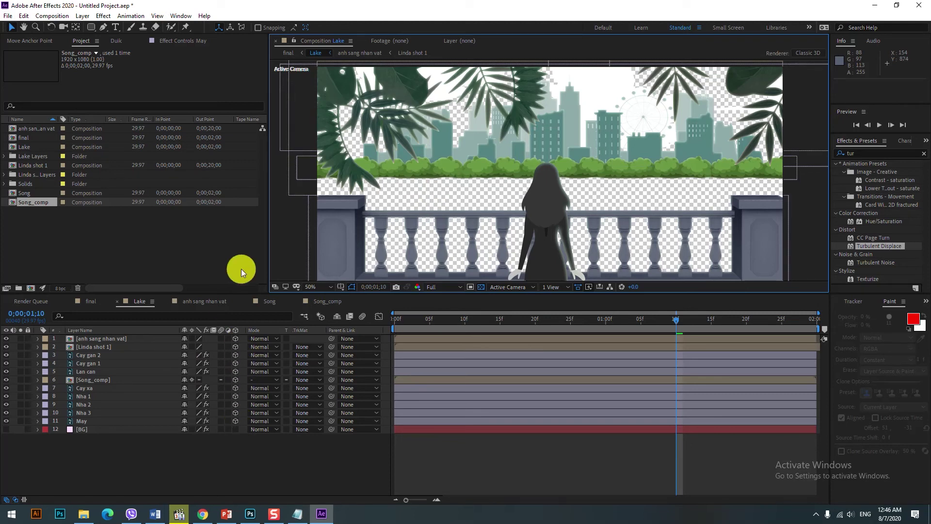
scroll(283, 249, down, 2)
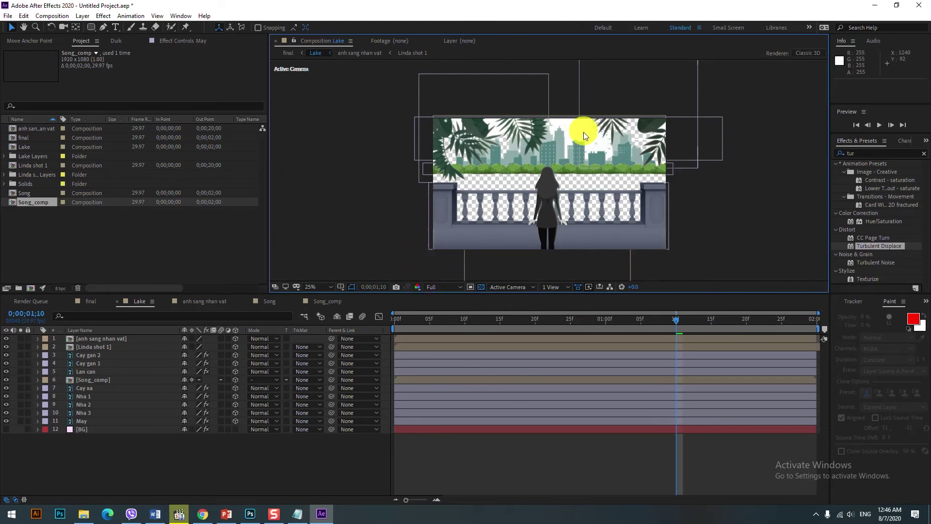
scroll(583, 133, up, 2)
scroll(583, 95, down, 2)
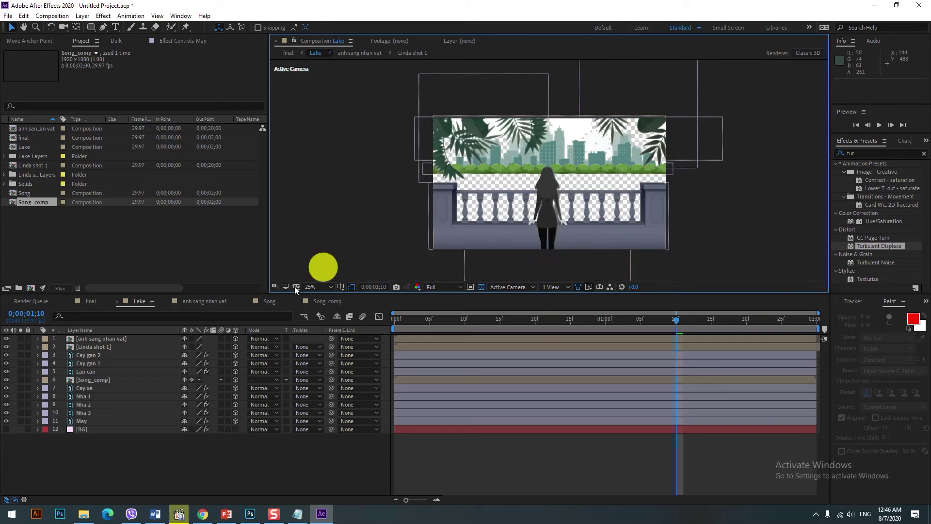
click(95, 421)
Push the May layer back to Position 1117, 345, 971 and scale it to 154%.
key(p)
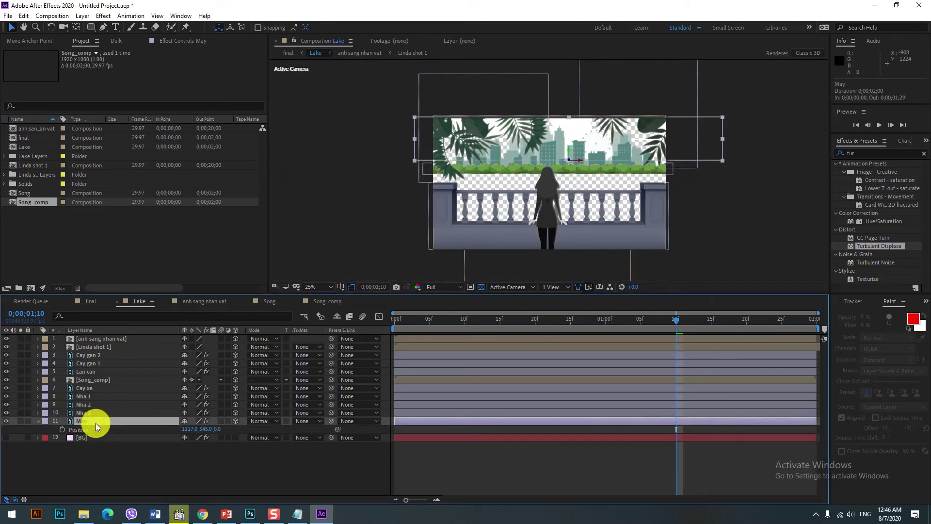
drag(216, 429, 355, 411)
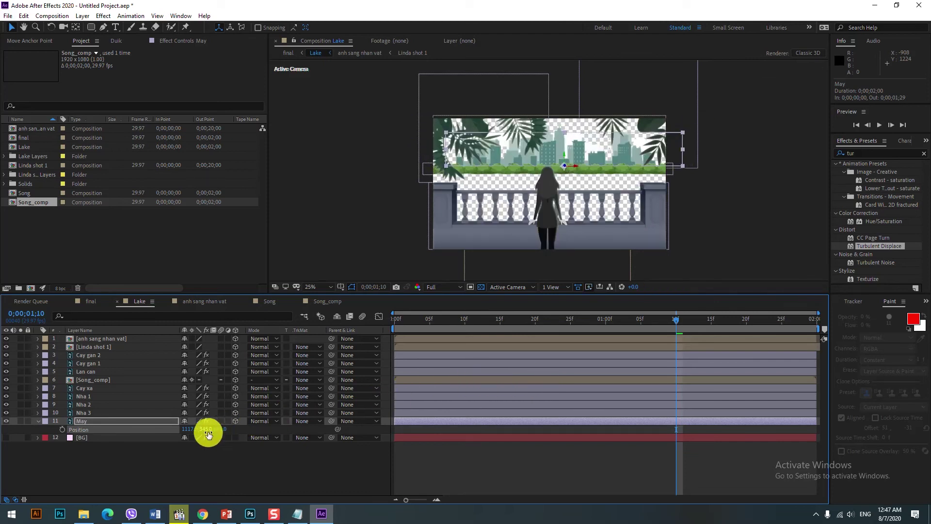
drag(217, 429, 293, 421)
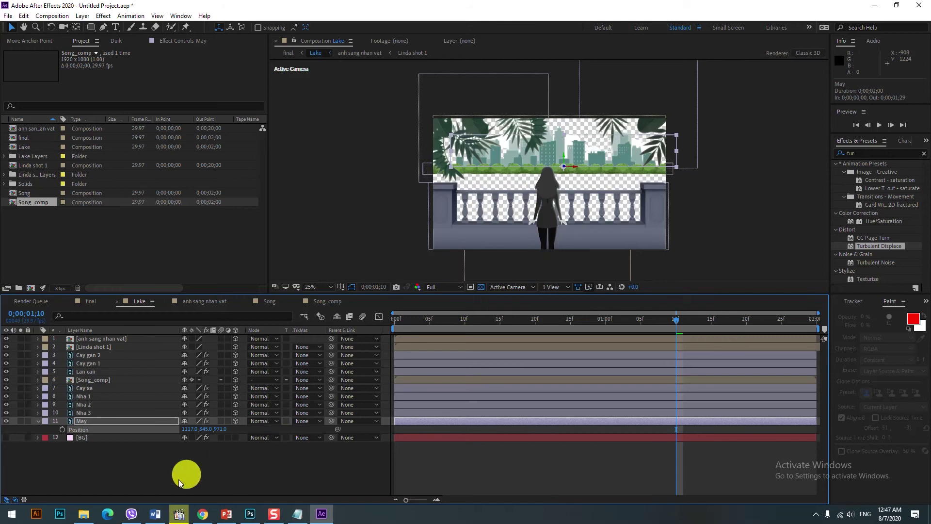
key(s)
drag(206, 431, 240, 438)
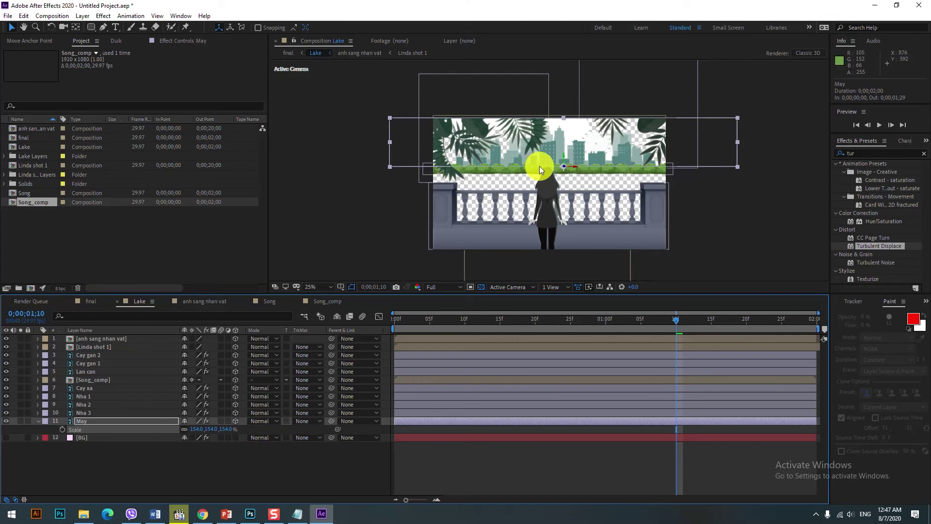
scroll(542, 152, up, 2)
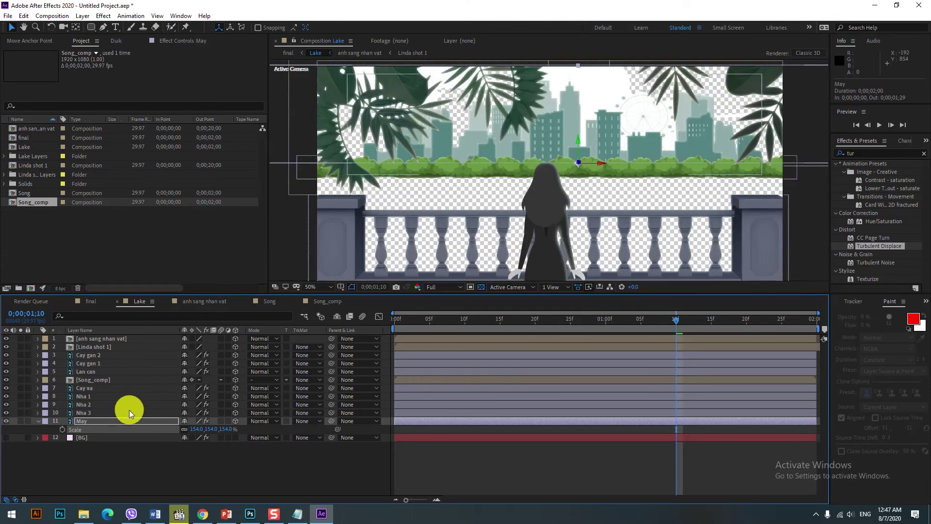
Push Nha 1, Nha 2 and Nha 3 back to Position Z 134.
click(92, 413)
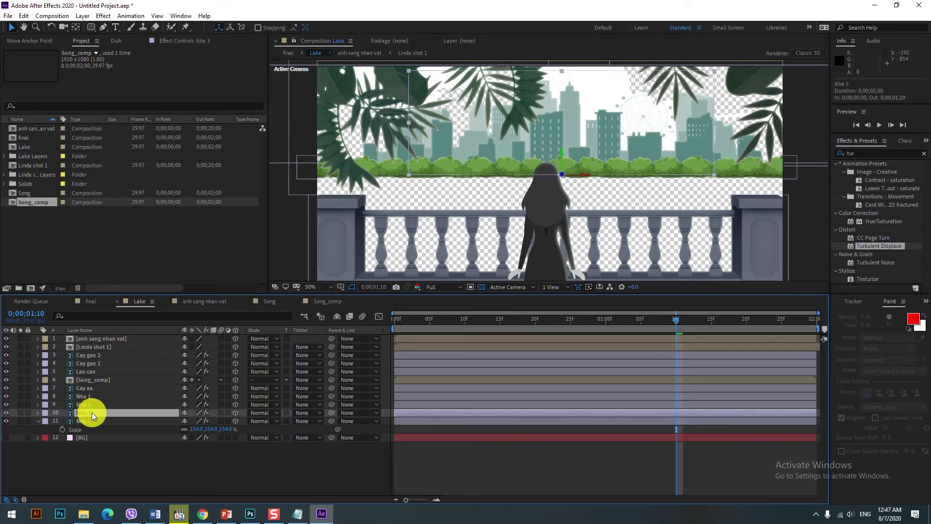
key(p)
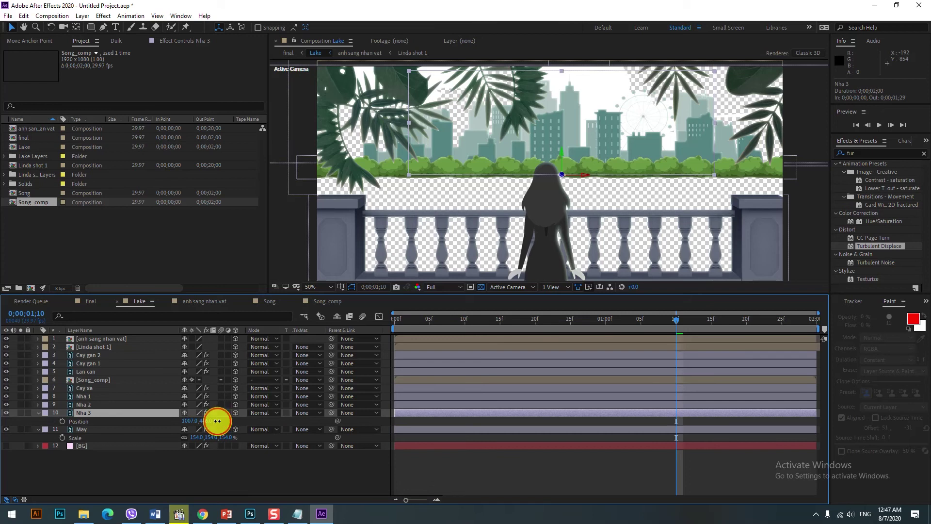
drag(221, 423, 315, 415)
key(ctrl+z)
shift+click(86, 396)
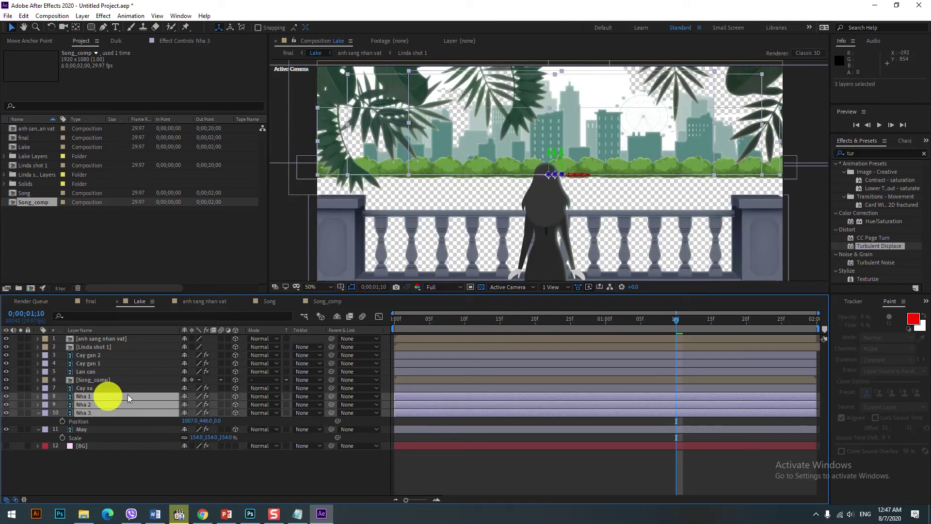
key(p)
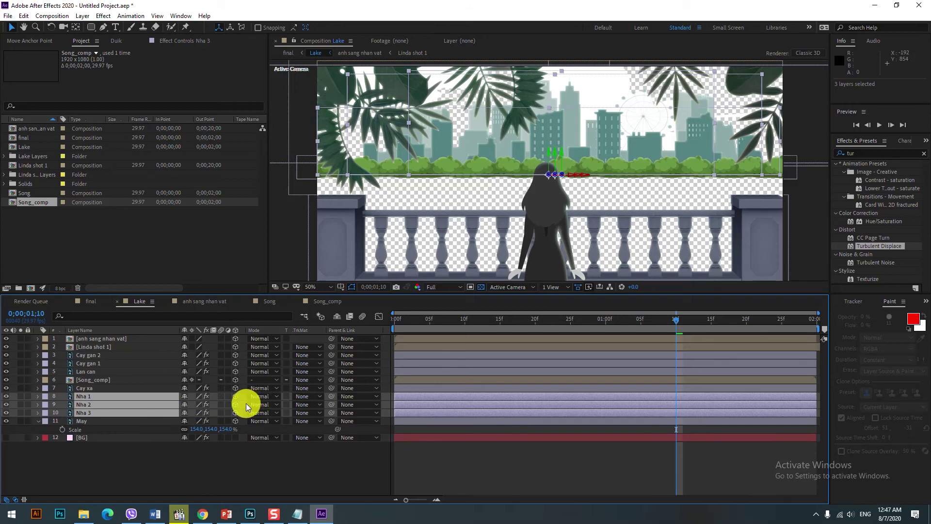
key(p)
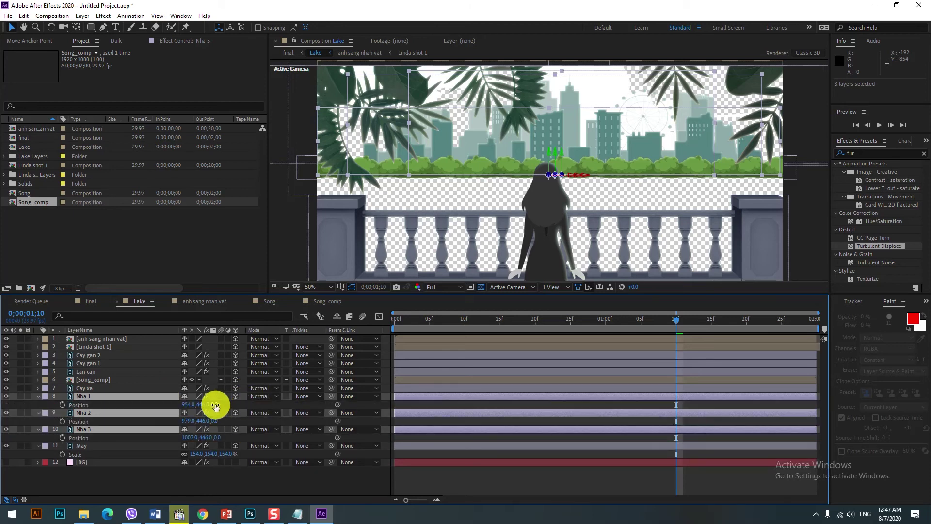
drag(215, 405, 276, 401)
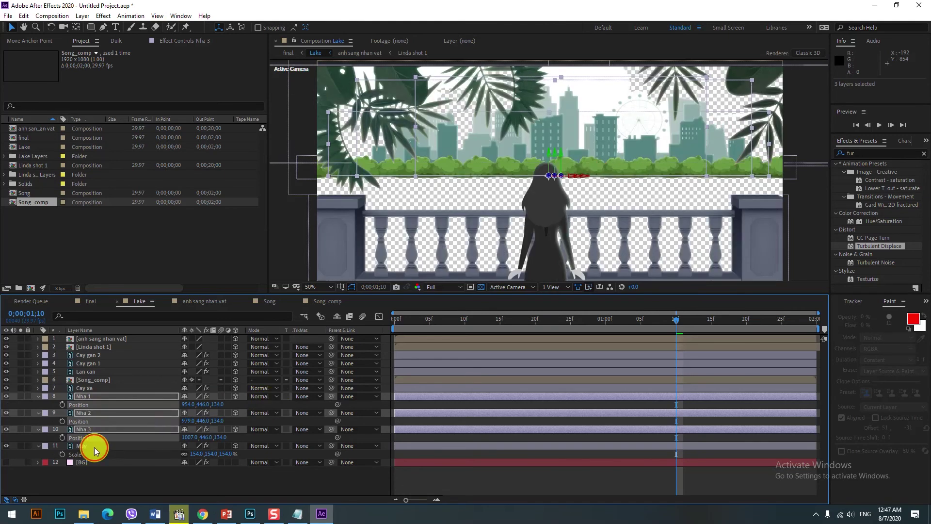
Move Nha 1 further back to depth 237 and scale it to 131%.
click(94, 446)
key(p)
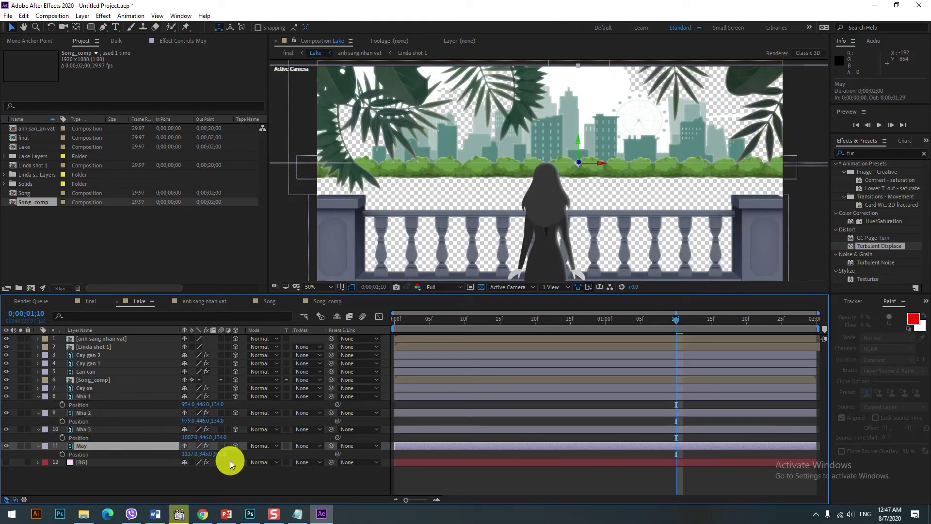
click(89, 414)
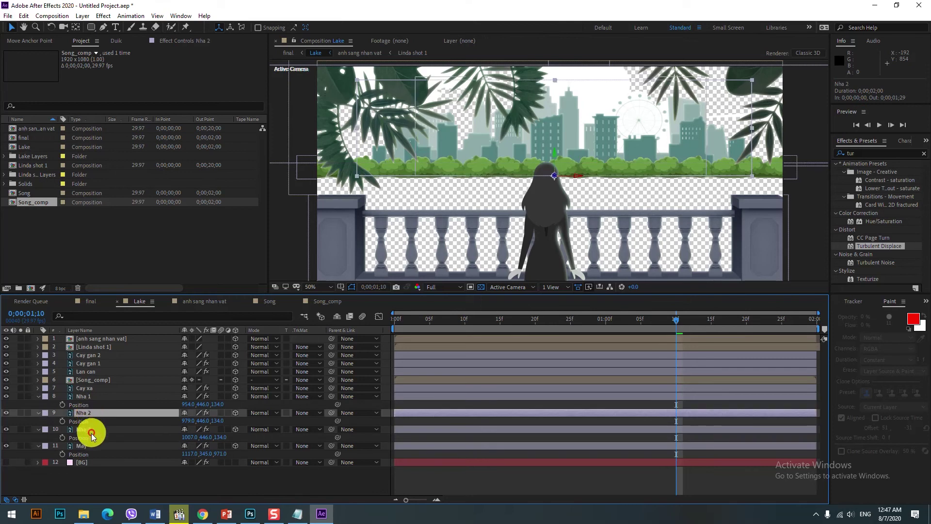
shift+click(90, 446)
drag(219, 404, 267, 399)
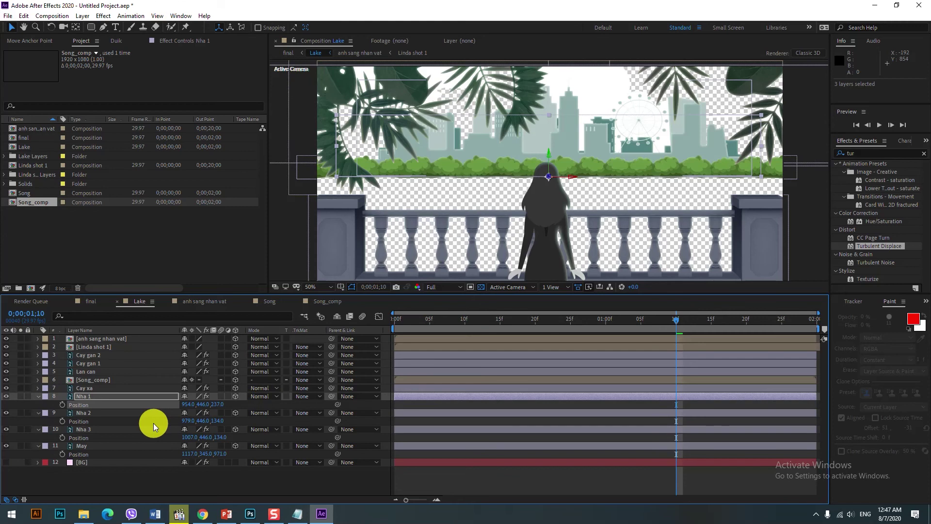
key(shift+s)
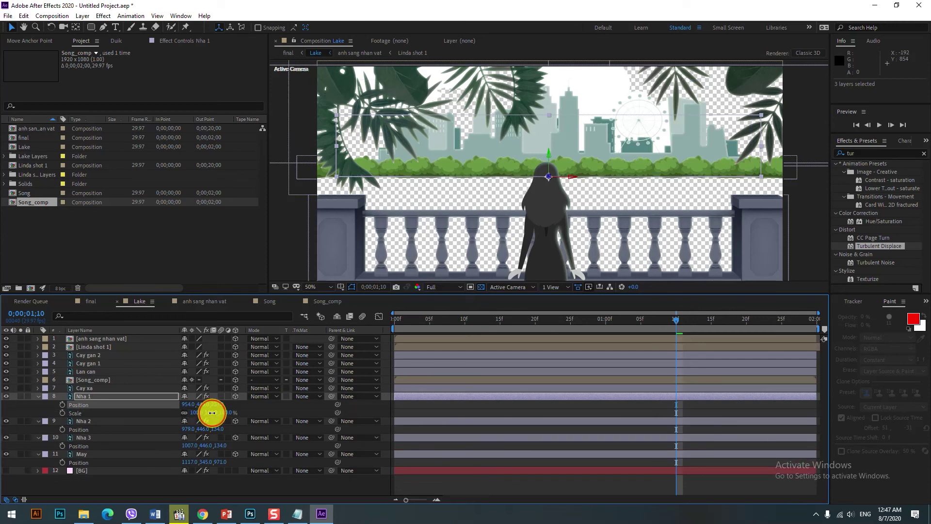
drag(212, 412, 227, 412)
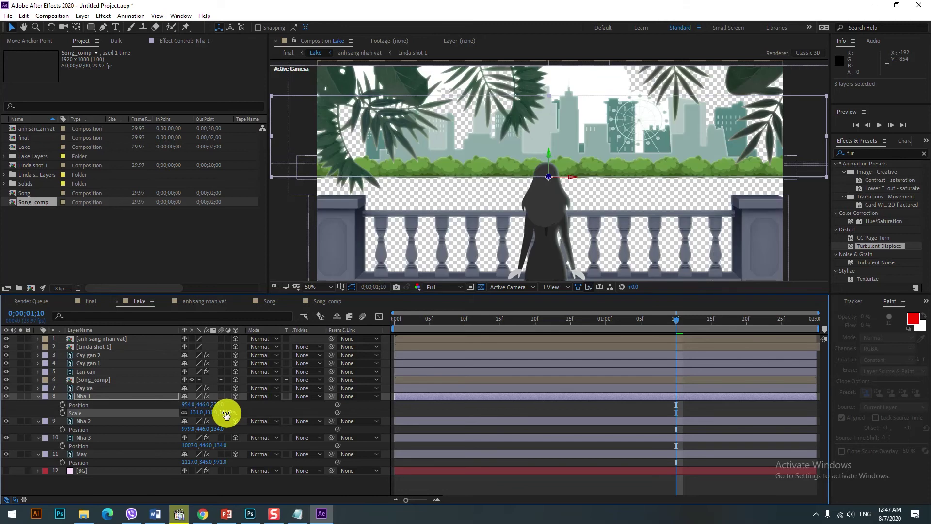
key(comma)
key(comma)
scroll(469, 138, up, 1)
scroll(469, 138, down, 1)
scroll(465, 145, up, 1)
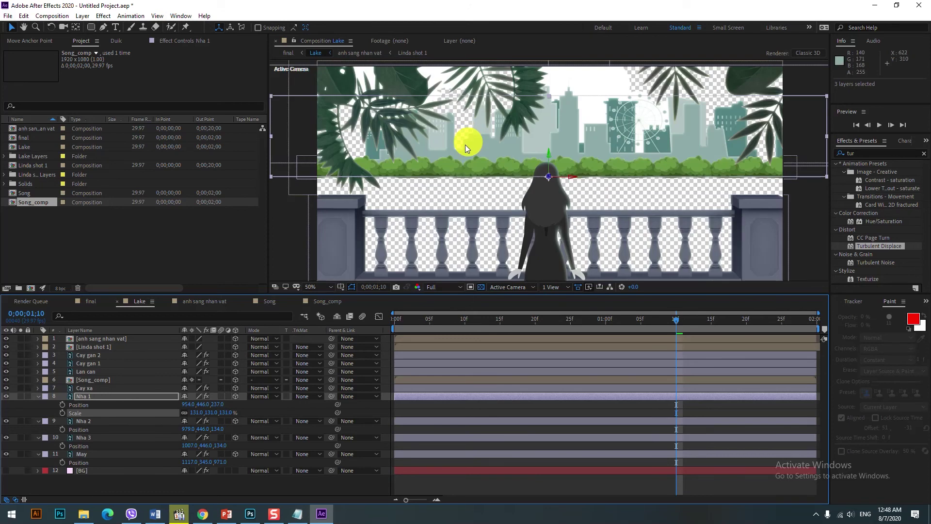
Change Cay xa's Position Z from 205 to 86.
click(104, 388)
key(p)
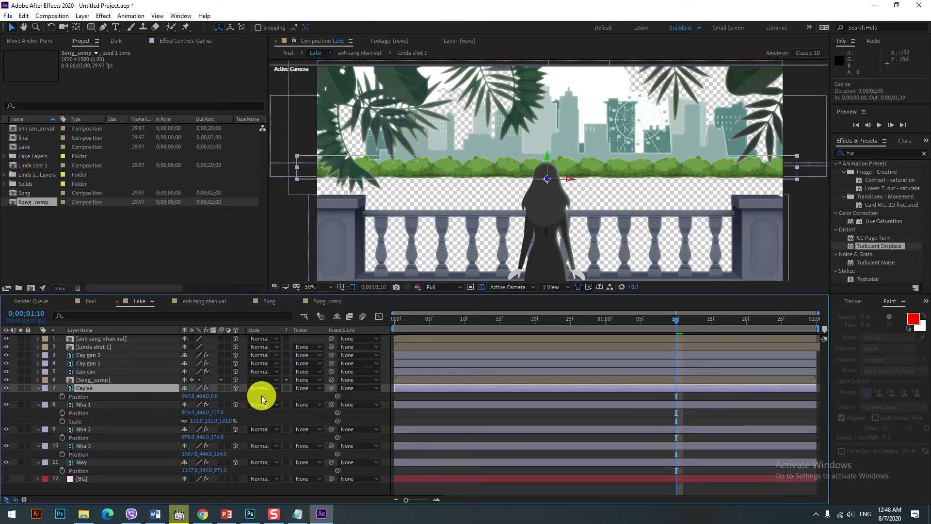
mouse_move(214, 397)
mouse_down()
mouse_move(291, 391)
mouse_move(255, 405)
mouse_up()
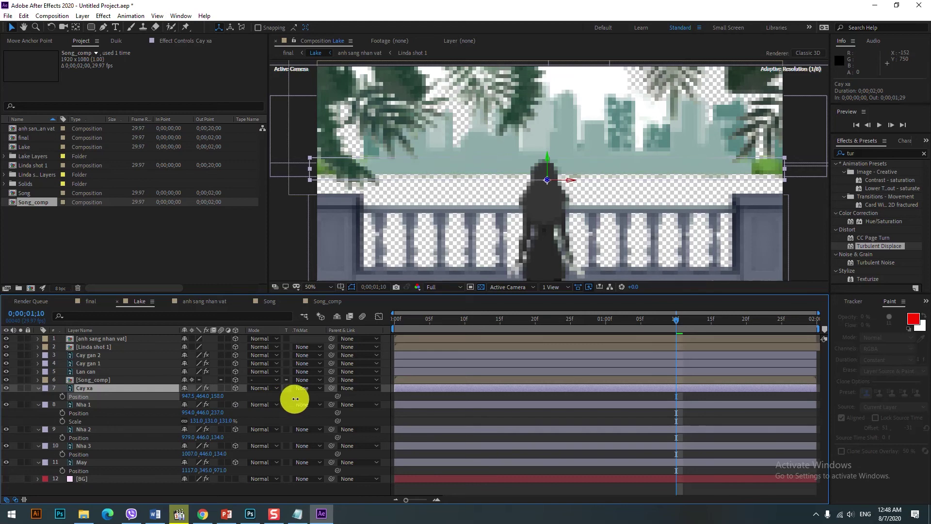
drag(255, 405, 313, 396)
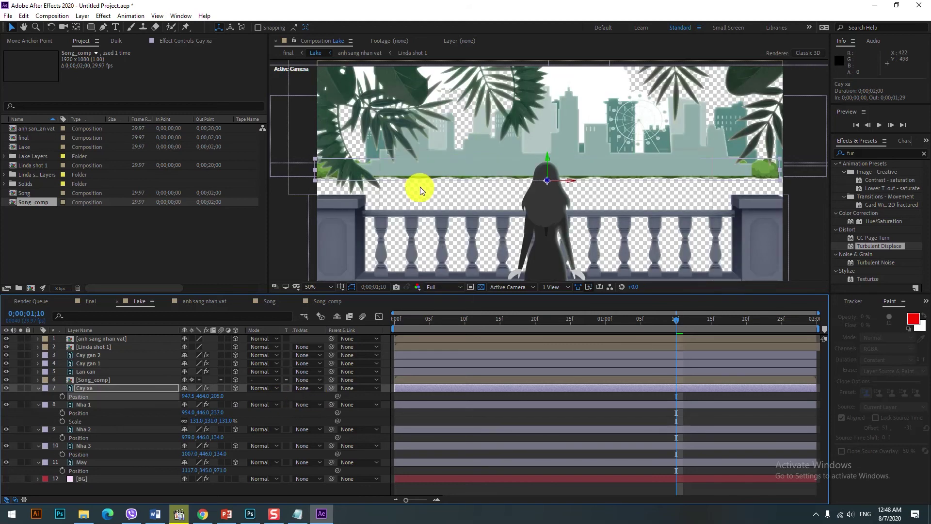
click(219, 399)
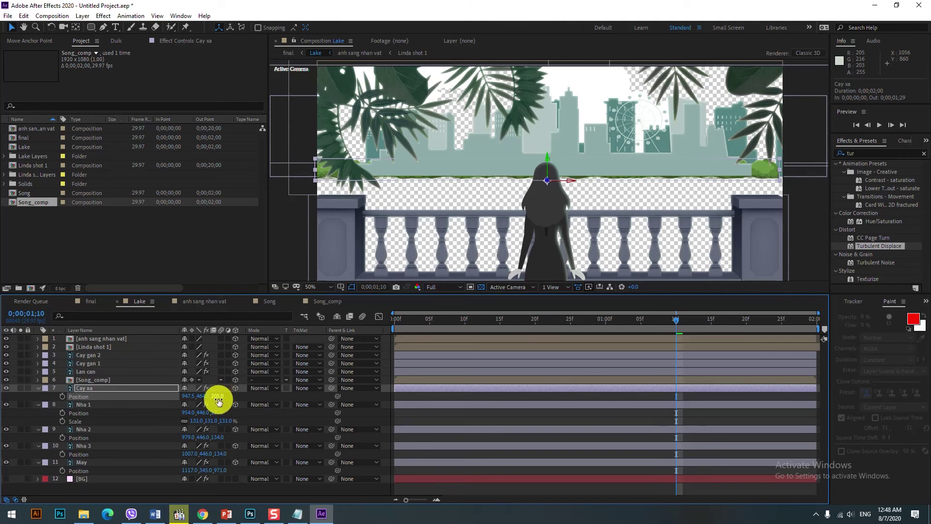
key(Return)
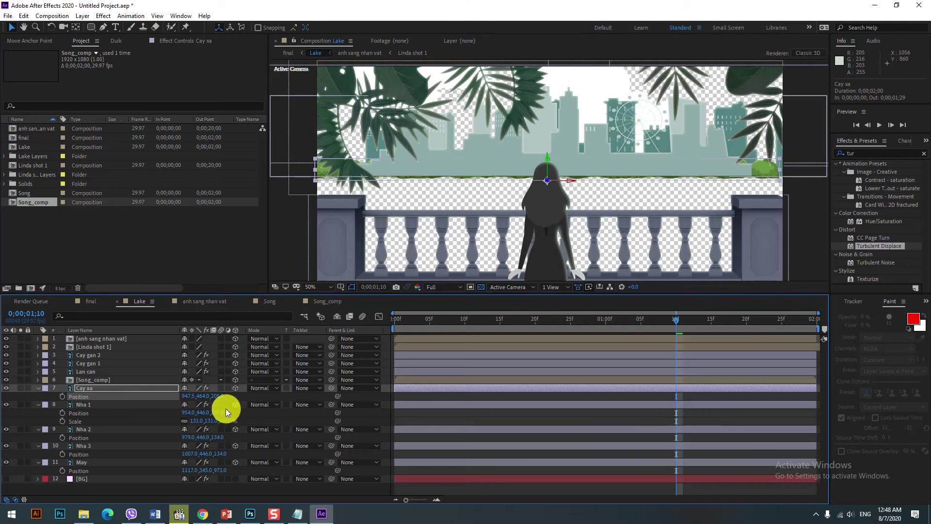
drag(210, 396, 168, 407)
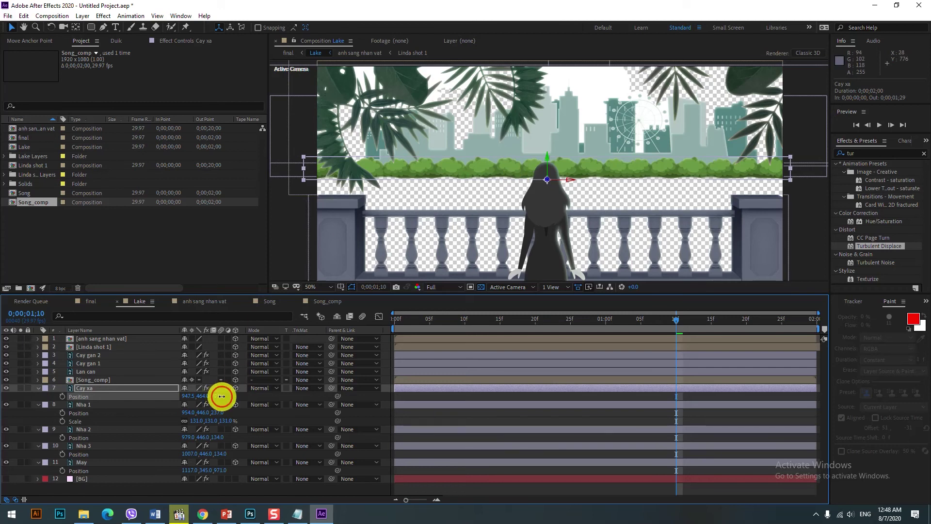
drag(222, 396, 223, 396)
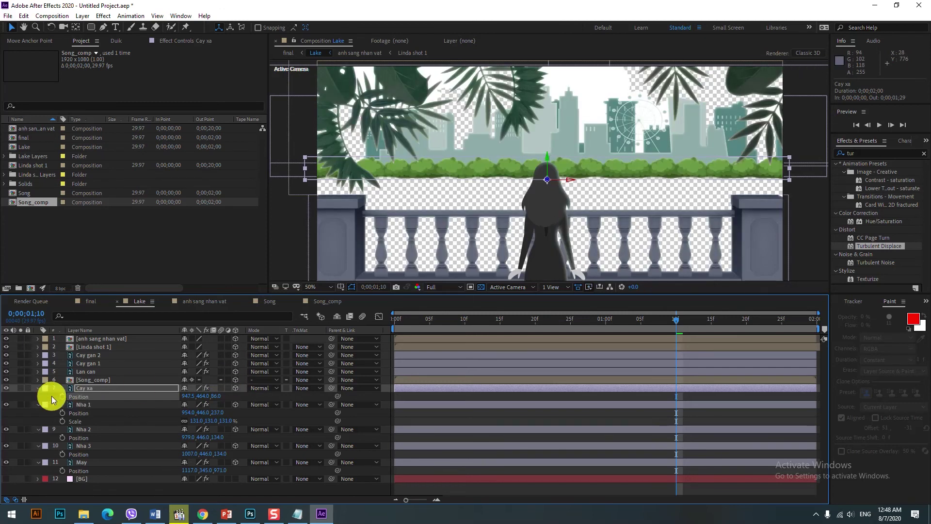
Collapse the Cay xa, Nha 1, Nha 2, Nha 3 and May layer properties.
click(39, 389)
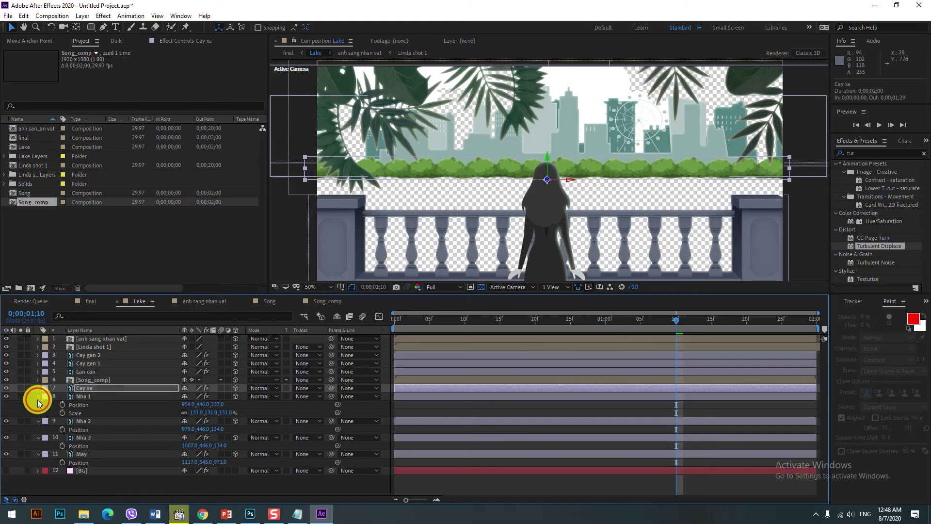
click(39, 402)
click(39, 406)
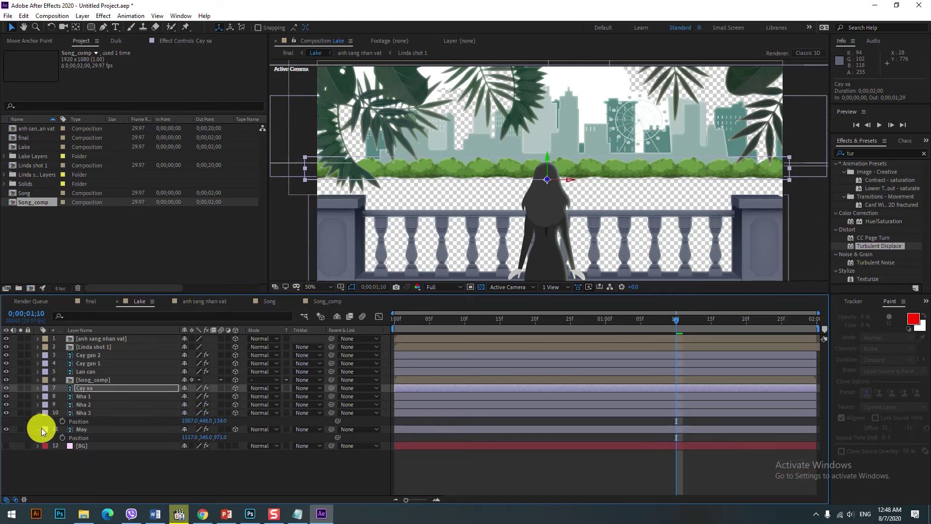
click(39, 413)
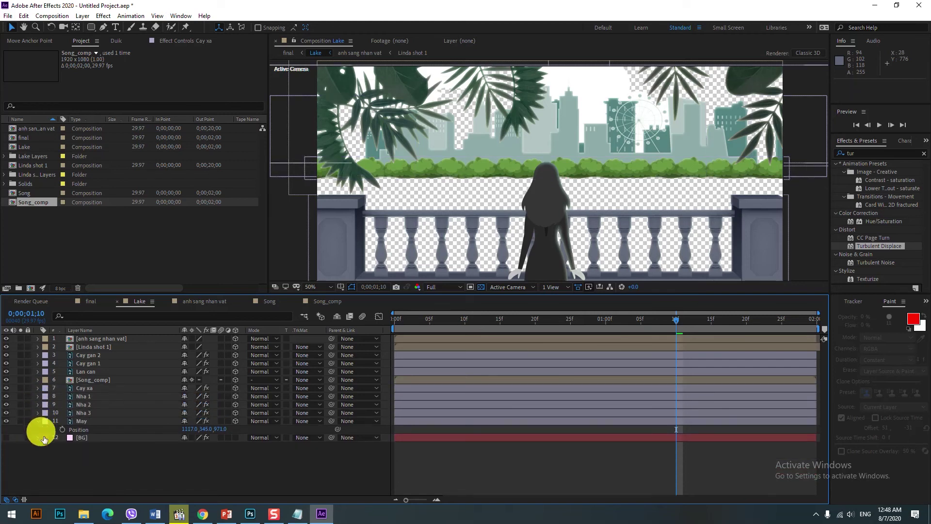
click(39, 423)
click(96, 374)
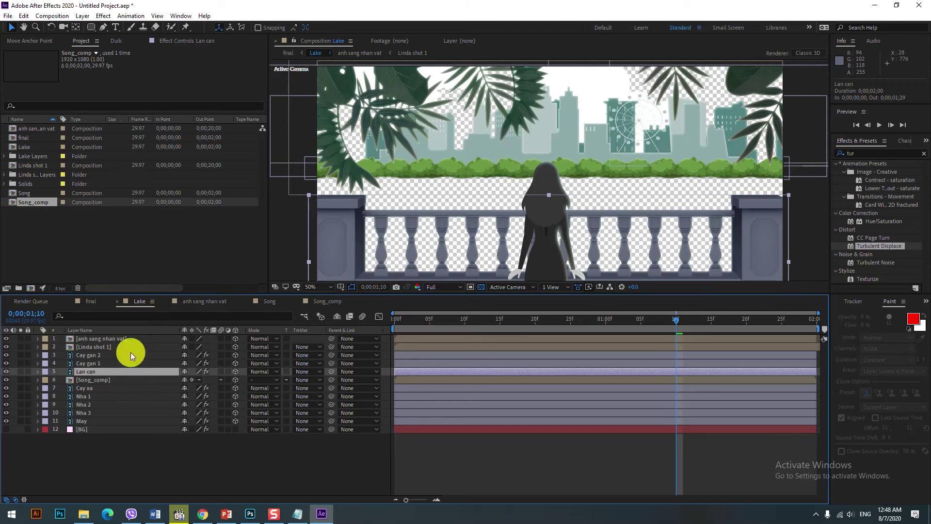
Place the Lan can balustrade at Position 954, 1117, 60 and scale it to 107%.
key(p)
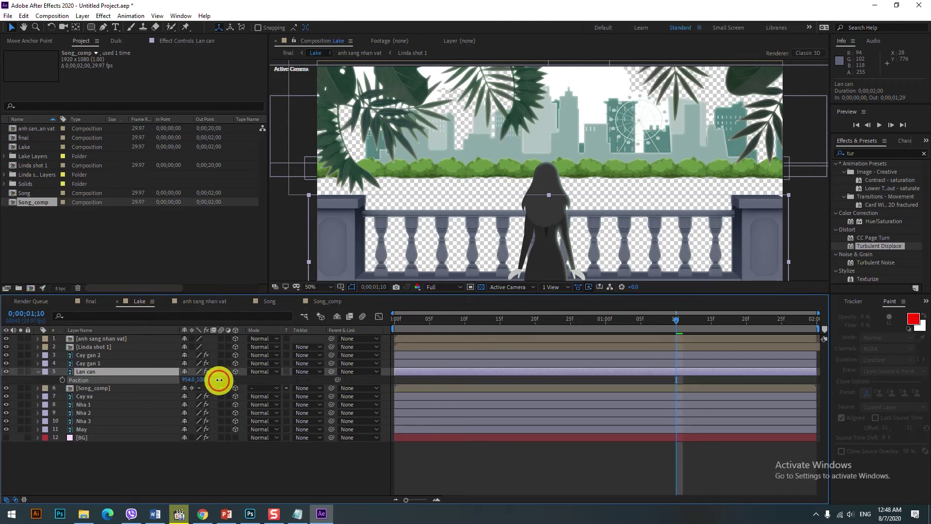
drag(219, 380, 240, 376)
key(comma)
key(comma)
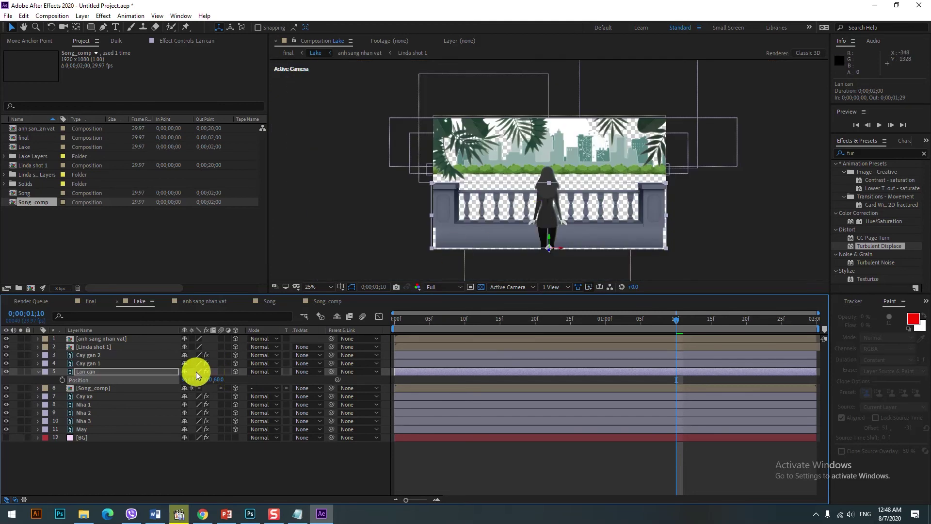
key(s)
drag(213, 382, 216, 379)
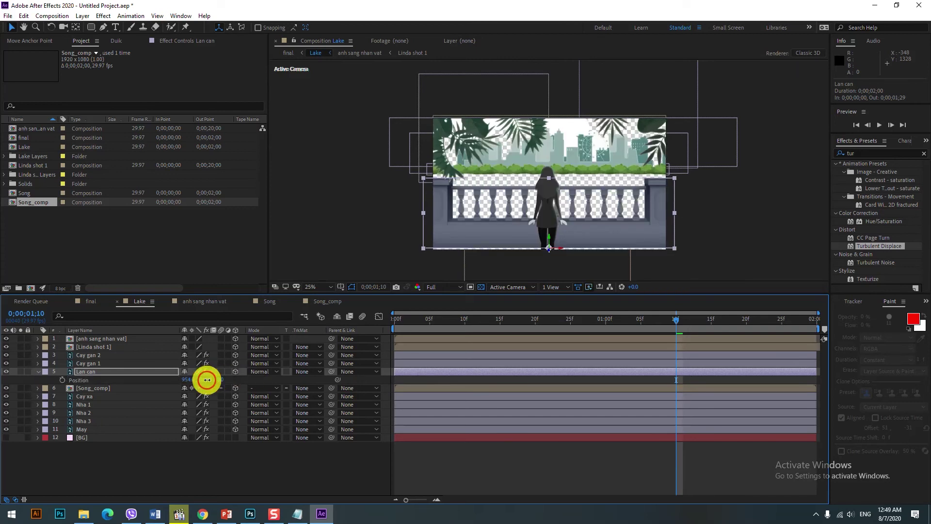
key(p)
drag(207, 379, 225, 372)
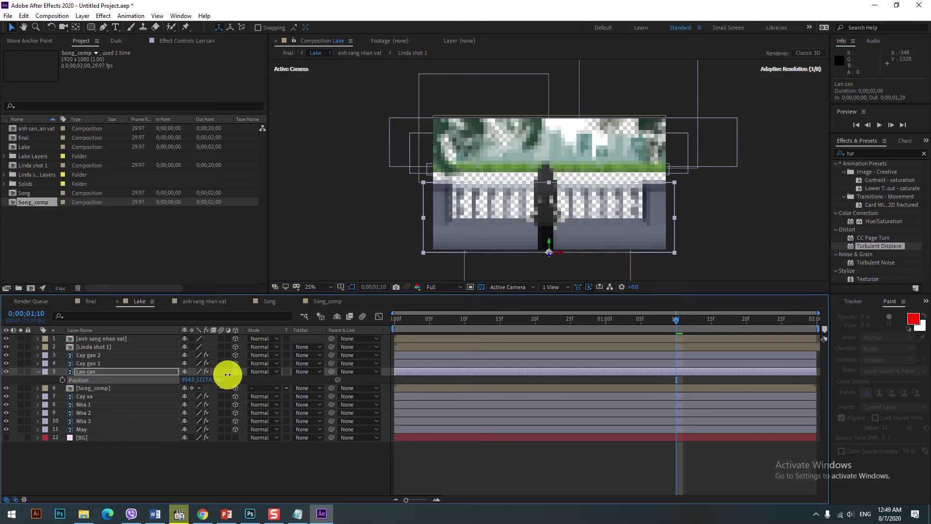
scroll(565, 203, up, 2)
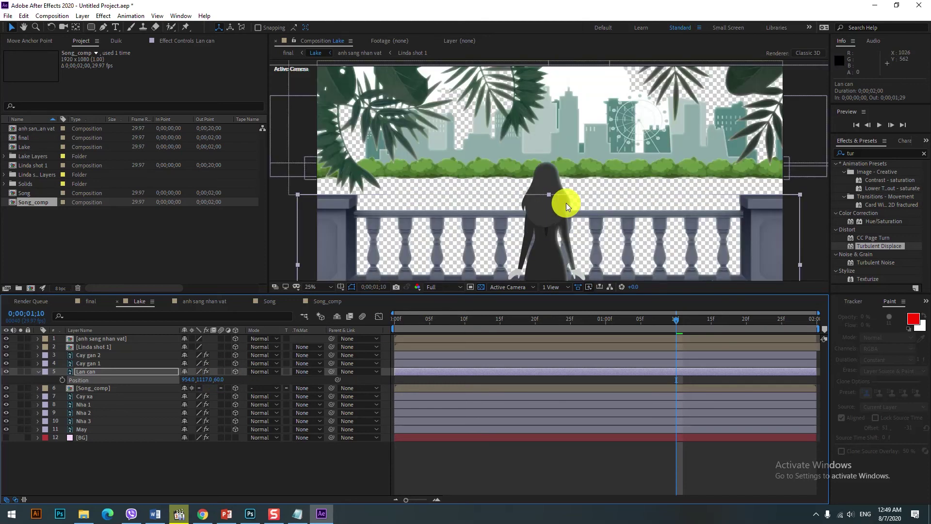
scroll(566, 202, down, 2)
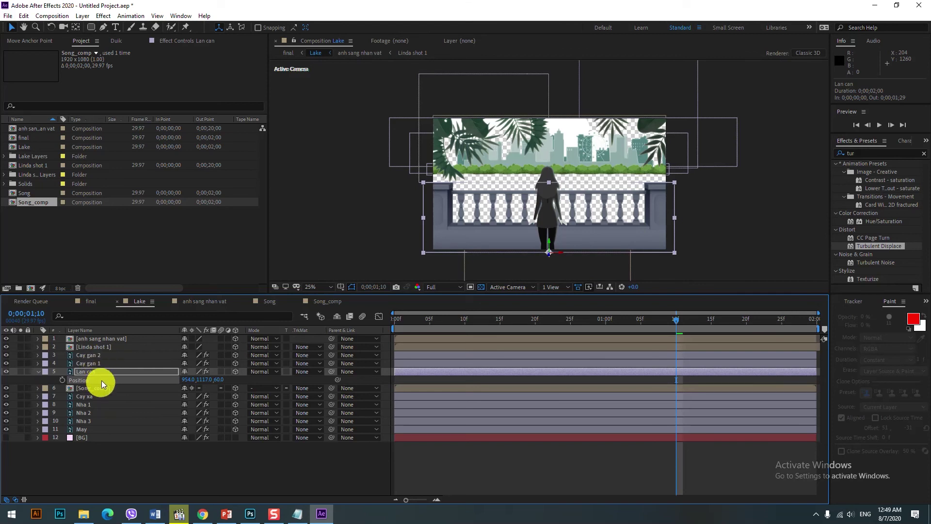
Deselect all layers and return the current time to the start.
click(107, 346)
click(164, 450)
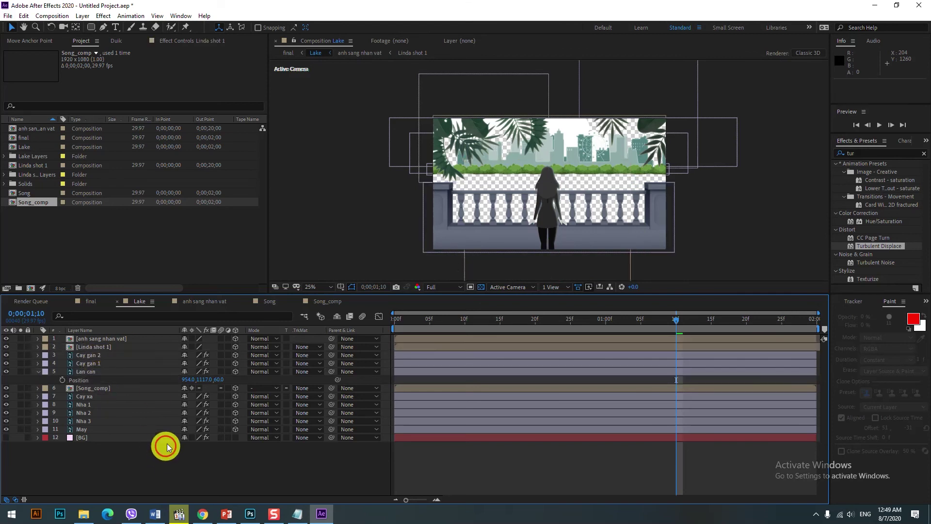
click(704, 322)
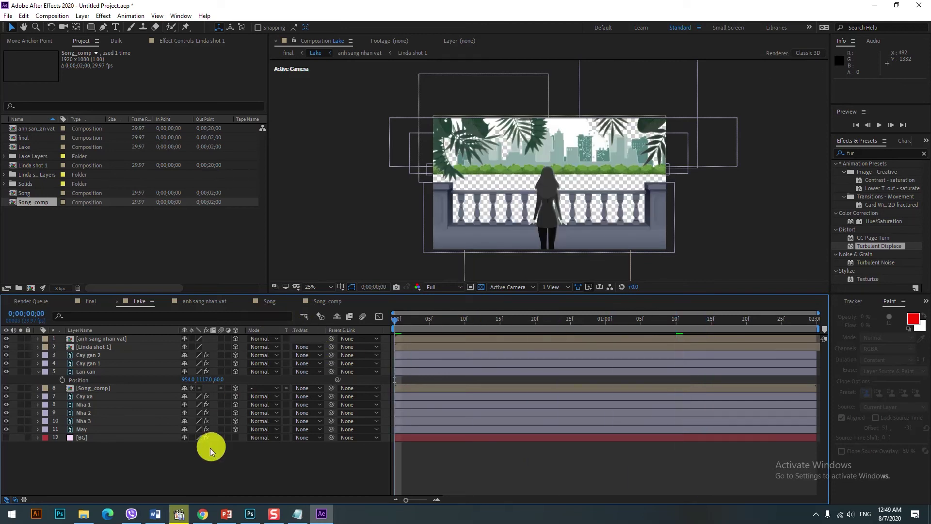
right_click(172, 468)
Add Camera 1 and keyframe its Position Z from -1244.4 at the start to -1057.4 near the end.
mouse_move(221, 366)
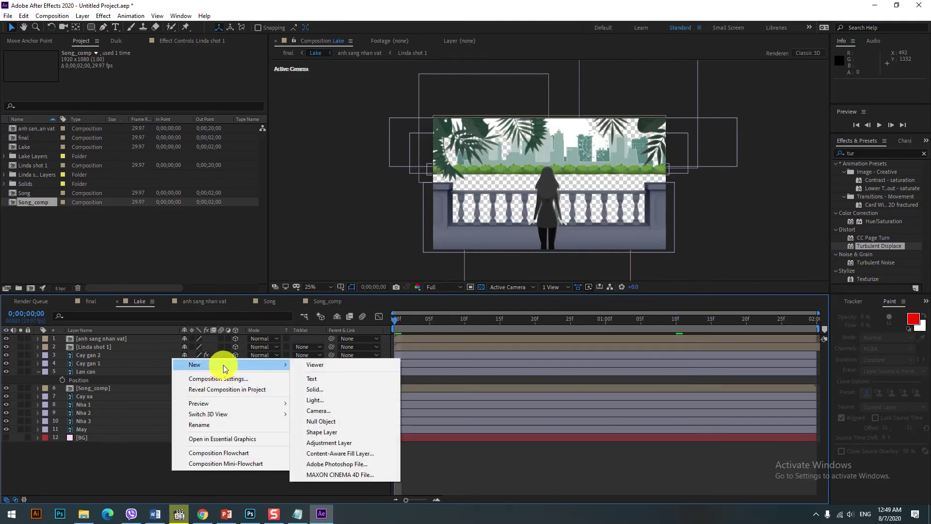
click(325, 412)
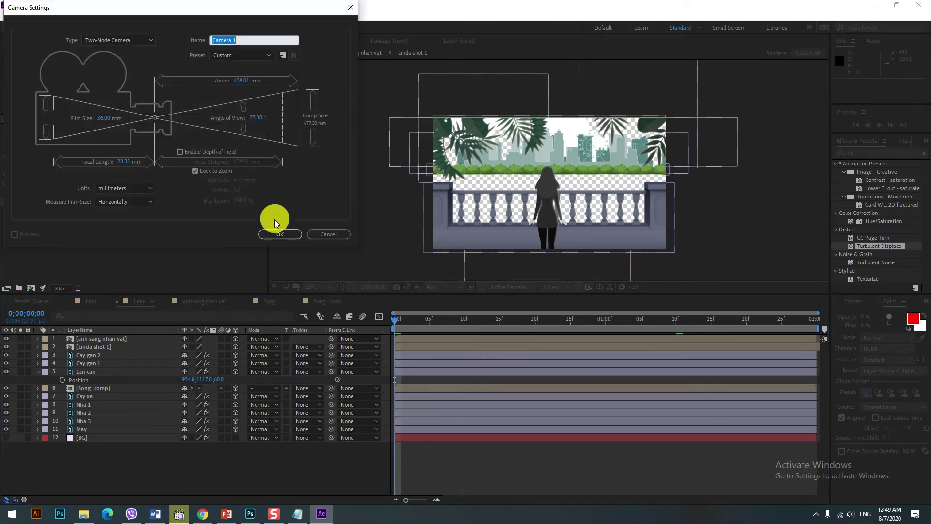
click(278, 234)
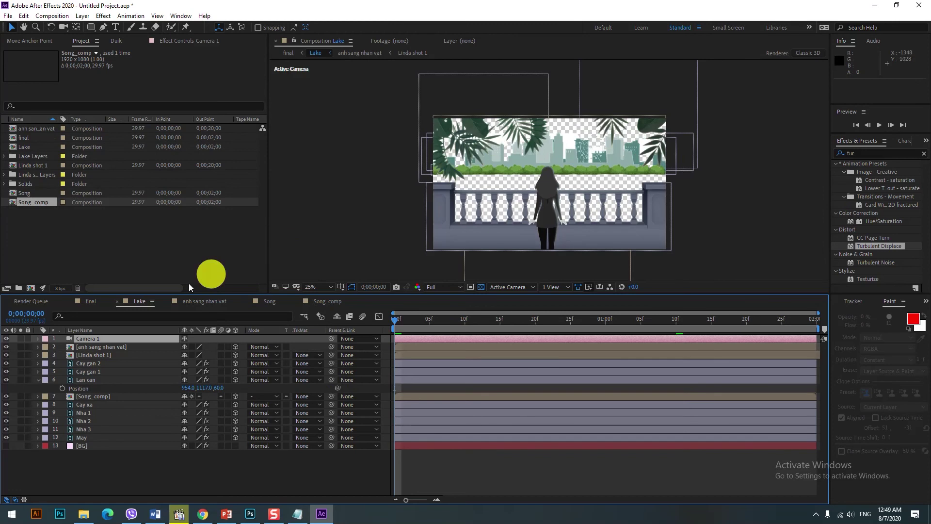
key(p)
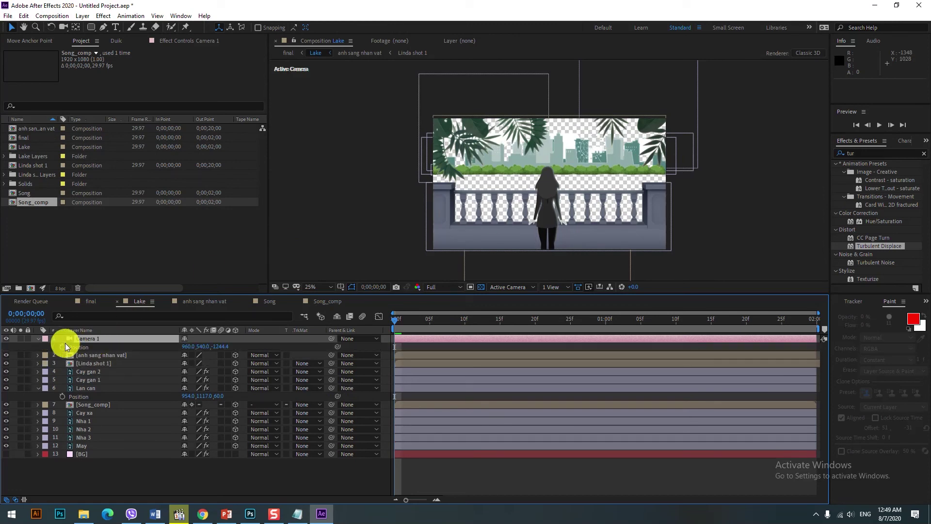
click(63, 347)
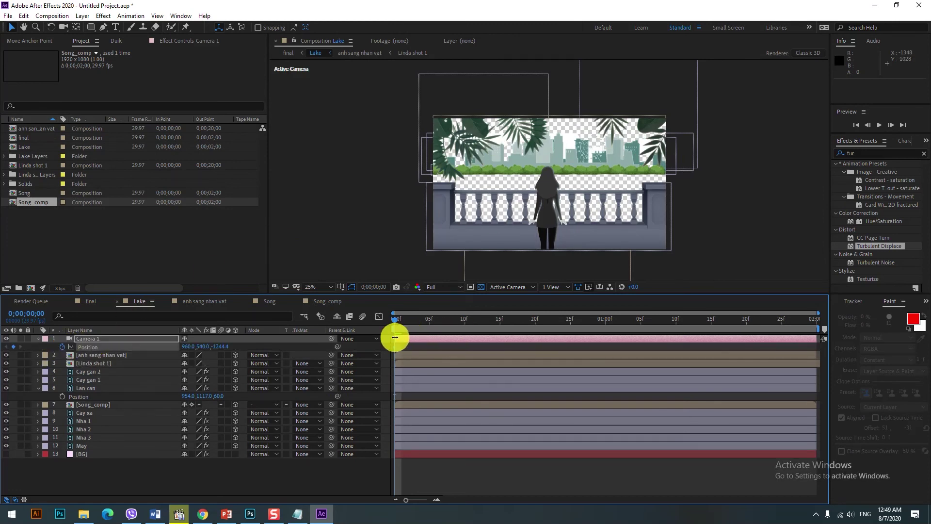
drag(397, 322, 821, 324)
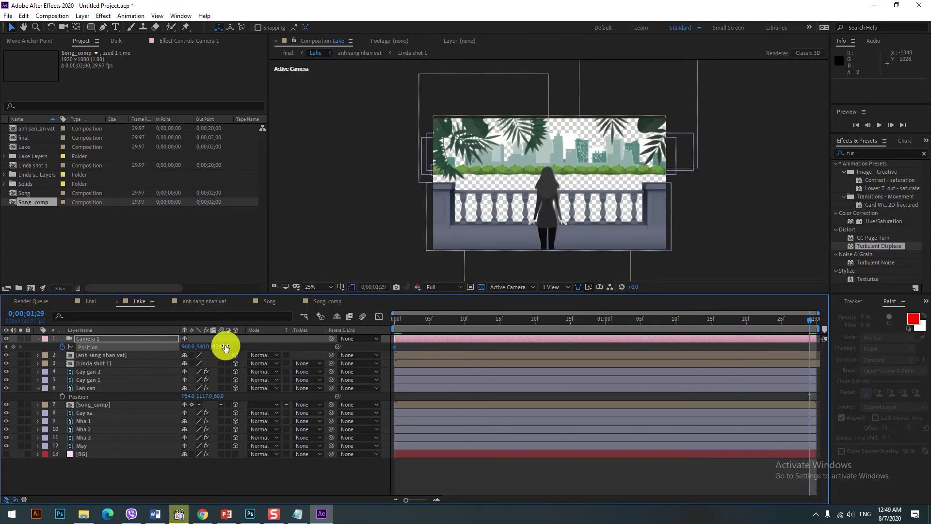
drag(219, 348, 303, 339)
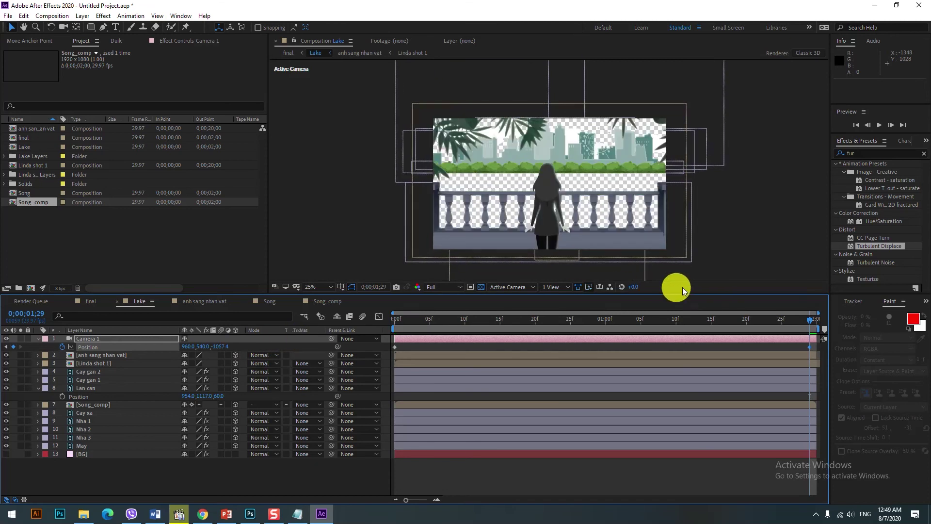
Turn off the transparency grid and preview the camera push-in from the start.
click(481, 286)
drag(809, 319, 486, 321)
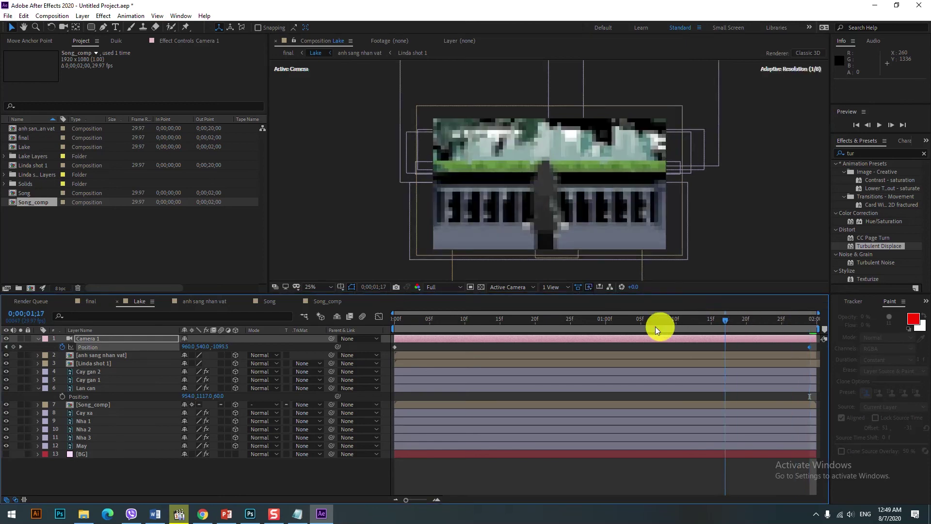
click(393, 320)
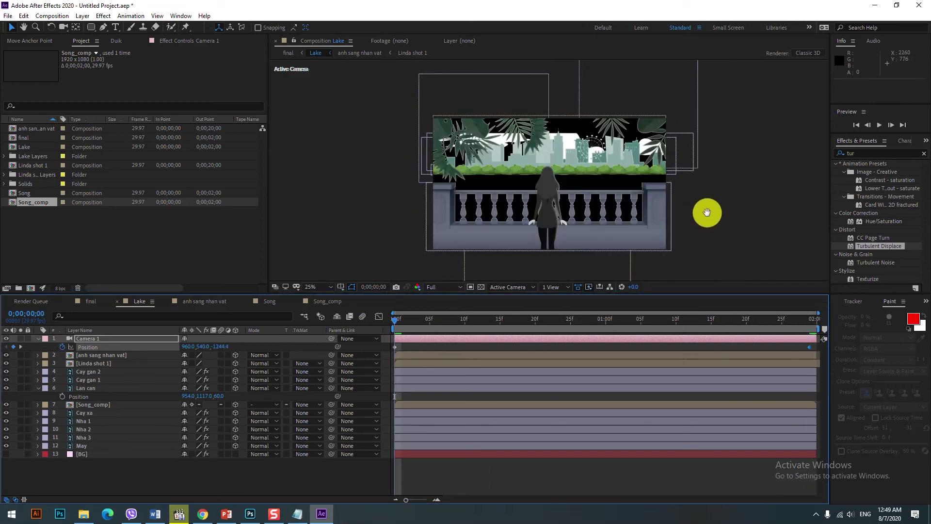
key(space)
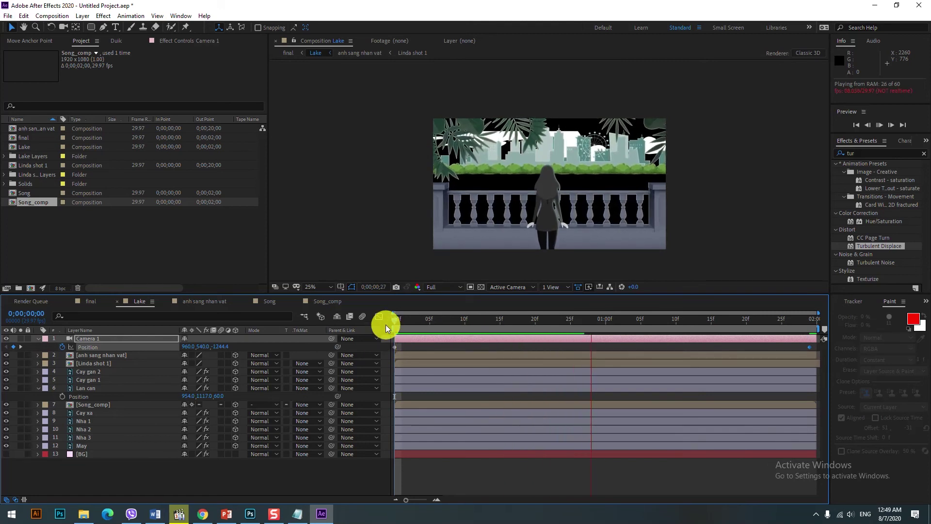
key(space)
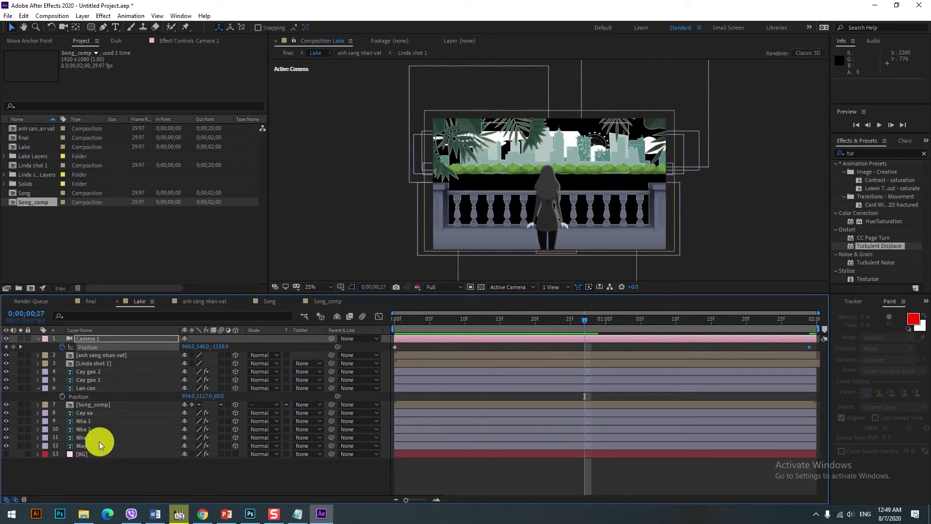
click(97, 446)
Raise the May layer higher in the scene and preview the camera move again.
key(p)
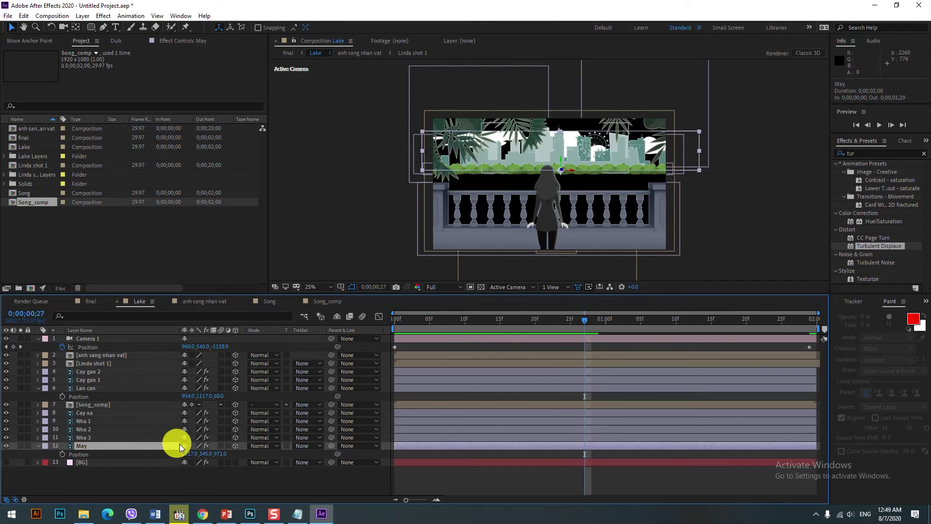
mouse_move(207, 454)
mouse_down()
mouse_move(61, 469)
mouse_move(86, 458)
mouse_up()
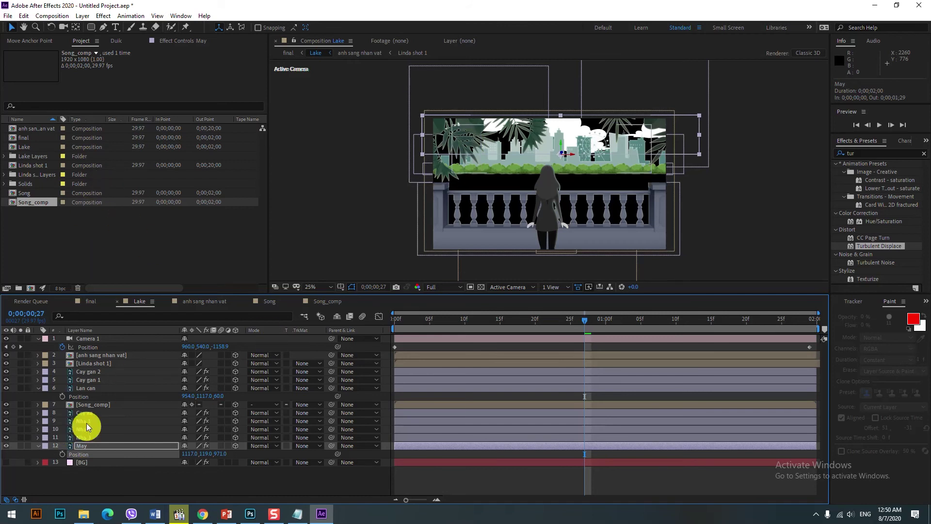
drag(584, 318, 280, 337)
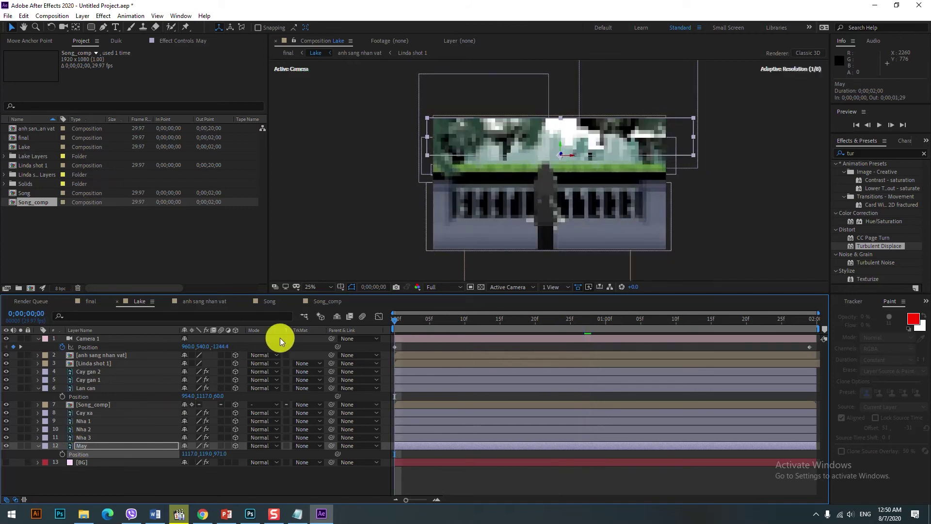
key(space)
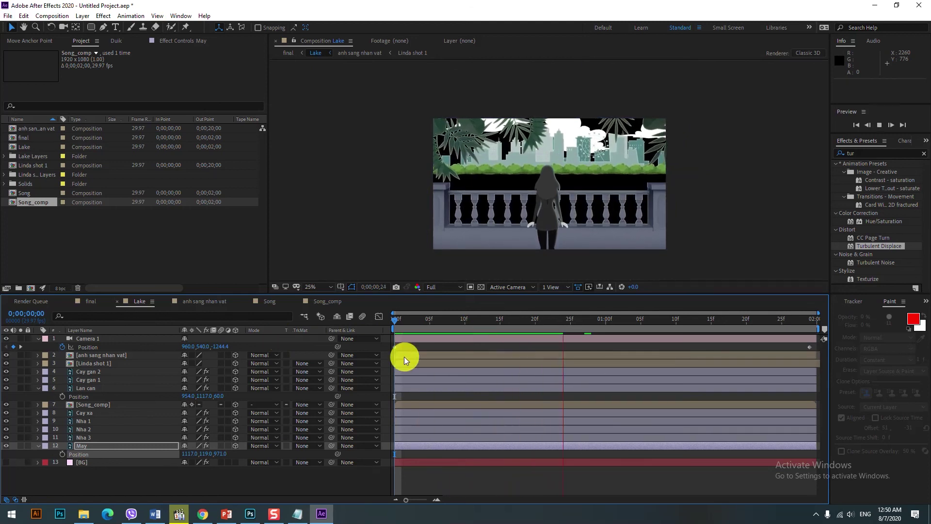
key(space)
Apply Easy Ease to all of Camera 1's Position keyframes.
drag(384, 344, 816, 350)
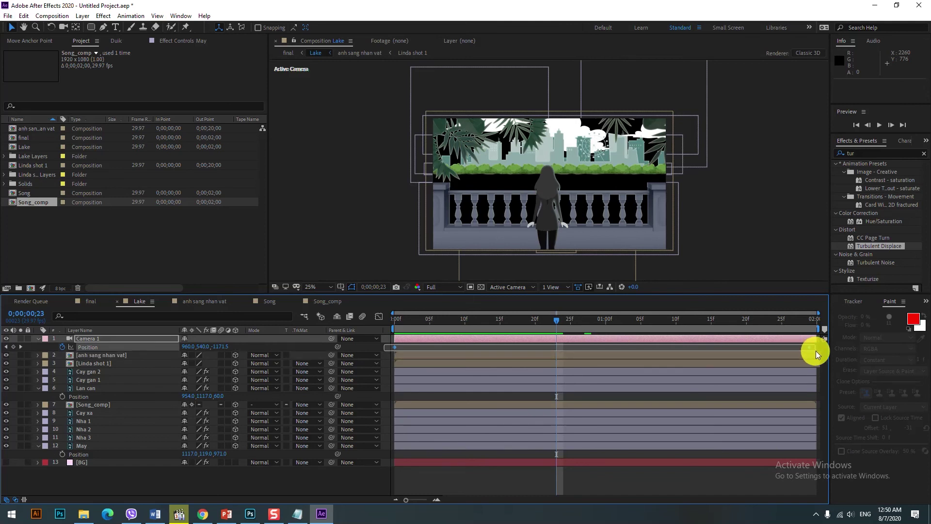
right_click(808, 349)
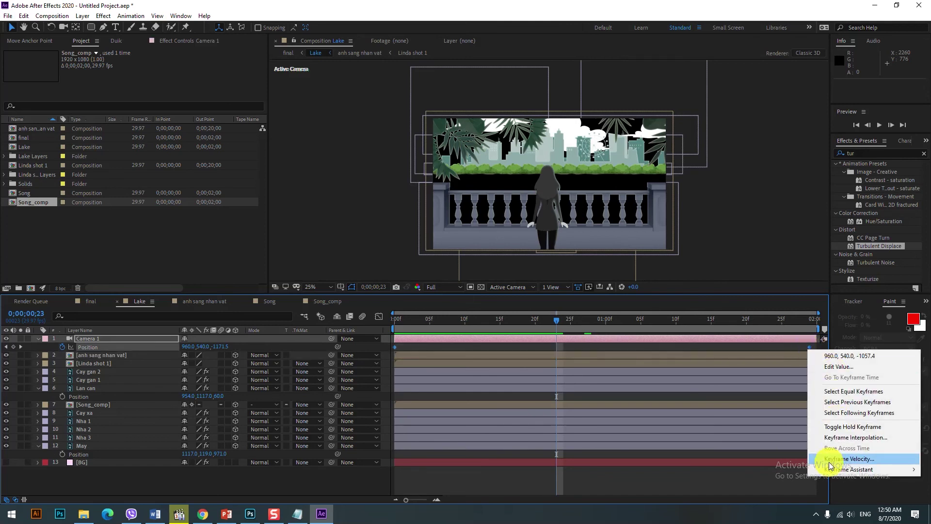
mouse_move(830, 469)
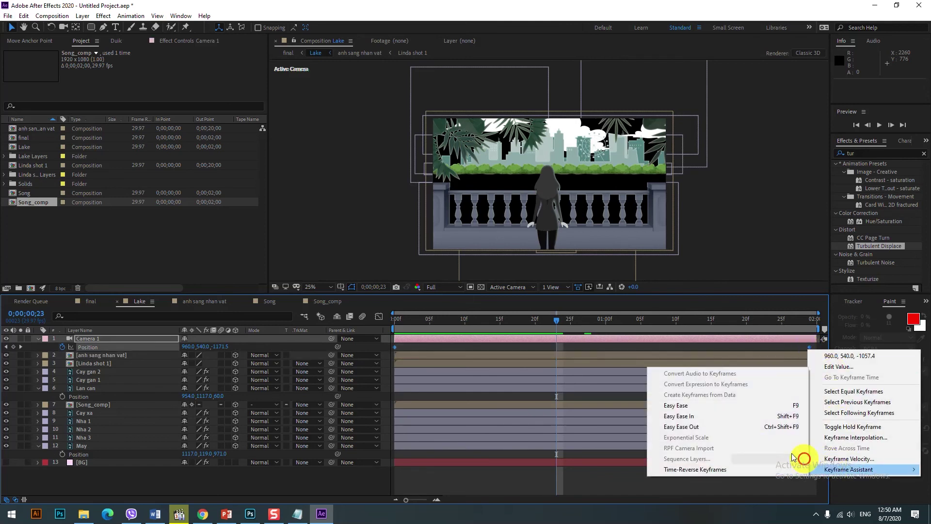
click(693, 411)
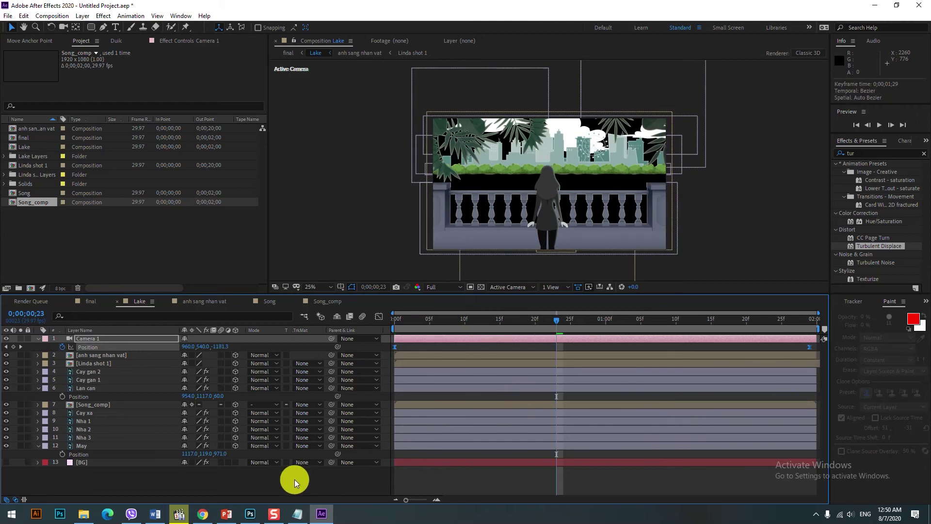
click(326, 491)
Start a new light layer, reposition its settings window, then cancel.
right_click(326, 485)
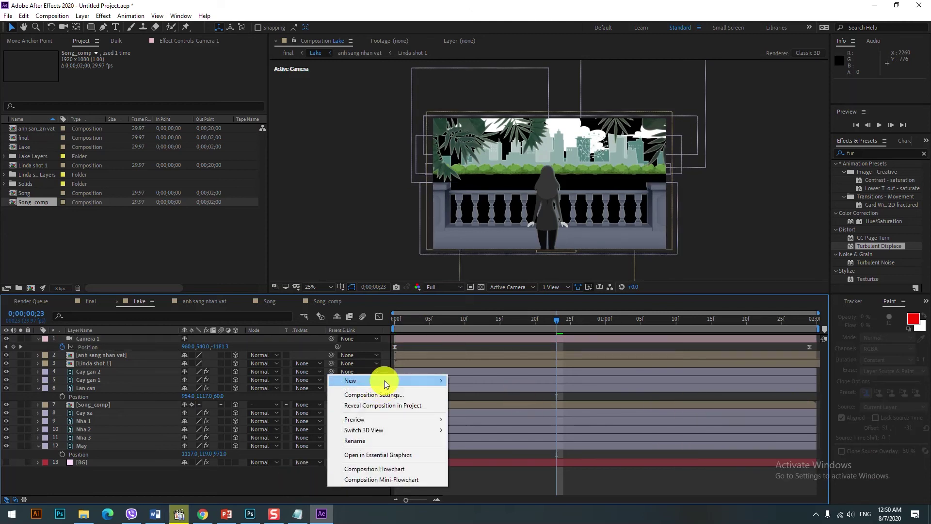
mouse_move(386, 383)
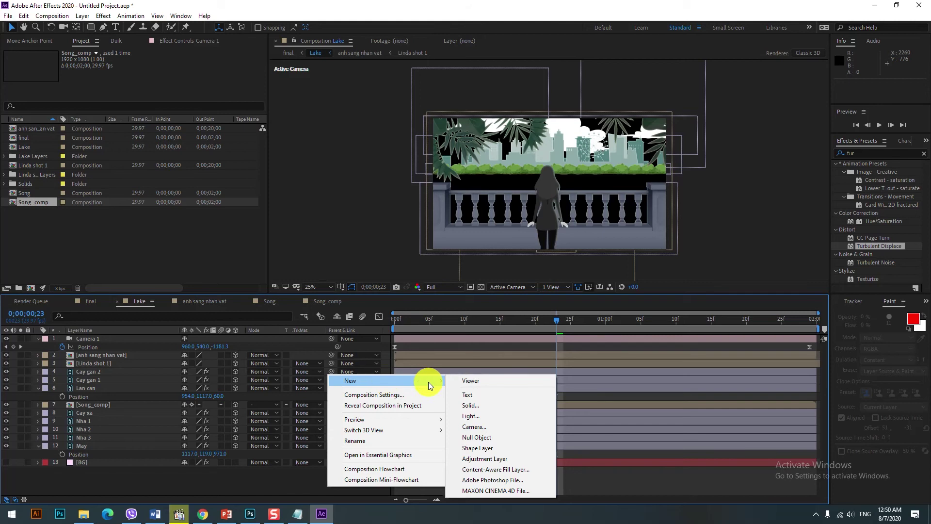
click(486, 416)
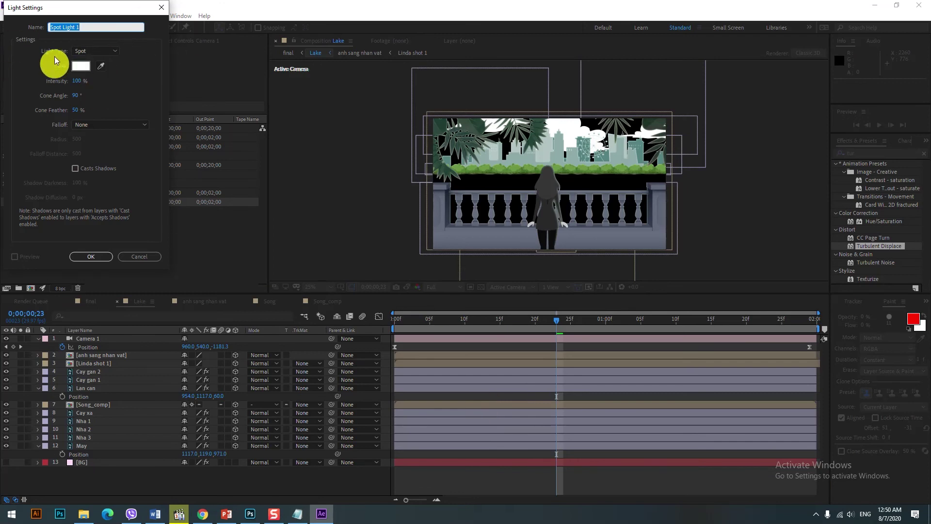
drag(92, 9, 327, 52)
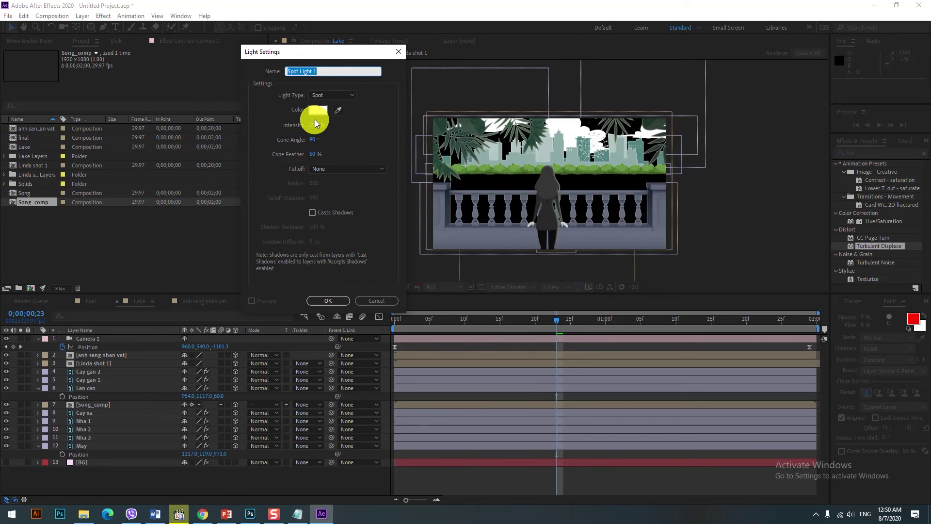
click(383, 300)
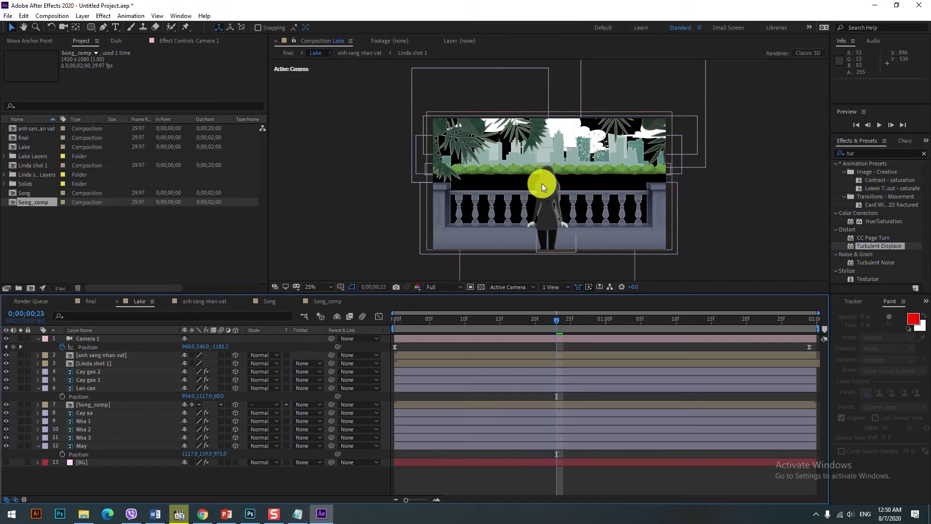
Create Spot Light 1 with the pale warm-yellow colour F9EEC2.
right_click(290, 484)
mouse_move(339, 379)
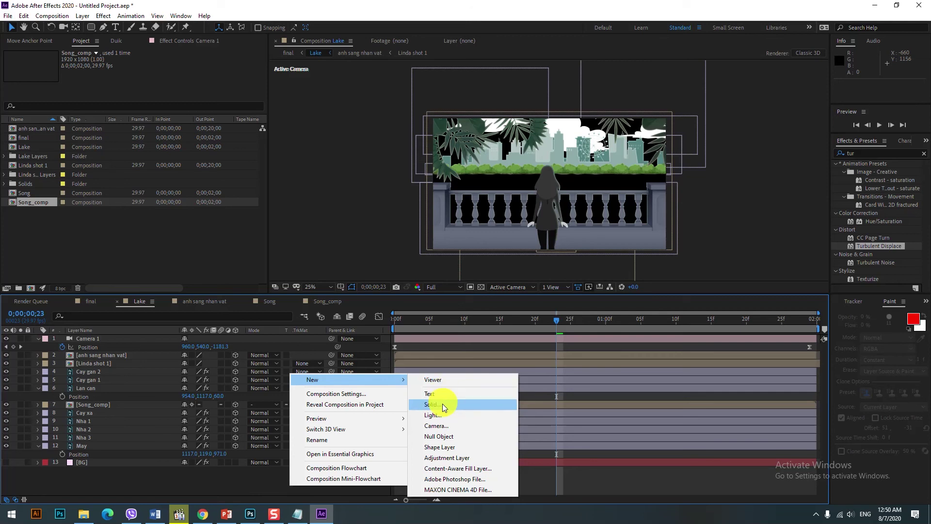
click(442, 415)
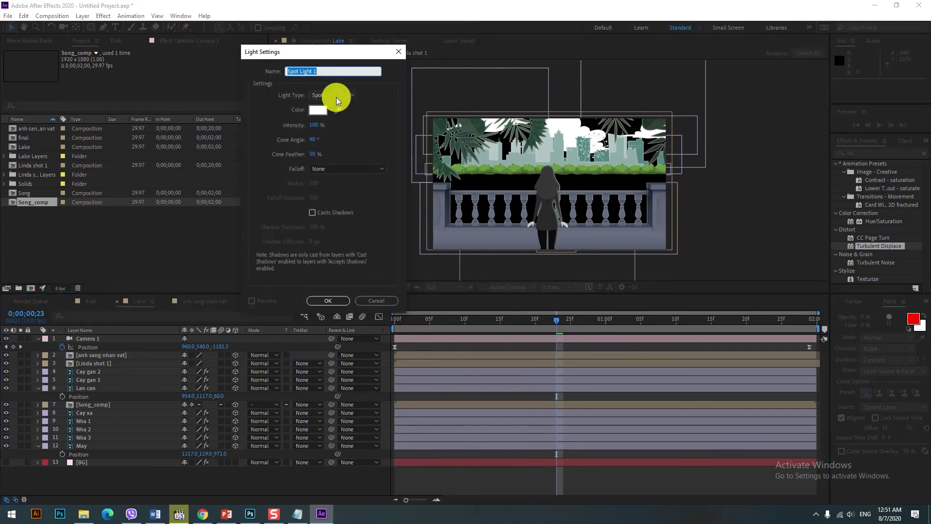
click(319, 111)
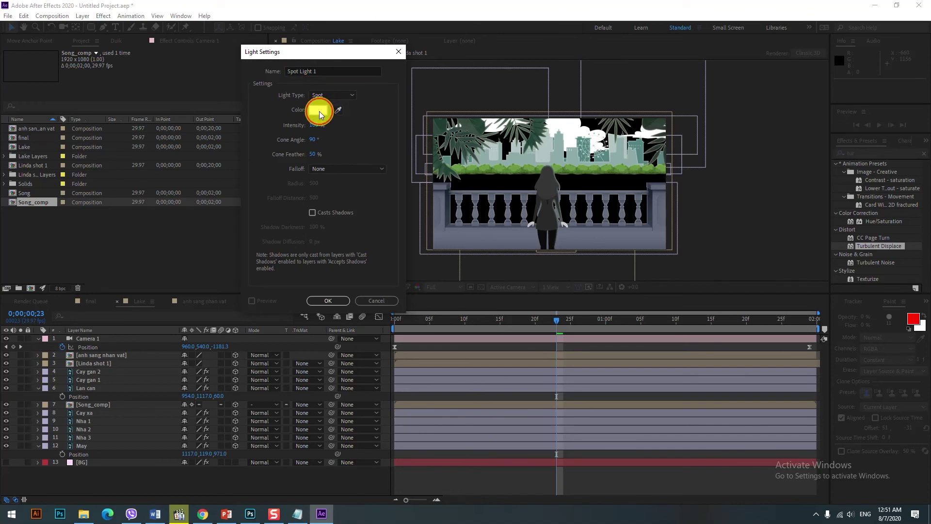
drag(143, 77, 147, 132)
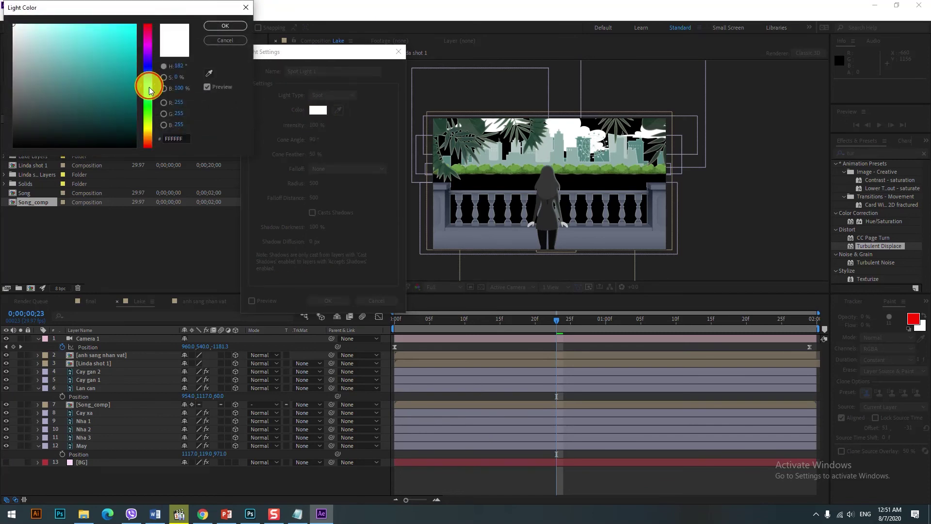
click(41, 26)
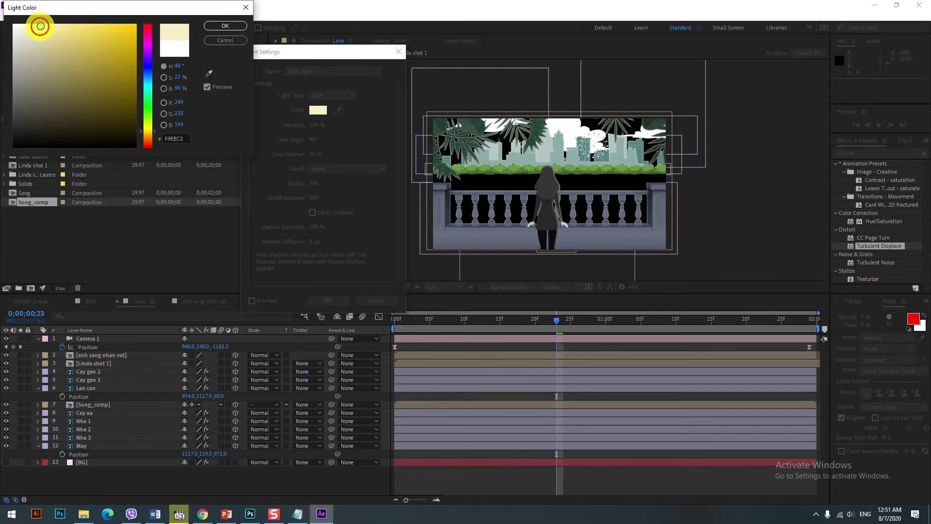
click(225, 26)
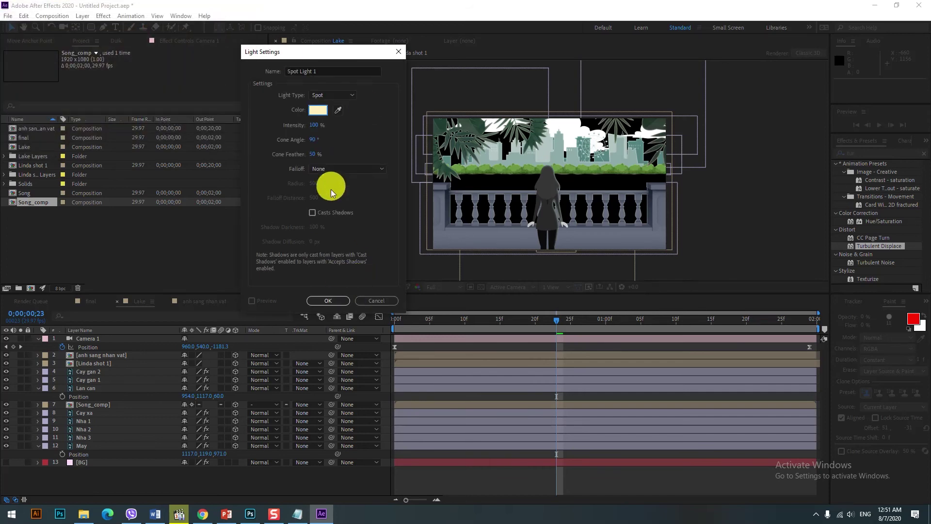
click(329, 301)
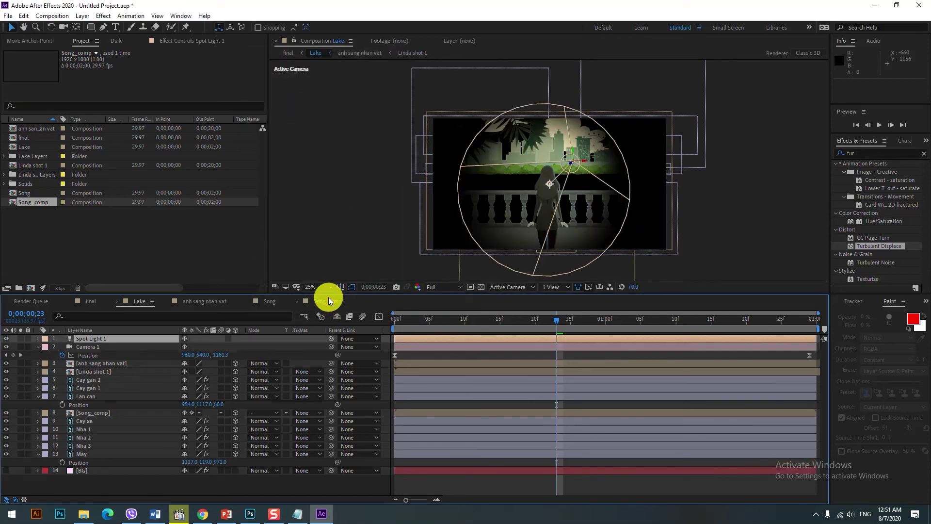
Show the transparency grid and keep Spot Light 1's Auto-Orient set to Off.
click(481, 288)
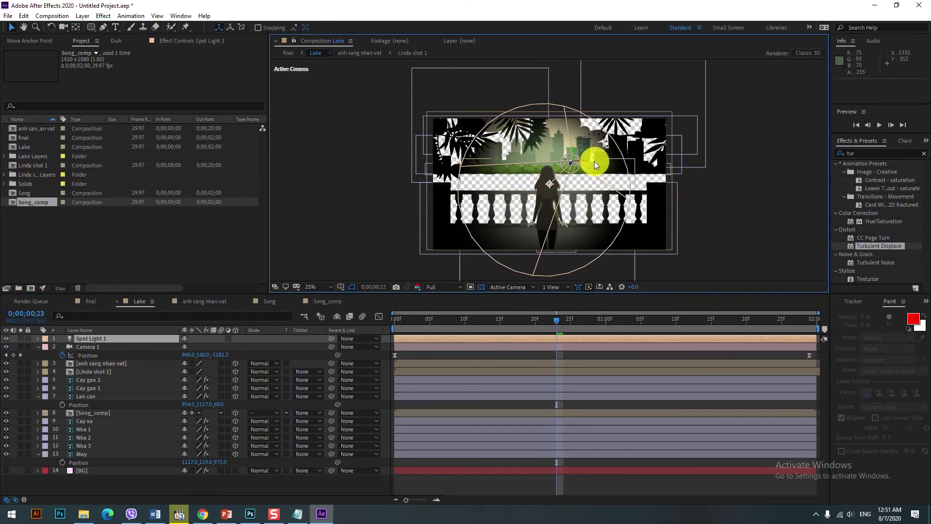
right_click(115, 342)
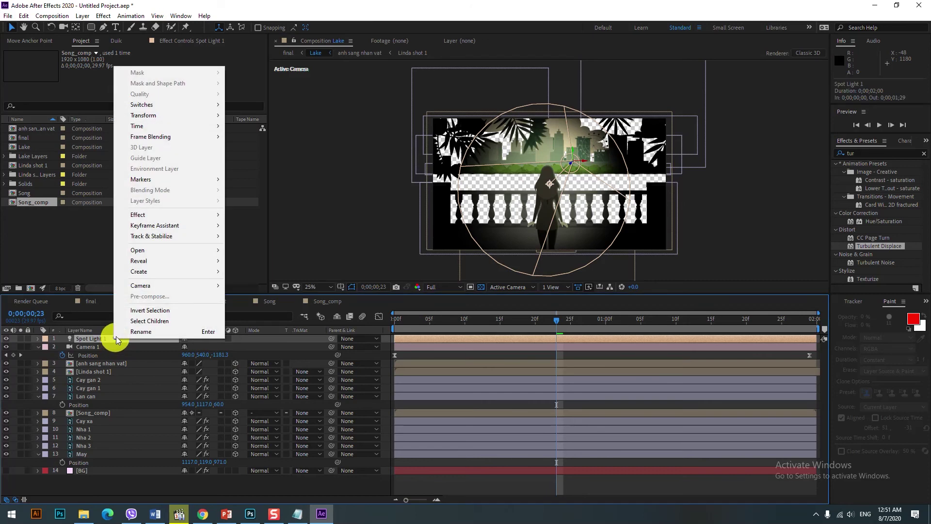
mouse_move(179, 115)
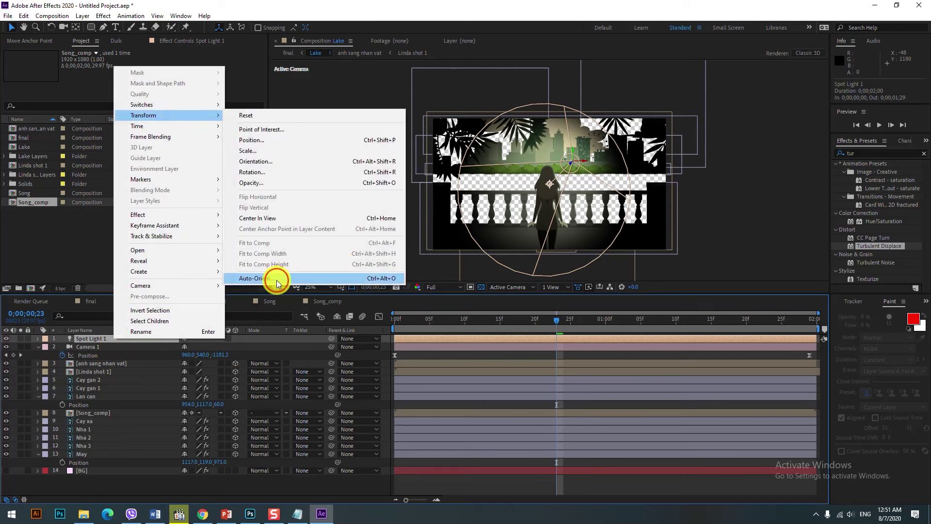
click(275, 277)
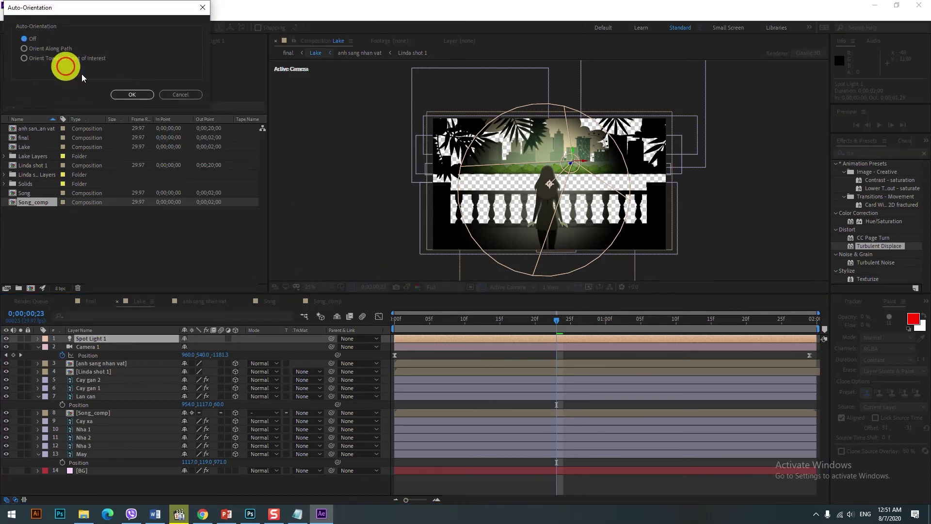
click(131, 94)
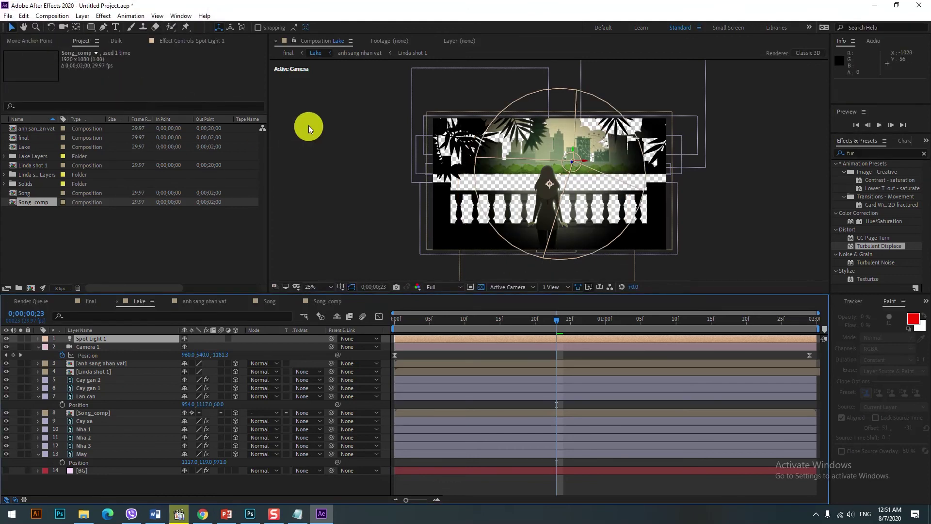
Check Spot Light 1's Position at 12.5% zoom, then collapse the light and camera Position rows.
key(comma)
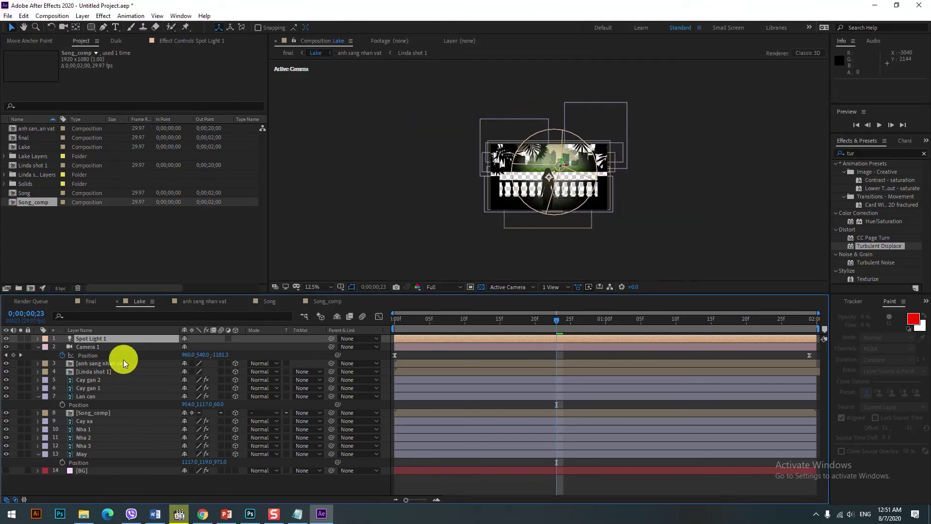
key(p)
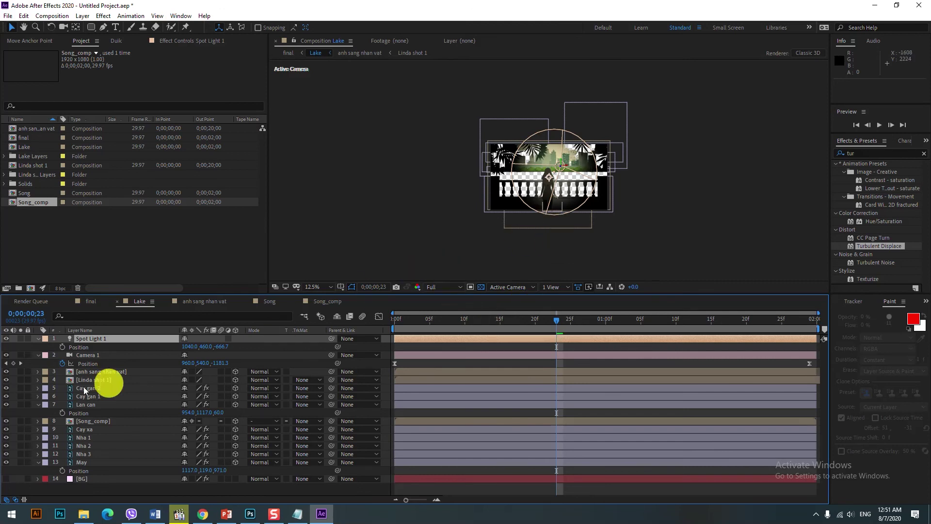
click(38, 339)
click(38, 347)
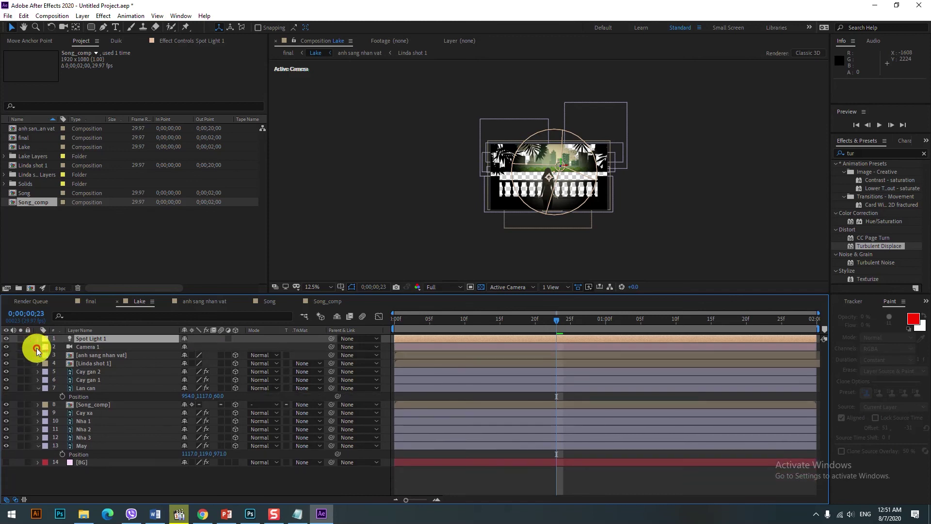
key(period)
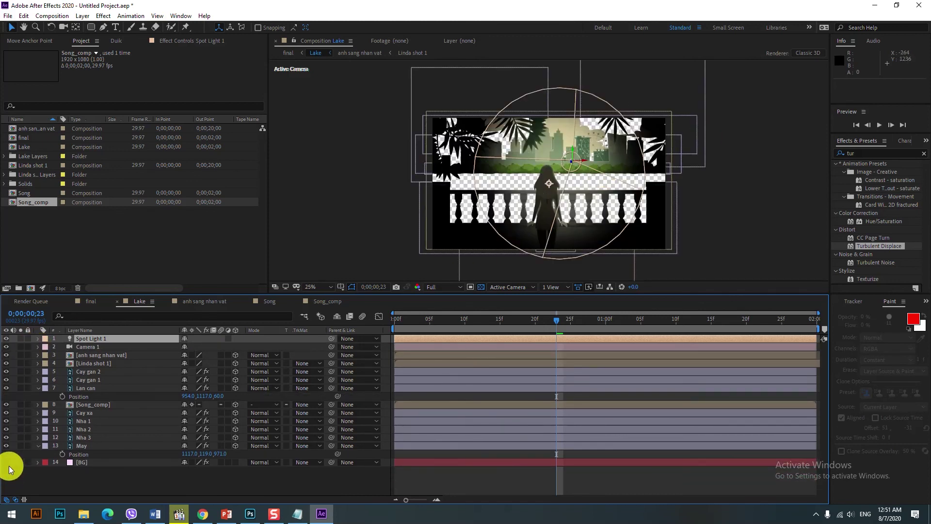
click(14, 466)
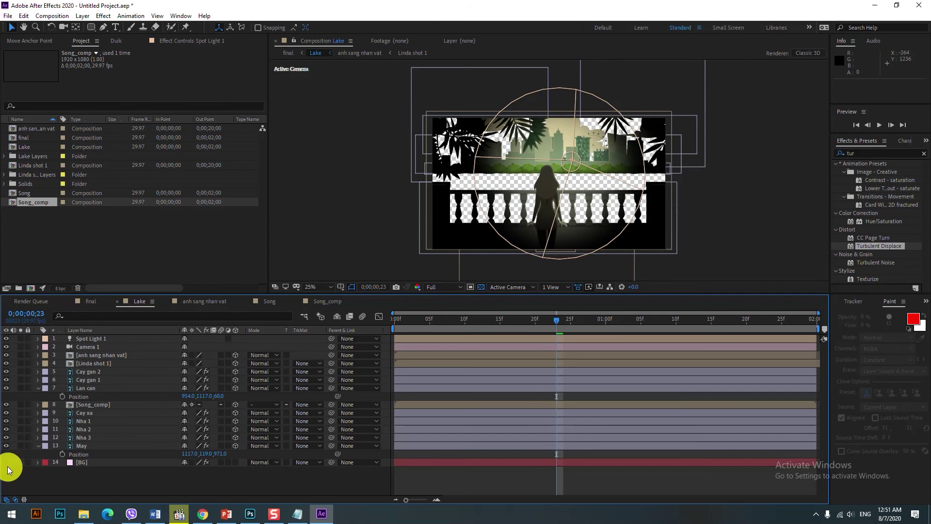
Hide the BG layer so the background areas show as transparent.
click(6, 464)
click(7, 464)
click(7, 464)
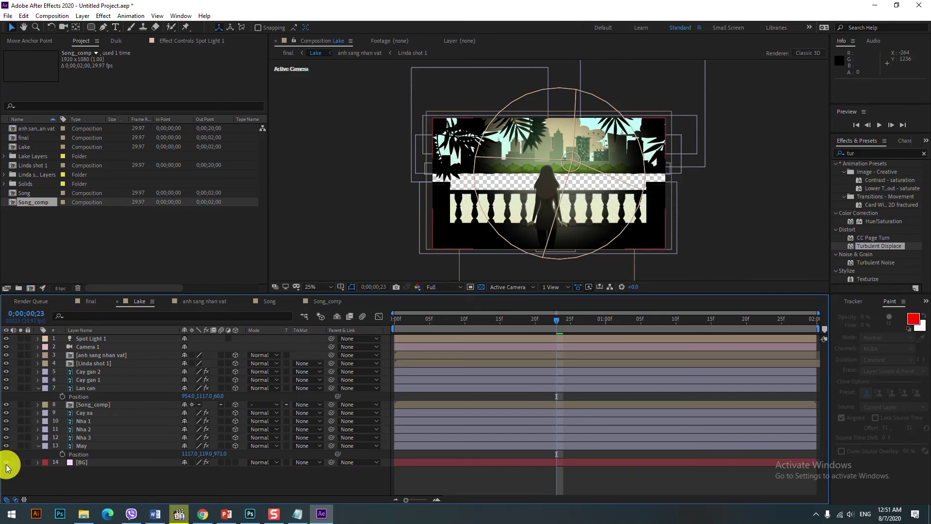
click(7, 464)
click(6, 464)
click(7, 464)
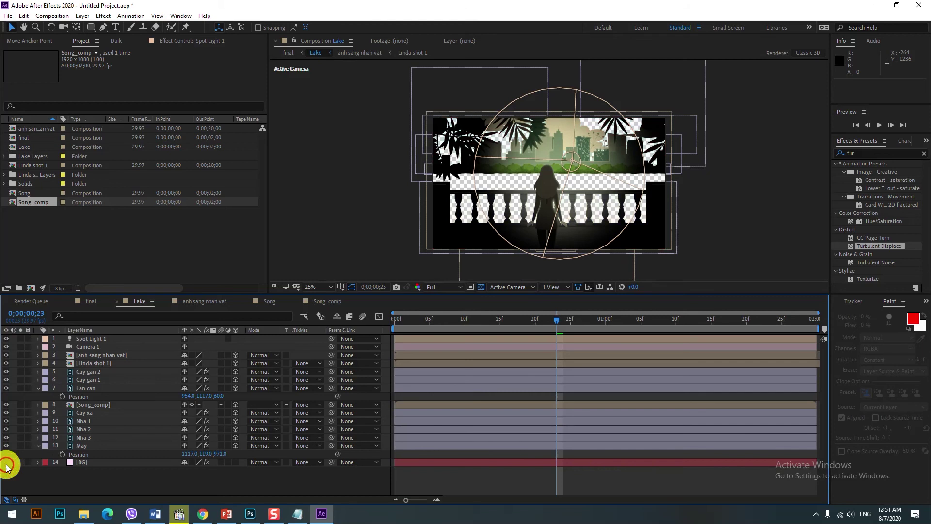
Change the Lake composition's background colour to white in Composition Settings.
right_click(287, 479)
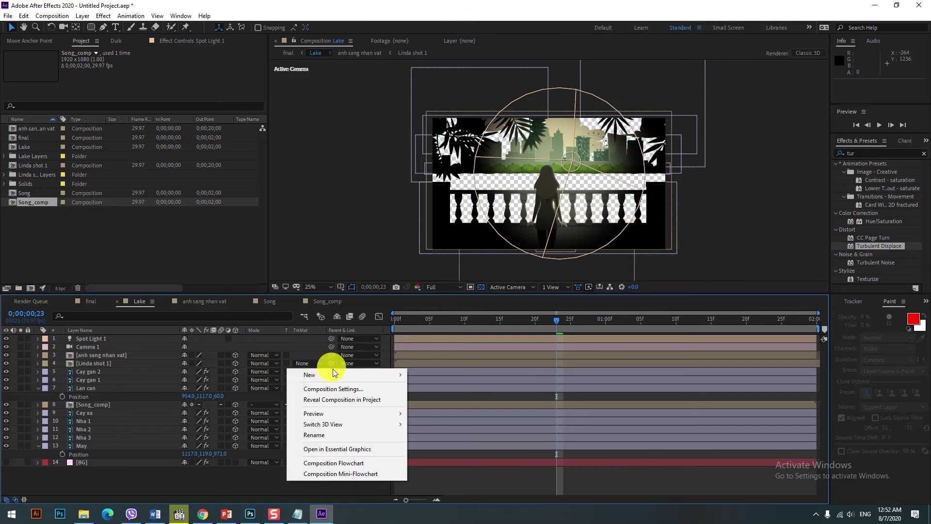
click(344, 390)
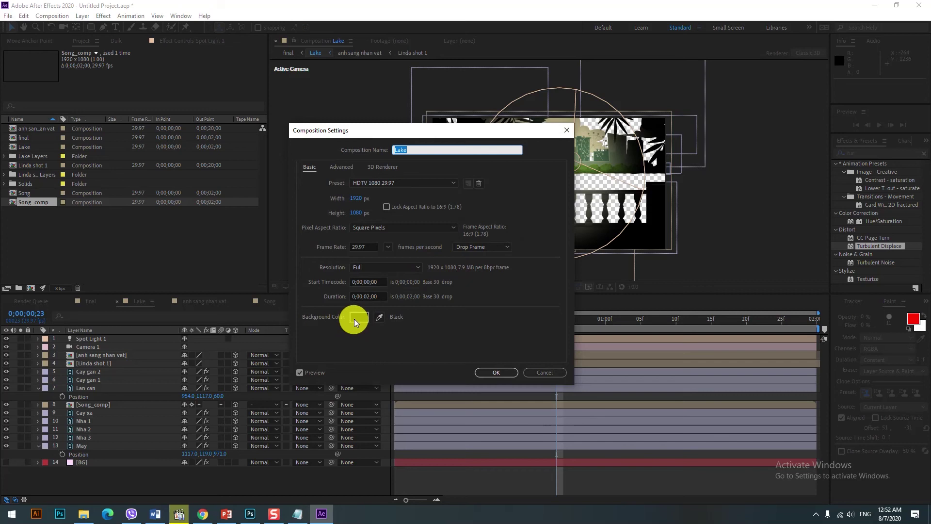
click(359, 317)
drag(10, 87, 13, 24)
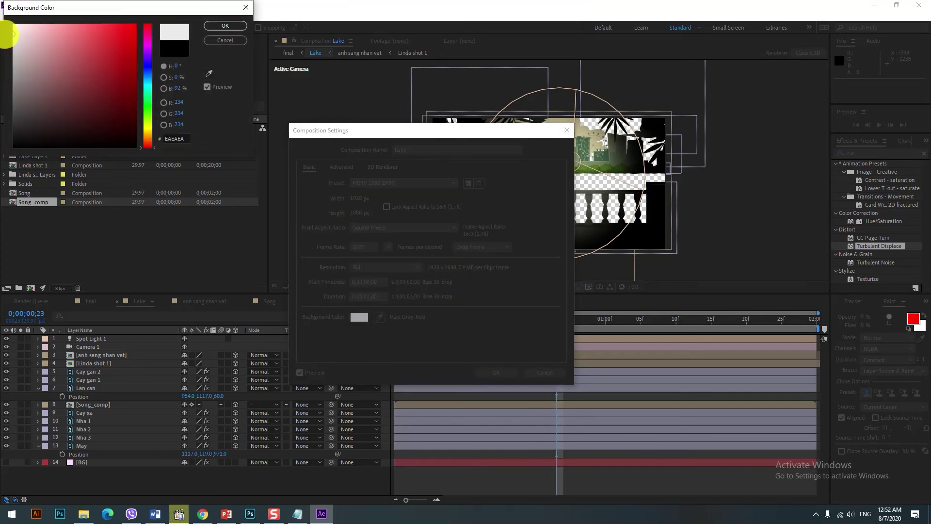
click(228, 26)
click(496, 372)
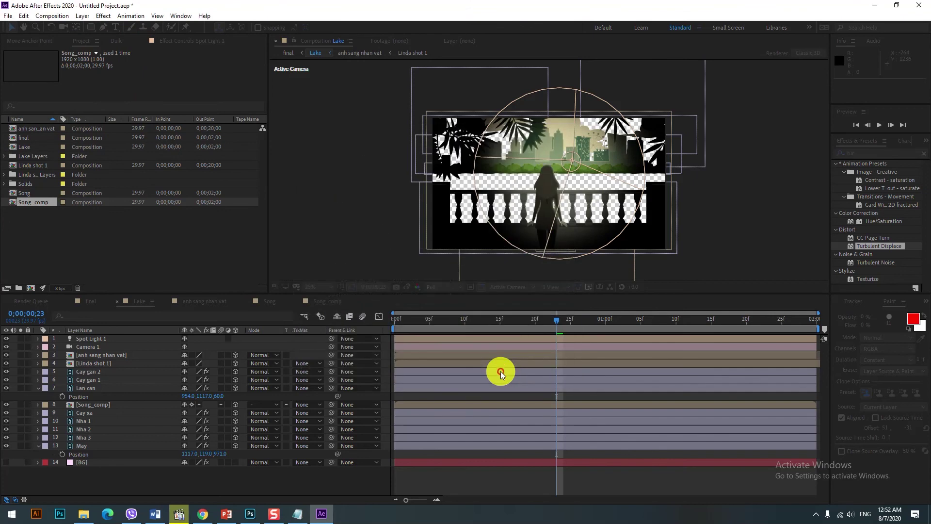
Turn off the transparency grid so the white background shows, and select Spot Light 1.
click(481, 287)
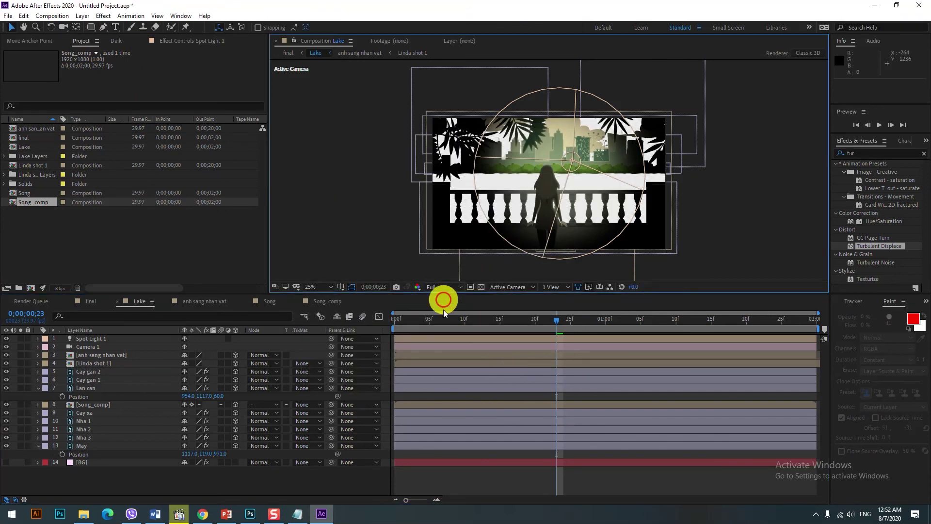
key(period)
key(period)
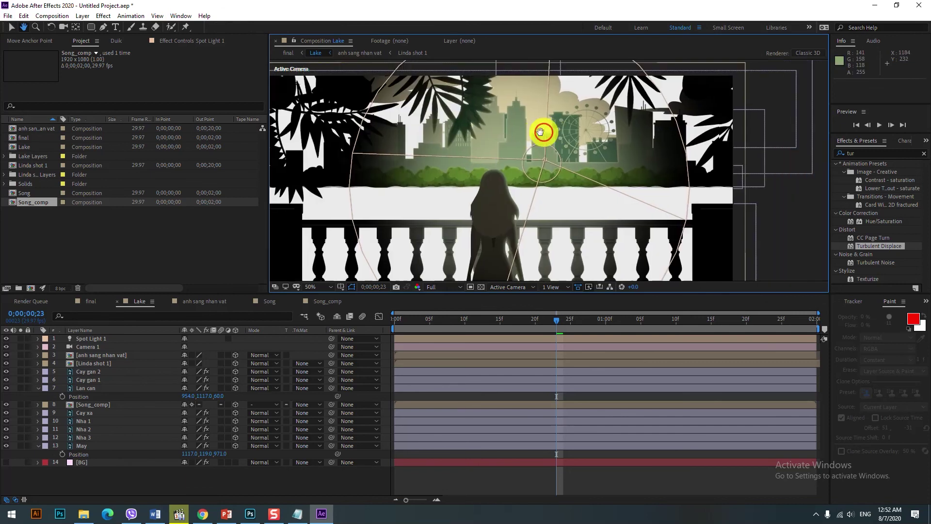
drag(603, 122, 528, 132)
key(comma)
click(532, 167)
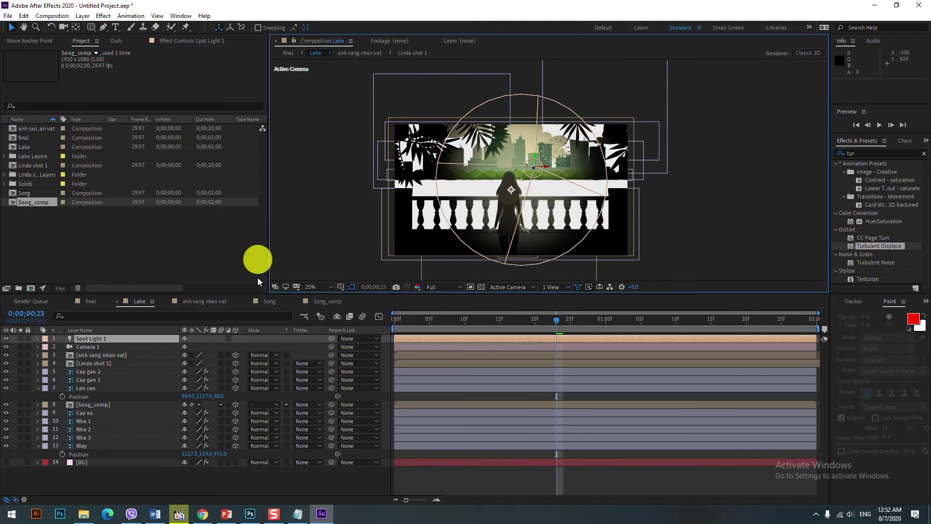
Move Spot Light 1 right along X and back along Z.
key(p)
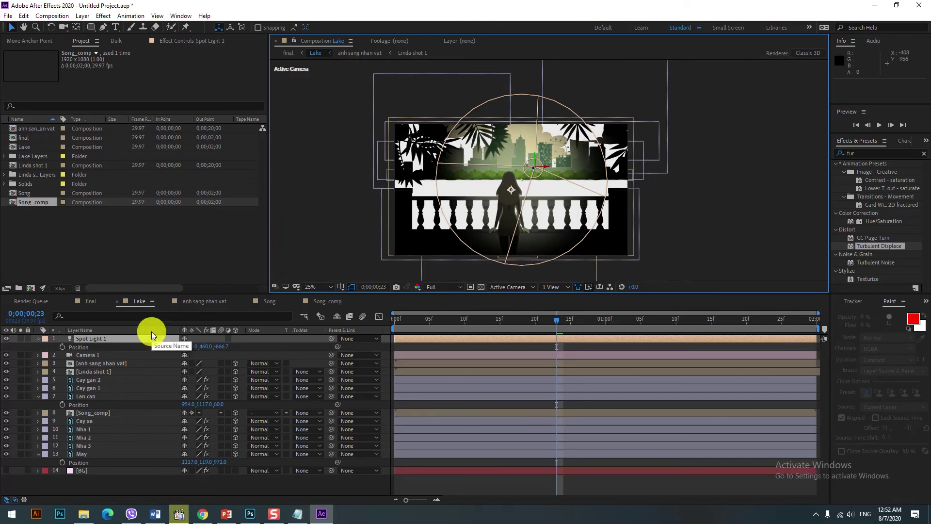
drag(188, 348, 268, 351)
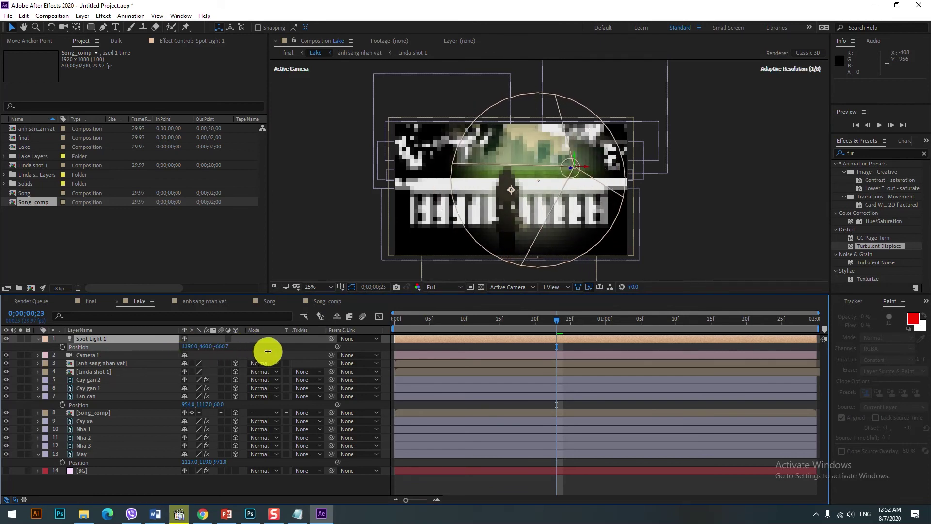
mouse_move(220, 346)
mouse_down()
mouse_move(62, 372)
mouse_move(226, 347)
mouse_up()
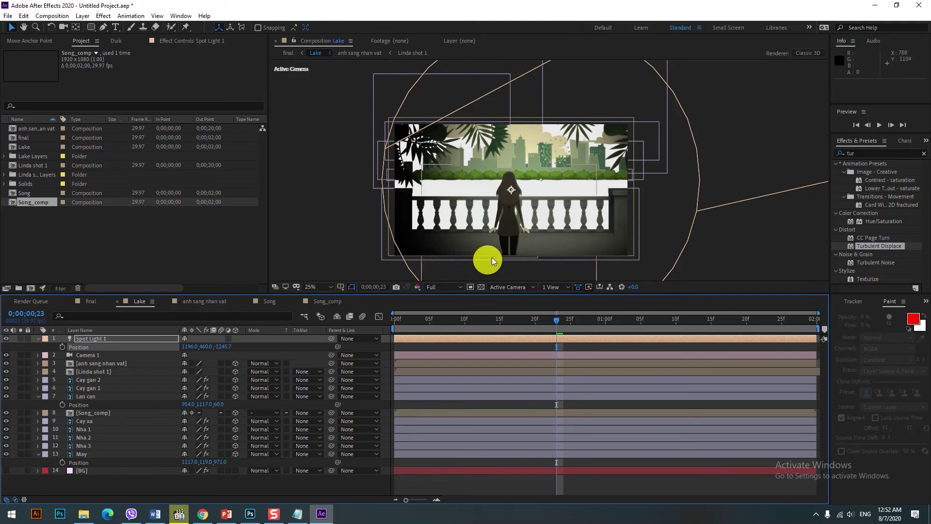
click(38, 340)
Set Spot Light 1's Intensity to 103% and Radius to about 630, then fine-tune its X position.
click(40, 339)
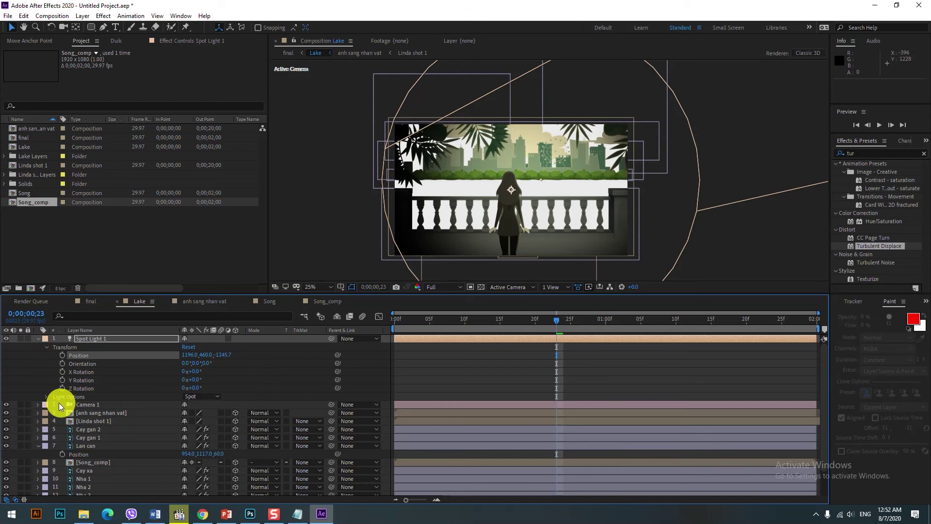
click(46, 397)
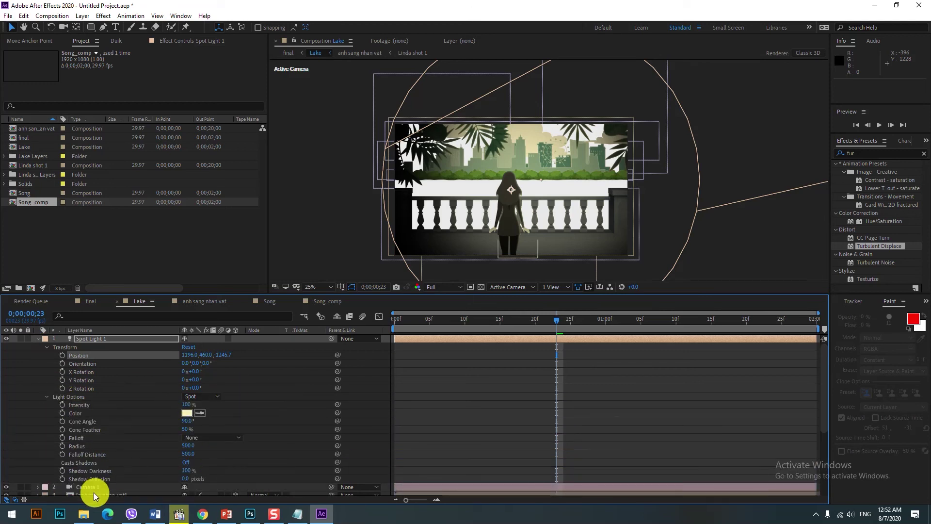
drag(186, 405, 190, 406)
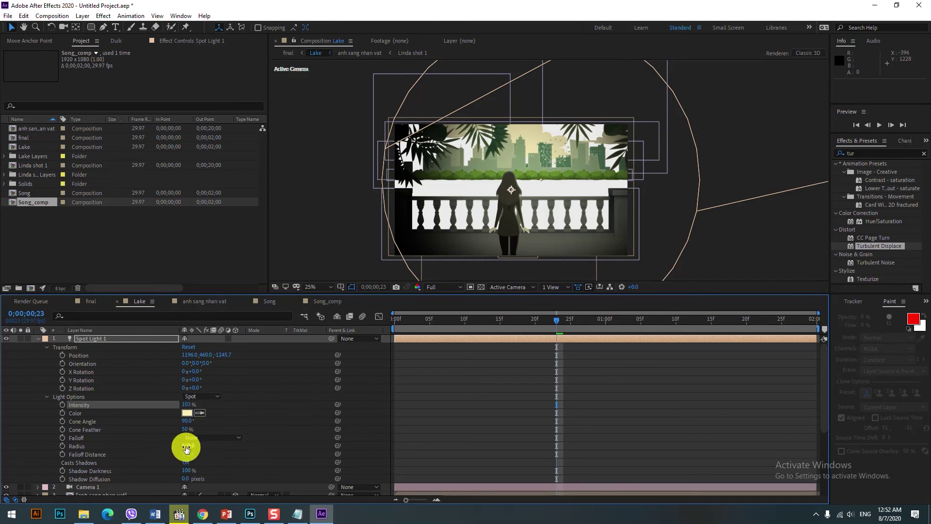
drag(186, 445, 249, 445)
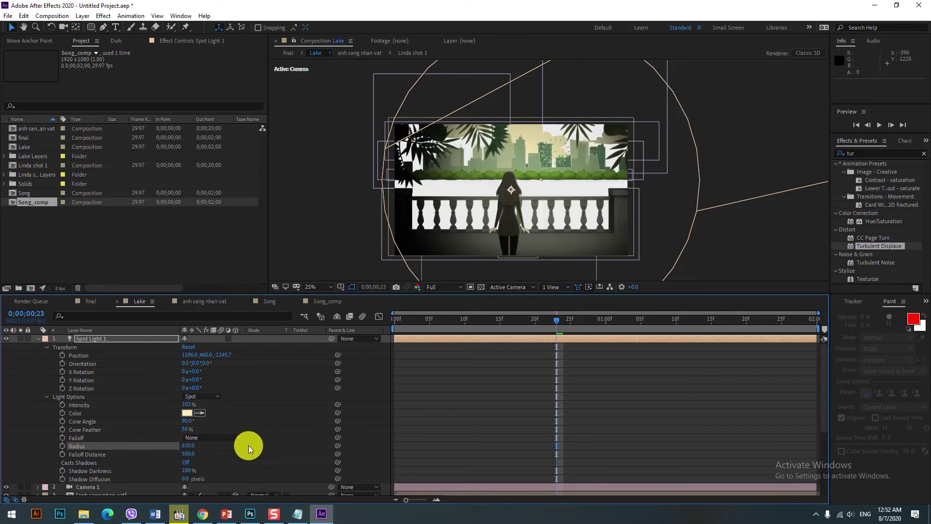
key(comma)
key(comma)
key(period)
key(period)
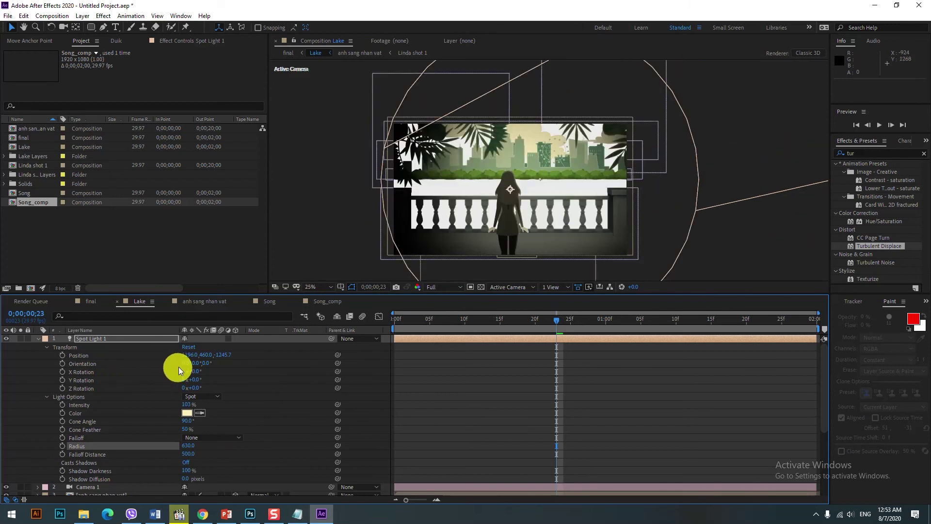
mouse_move(189, 355)
mouse_down()
mouse_move(176, 364)
mouse_move(206, 360)
mouse_move(196, 354)
mouse_up()
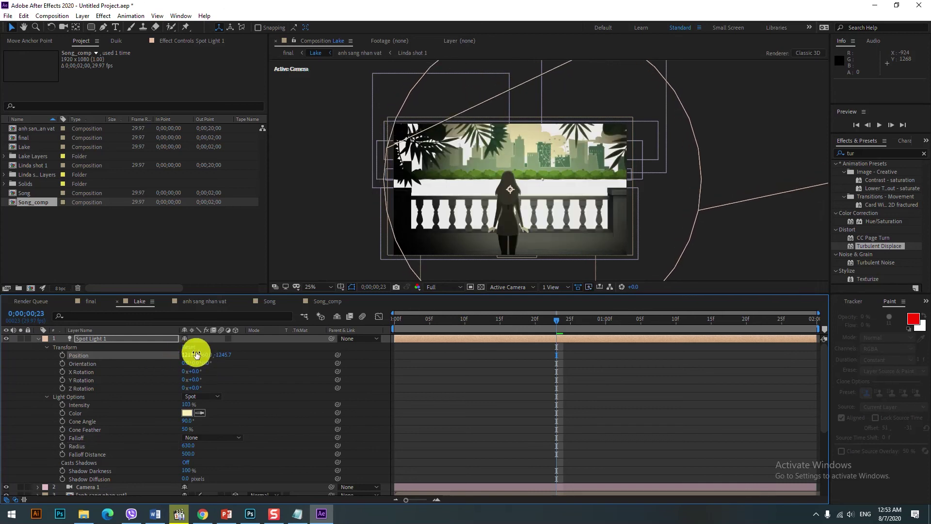
scroll(196, 354, down, 1)
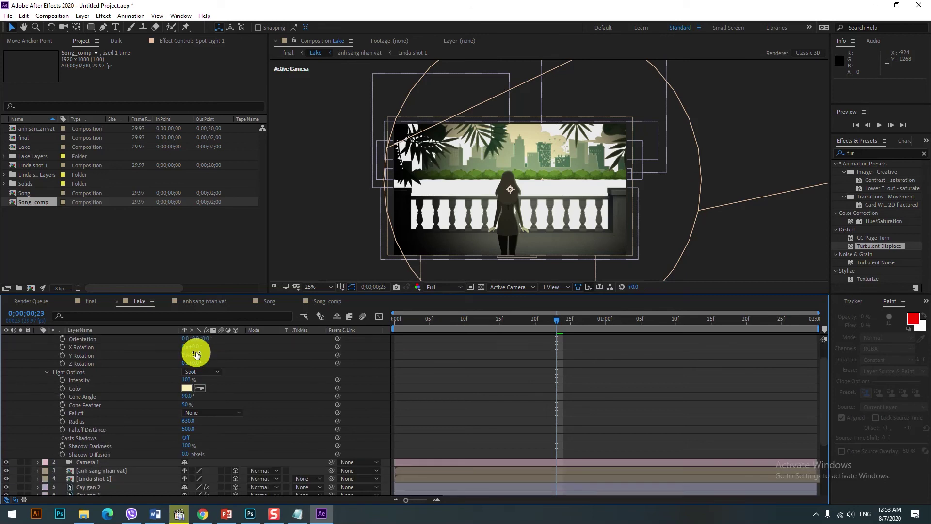
scroll(39, 339, up, 1)
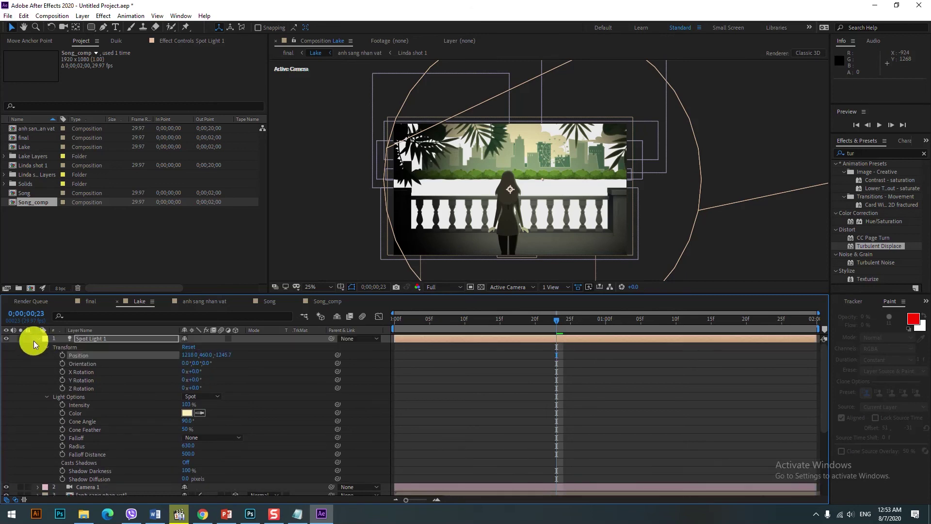
click(34, 341)
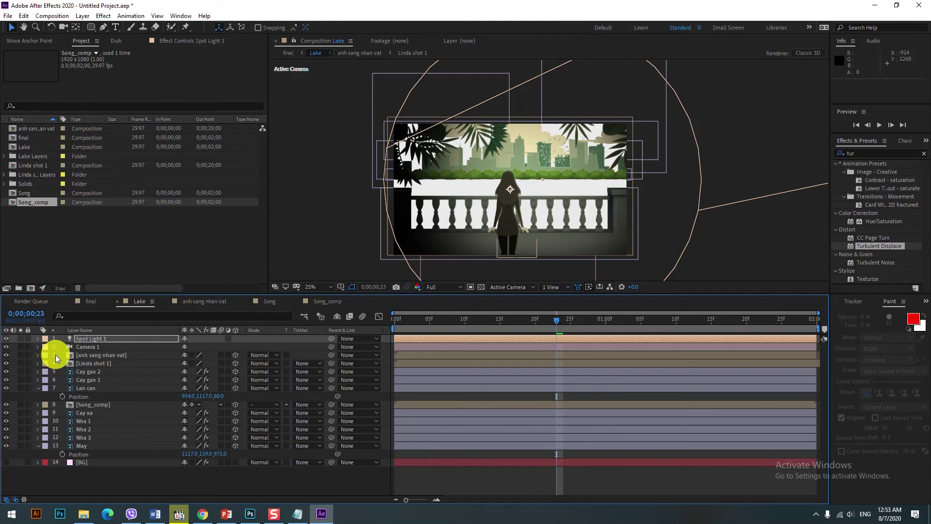
Push Spot Light 1 further back to Position about 1218.0, 460.0, -1355.7.
click(38, 389)
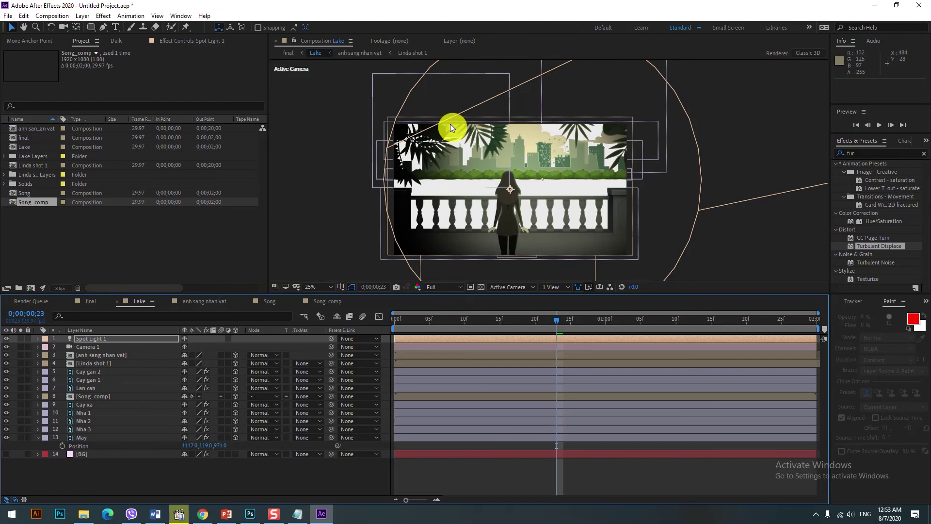
key(comma)
key(comma)
key(comma)
key(period)
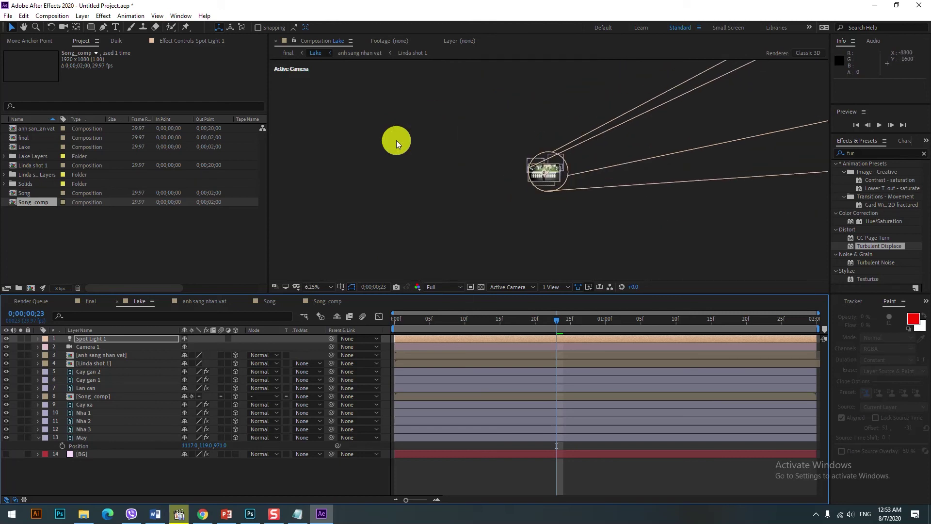
key(period)
click(126, 338)
key(p)
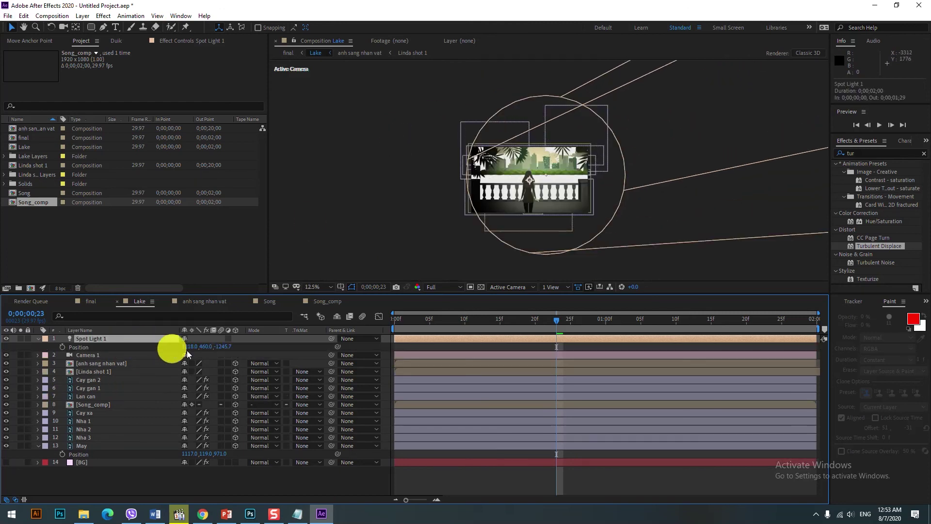
mouse_move(233, 351)
mouse_down()
mouse_move(290, 350)
mouse_move(277, 350)
mouse_up()
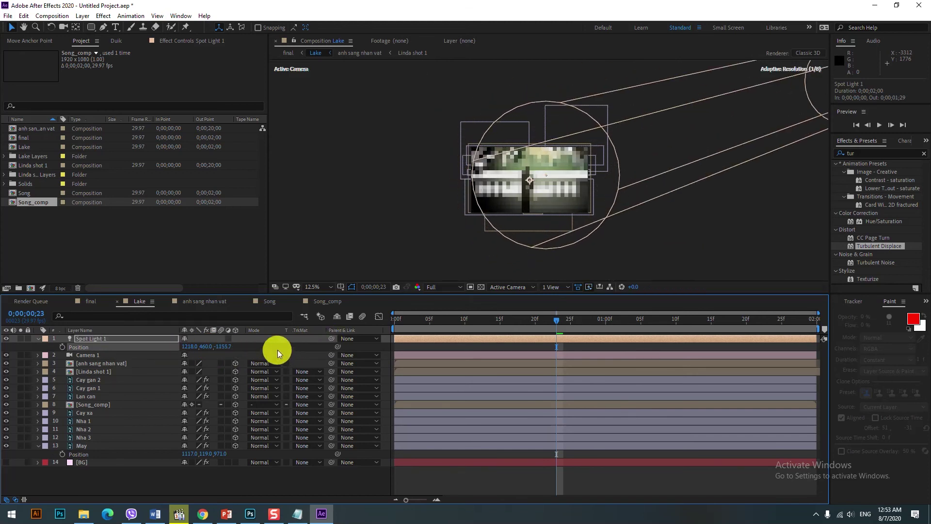
Switch the viewer to Custom View 1, orbiting and panning to frame the scene.
click(506, 285)
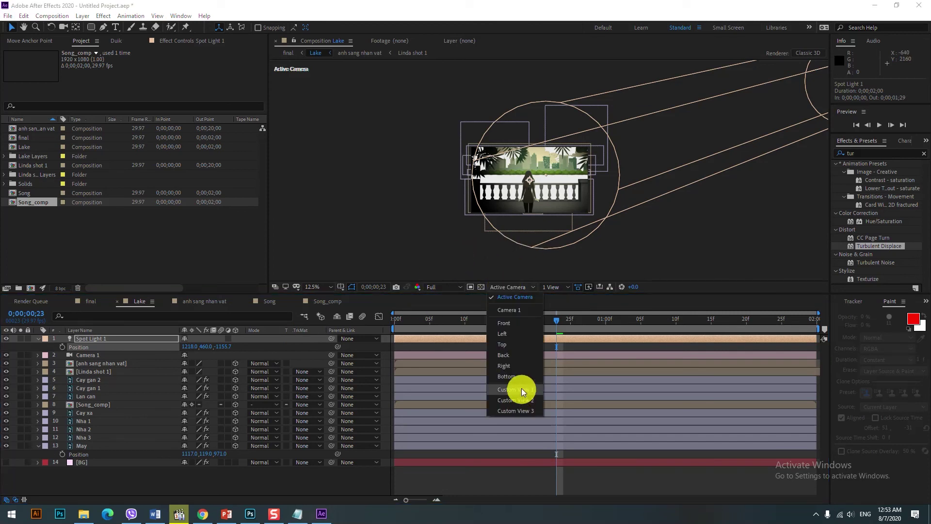
click(522, 386)
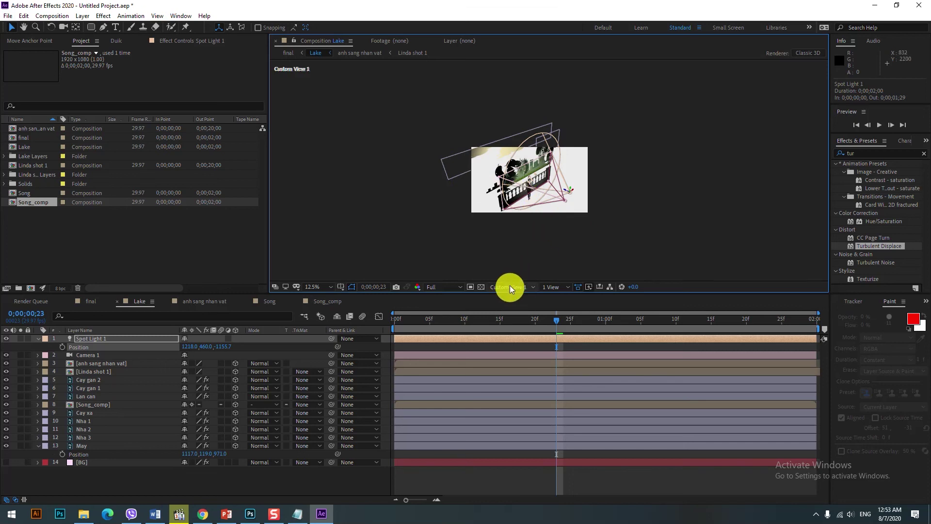
click(64, 28)
mouse_move(545, 216)
mouse_down()
mouse_move(512, 220)
mouse_move(554, 211)
mouse_move(568, 194)
mouse_move(600, 194)
mouse_up()
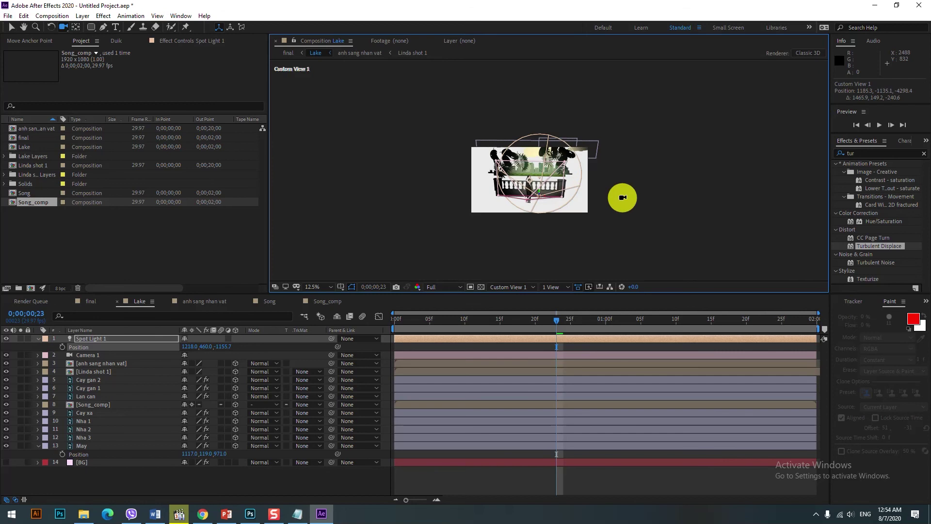
click(11, 27)
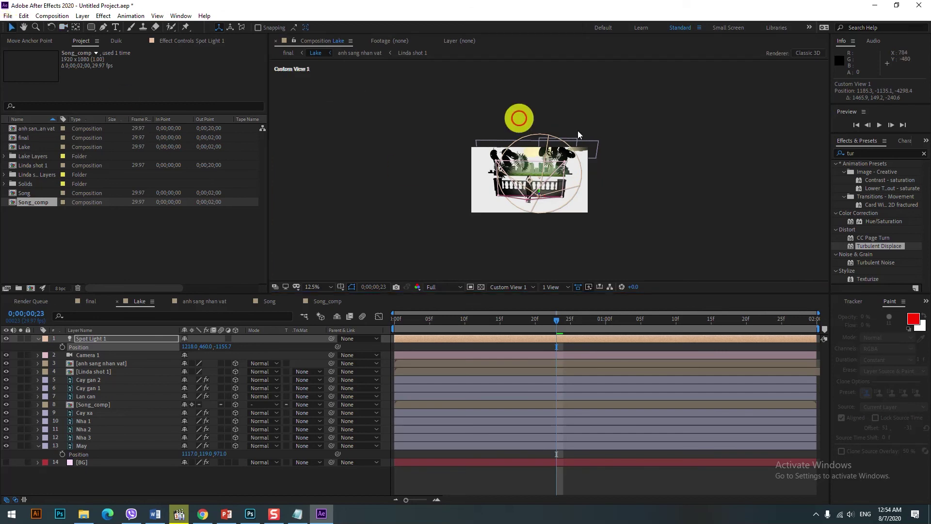
key(period)
key(h)
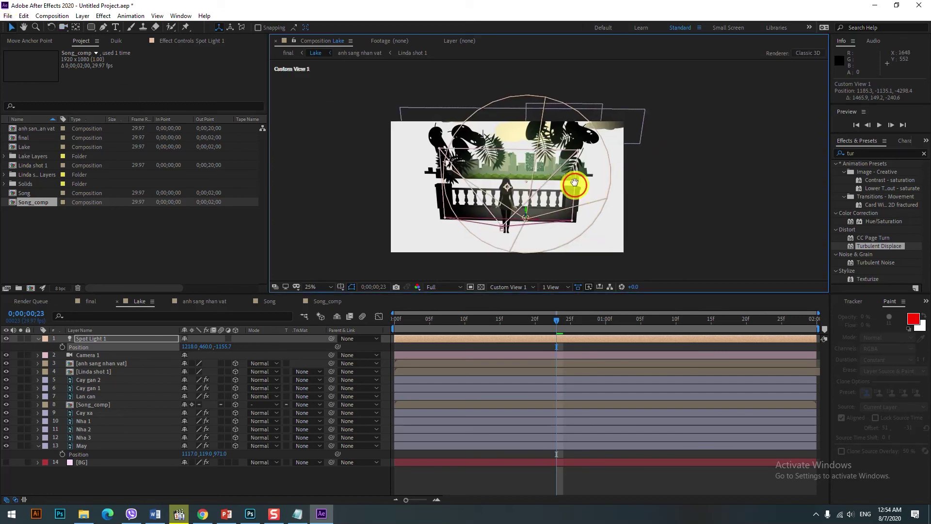
drag(595, 192, 518, 172)
Rotate Spot Light 1 to Y -29° and move it to about 1813.8, 528.0, -886.6.
click(453, 200)
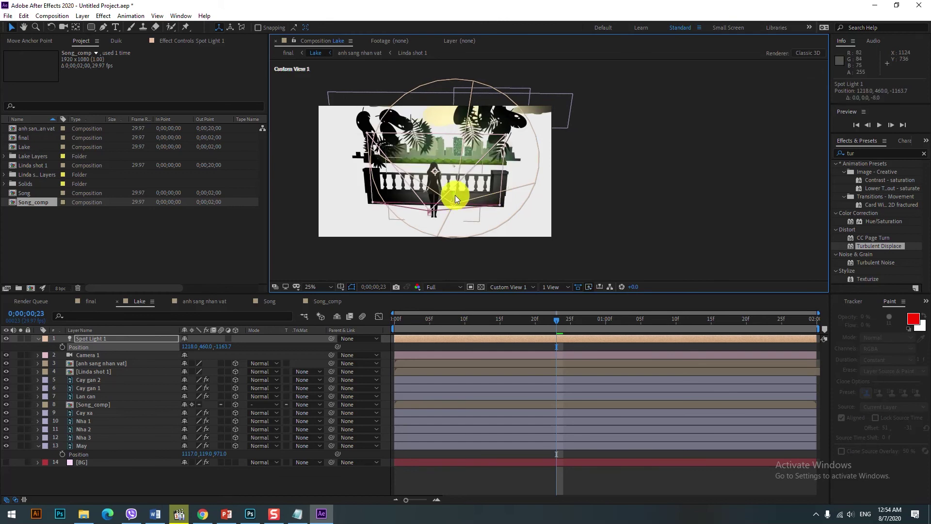
mouse_move(452, 194)
mouse_down()
mouse_move(476, 152)
mouse_move(467, 212)
mouse_move(521, 212)
mouse_move(473, 223)
mouse_up()
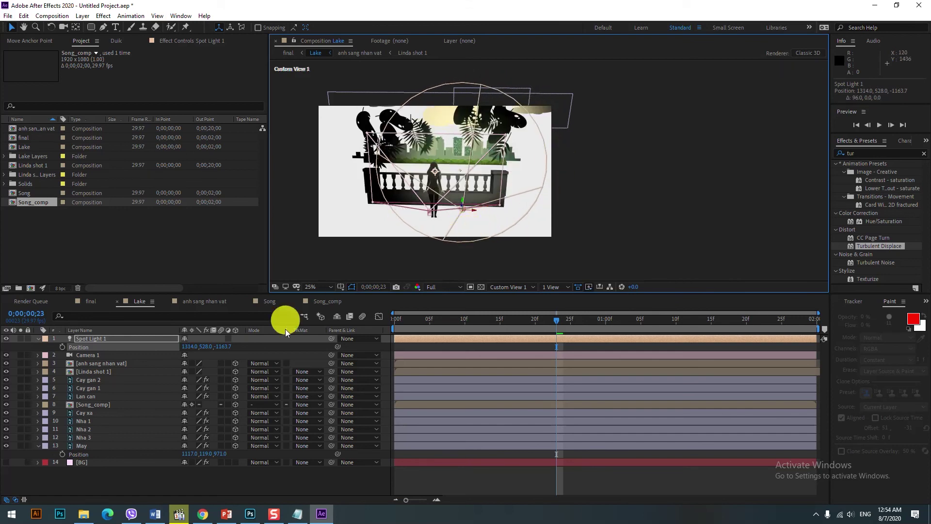
key(shift+r)
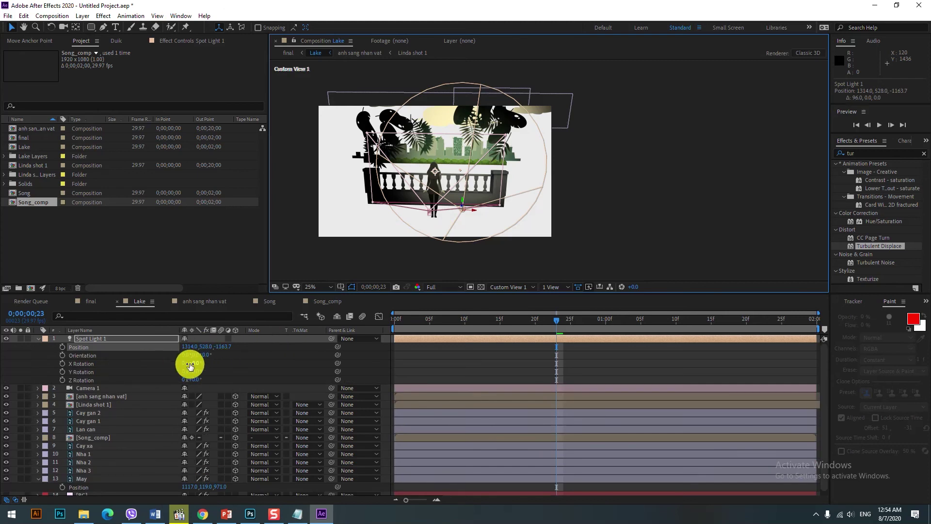
drag(193, 371, 187, 377)
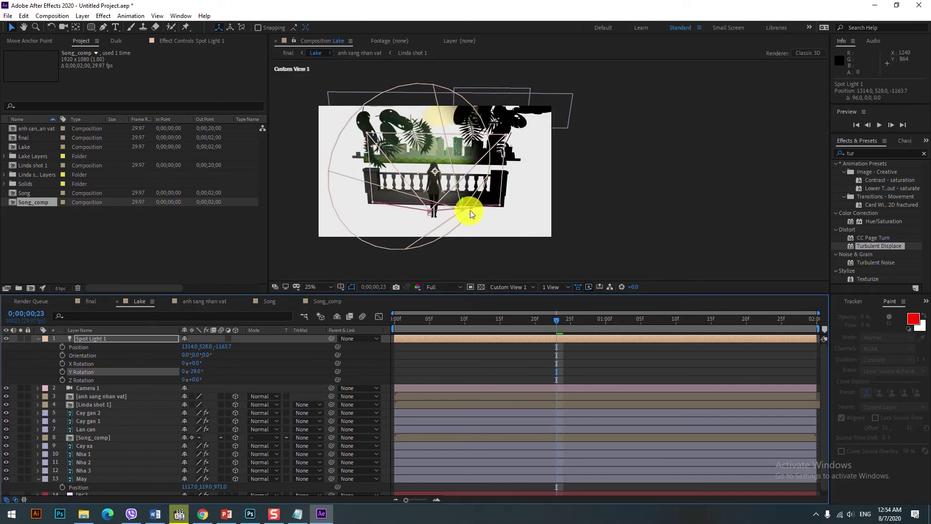
drag(472, 210, 535, 191)
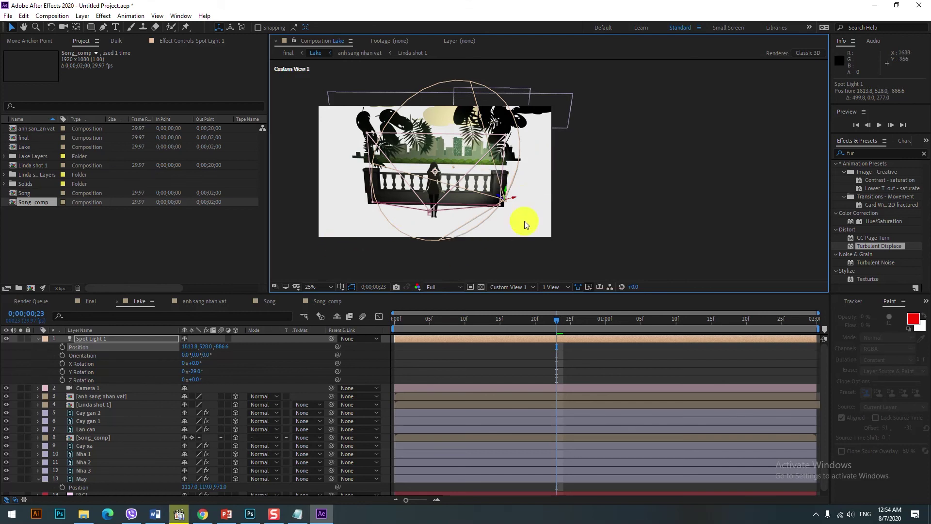
View through Active Camera and set Spot Light 1 to 2094.8, 278.0, -1046.6 with X Rotation -10°.
click(501, 287)
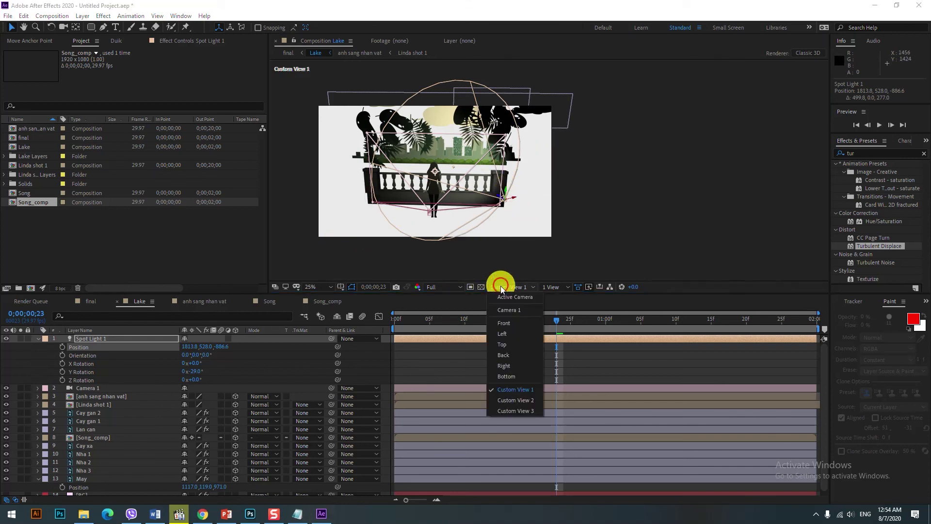
click(509, 297)
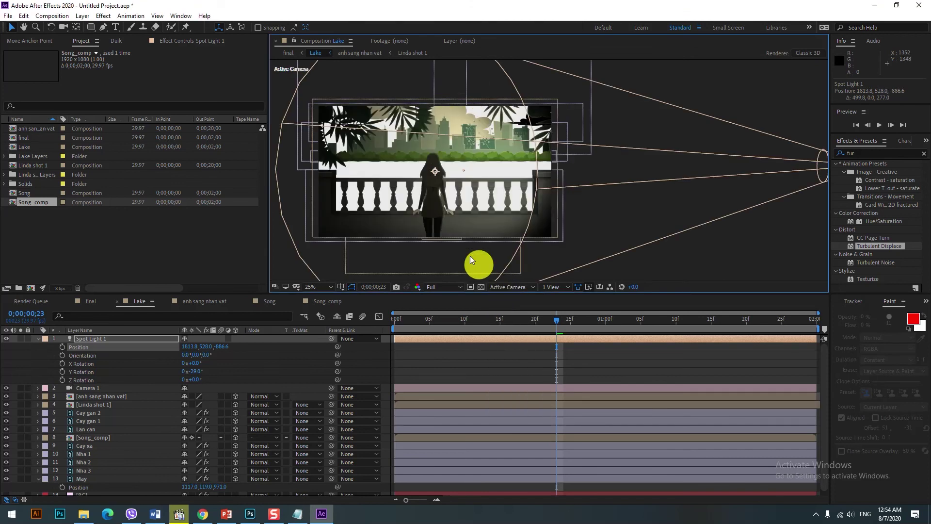
key(comma)
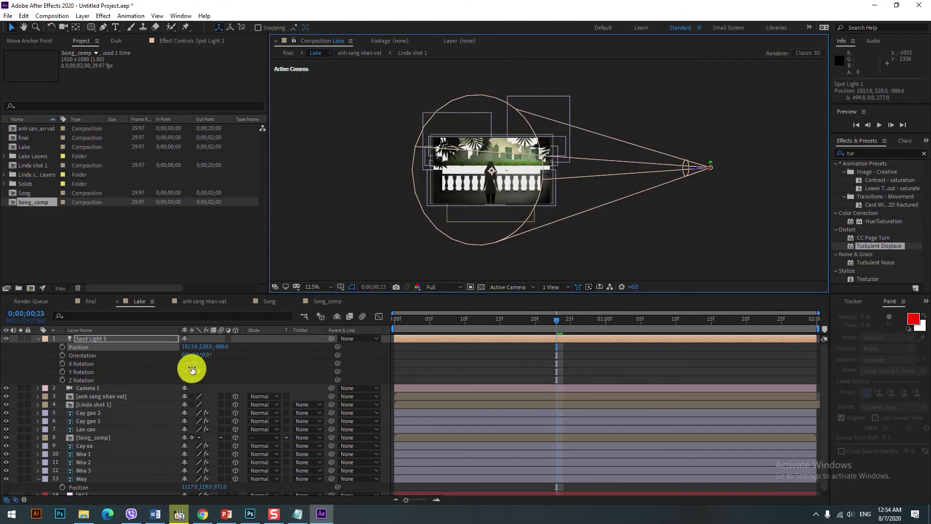
click(197, 348)
drag(206, 345, 16, 411)
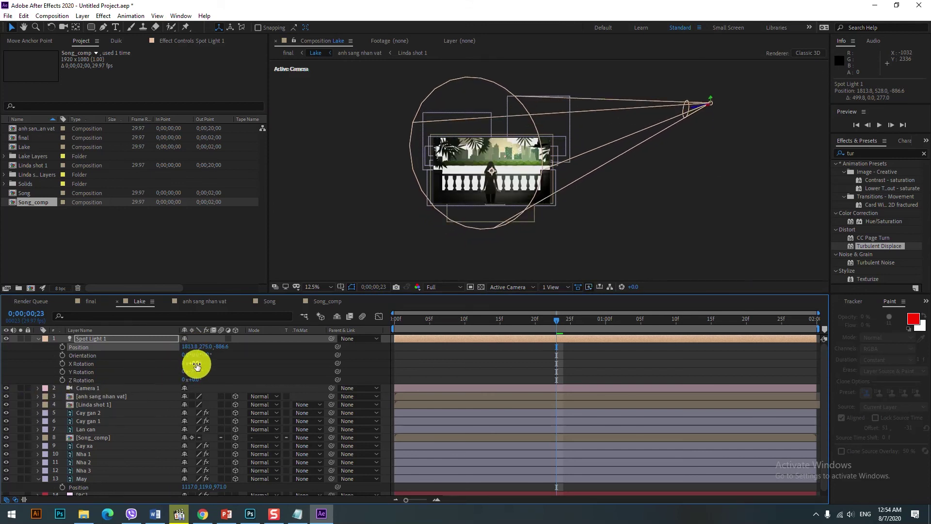
mouse_move(196, 365)
mouse_down()
mouse_move(184, 372)
mouse_move(196, 370)
mouse_move(181, 361)
mouse_up()
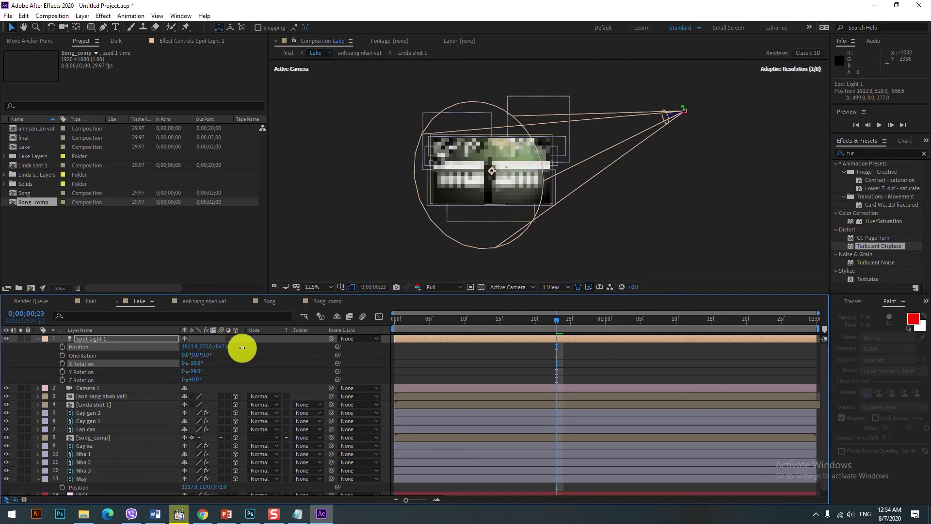
mouse_move(181, 361)
mouse_down()
mouse_move(206, 357)
mouse_move(186, 351)
mouse_move(350, 341)
mouse_up()
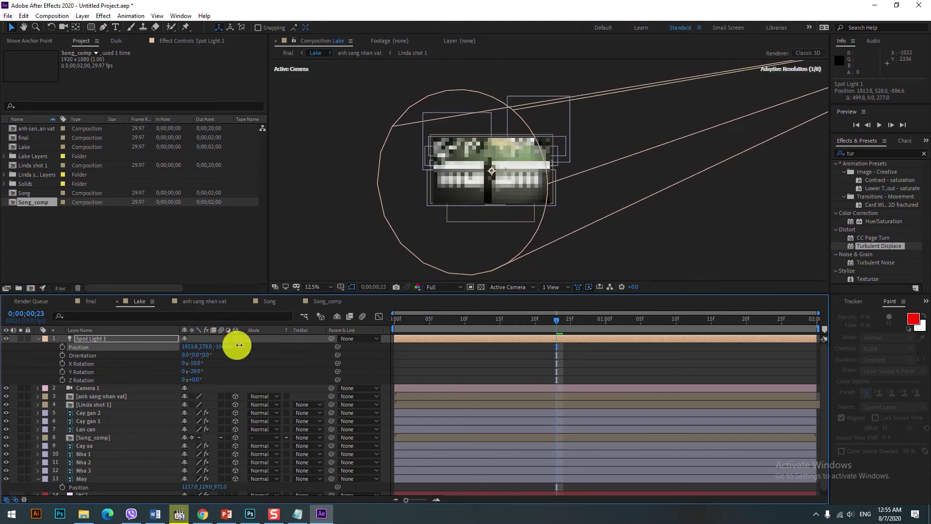
drag(350, 341, 312, 349)
key(period)
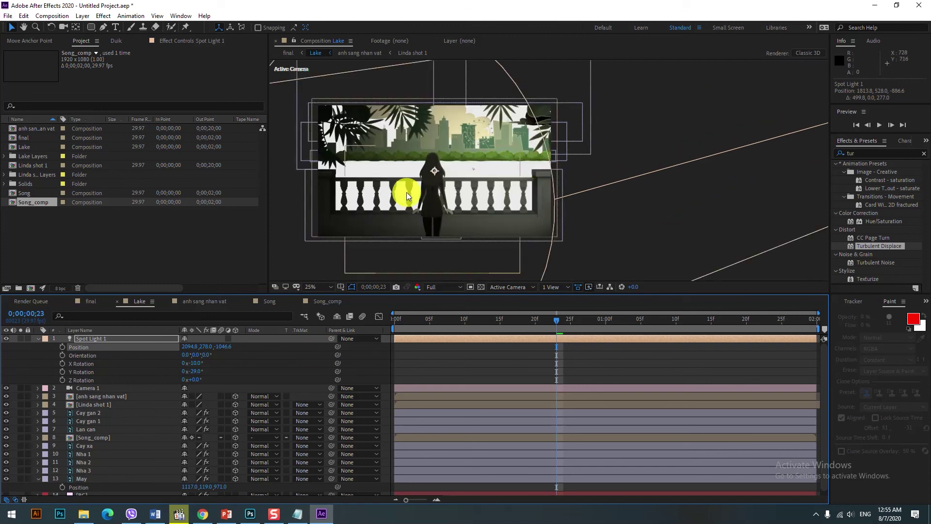
key(comma)
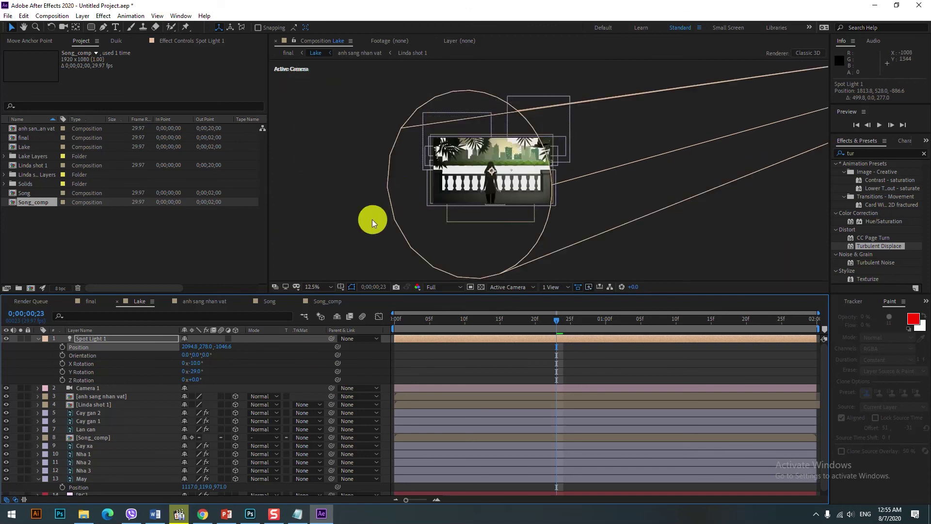
Collapse the spot light's properties and zoom to 50% to frame the girl and skyline.
click(371, 219)
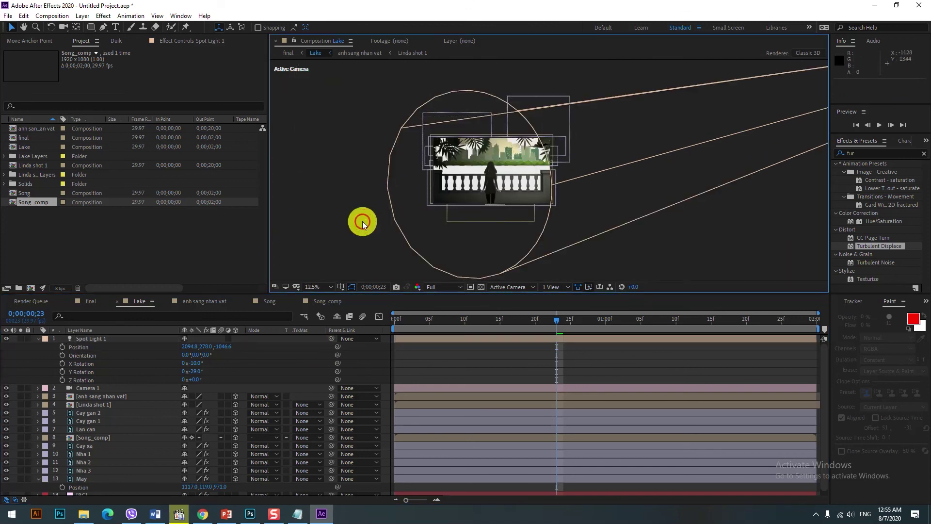
click(39, 338)
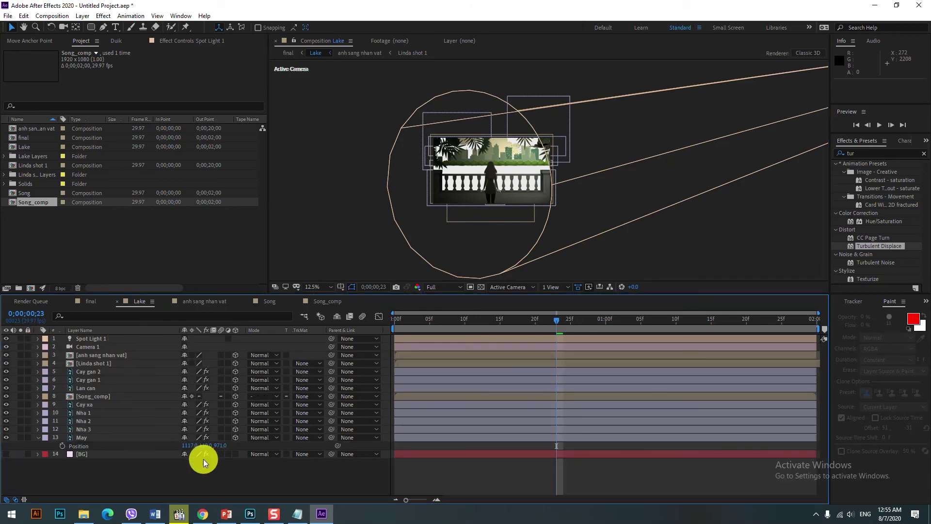
key(period)
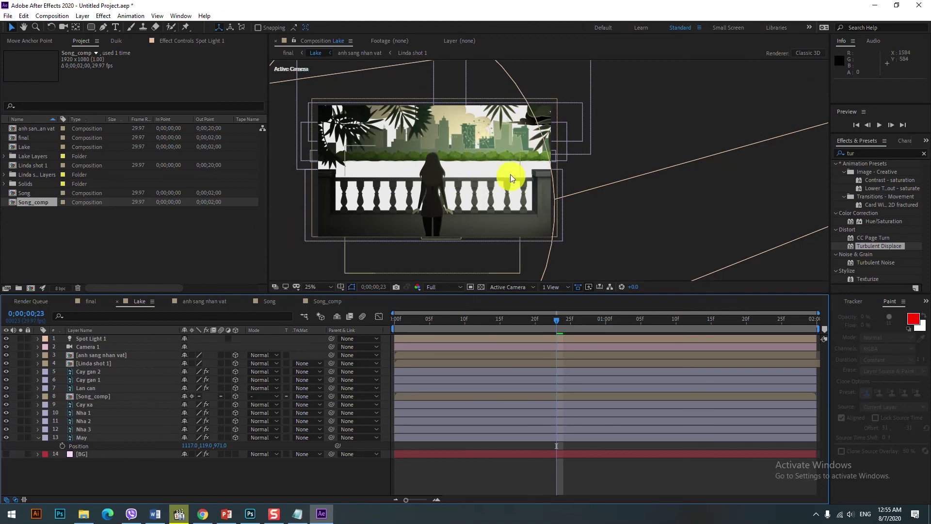
key(period)
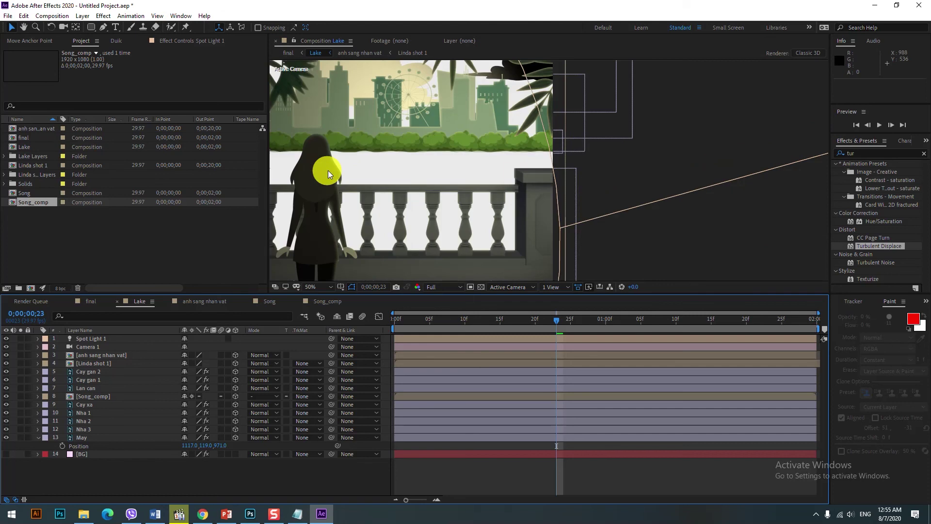
mouse_move(374, 160)
mouse_down()
mouse_move(539, 204)
mouse_move(539, 216)
mouse_up()
key(v)
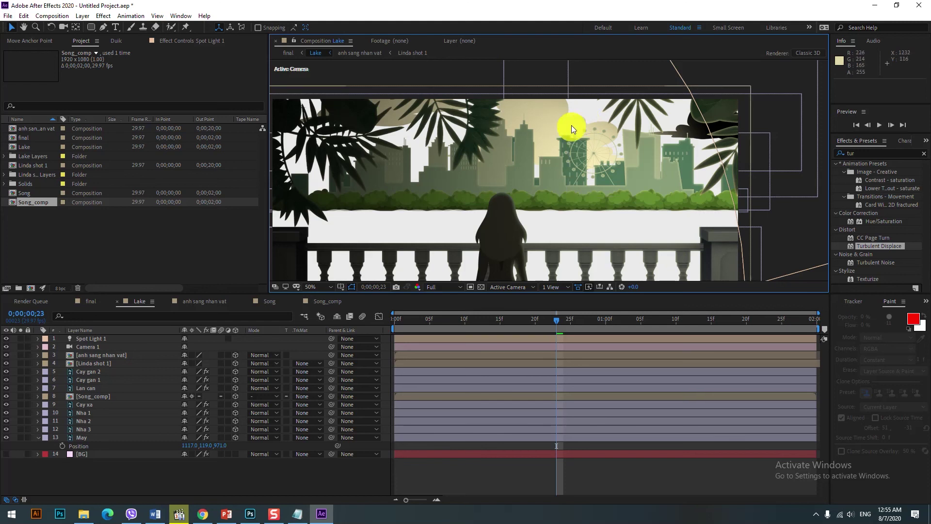
Add a new light layer with Light Type Point, creating Point Light 1.
right_click(245, 478)
mouse_move(271, 372)
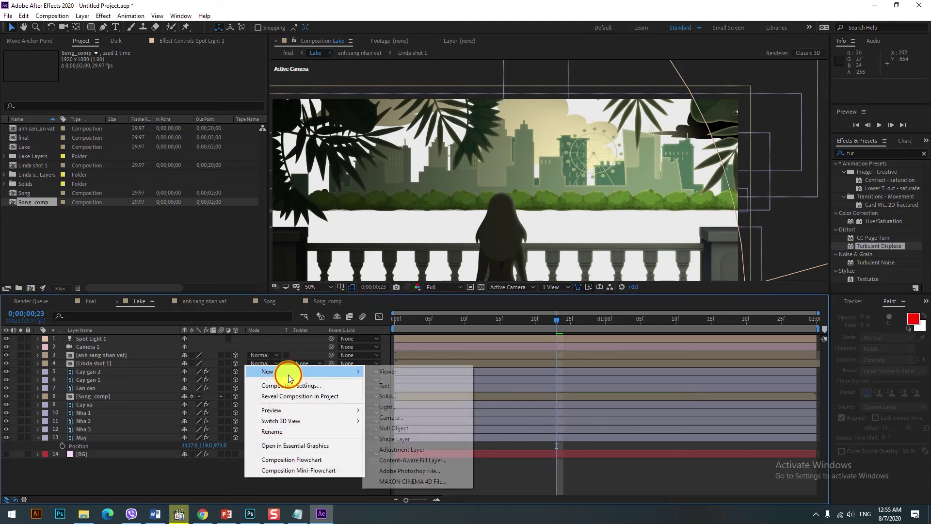
click(408, 408)
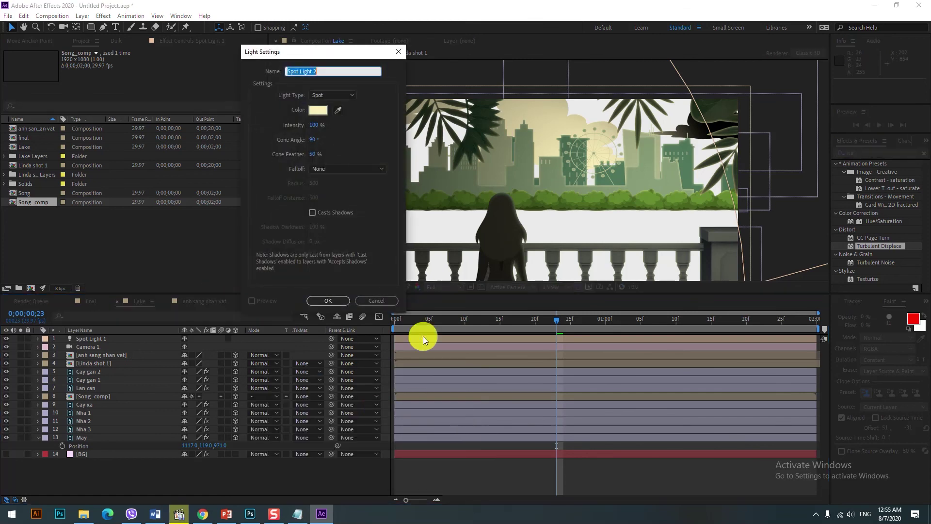
click(333, 95)
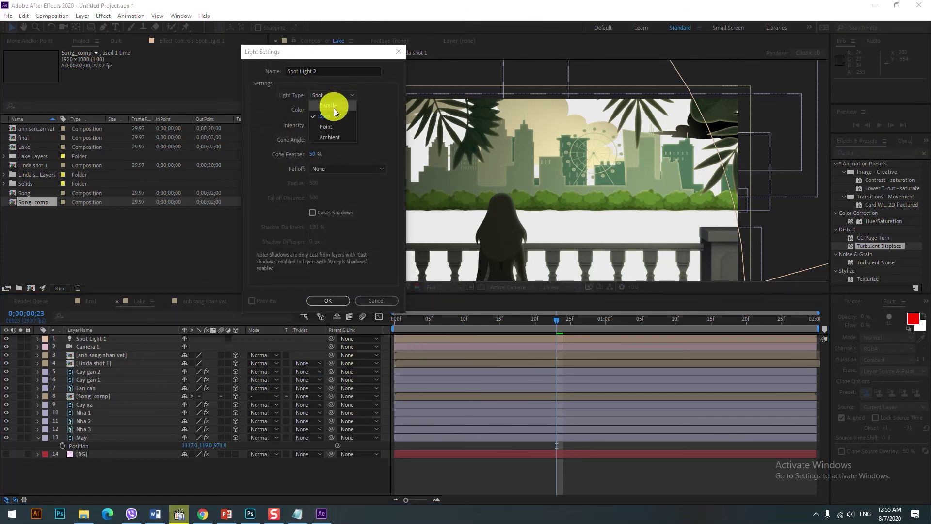
click(333, 126)
click(330, 304)
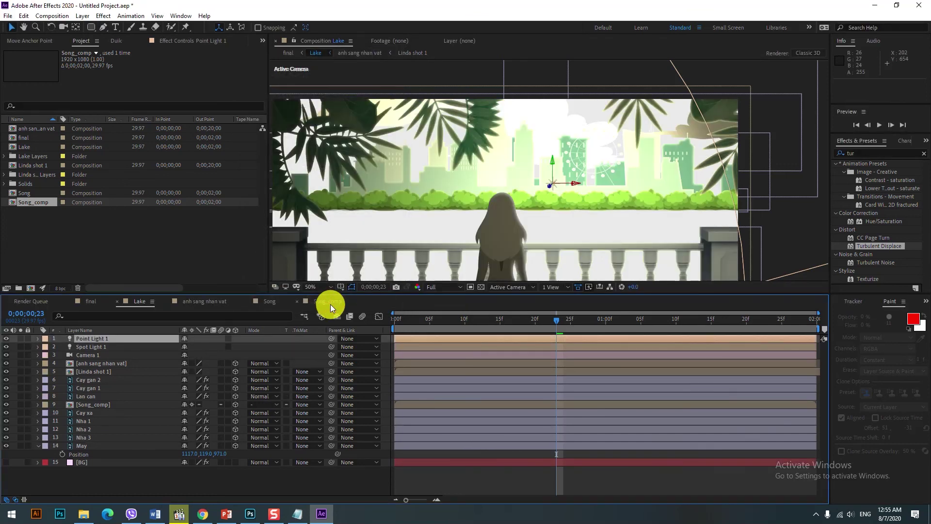
Lower Point Light 1's Intensity to 48%.
key(comma)
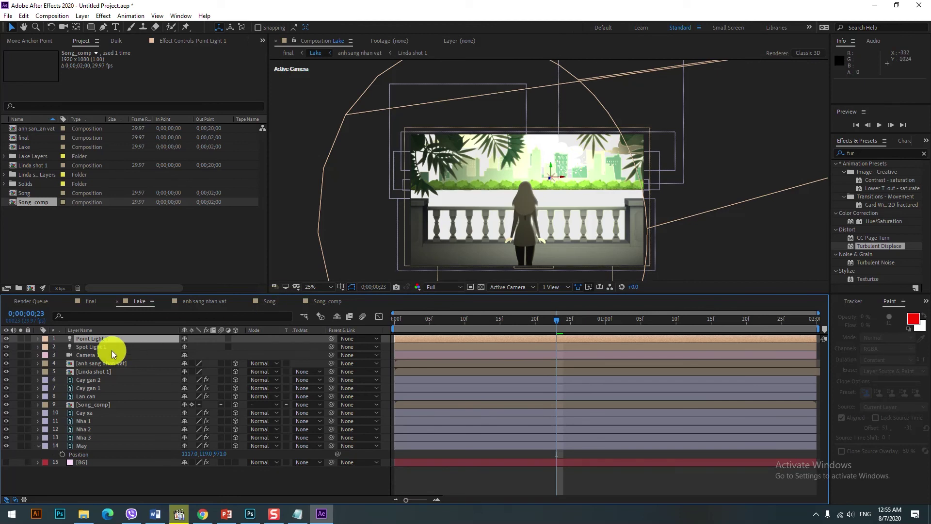
key(t)
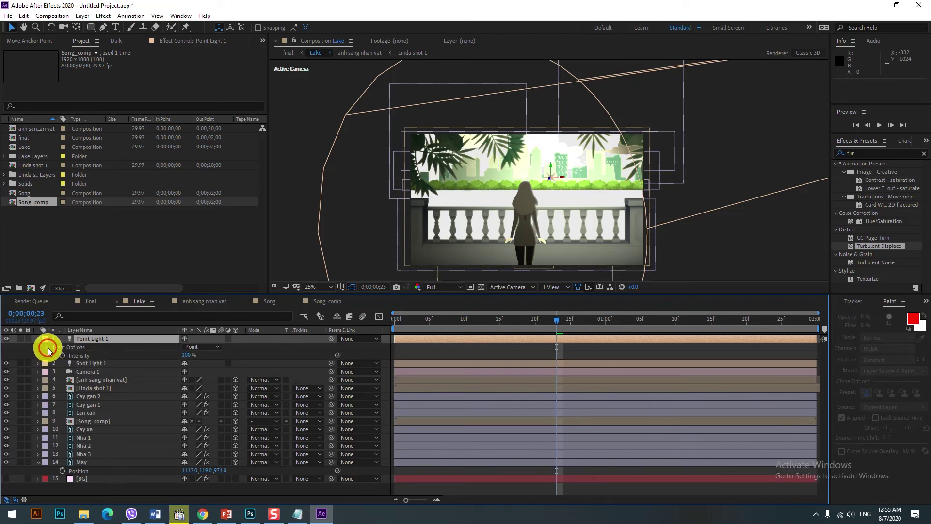
click(48, 347)
click(47, 348)
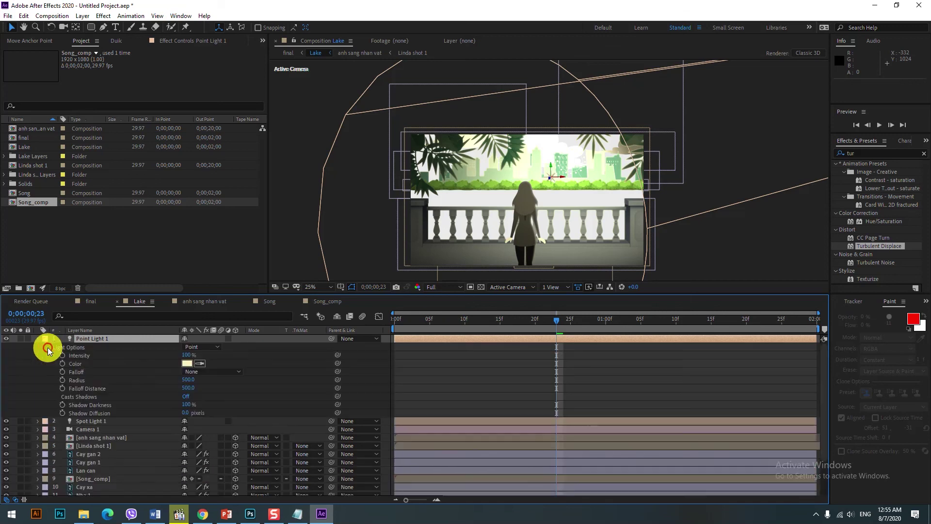
drag(186, 355, 169, 359)
drag(169, 357, 169, 355)
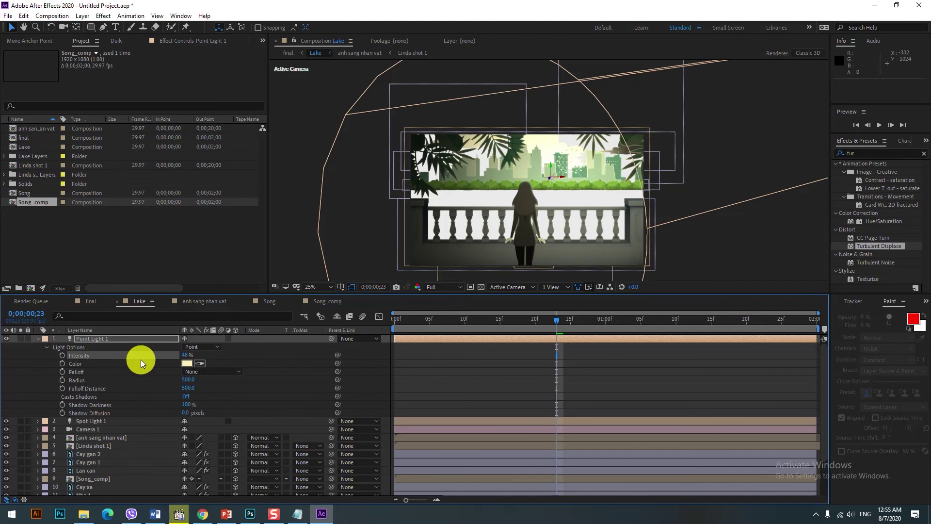
Move Point Light 1 up and right above the city skyline via its Position values.
key(p)
click(218, 348)
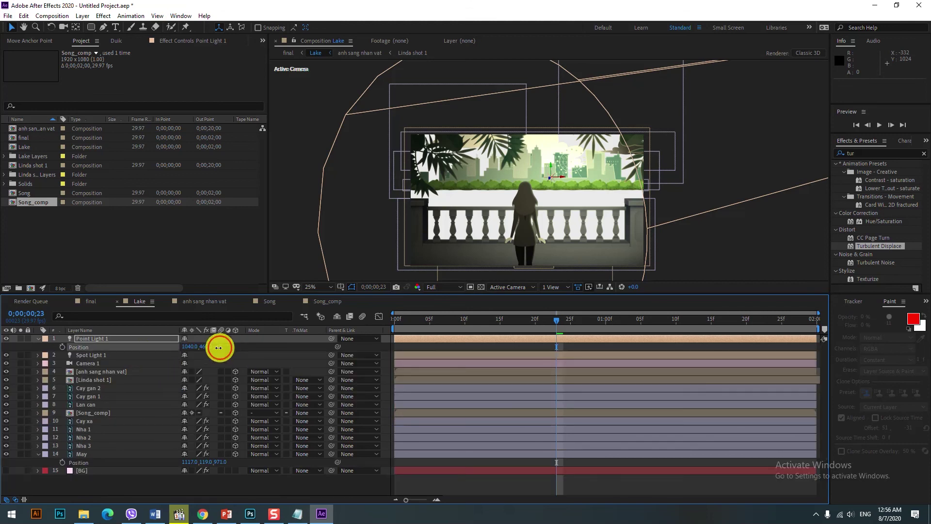
drag(218, 348, 176, 351)
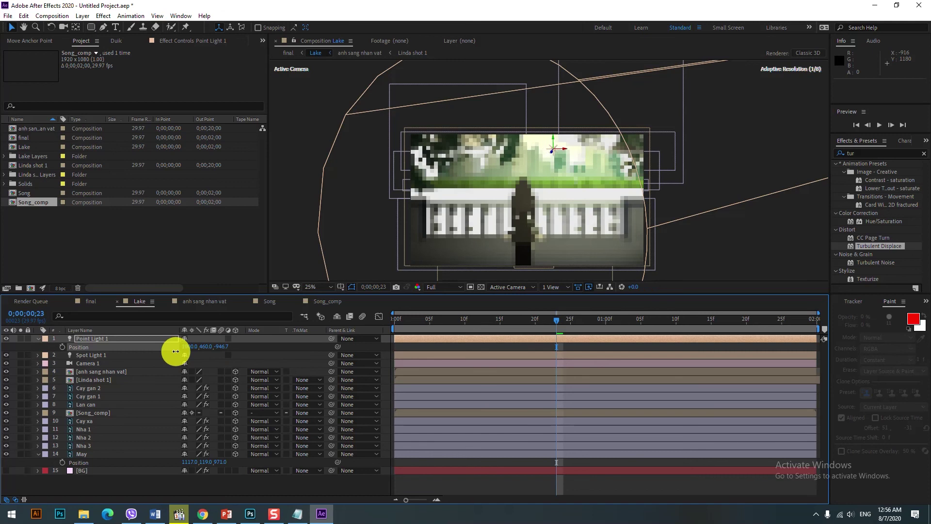
scroll(587, 138, up, 2)
scroll(587, 139, down, 2)
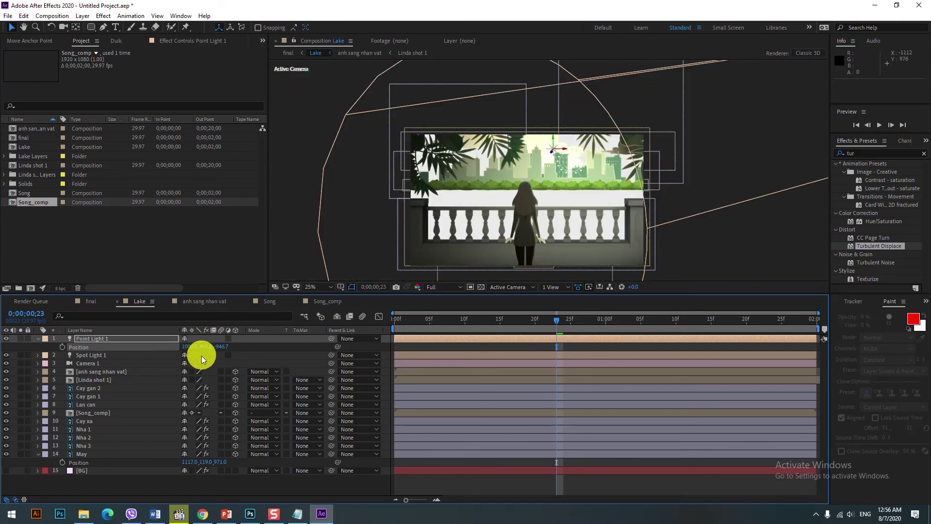